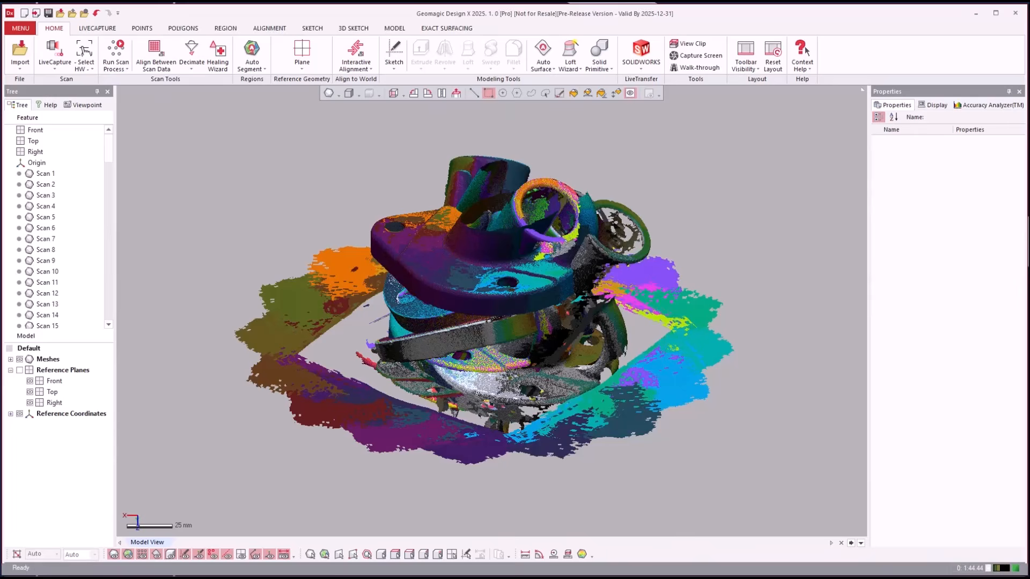
- Expand the Meshes list in the Model tree to show the scan meshes
left_click(806, 486)
left_click(11, 359)
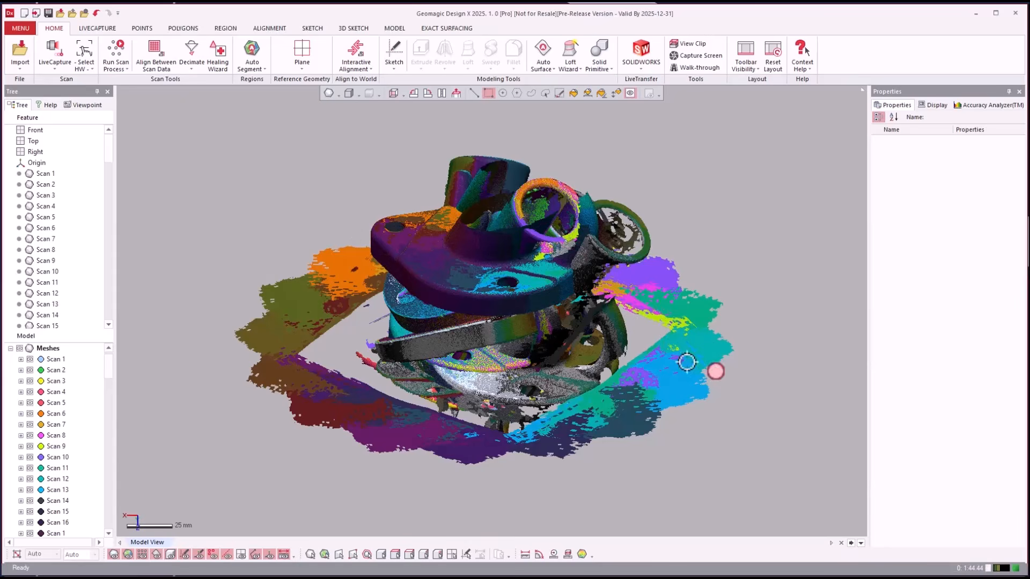
scroll(48, 396, "down", 7)
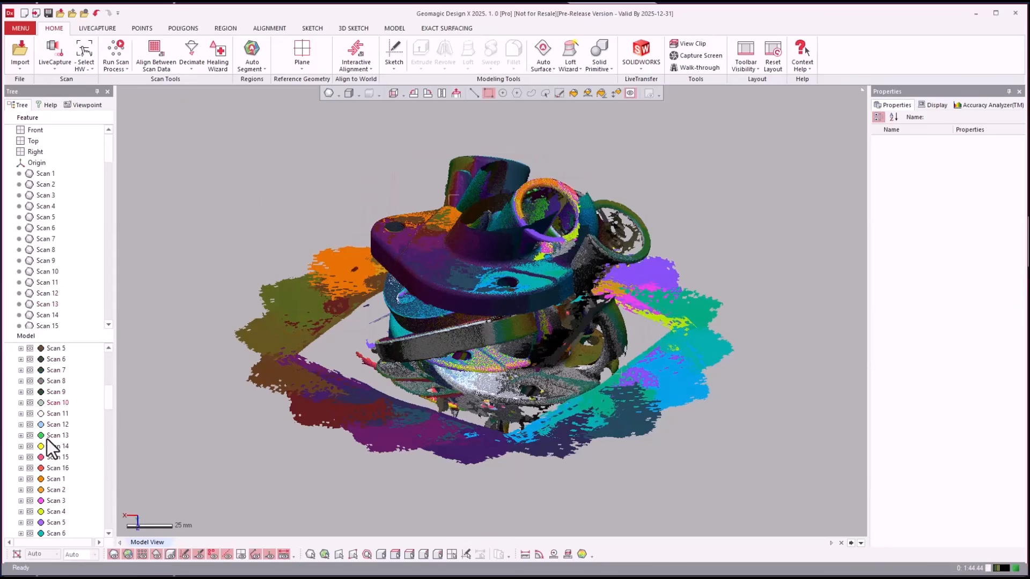
scroll(47, 443, "down", 6)
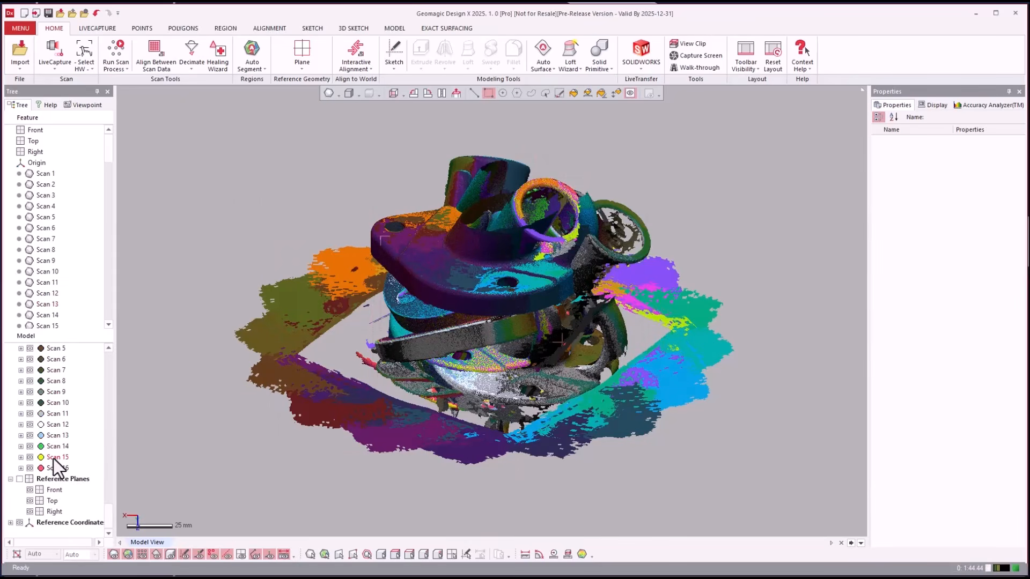
scroll(54, 458, "up", 12)
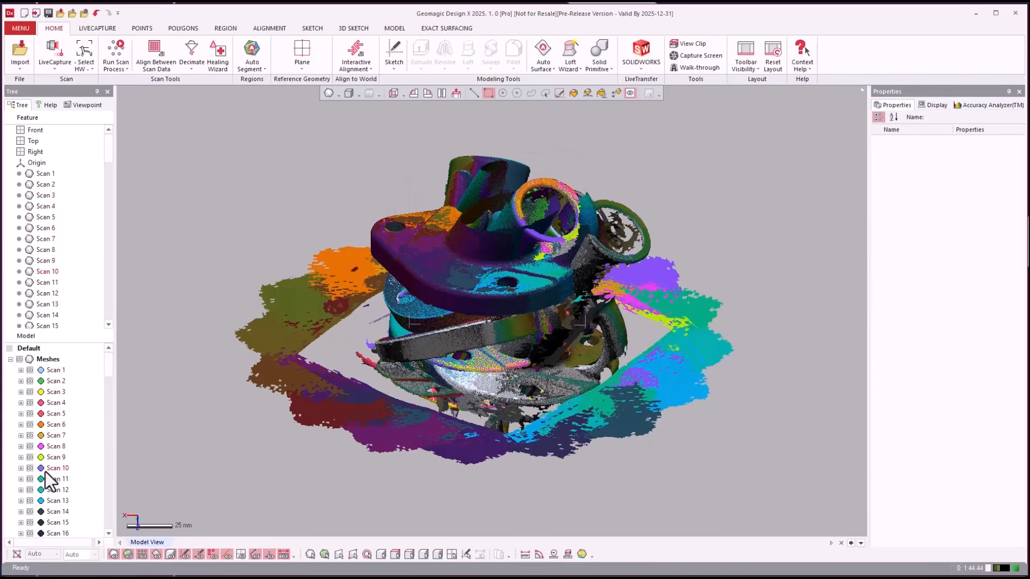
- Select Scan 1 as the start of the Scan 1–16 range
left_click(54, 372)
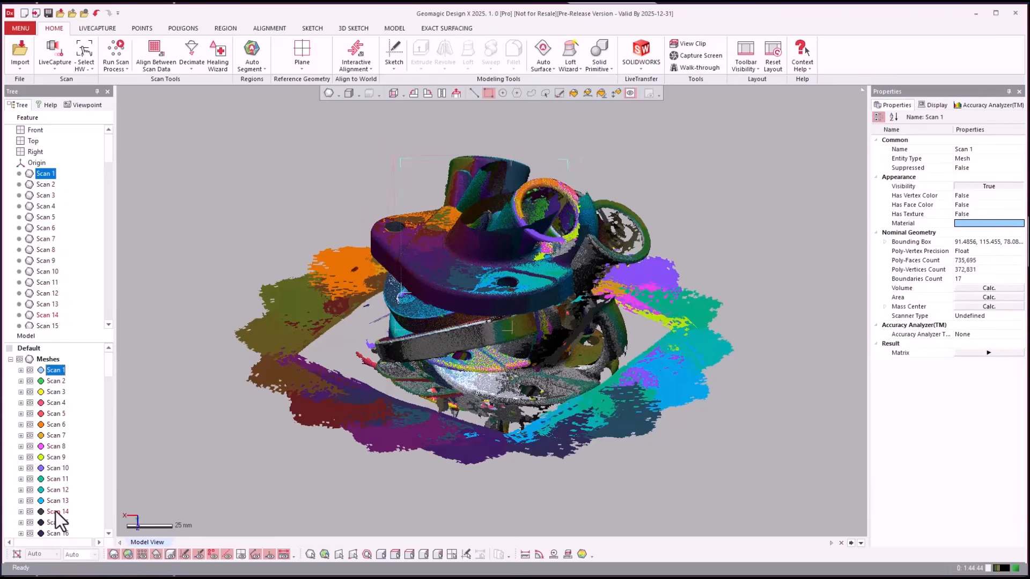
scroll(56, 511, "down", 1)
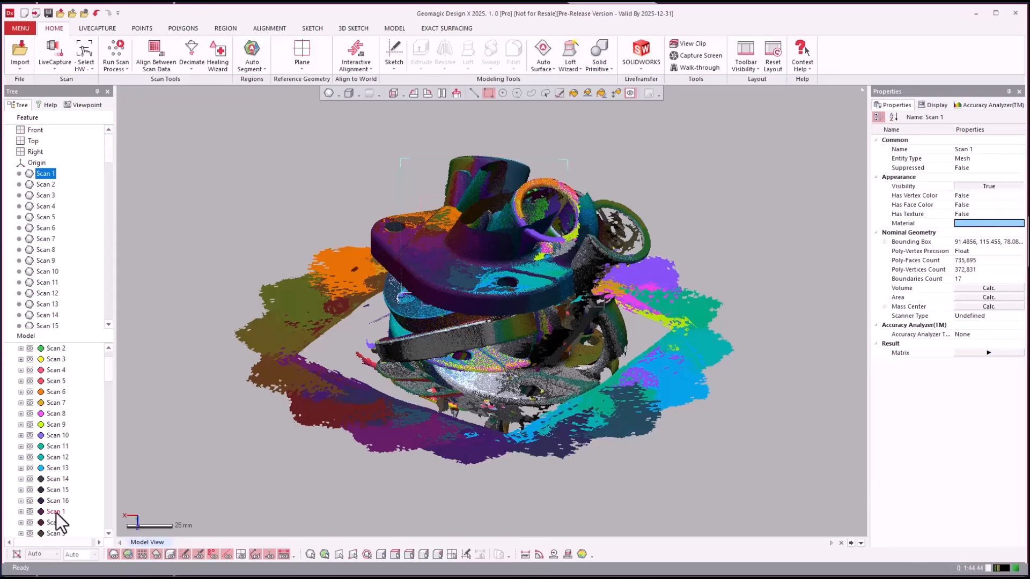
left_click(63, 352)
scroll(62, 356, "up", 1)
left_click(50, 375)
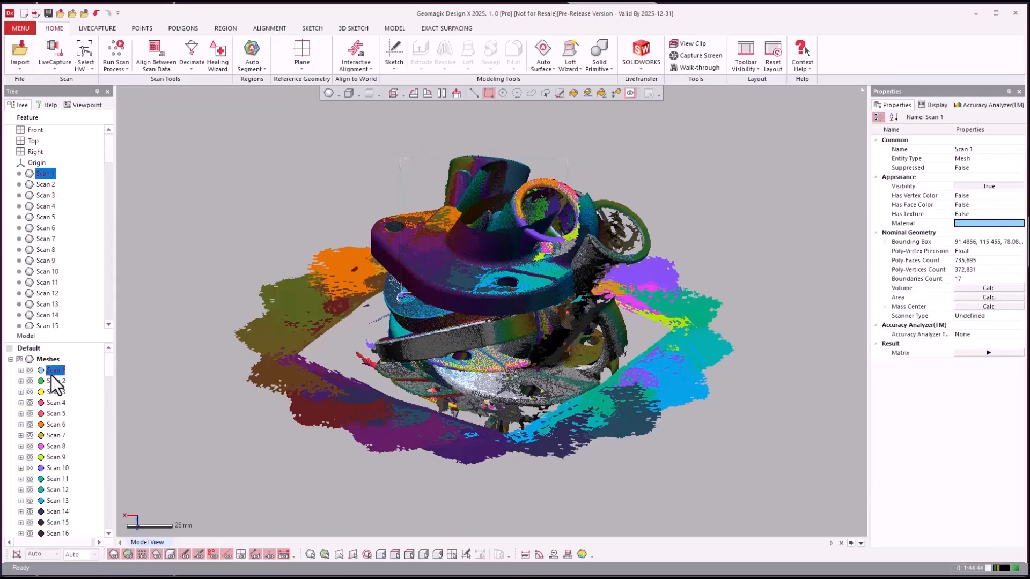
scroll(51, 393, "down", 1)
- Move two successive Scan 1–16 ranges into new groups Group1 and Group2, hiding each
left_click(56, 500, "shift")
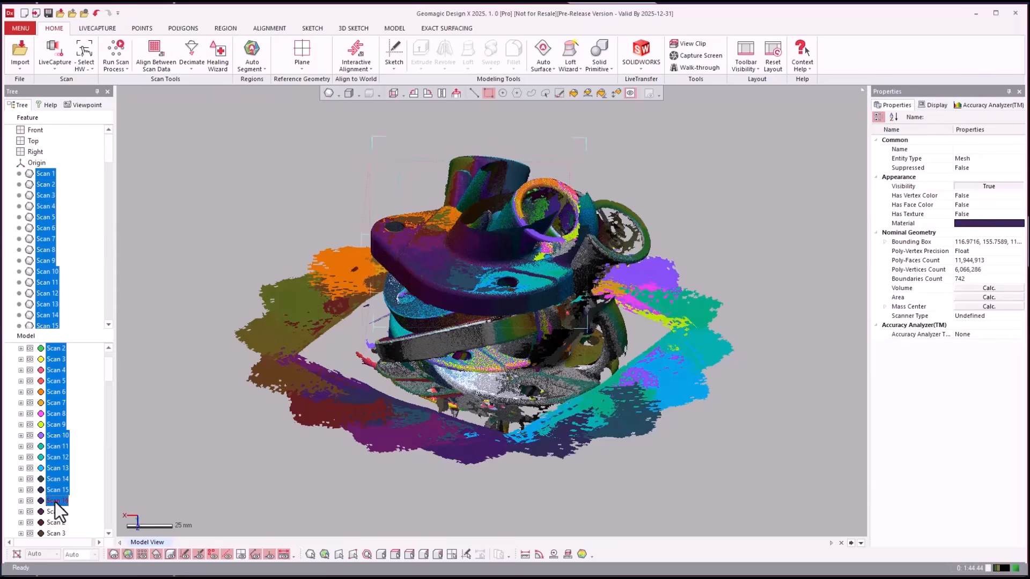
right_click(53, 502)
mouse_move(77, 508)
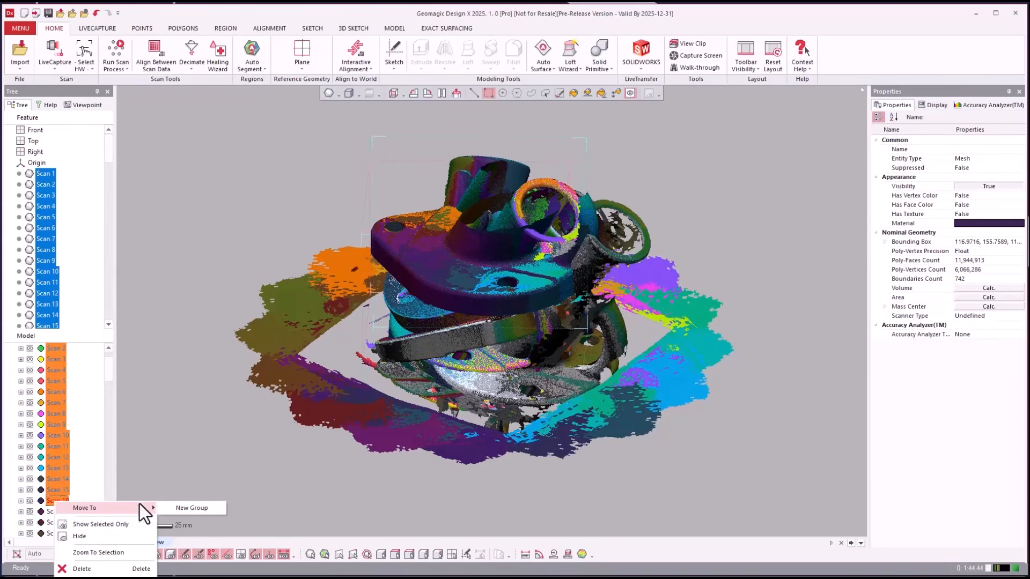
left_click(183, 507)
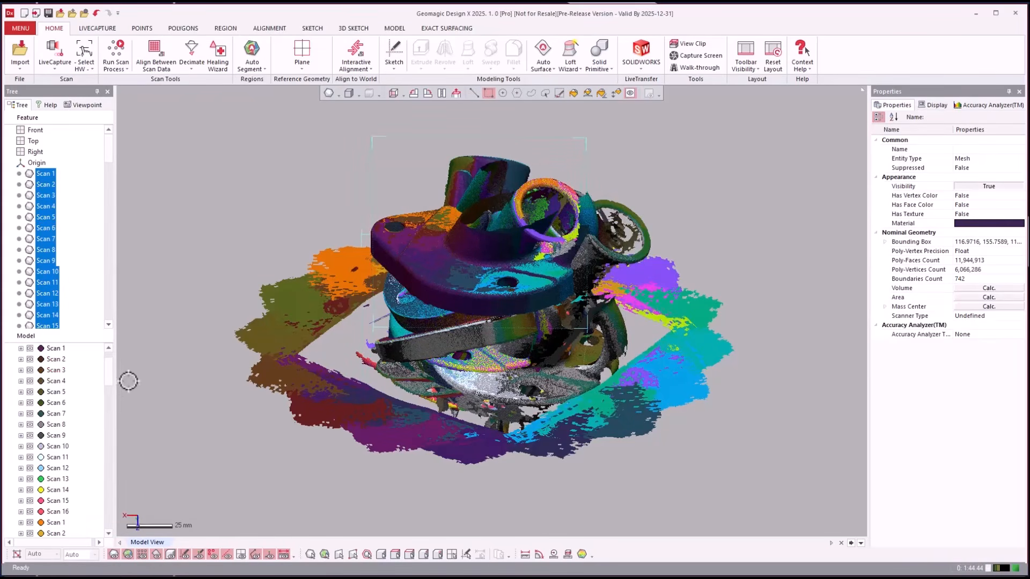
left_click_drag(107, 368, 111, 359)
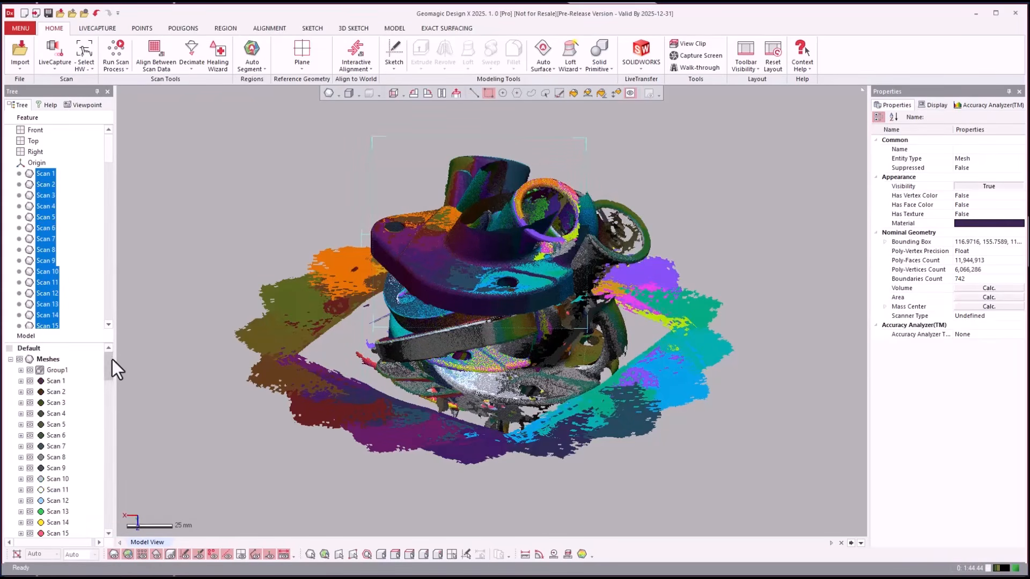
left_click(30, 370)
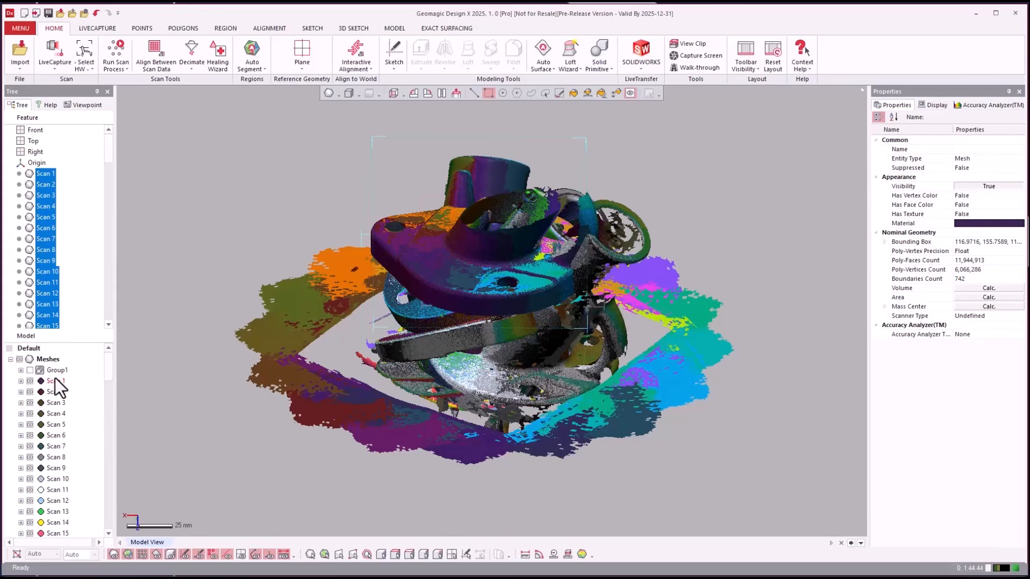
left_click(56, 378)
scroll(57, 391, "down", 1)
scroll(64, 434, "down", 1)
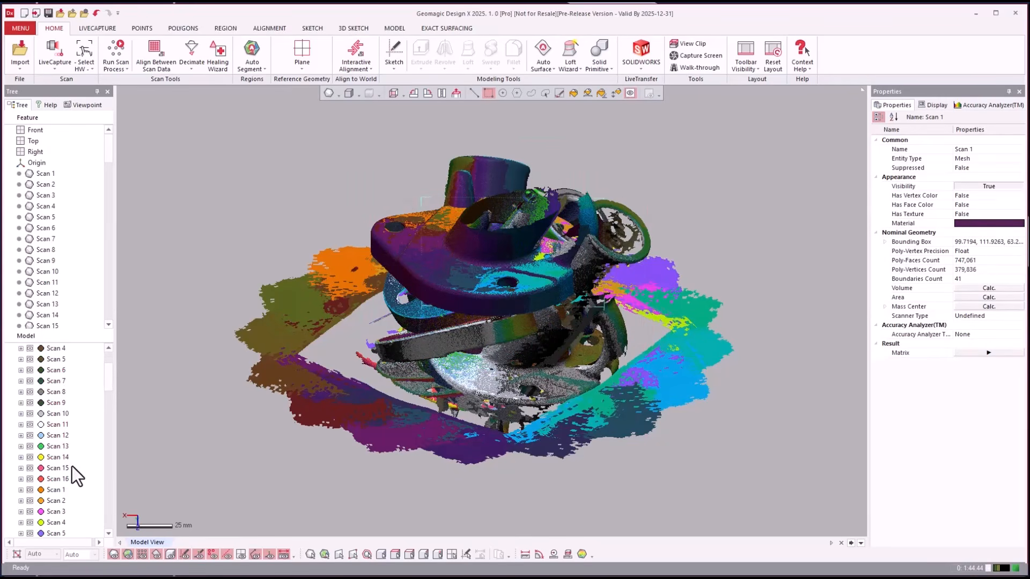
left_click(66, 478, "shift")
right_click(67, 478)
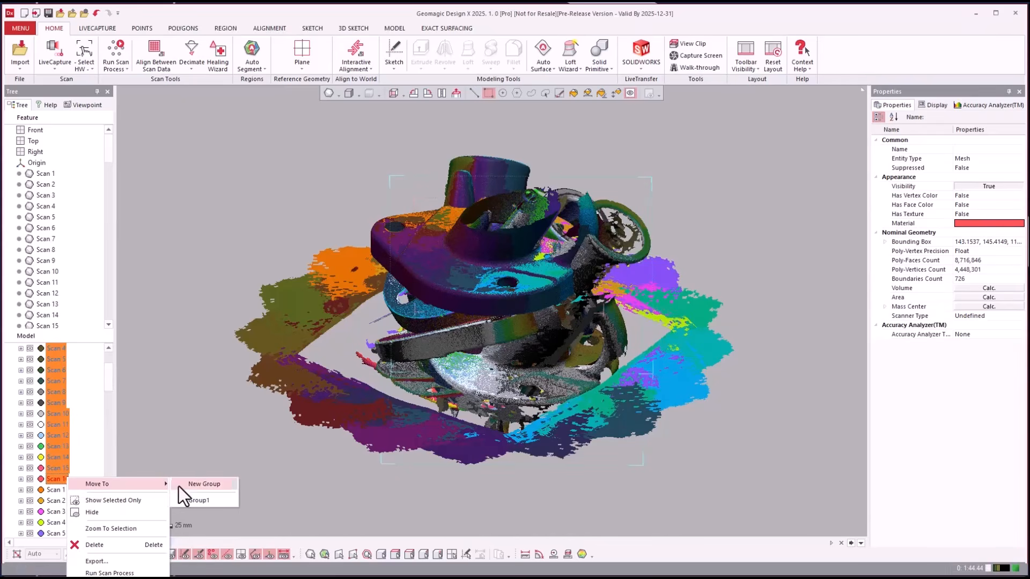
left_click(179, 488)
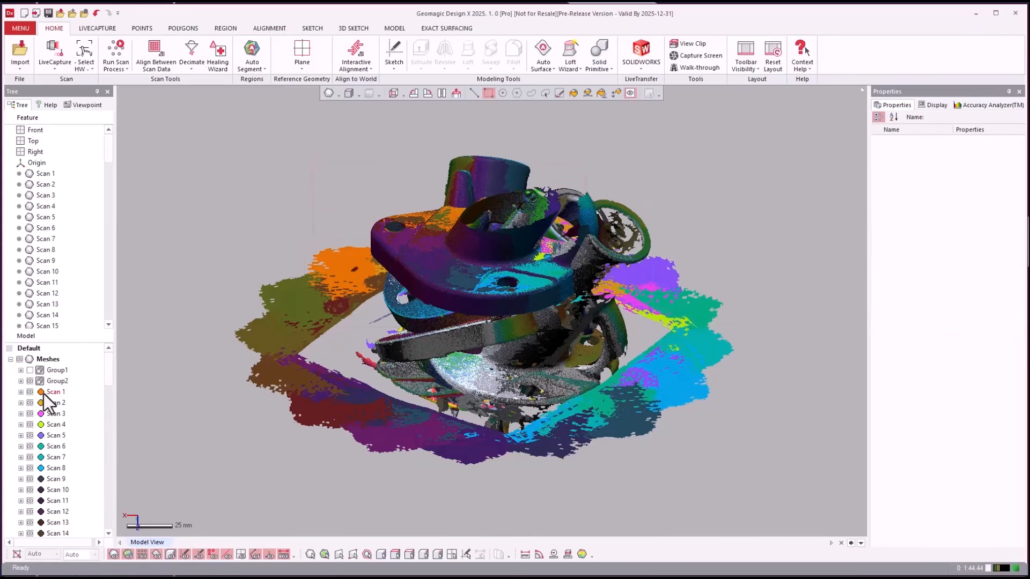
left_click(30, 382)
- Move the next two Scan 1–16 ranges into new groups Group3 and Group4
left_click(54, 392)
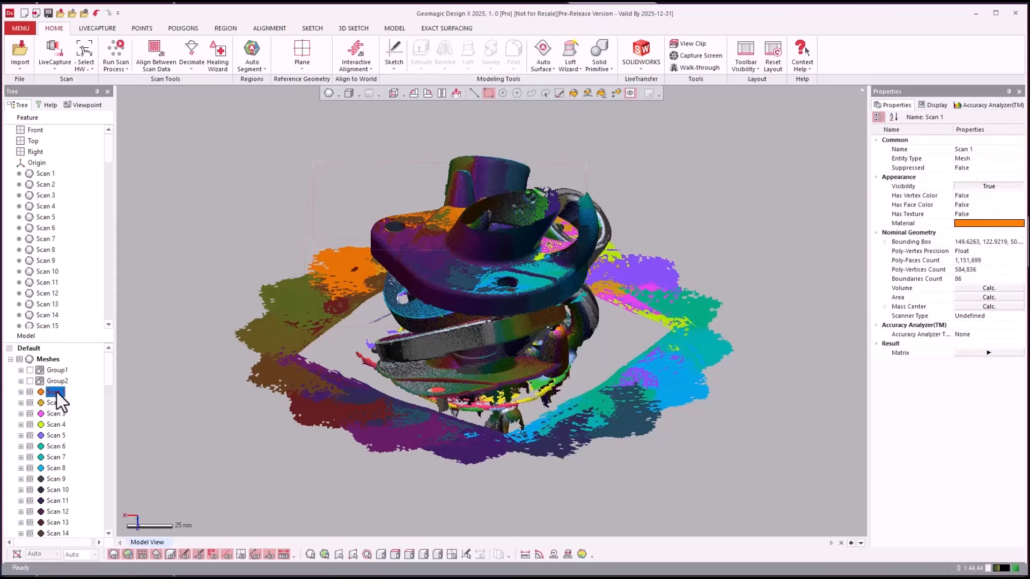
scroll(53, 501, "down", 1)
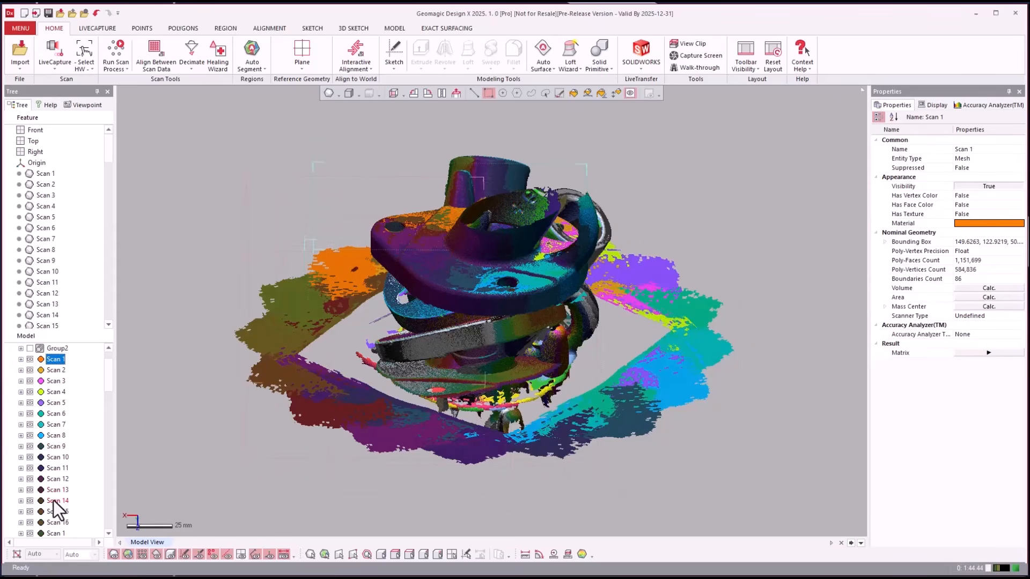
left_click(63, 520, "shift")
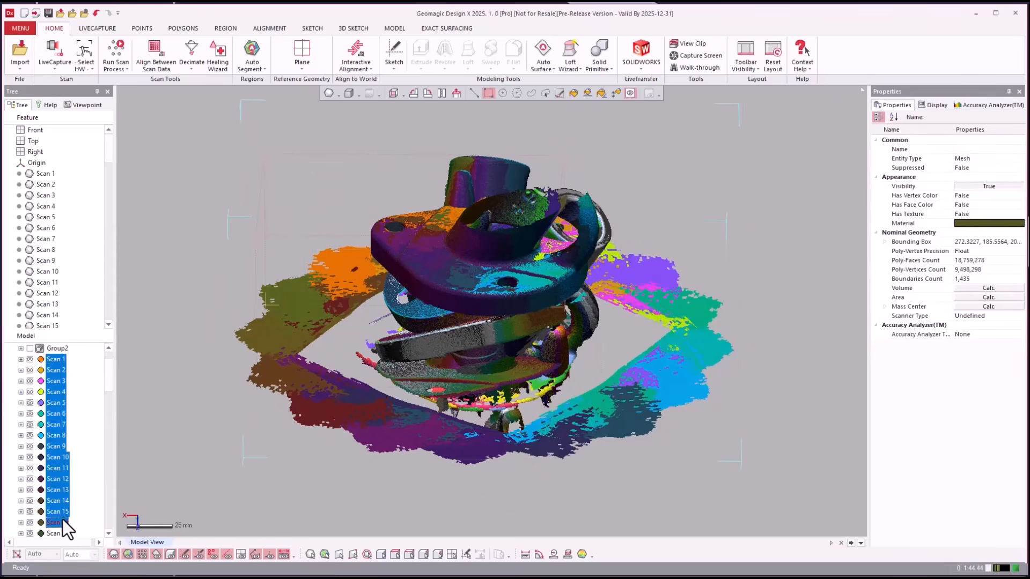
right_click(60, 520)
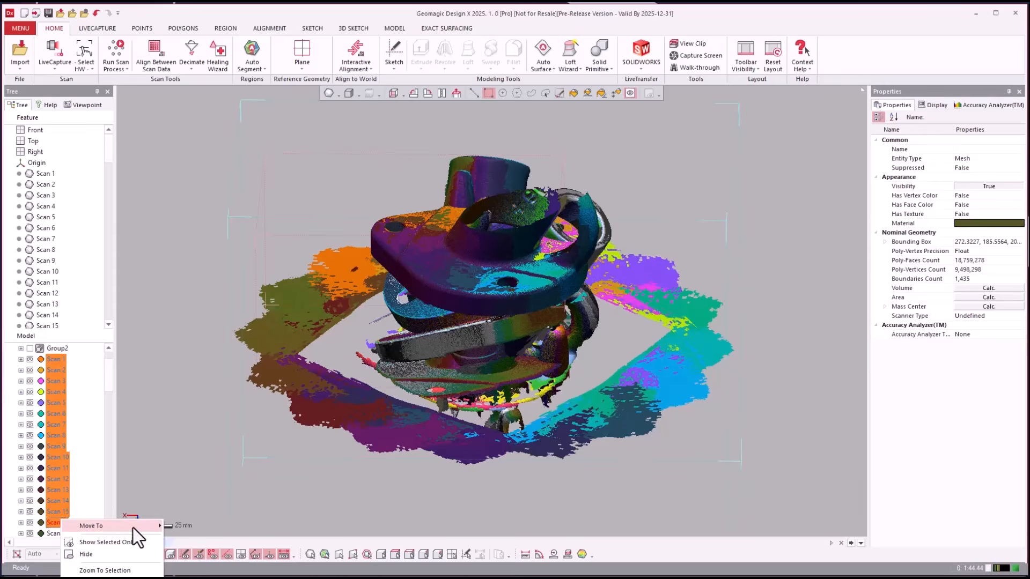
left_click(179, 529)
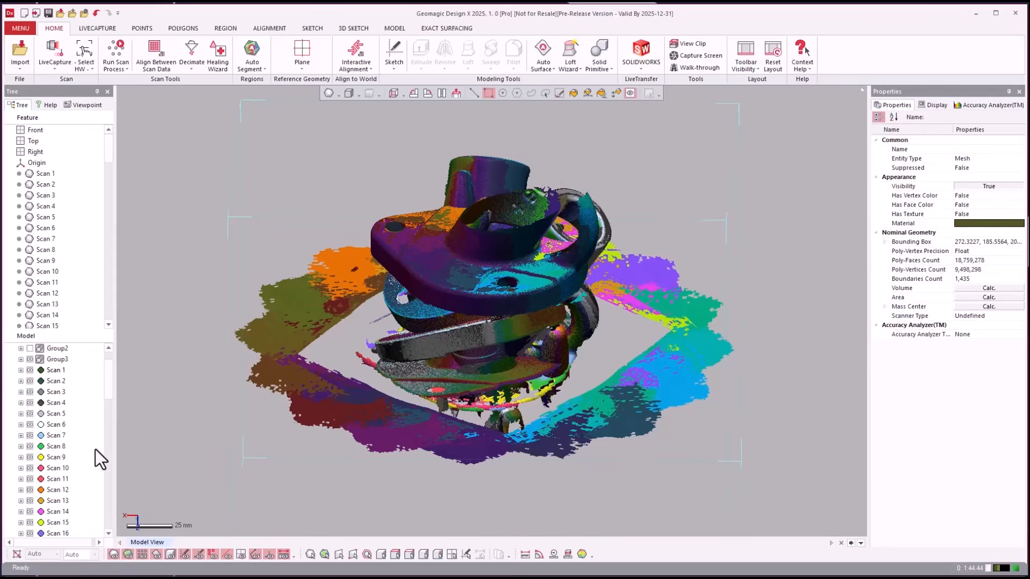
left_click(51, 370)
scroll(50, 374, "down", 1)
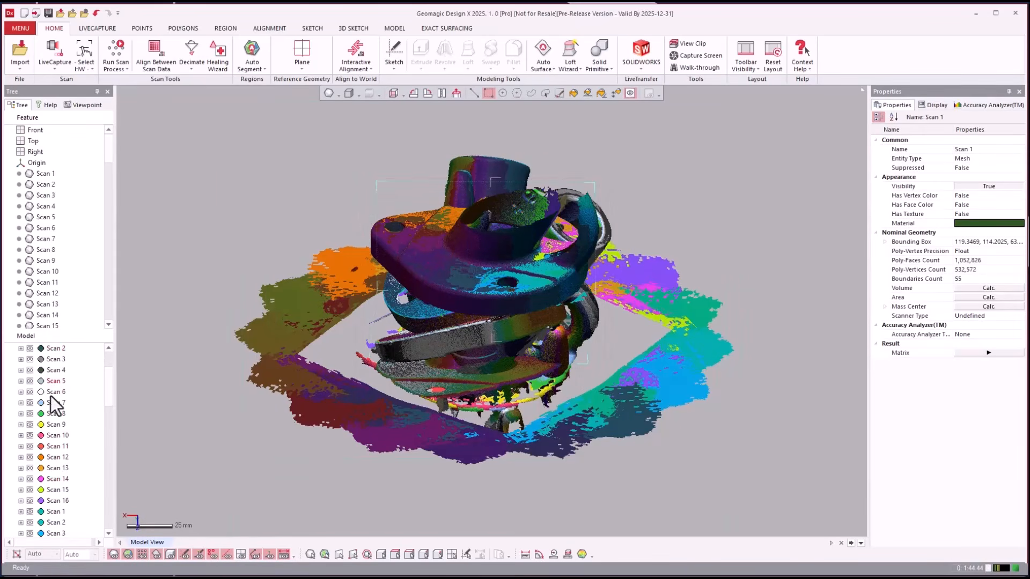
left_click(65, 502, "shift")
right_click(66, 501)
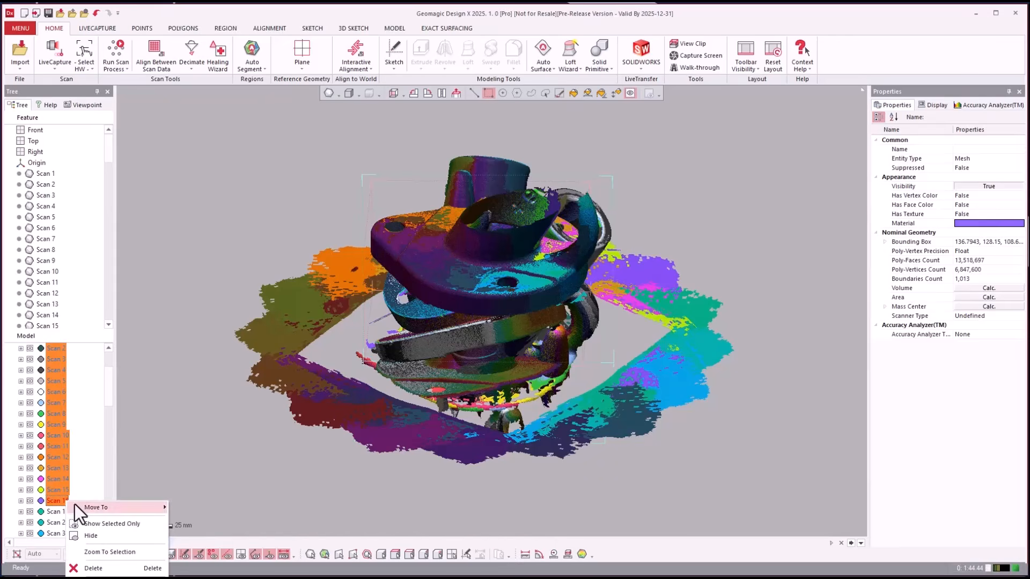
mouse_move(124, 504)
left_click(216, 511)
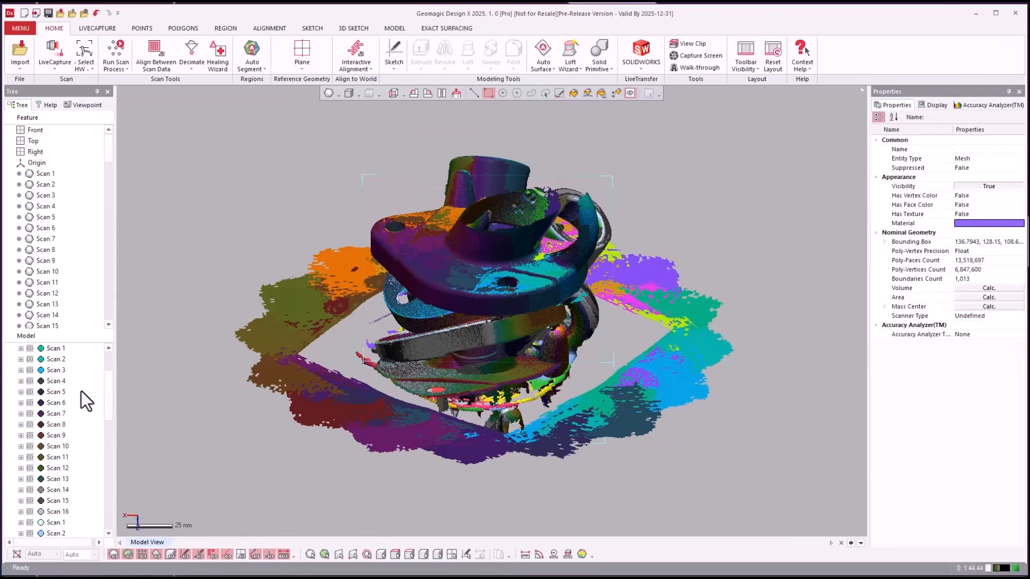
- Move the next two Scan 1–16 ranges into new groups Group5 and Group6
scroll(50, 432, "up", 2)
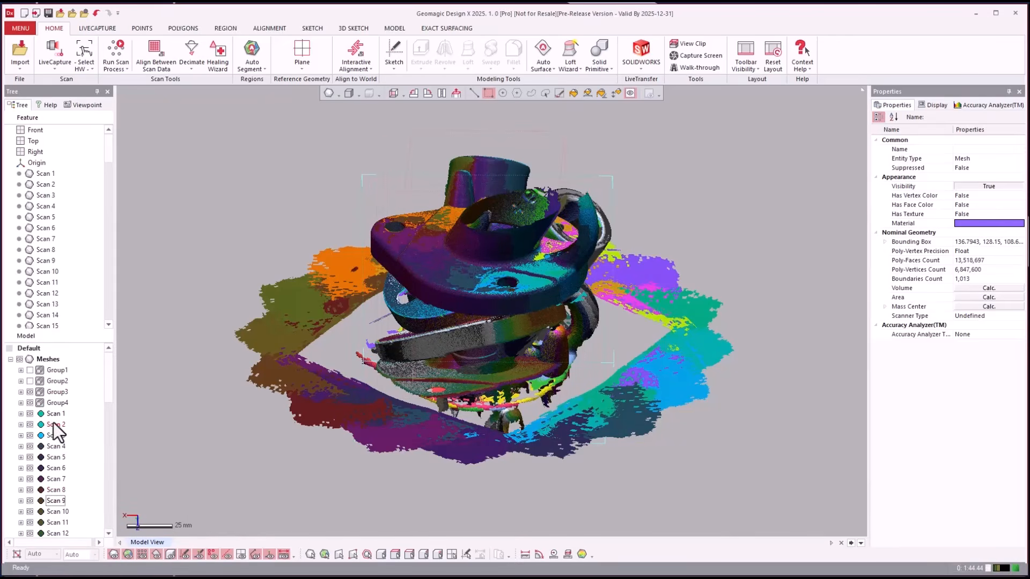
left_click(55, 414)
scroll(54, 440, "down", 2)
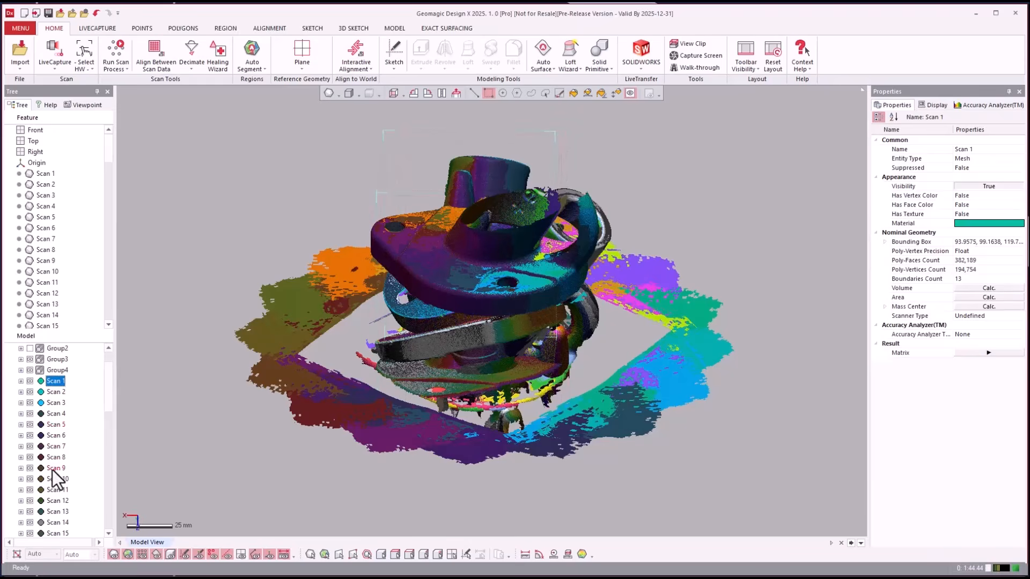
left_click(61, 511, "shift")
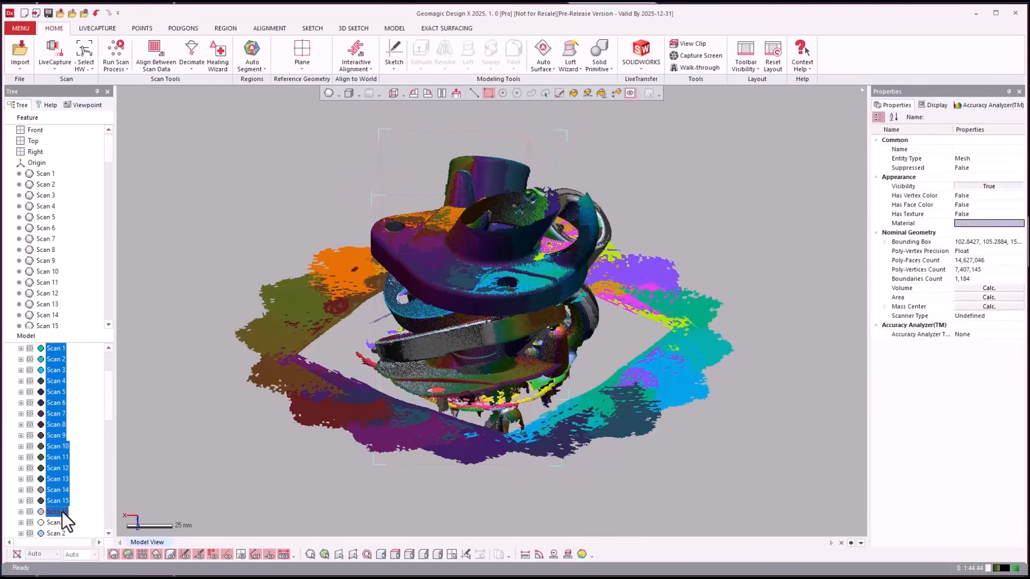
right_click(60, 511)
mouse_move(86, 517)
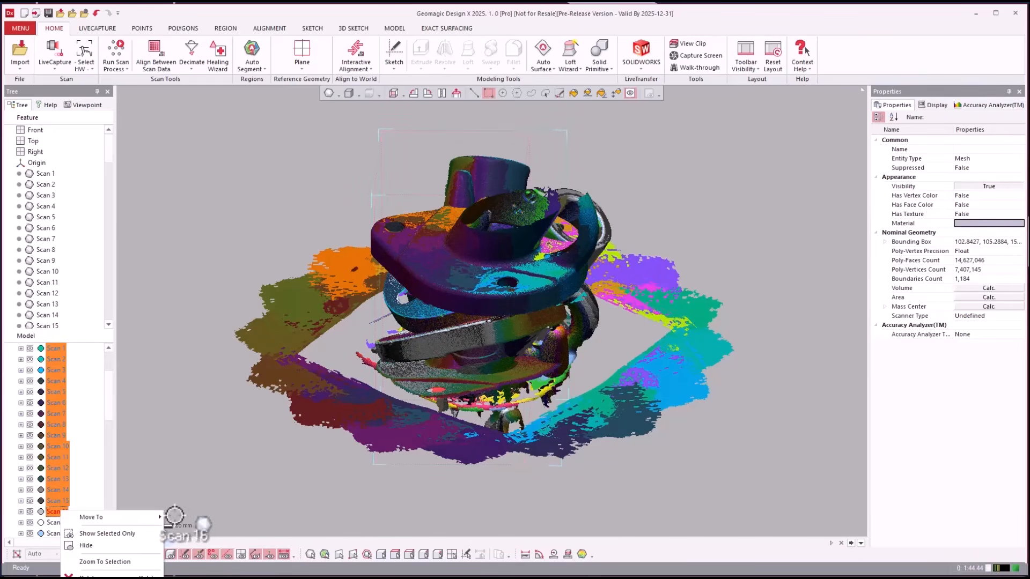
left_click(173, 517)
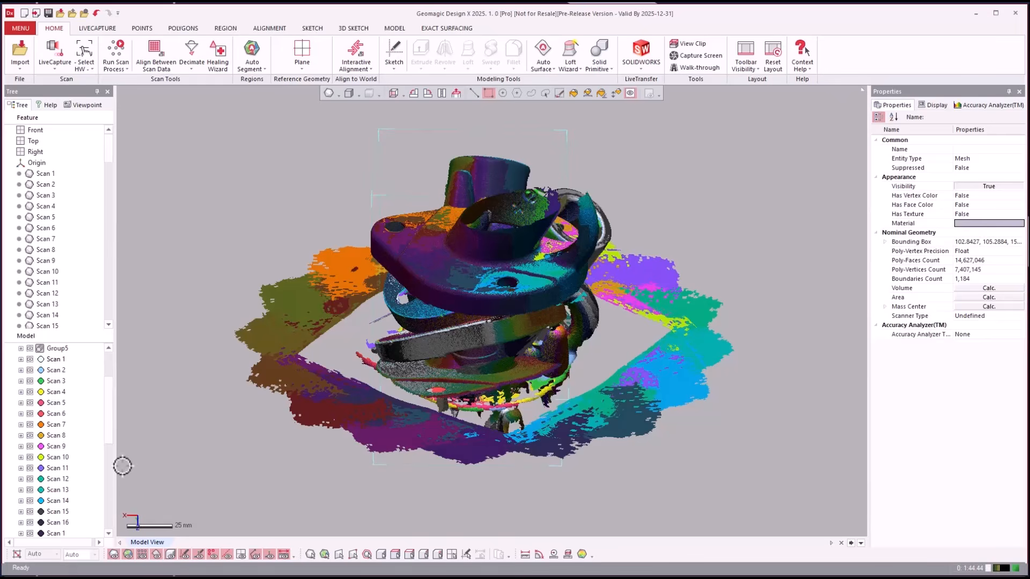
left_click(58, 359)
scroll(57, 364, "down", 2)
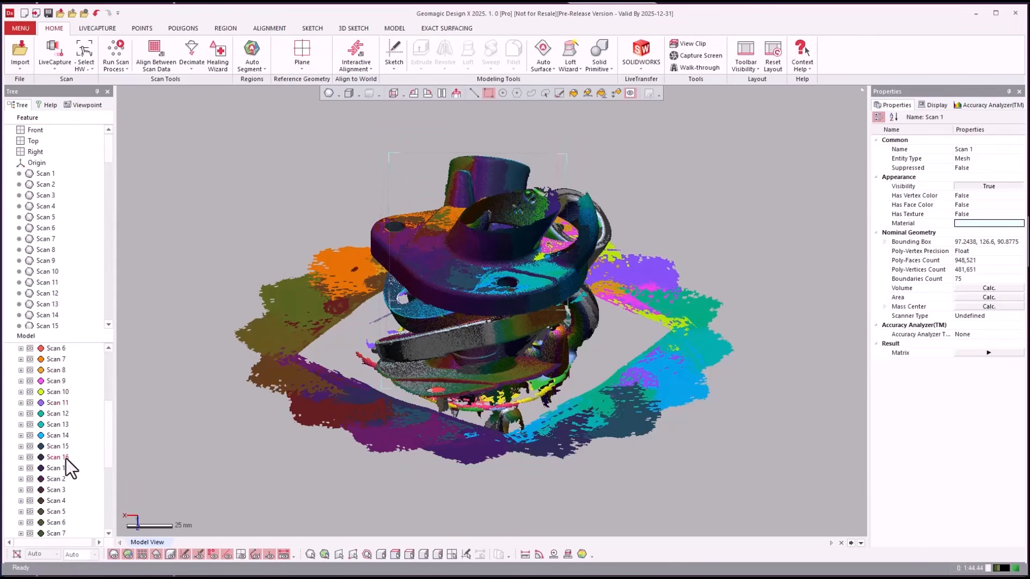
left_click(66, 458, "shift")
right_click(68, 459)
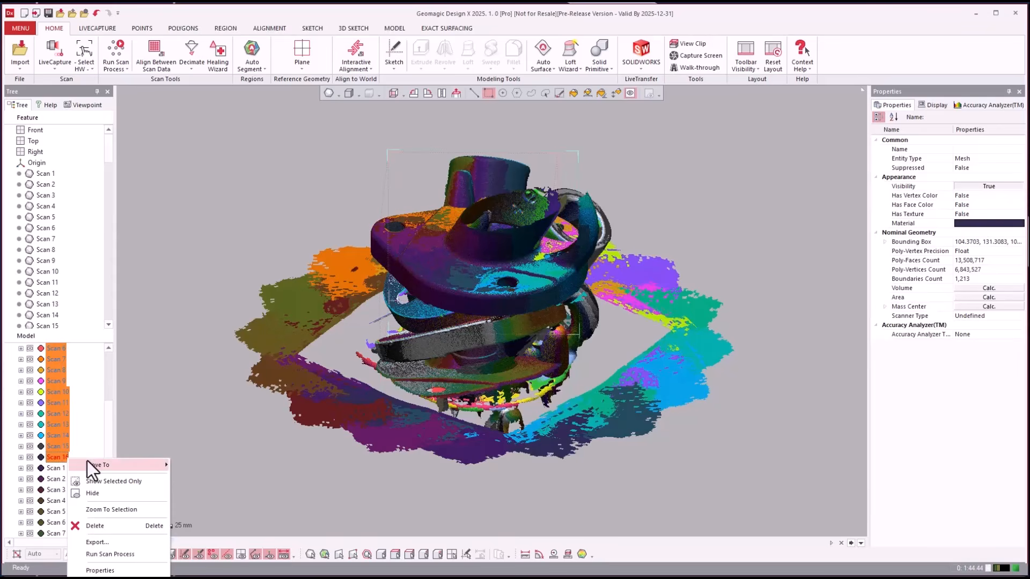
mouse_move(89, 464)
left_click(198, 466)
- Select the final Scan 1–16 range and bring up its Move To options for Group7
left_click(65, 414)
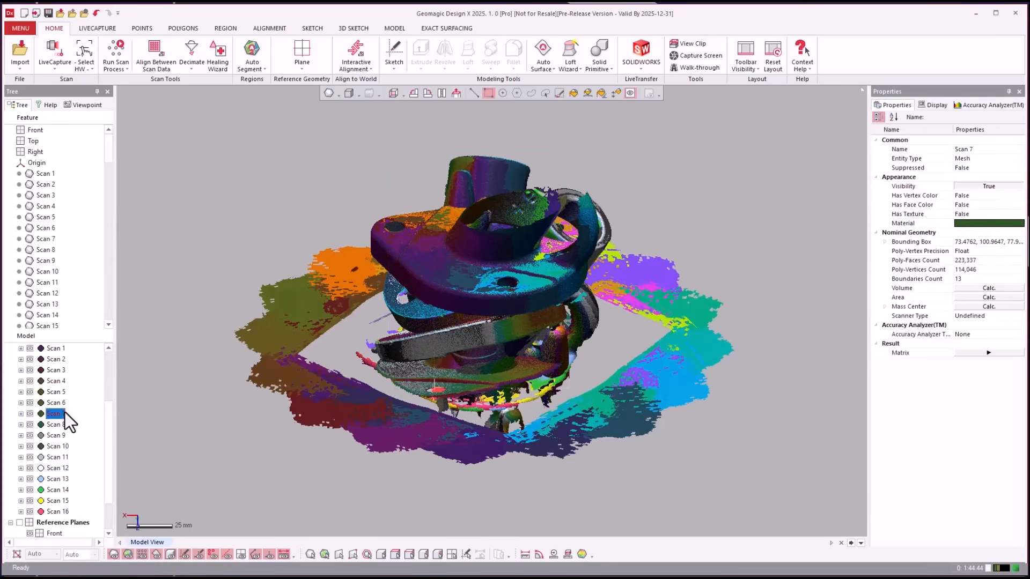
scroll(60, 411, "up", 3)
left_click(56, 434)
scroll(55, 437, "down", 4)
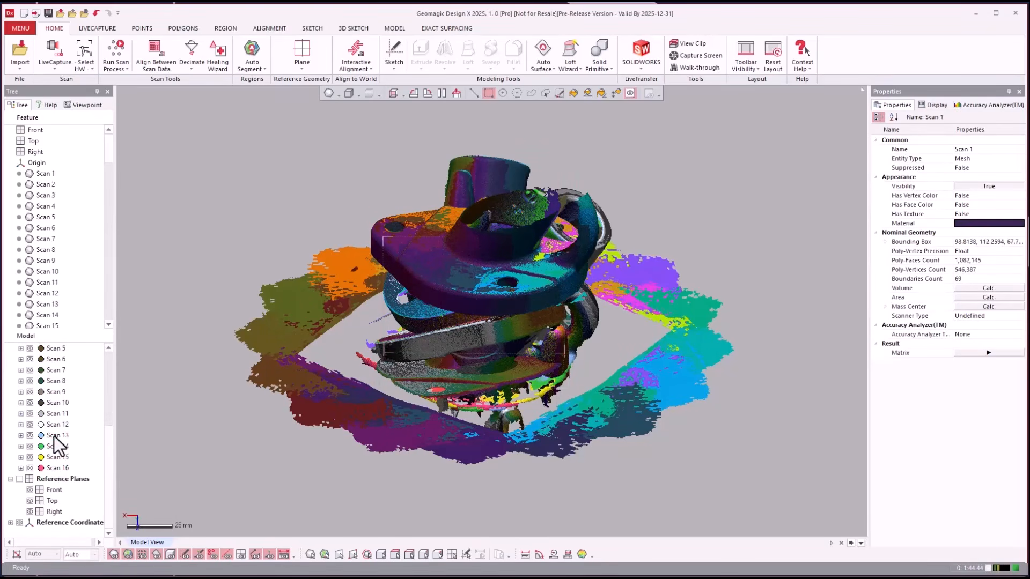
left_click(63, 469, "shift")
right_click(61, 471)
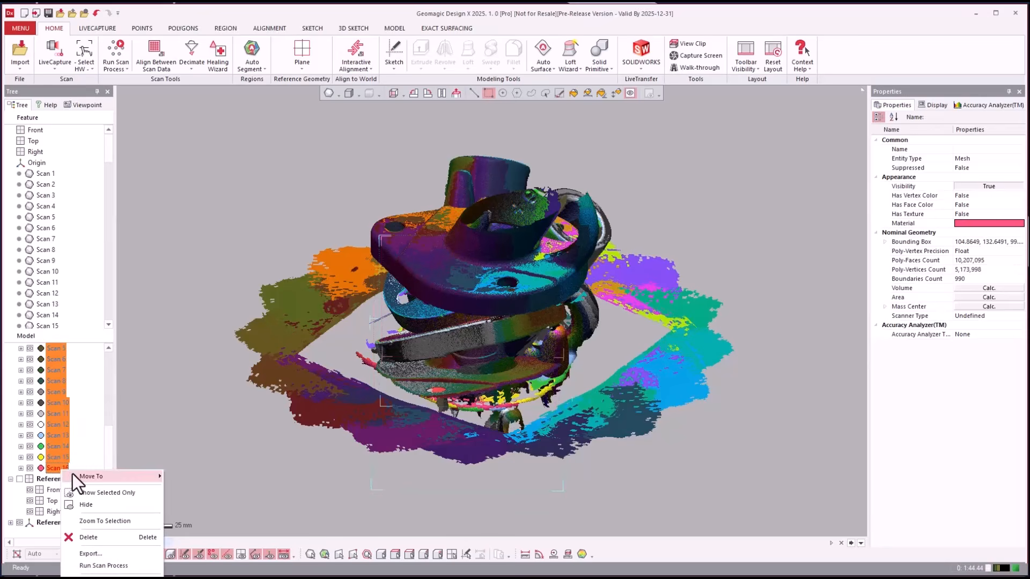
mouse_move(72, 474)
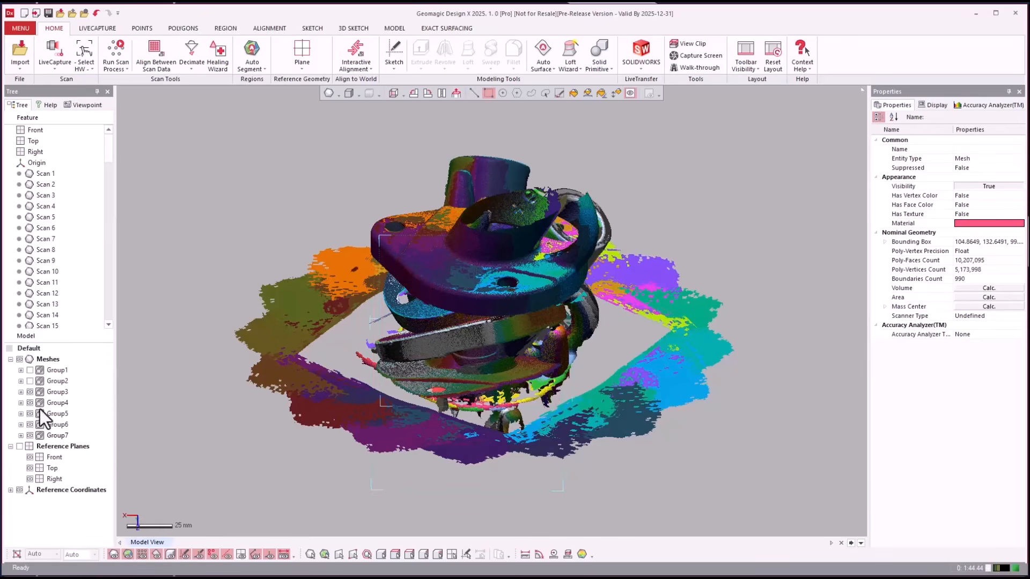
- Hide Group3 through Group7 and orbit the remaining mesh to view its top
left_click(29, 391)
left_click(30, 402)
left_click(30, 414)
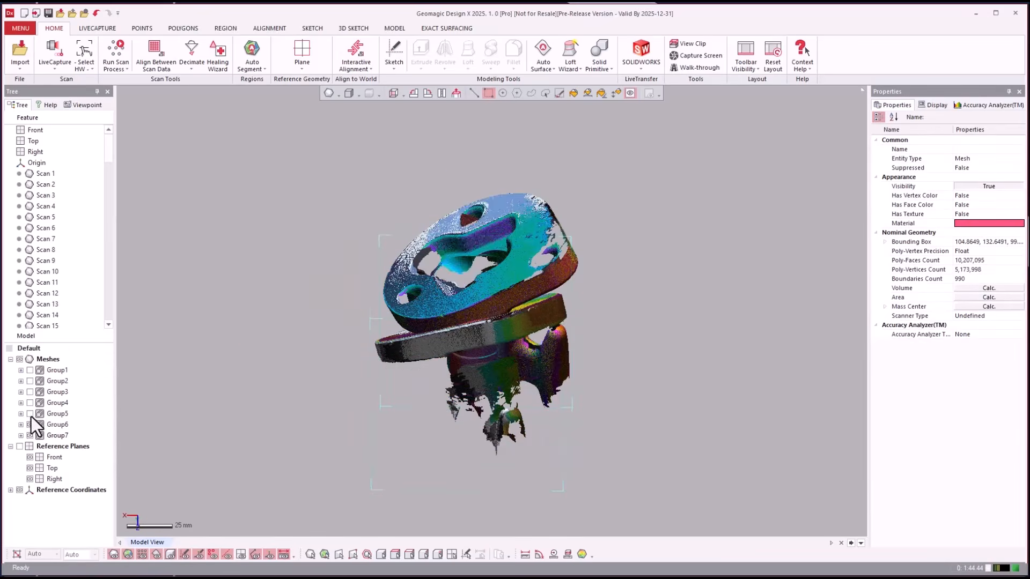
left_click(30, 425)
left_click(339, 379)
right_click_drag(319, 239, 207, 318)
left_click(30, 436)
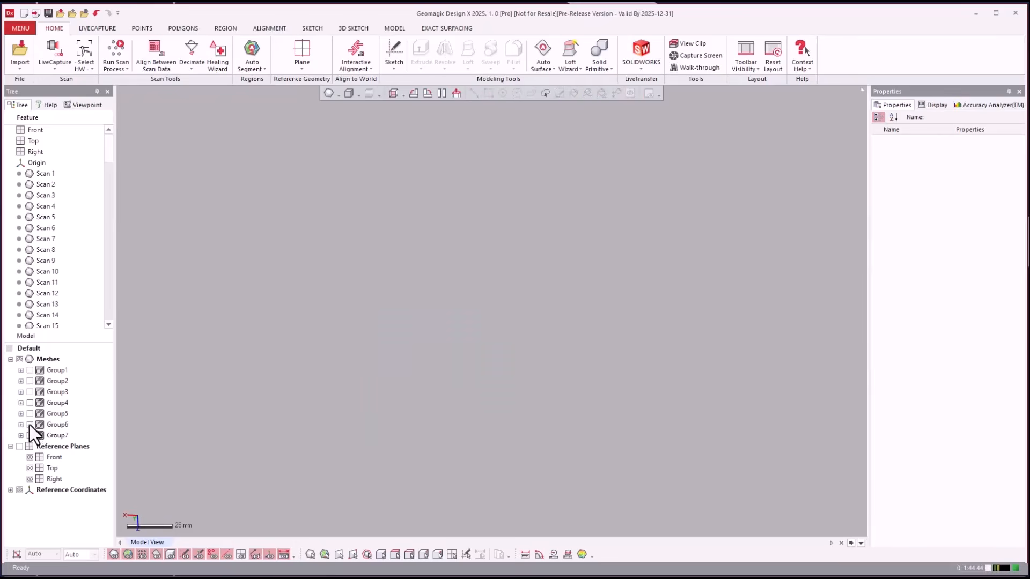
- Inspect Group6, Group5 and Group4 one at a time, then display Group3
left_click(30, 425)
left_click(31, 425)
left_click(30, 414)
left_click(30, 414)
left_click(30, 403)
left_click(30, 403)
left_click(31, 392)
- Orbit Group3, expand it, move its scans out with Move To, and collapse it
right_click_drag(237, 361, 6, 295)
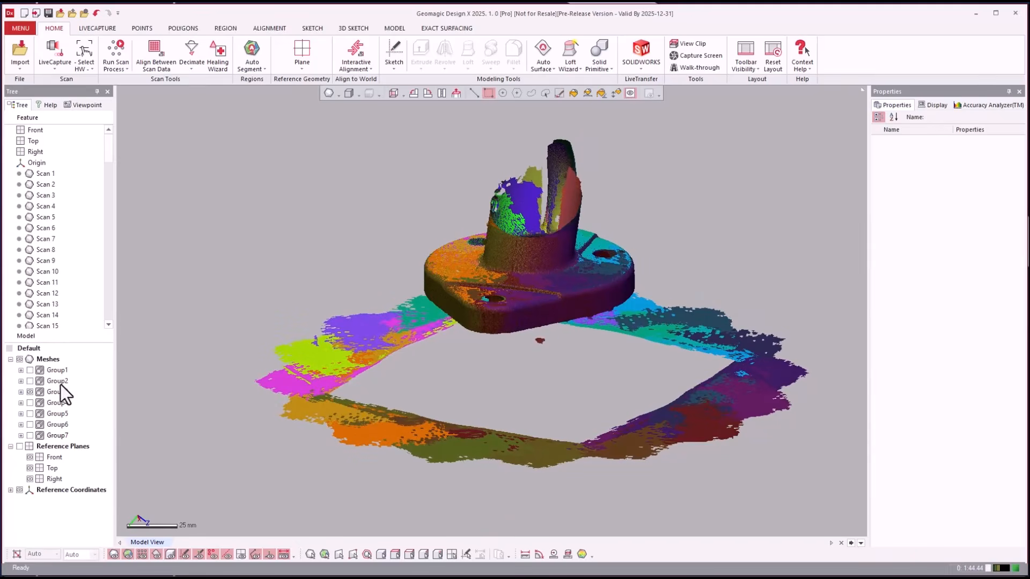
left_click(44, 390)
left_click(21, 392)
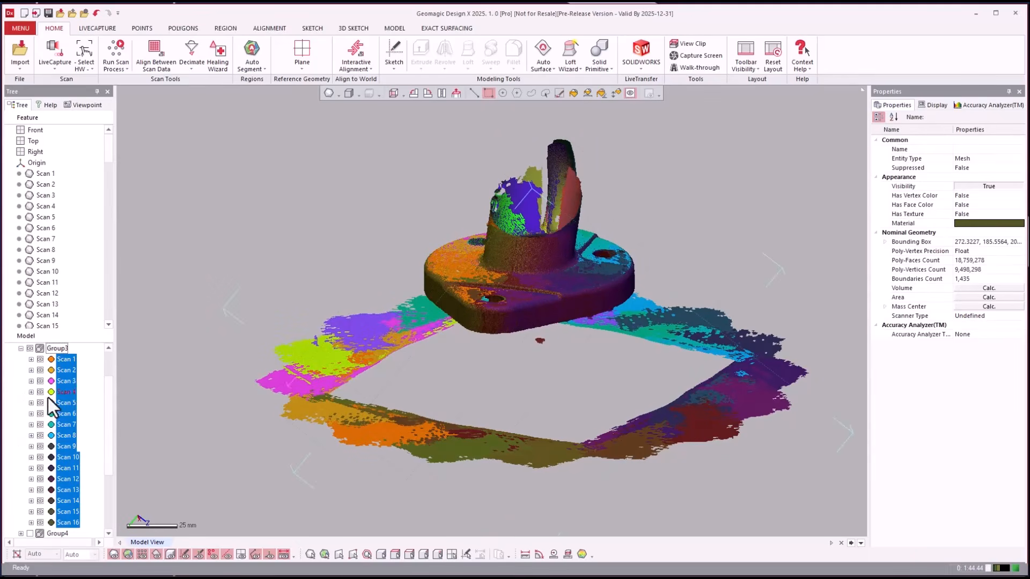
right_click(56, 383)
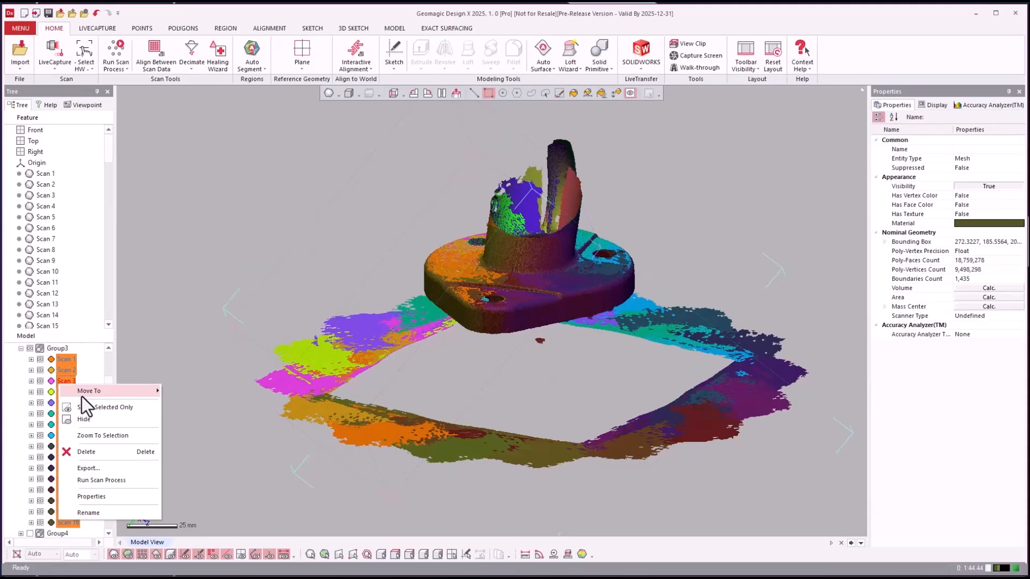
mouse_move(82, 395)
left_click(194, 403)
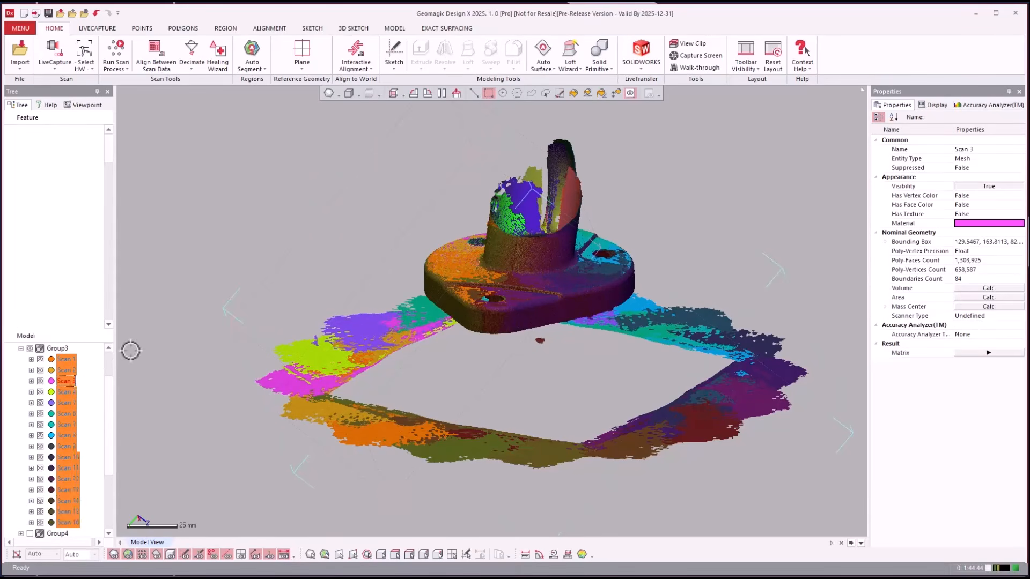
left_click(20, 348)
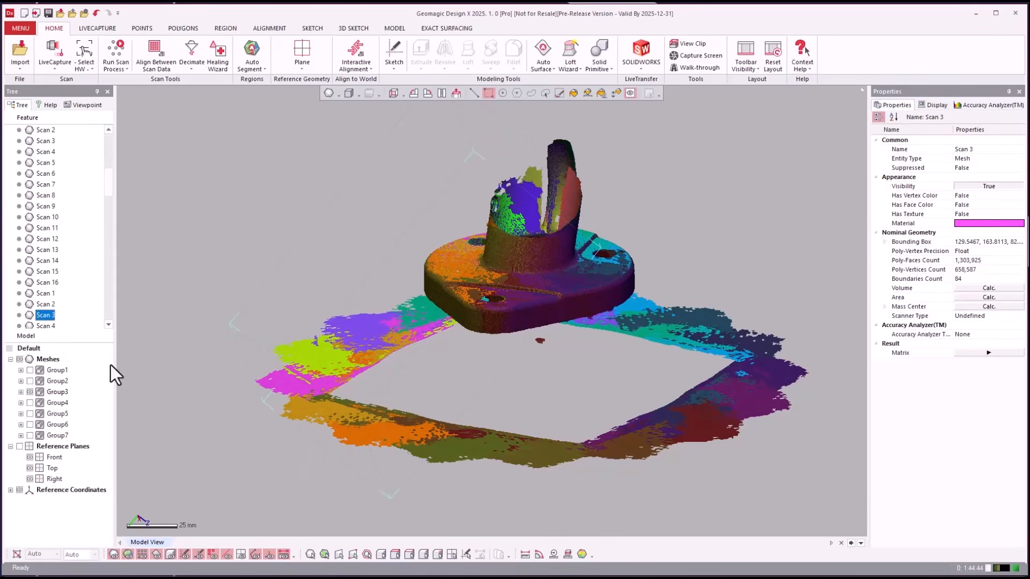
- Hide Group3, briefly check Group2, and leave only Group1 displayed
left_click(30, 391)
left_click(30, 381)
left_click(31, 381)
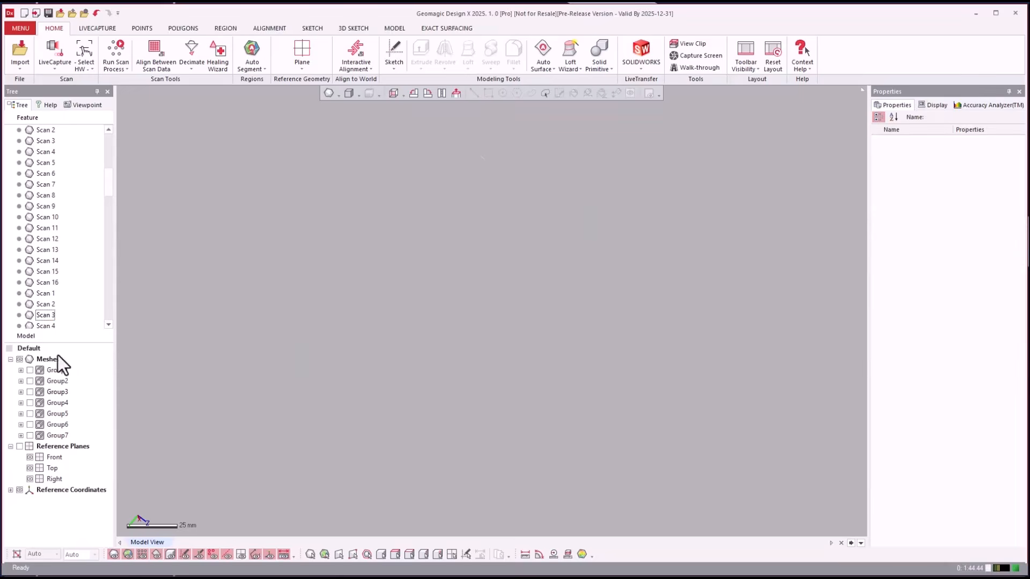
left_click(30, 371)
- Orbit Group1's Dock Edge+ scan, then swap to Group3 and view its base
right_click_drag(288, 294, 339, 292)
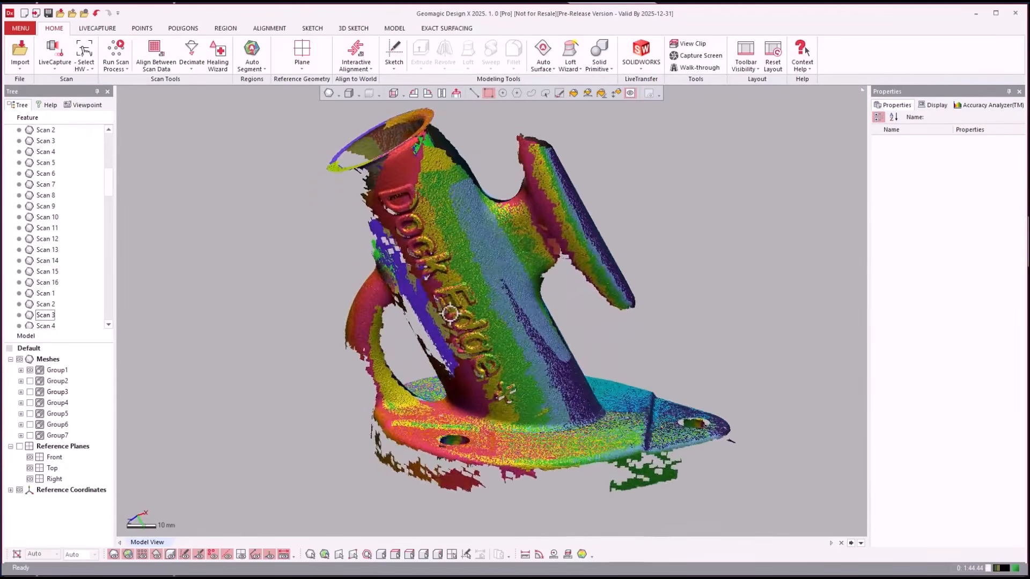
right_click_drag(680, 336, 487, 423)
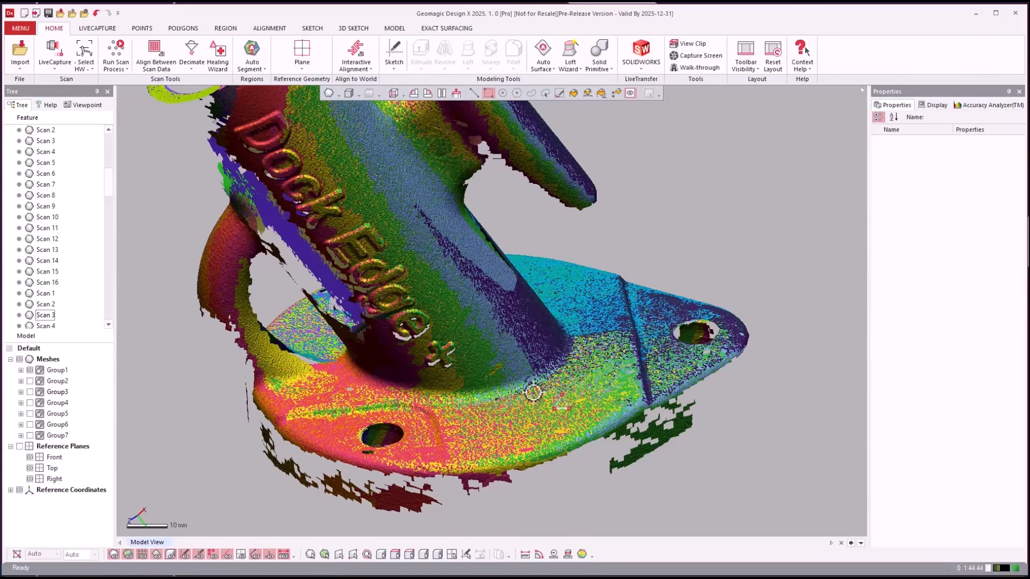
right_click_drag(508, 384, 365, 376)
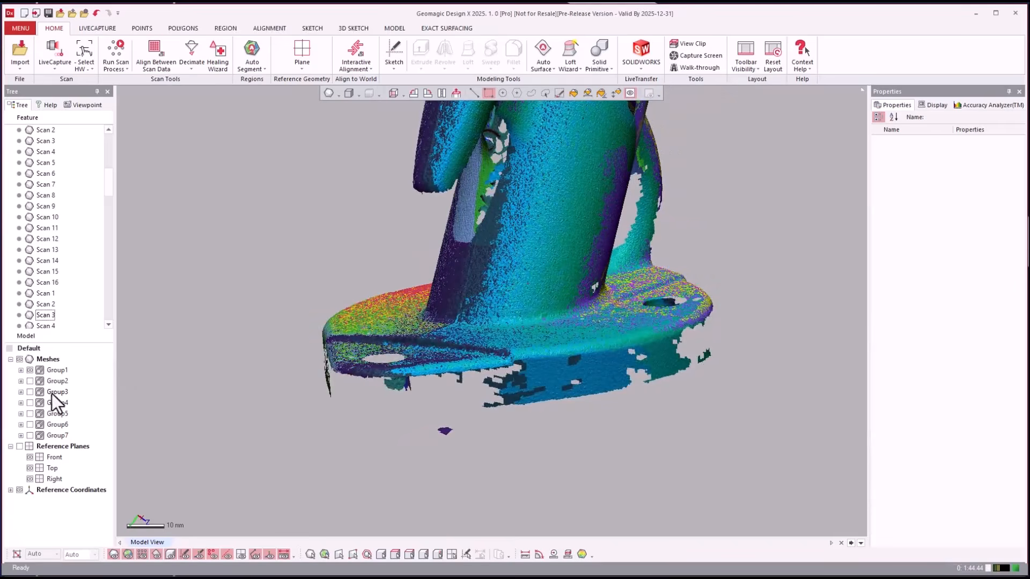
left_click(30, 370)
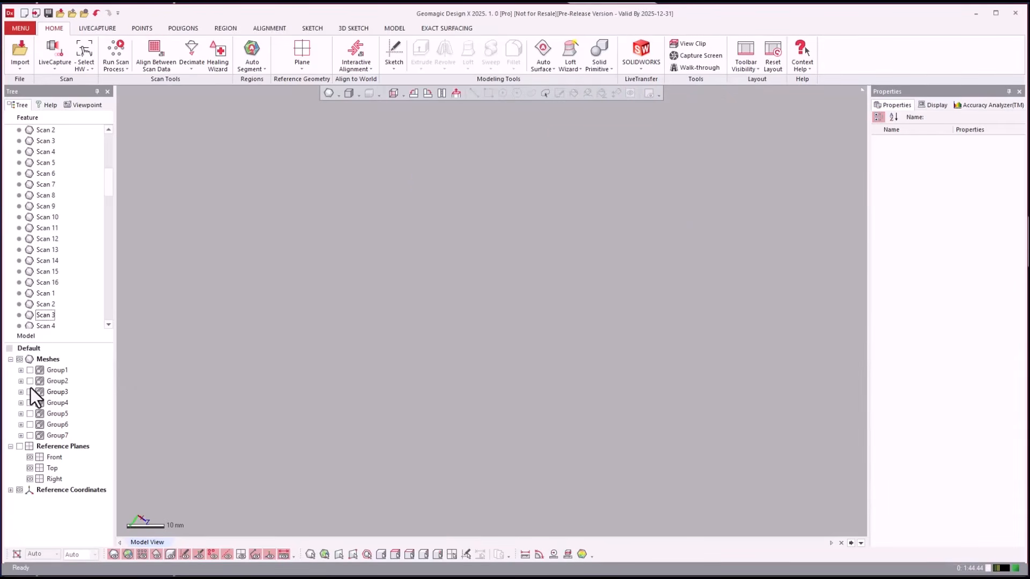
left_click(30, 391)
scroll(309, 471, "down", 5)
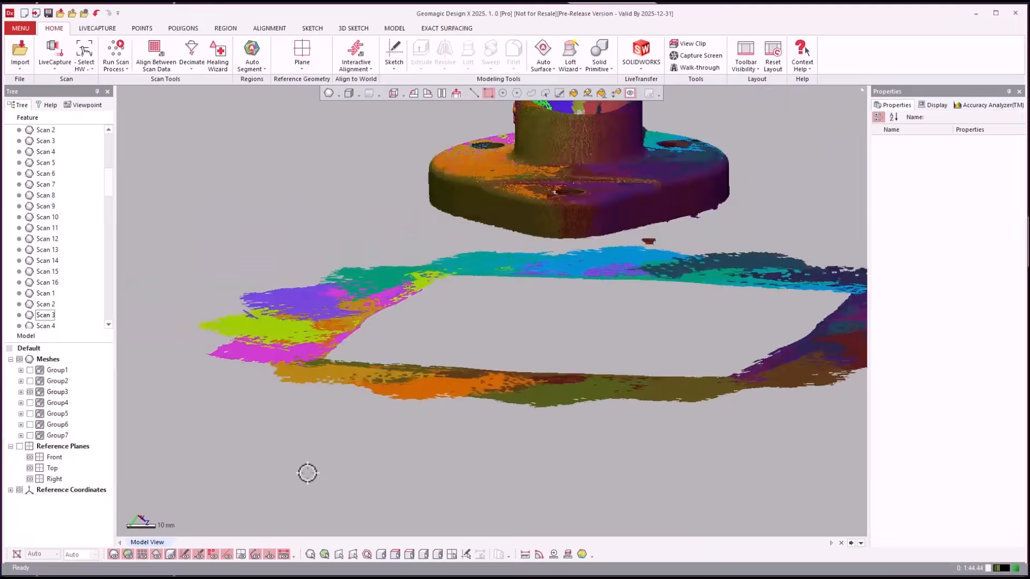
right_click_drag(311, 471, 25, 440)
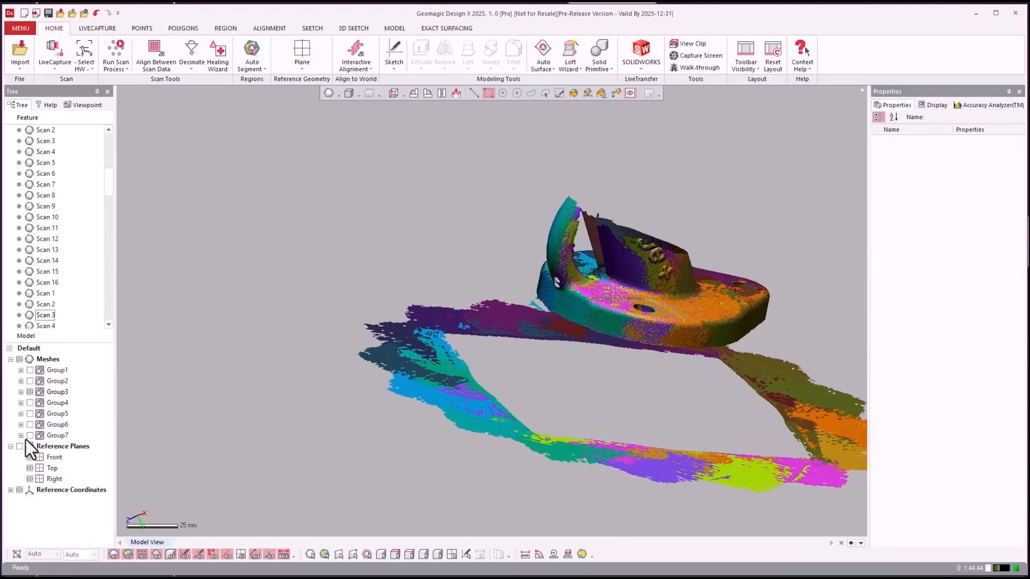
- Show only Group4, orbit to its open tube top, and bring up the Alignment tools
left_click(30, 403)
left_click(29, 392)
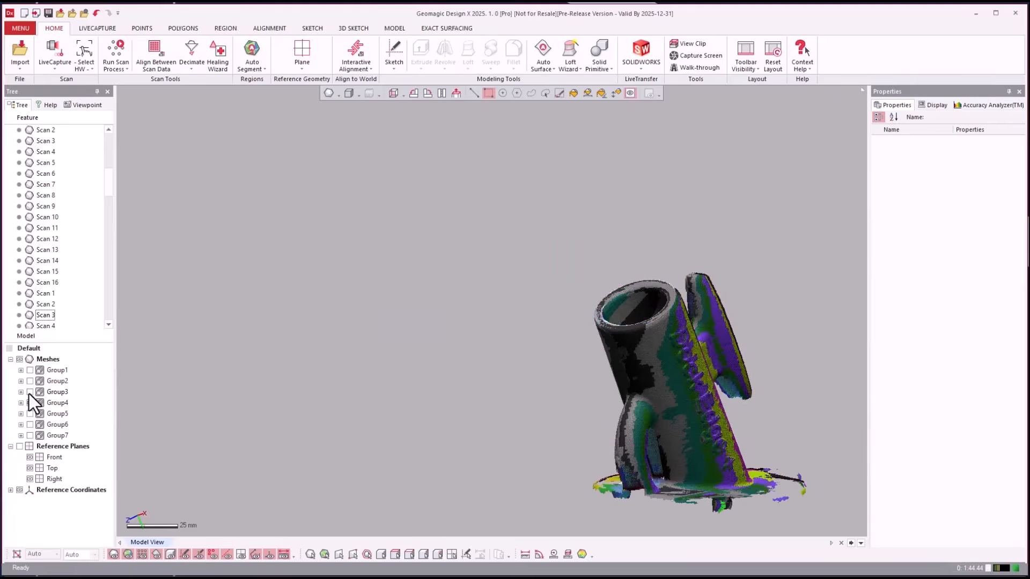
right_click_drag(419, 370, 510, 359)
scroll(751, 318, "up", 3)
scroll(751, 317, "up", 5)
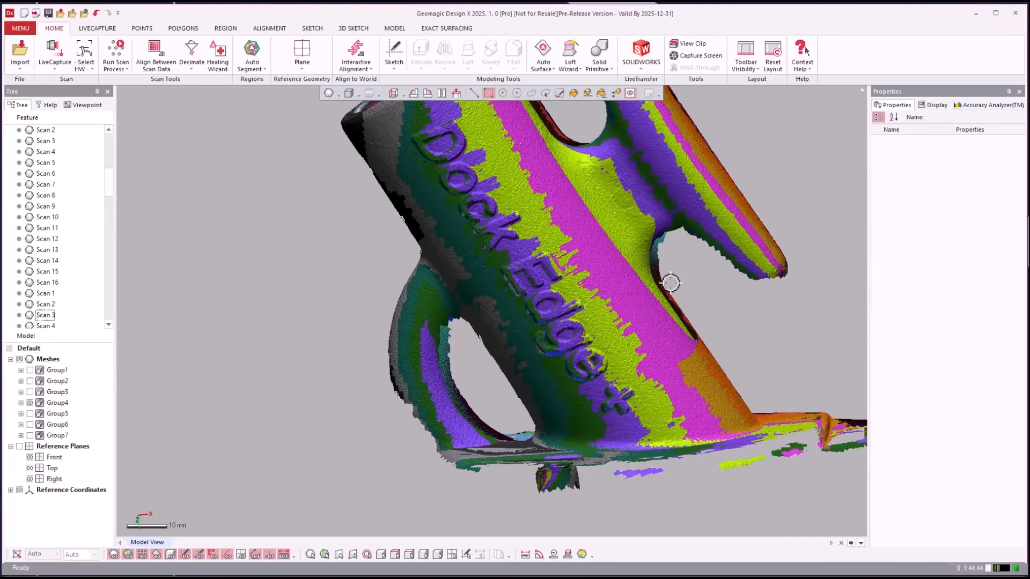
right_click_drag(226, 310, 227, 310)
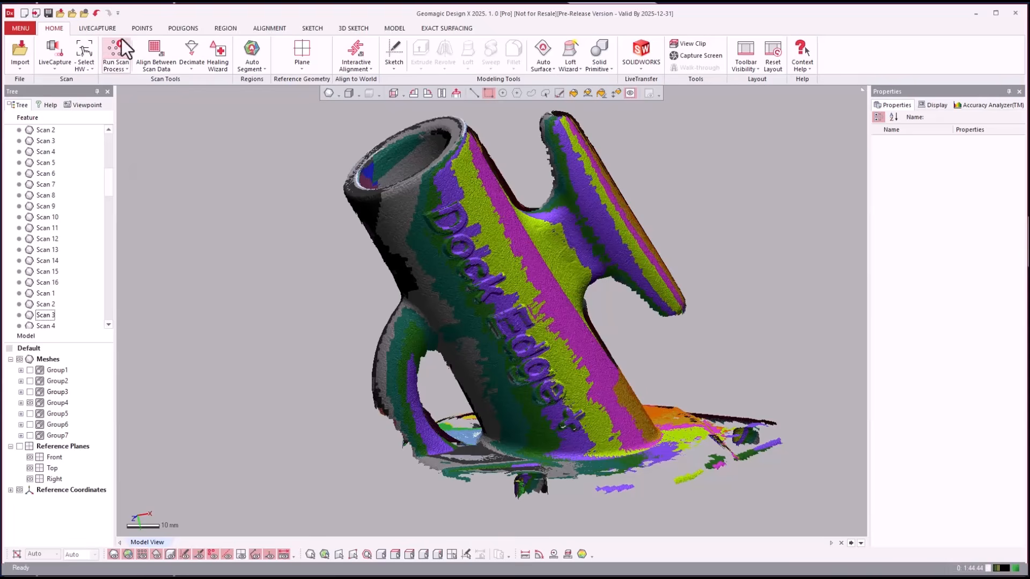
left_click(268, 24)
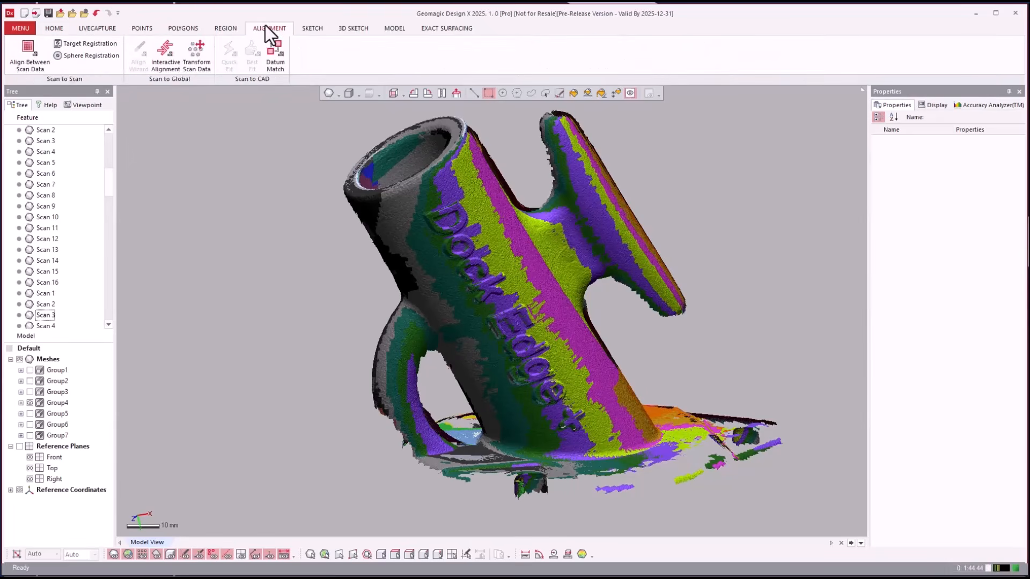
- Run Align Between Scan Data with Global And Fine on Group4's 16 scans
left_click(24, 69)
left_click(151, 175)
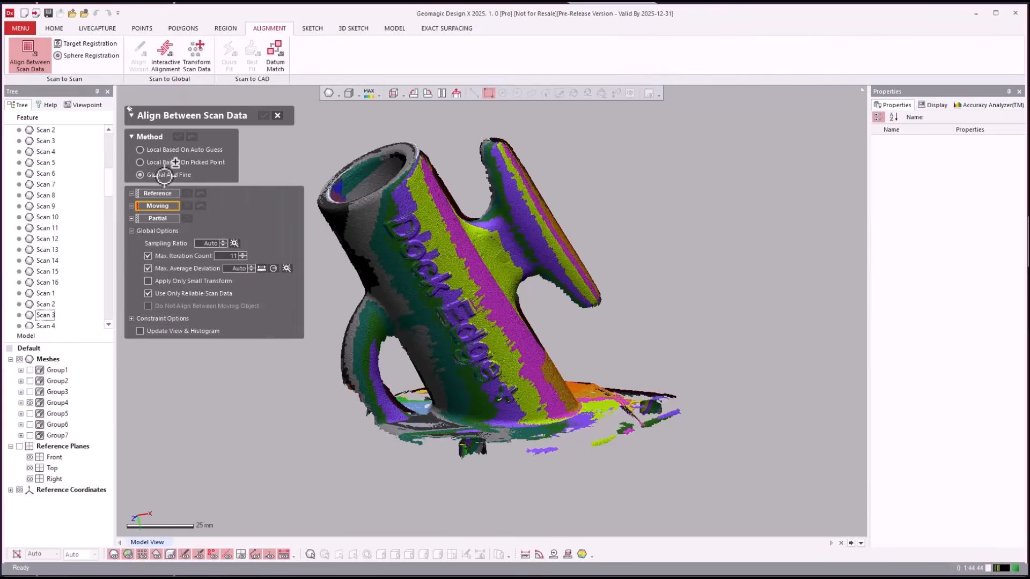
left_click(56, 403)
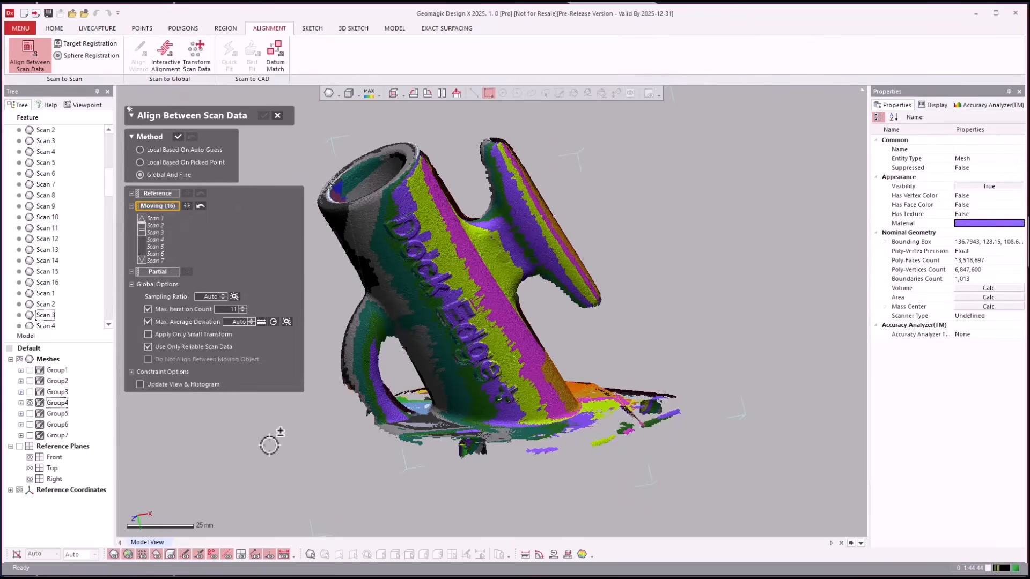
left_click(177, 137)
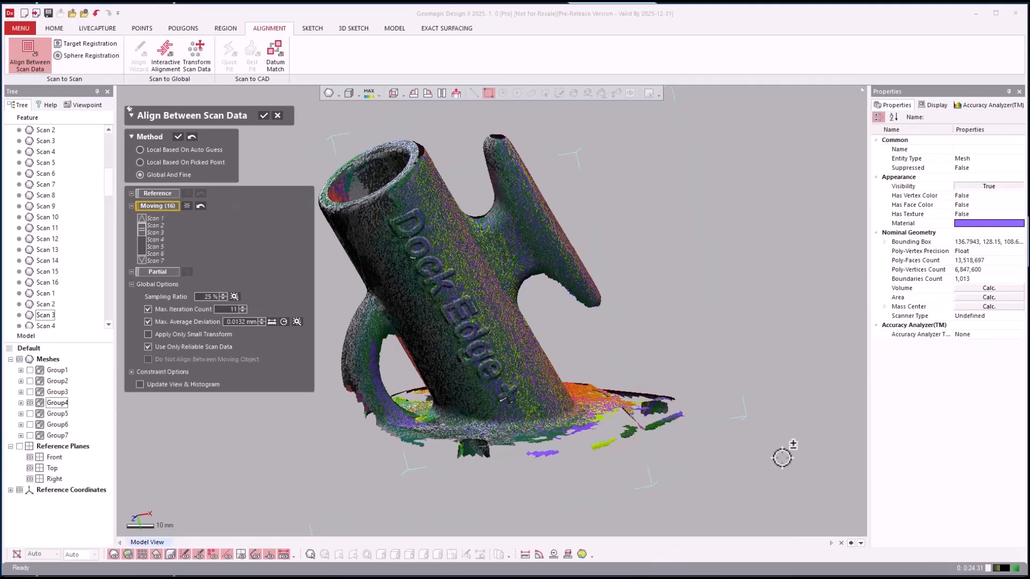
- Orbit around the aligned Group4 scans to check the fit, then accept the alignment
scroll(541, 360, "up", 3)
scroll(510, 354, "up", 5)
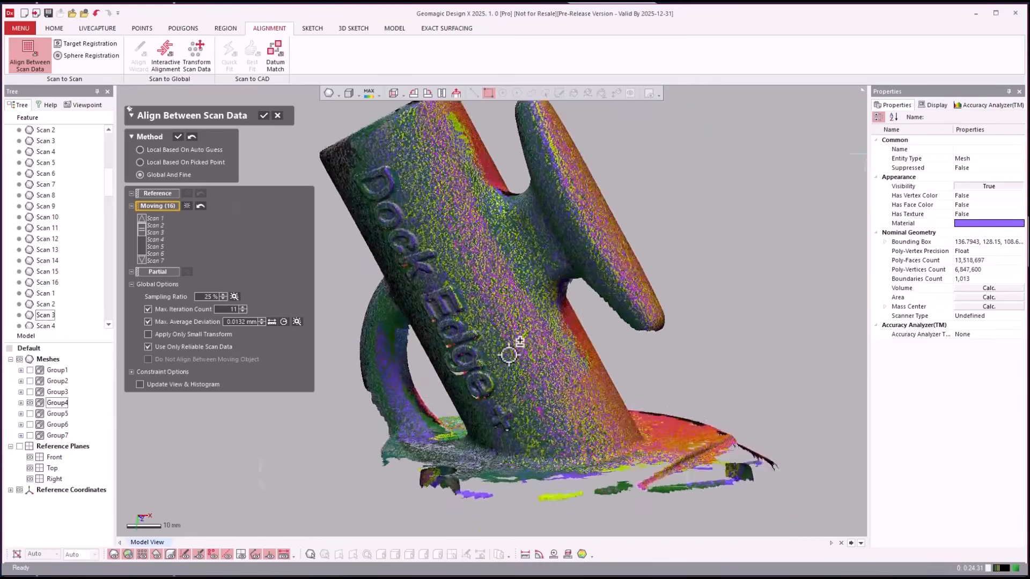
right_click_drag(511, 355, 563, 287)
scroll(509, 354, "up", 2)
right_click_drag(679, 244, 665, 187)
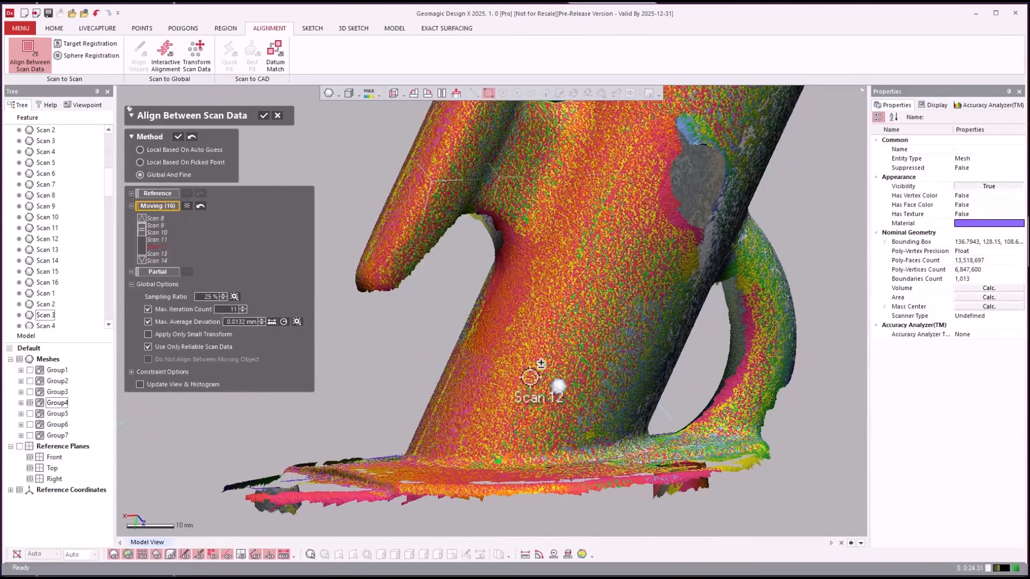
right_click_drag(528, 429, 480, 363)
scroll(480, 363, "down", 3)
left_click(264, 116)
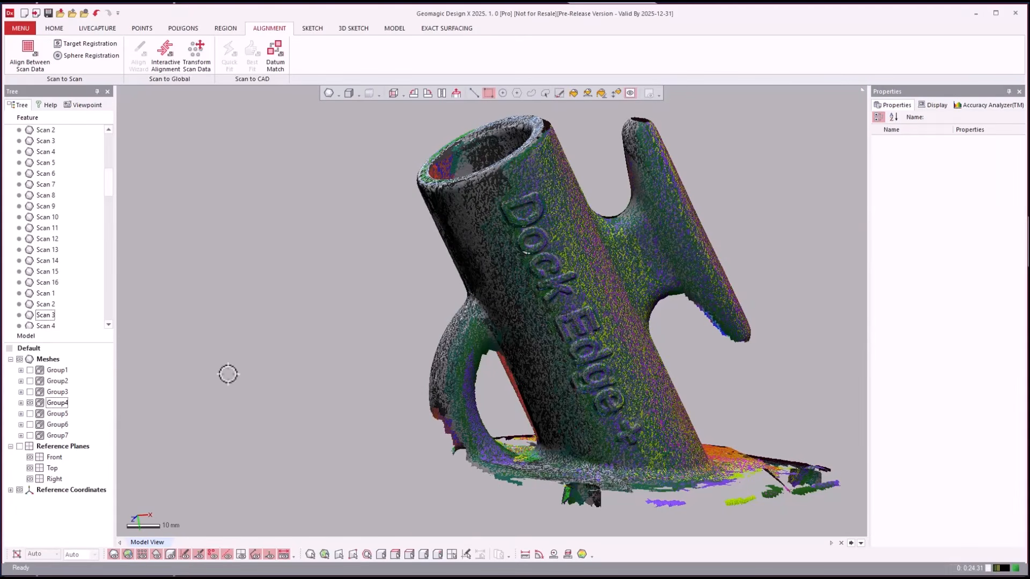
- Swap to Group5, align its 16 scans with Global And Fine, then display Group6 instead
left_click(30, 404)
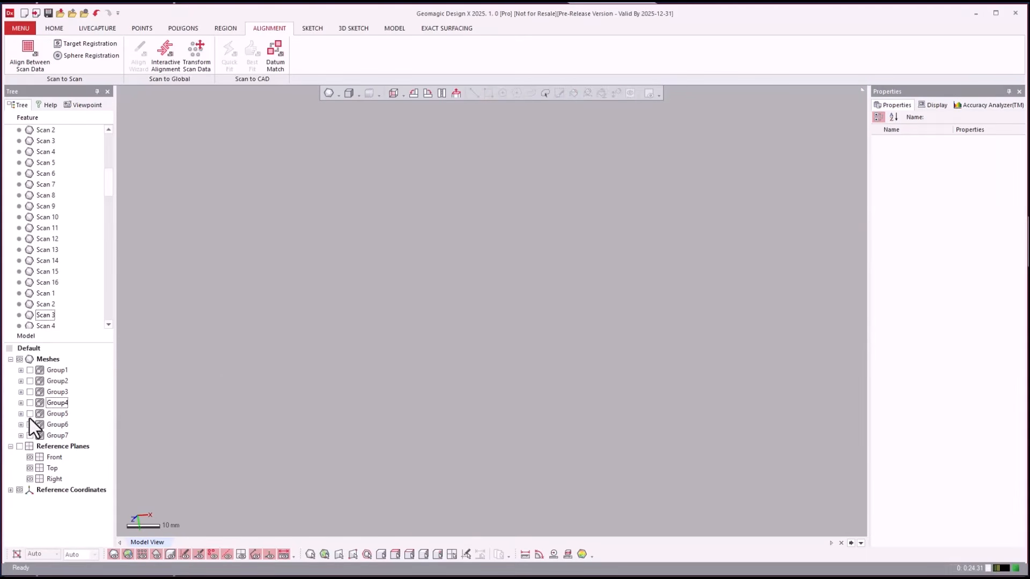
left_click(30, 415)
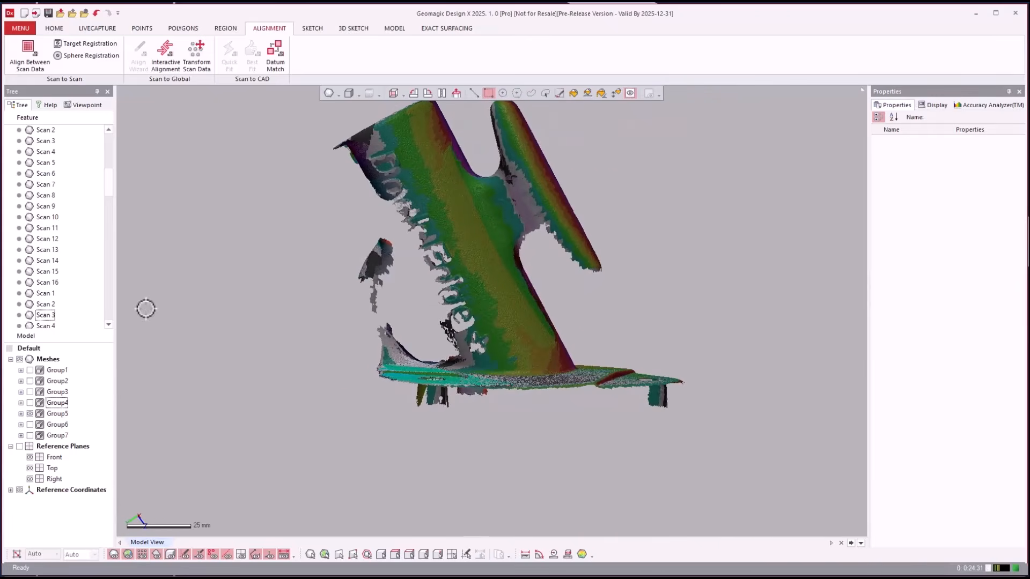
left_click(57, 417)
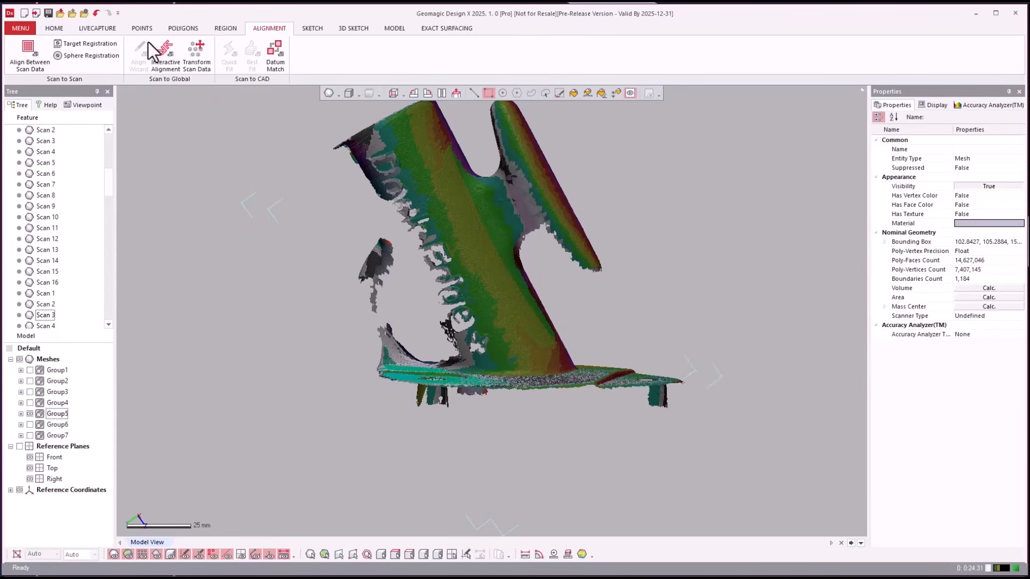
left_click(28, 50)
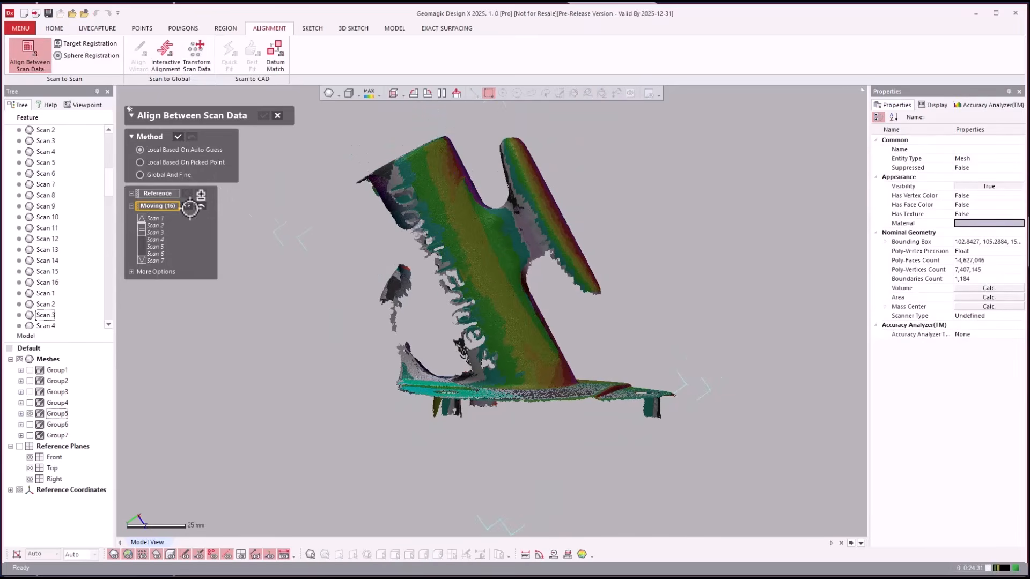
left_click(148, 174)
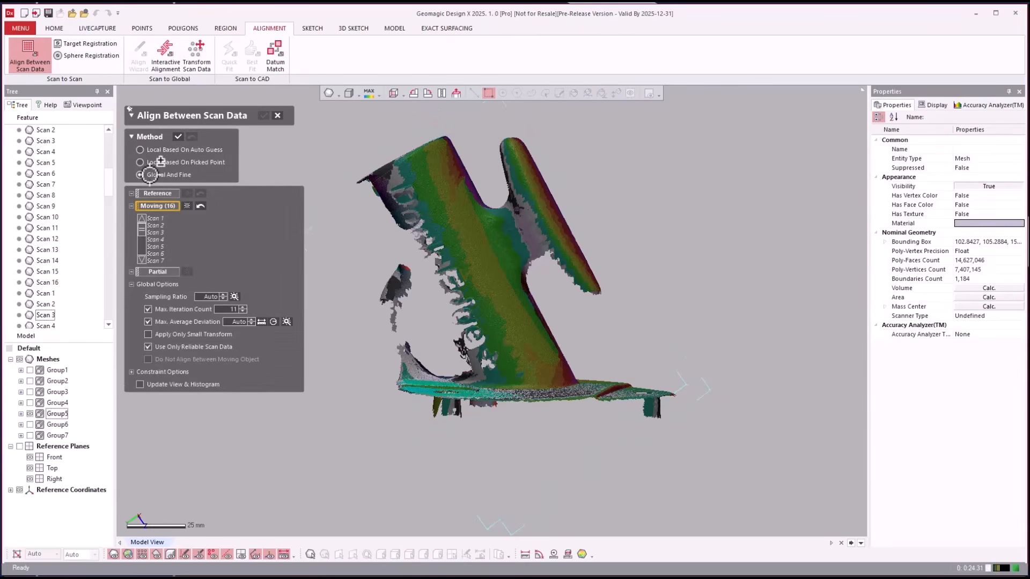
left_click(181, 137)
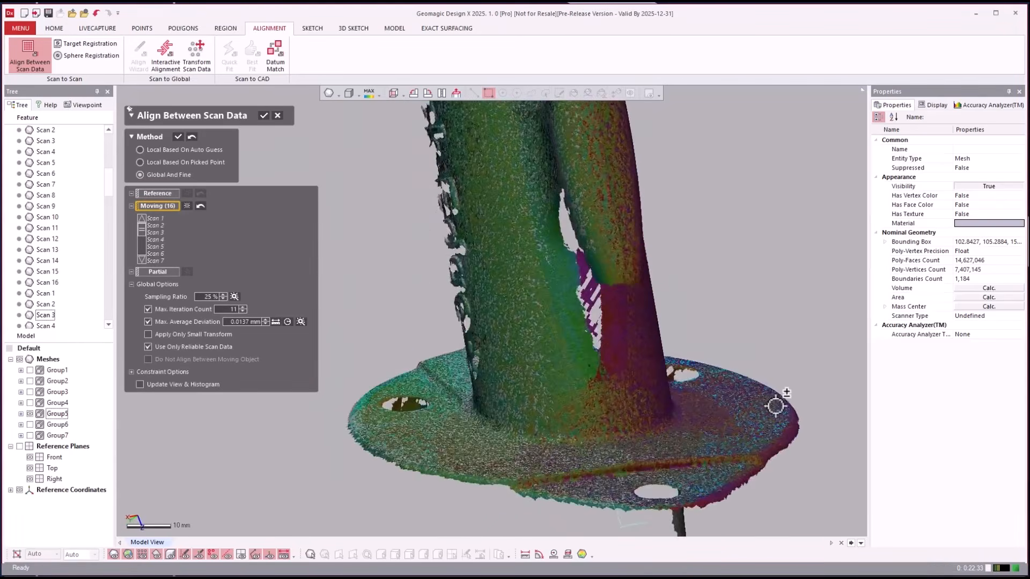
left_click(264, 116)
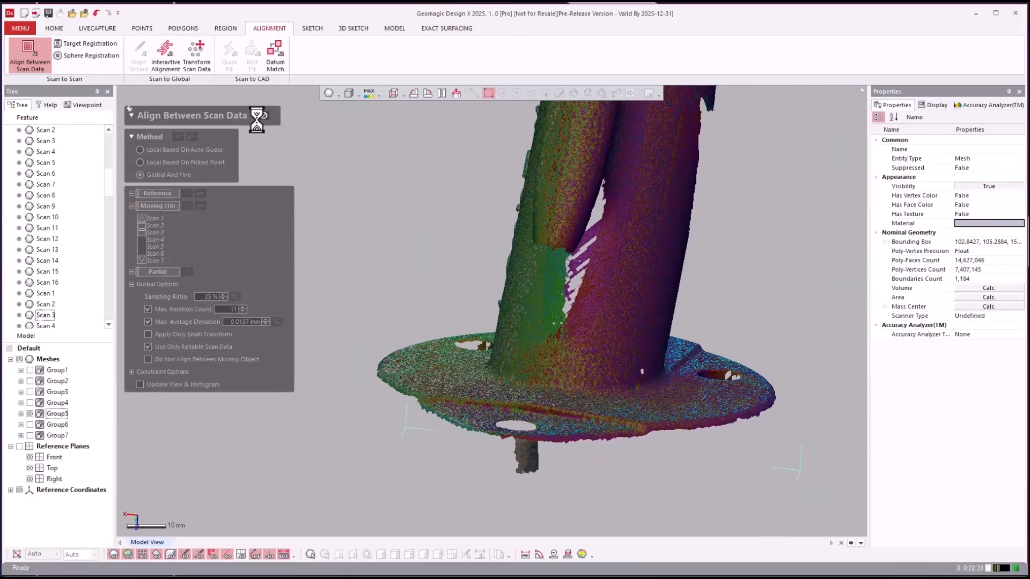
left_click(29, 414)
left_click(30, 424)
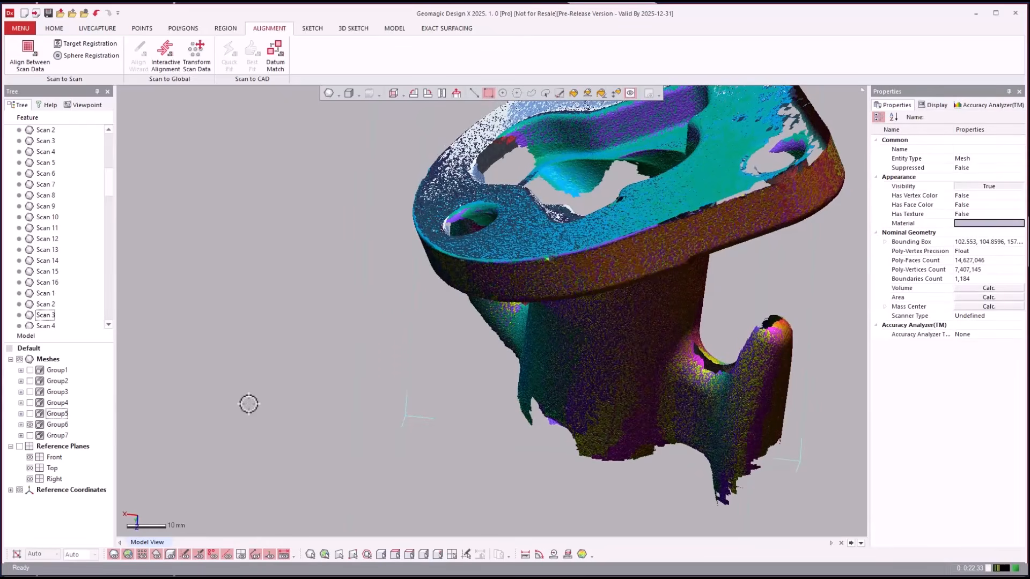
- View Group7 alone, then compare it with Group1–Group6 before hiding Group2–Group6 again
left_click(30, 424)
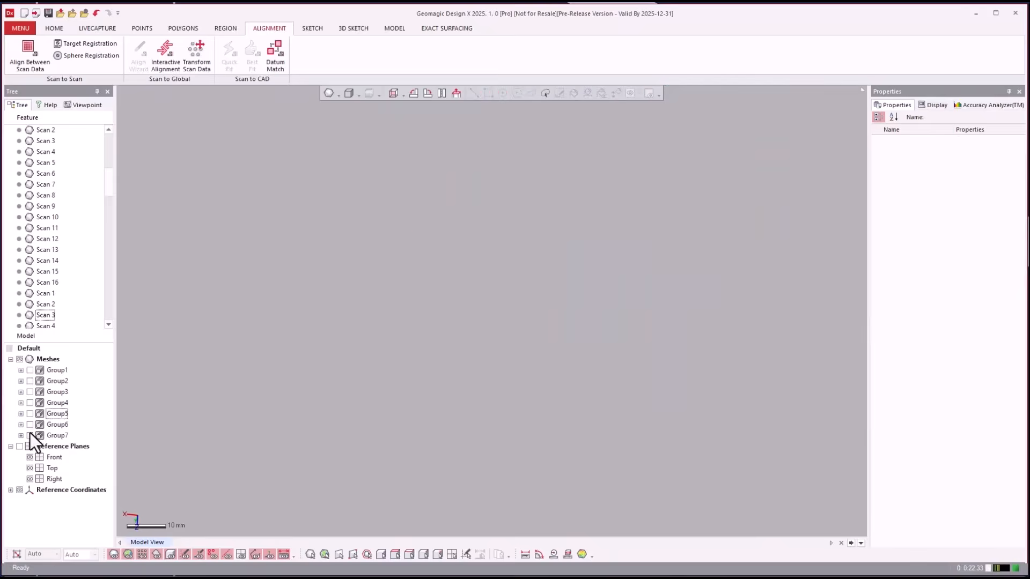
left_click(29, 435)
right_click_drag(201, 407, 3, 450)
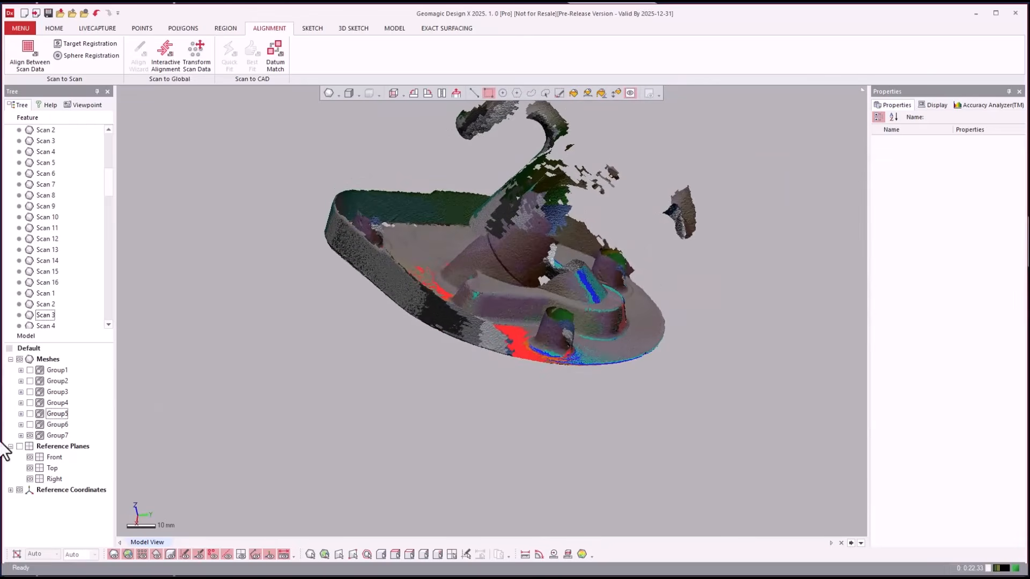
left_click_drag(28, 368, 31, 426)
right_click_drag(232, 421, 146, 468)
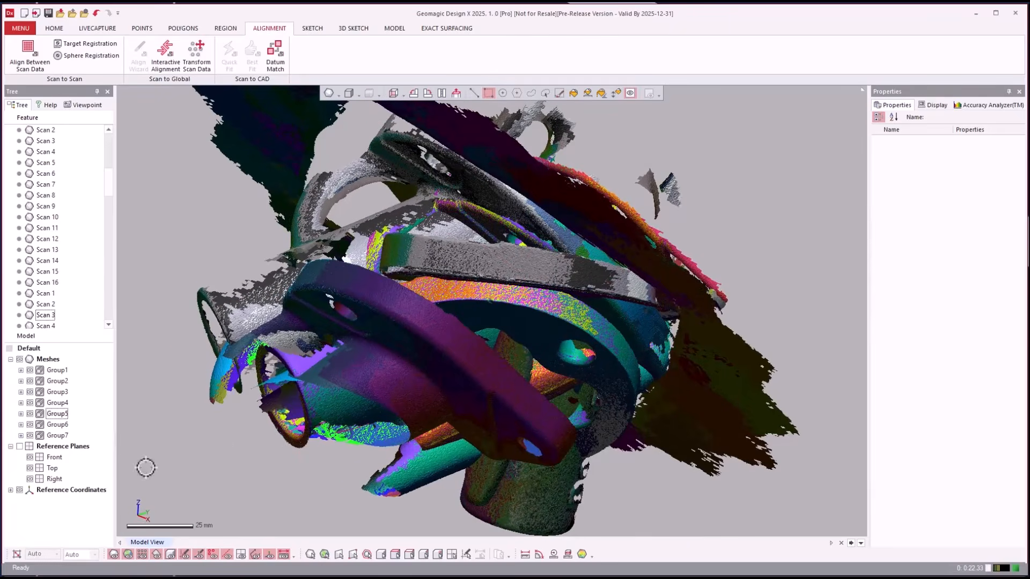
left_click_drag(30, 382, 31, 428)
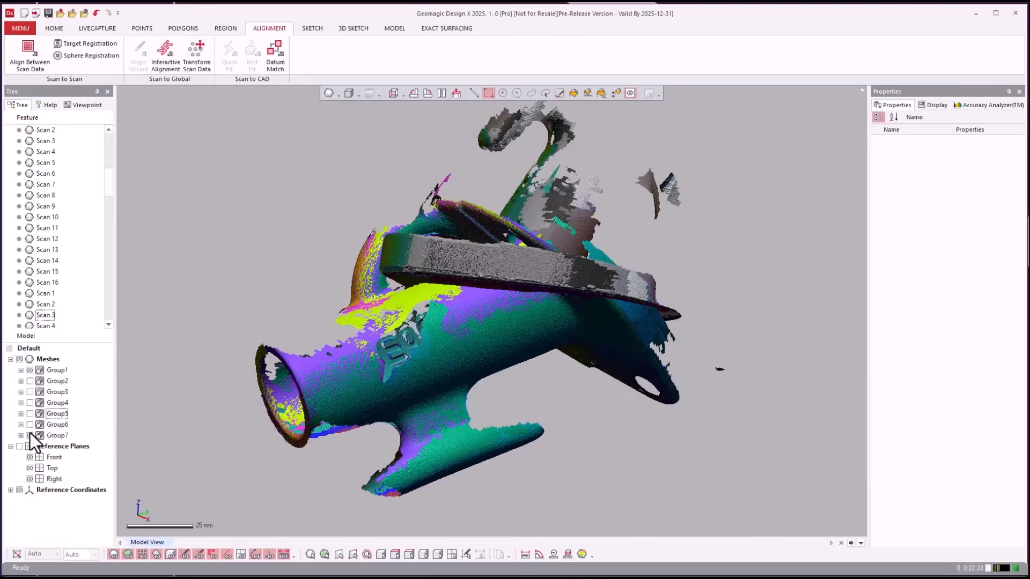
right_click_drag(214, 178, 35, 374)
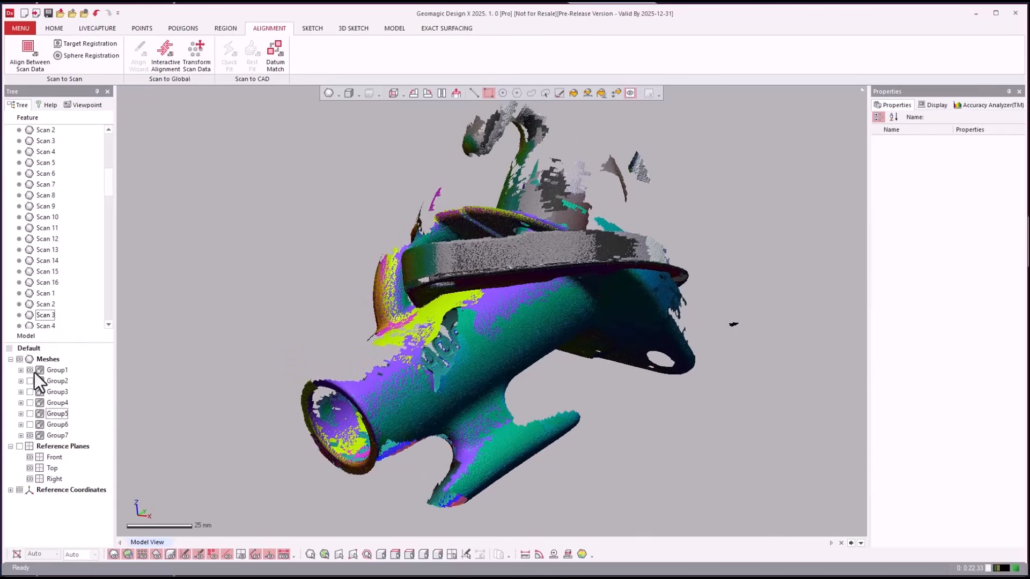
- Leave only the Group3 mesh visible and orbit around it
left_click(30, 370)
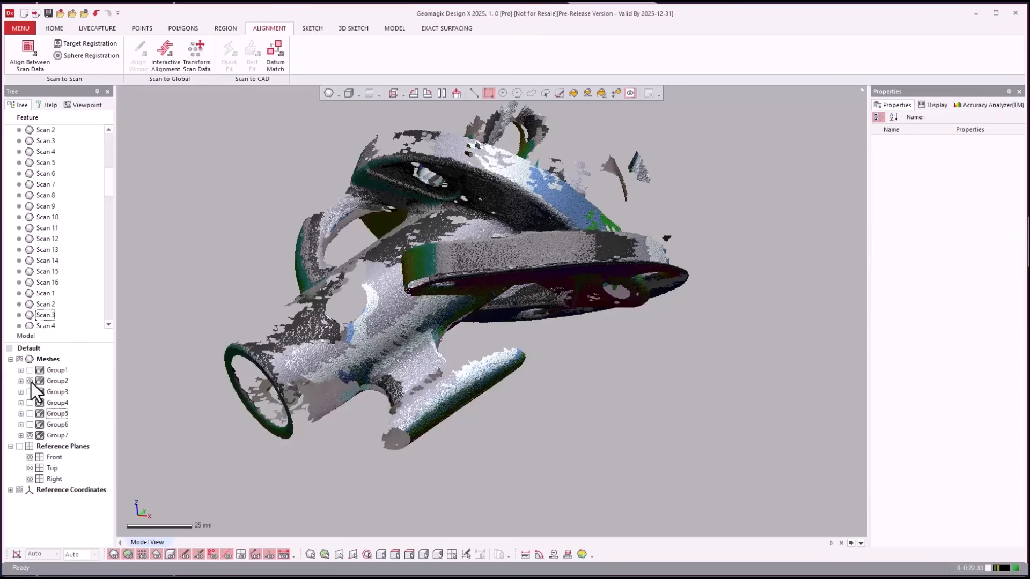
left_click(30, 381)
left_click(30, 393)
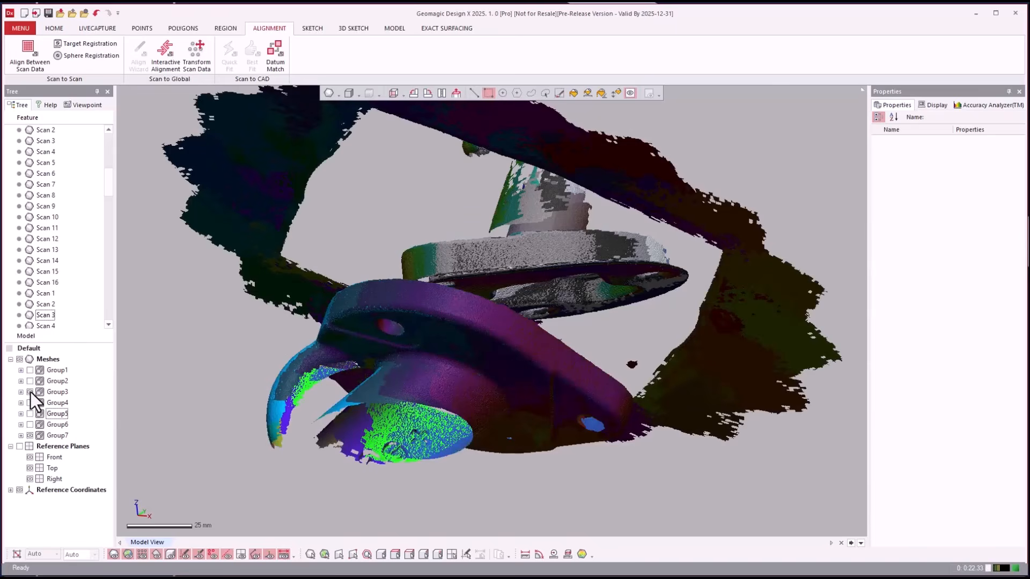
left_click(30, 435)
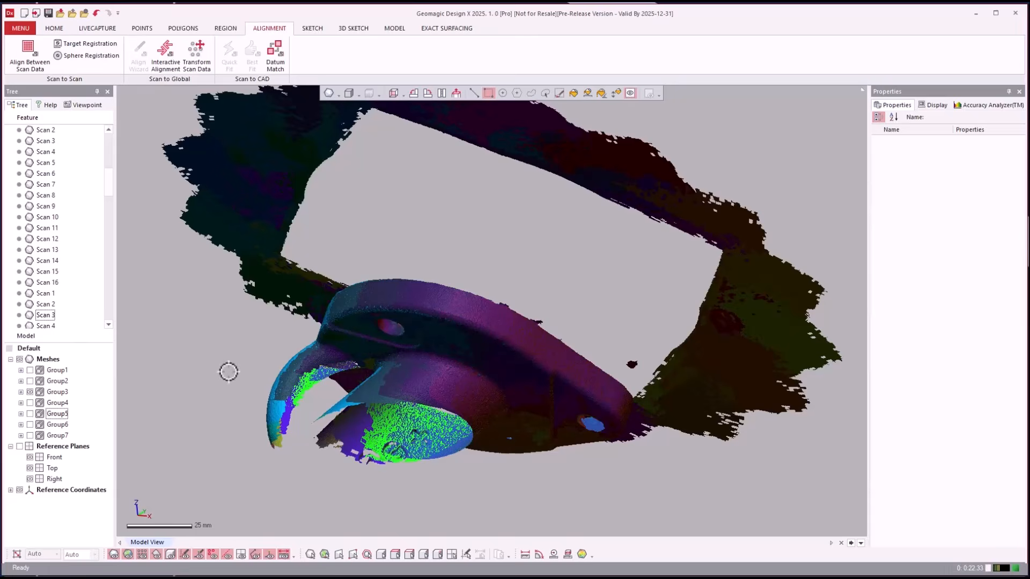
right_click_drag(235, 370, 508, 101)
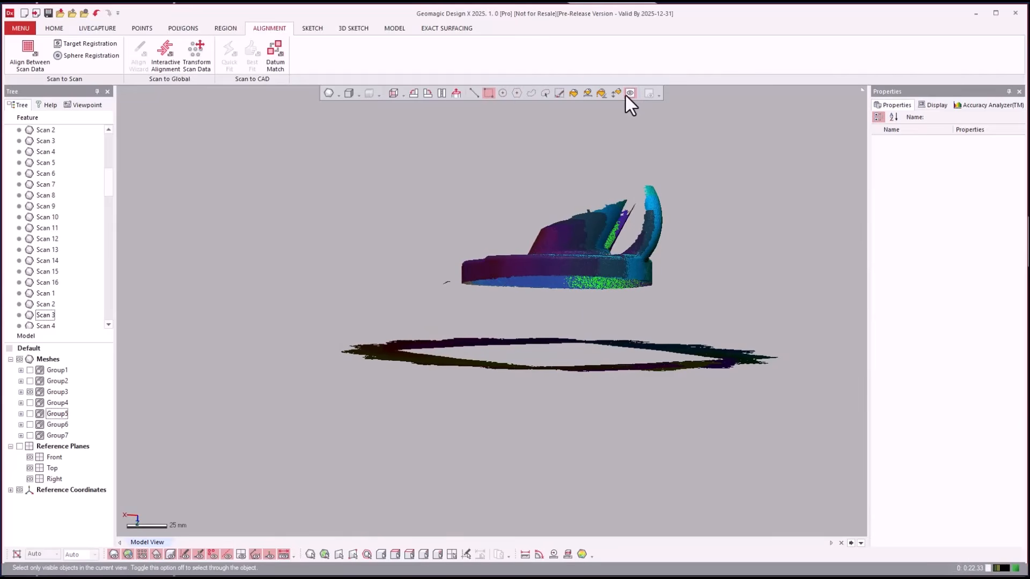
- Select the loose flat ring of stray scan data below the part
right_click_drag(625, 131, 635, 293)
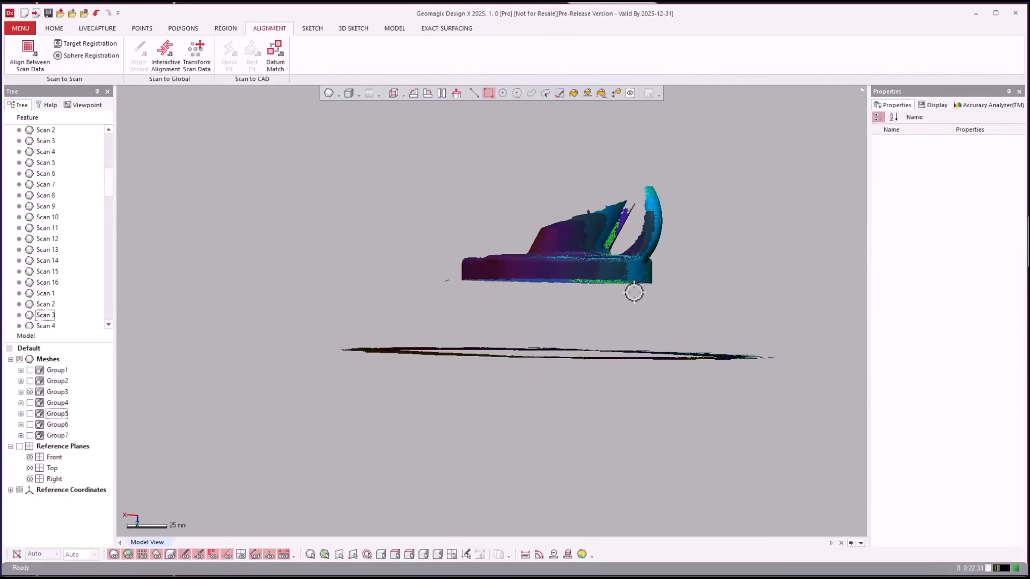
left_click_drag(823, 476, 222, 325)
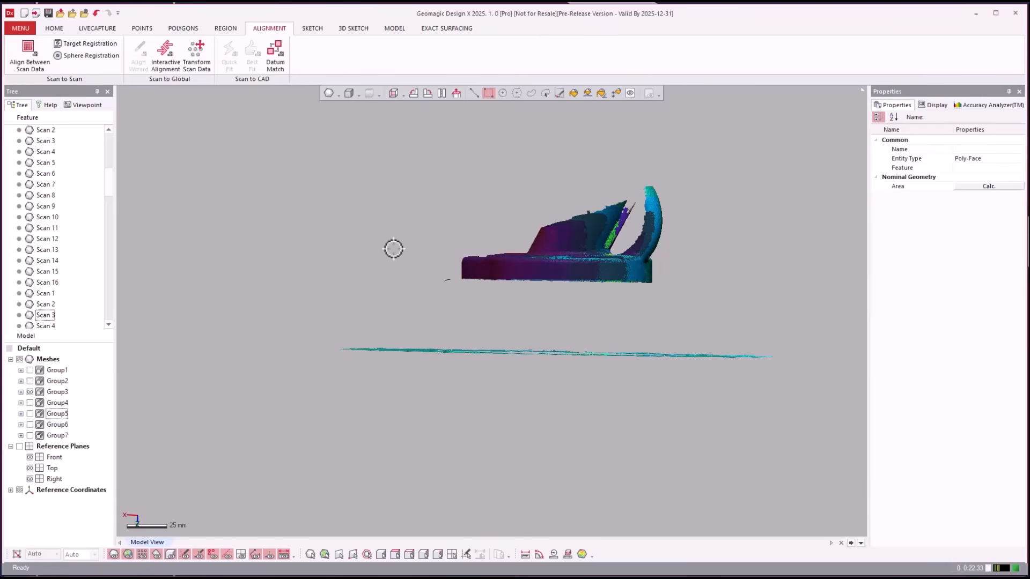
left_click_drag(394, 248, 438, 286)
left_click_drag(452, 295, 456, 296)
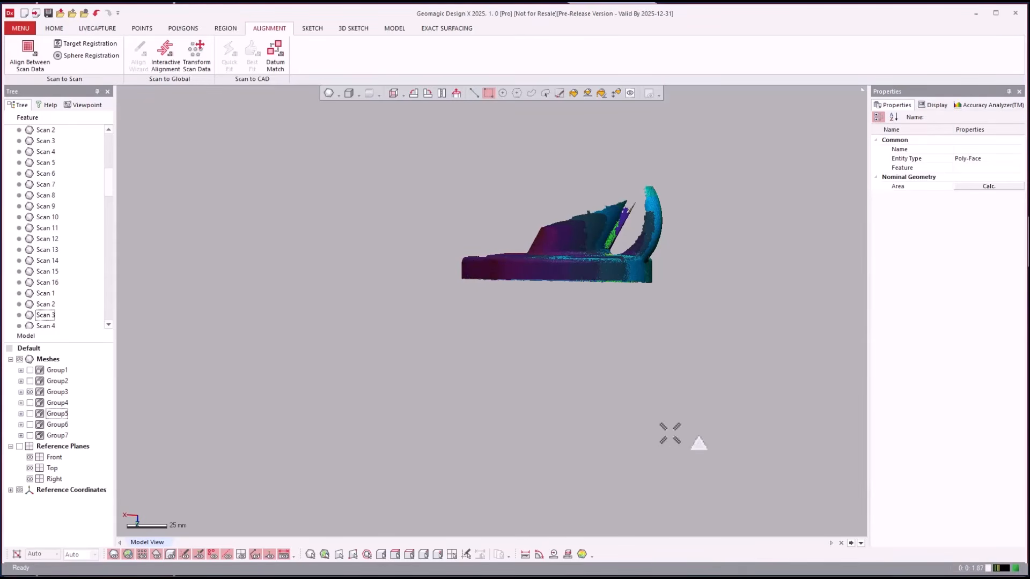
- From a zoomed top view, enclose the stray fragment beside the rim with a polyline selection
scroll(669, 435, "up", 8)
right_click_drag(670, 433, 719, 153)
scroll(793, 260, "up", 5)
scroll(813, 250, "up", 1)
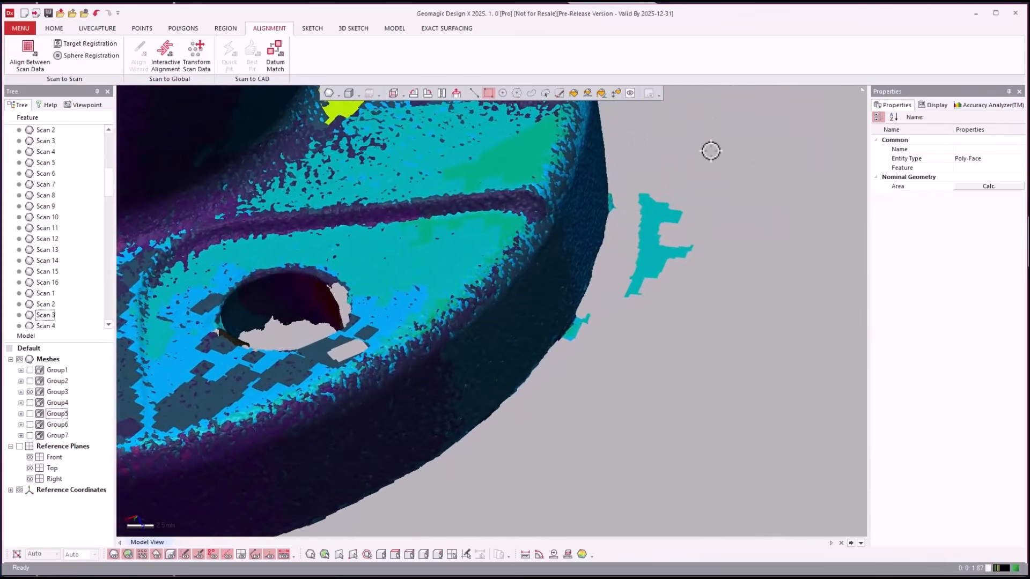
left_click(516, 92)
left_click(704, 129)
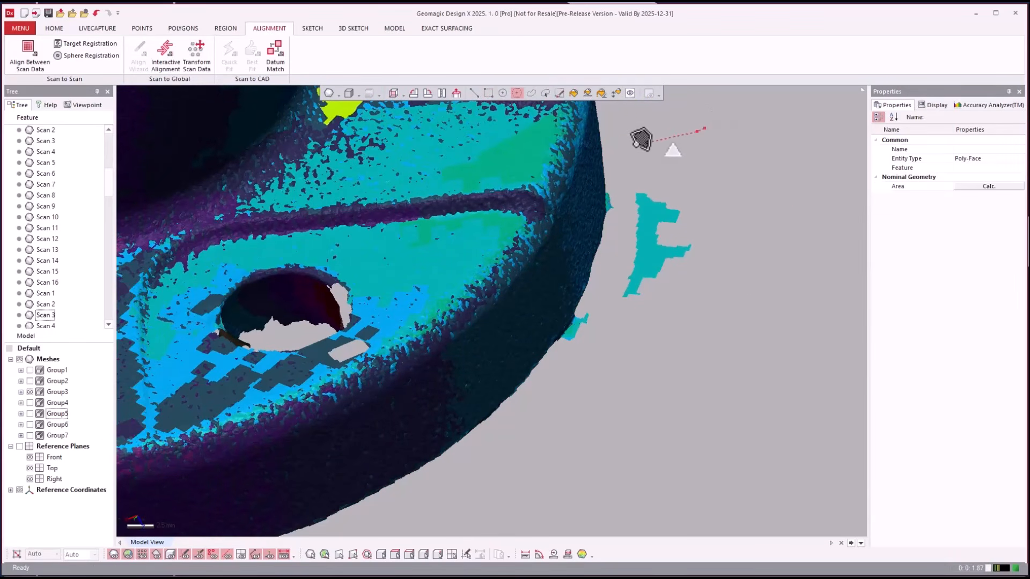
left_click(615, 161)
left_click(615, 285)
left_click(689, 363)
left_click(749, 327)
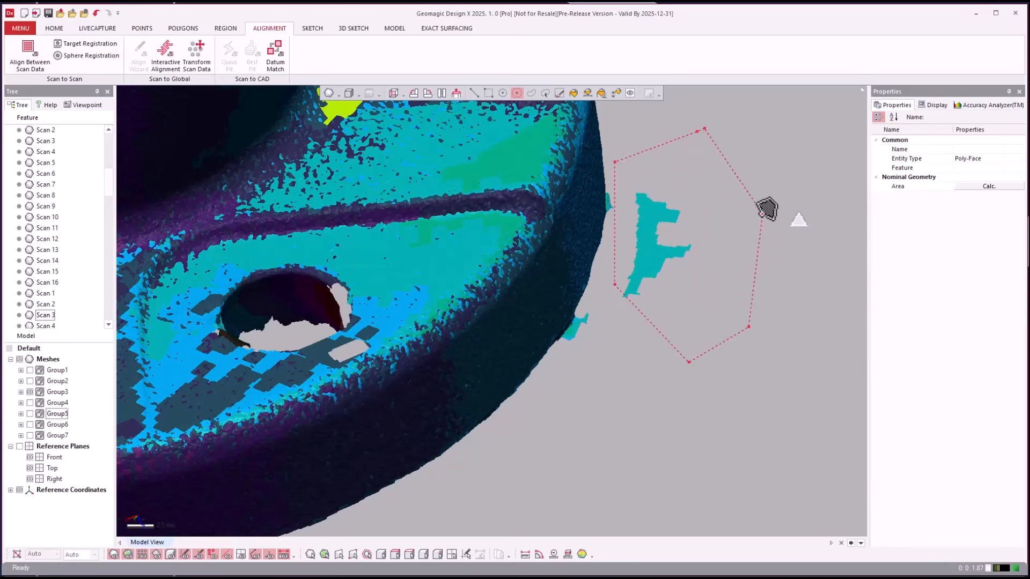
double_click(761, 213)
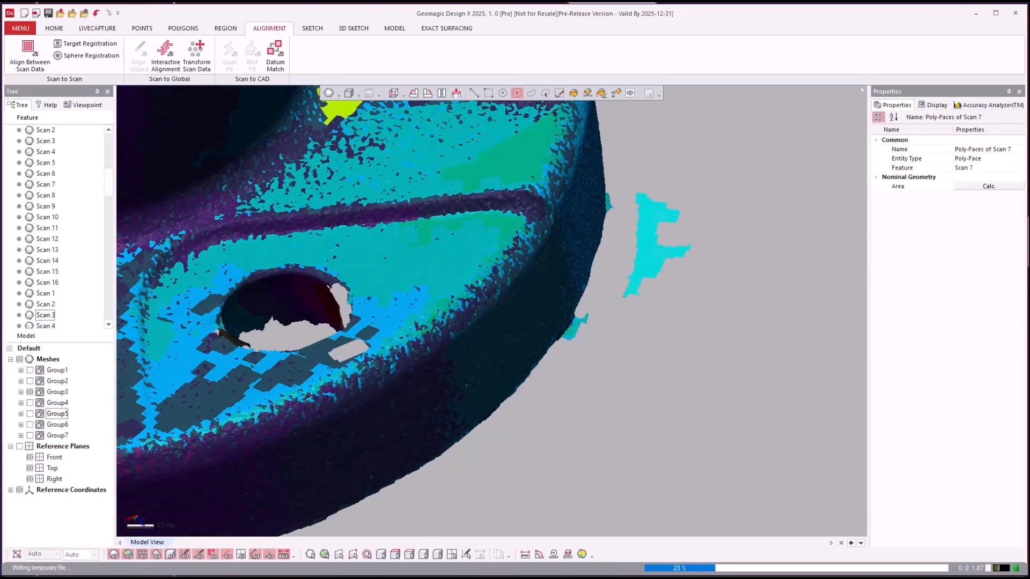
- With an enlarged paint brush, select the strip of stray faces along the rim edge
left_click(558, 94)
right_click_drag(727, 261, 713, 463)
scroll(711, 464, "up", 5)
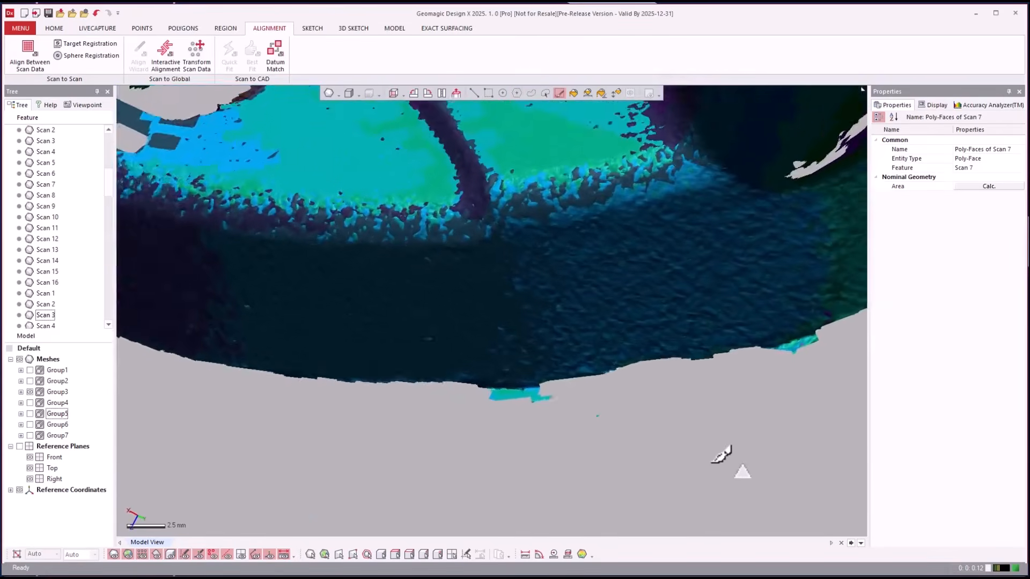
scroll(709, 465, "up", 1)
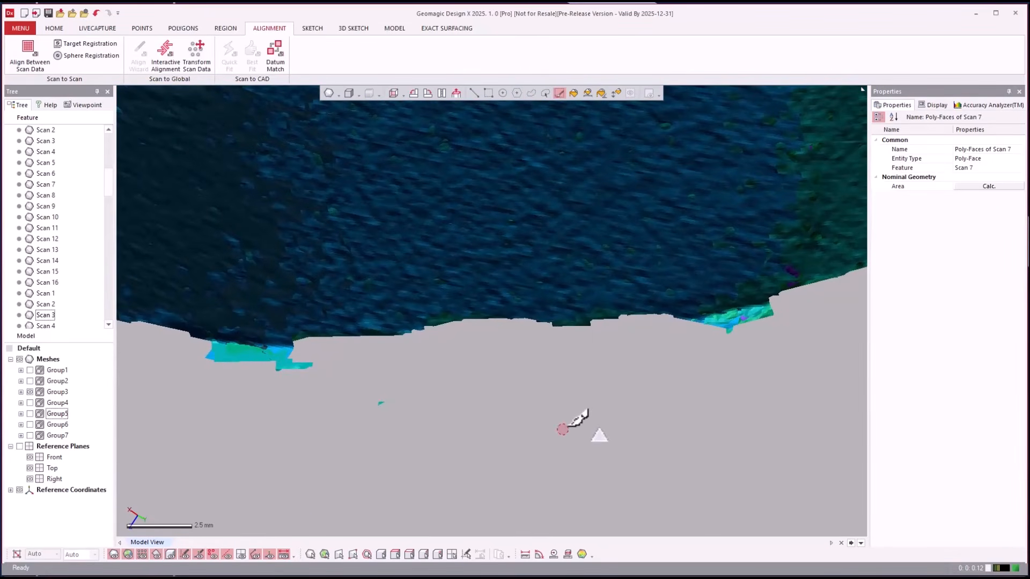
left_click_drag(563, 429, 615, 420, "alt")
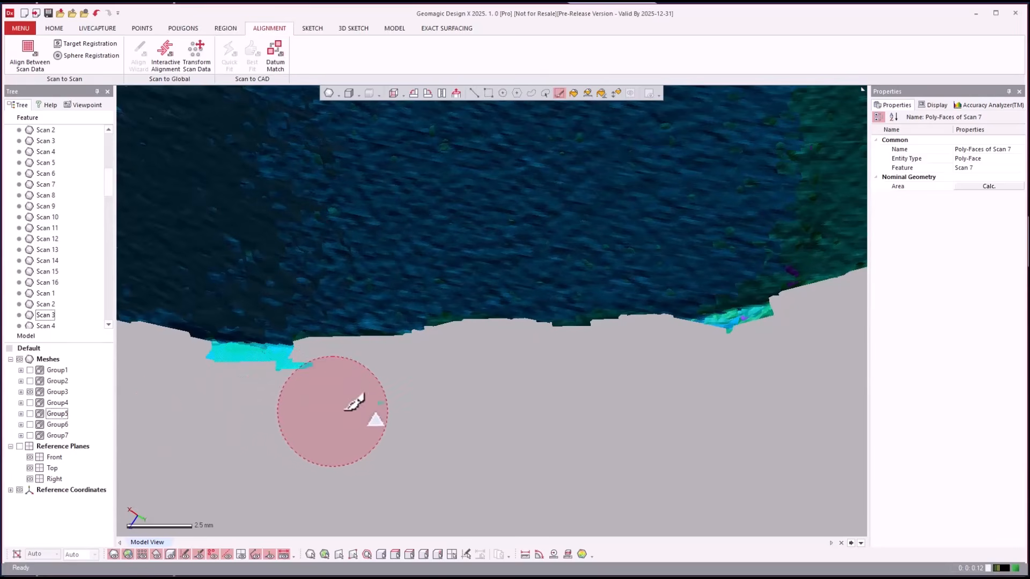
left_click_drag(580, 377, 600, 380)
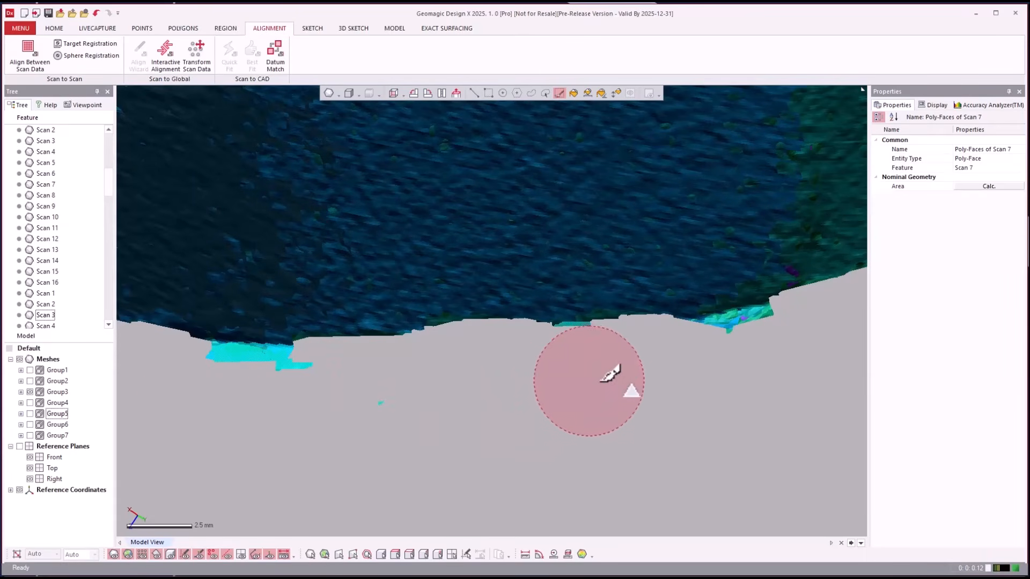
mouse_move(713, 370)
left_mouse_down()
mouse_move(724, 356)
mouse_move(782, 345)
mouse_move(775, 416)
left_mouse_up()
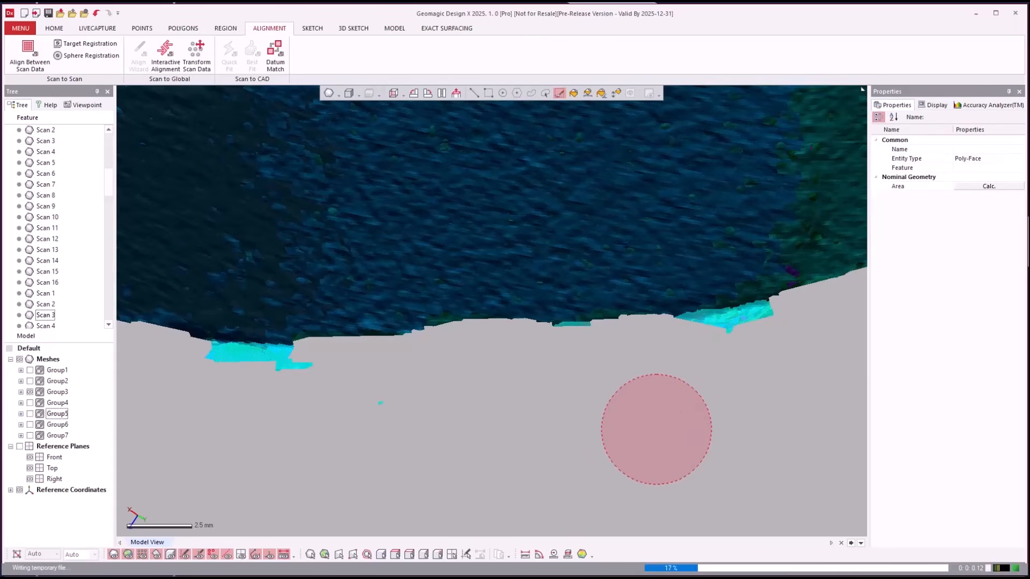
- Brush-select the stray patch below the mesh edge, then zoom back out
mouse_move(740, 388)
right_mouse_down()
mouse_move(267, 364)
mouse_move(408, 367)
mouse_move(401, 383)
mouse_move(421, 381)
right_mouse_up()
scroll(709, 388, "down", 2)
scroll(408, 366, "up", 2)
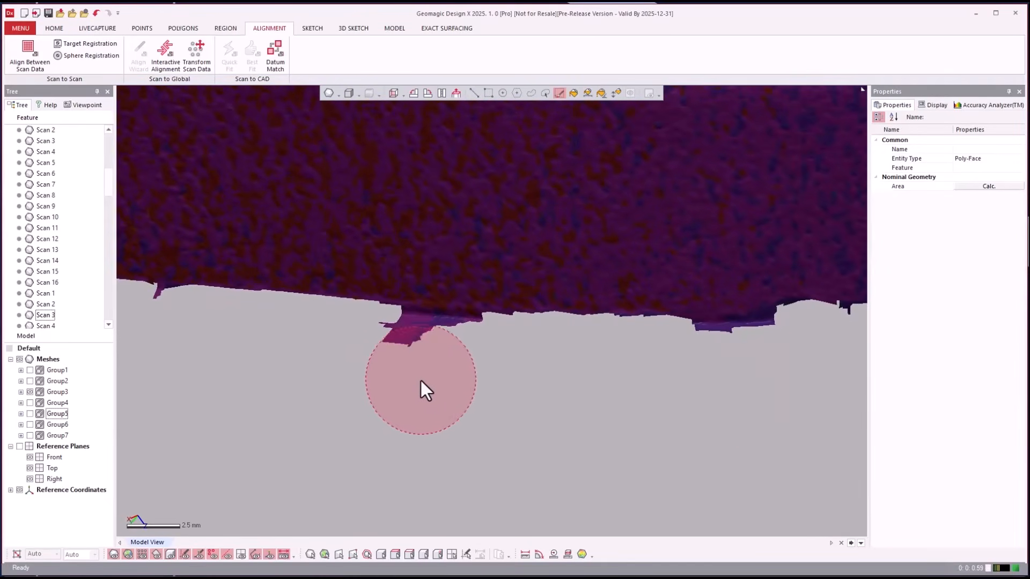
mouse_move(420, 378)
left_mouse_down()
mouse_move(410, 371)
mouse_move(697, 384)
mouse_move(697, 375)
mouse_move(766, 375)
left_mouse_up()
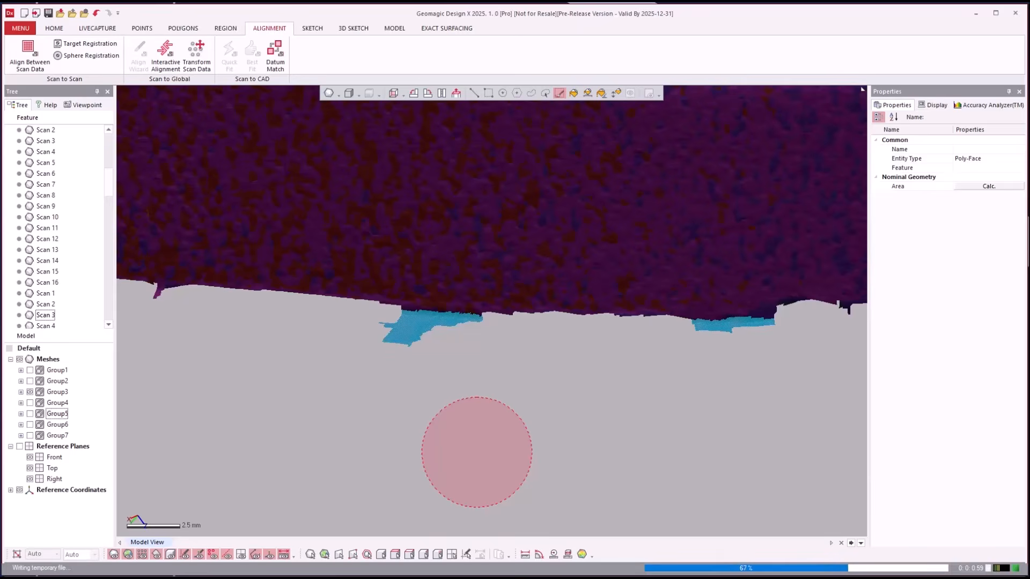
scroll(642, 460, "down", 5)
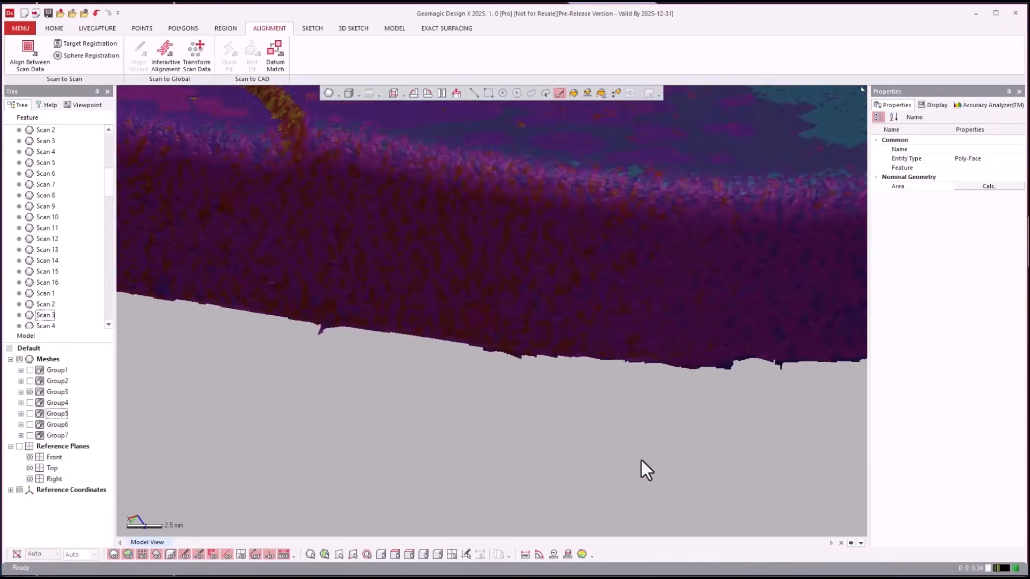
scroll(643, 461, "down", 5)
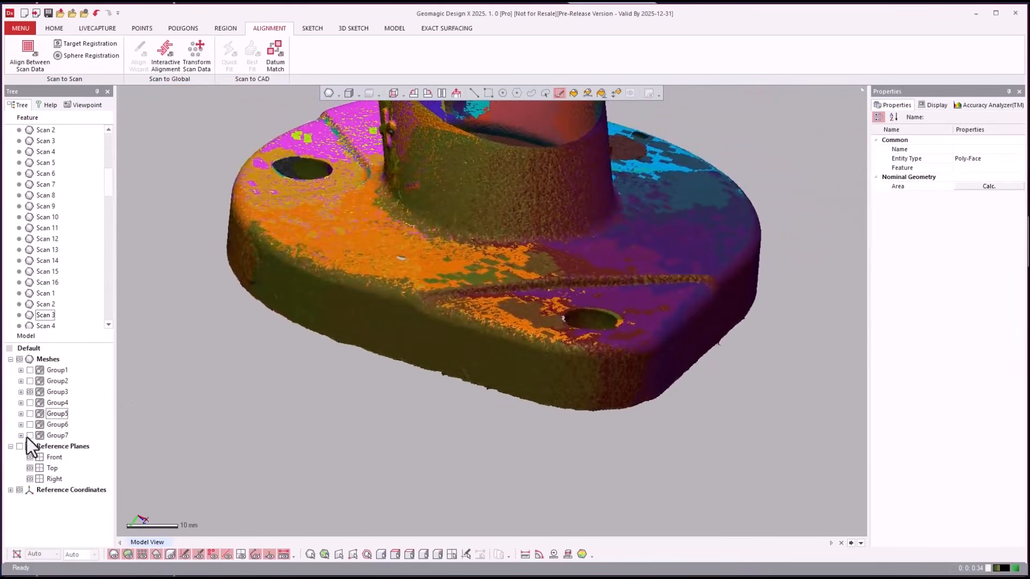
- Make Group2, Group4, Group5, Group6 and Group7 visible alongside the other scans
left_click(30, 381)
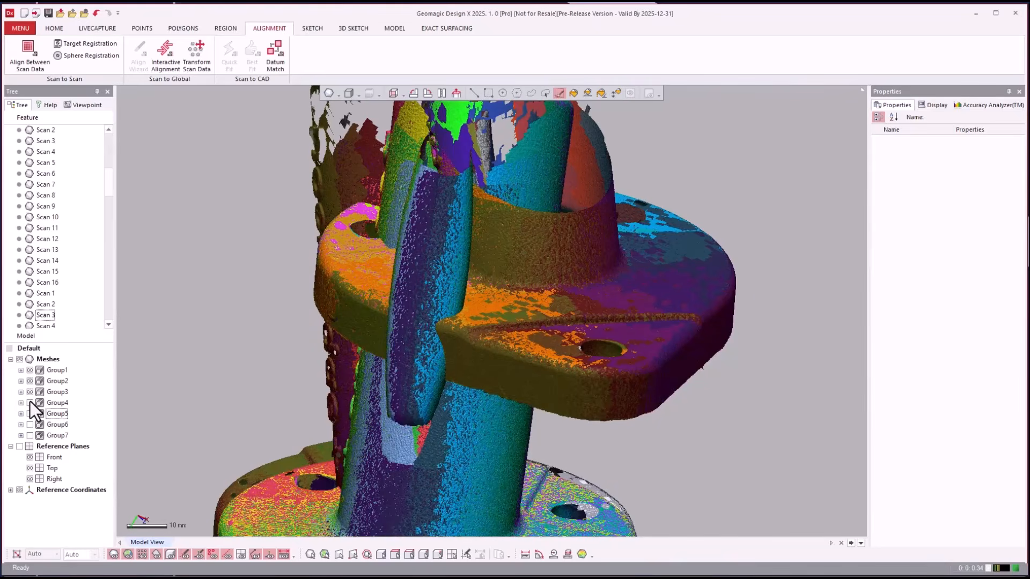
left_click(30, 403)
left_click(30, 414)
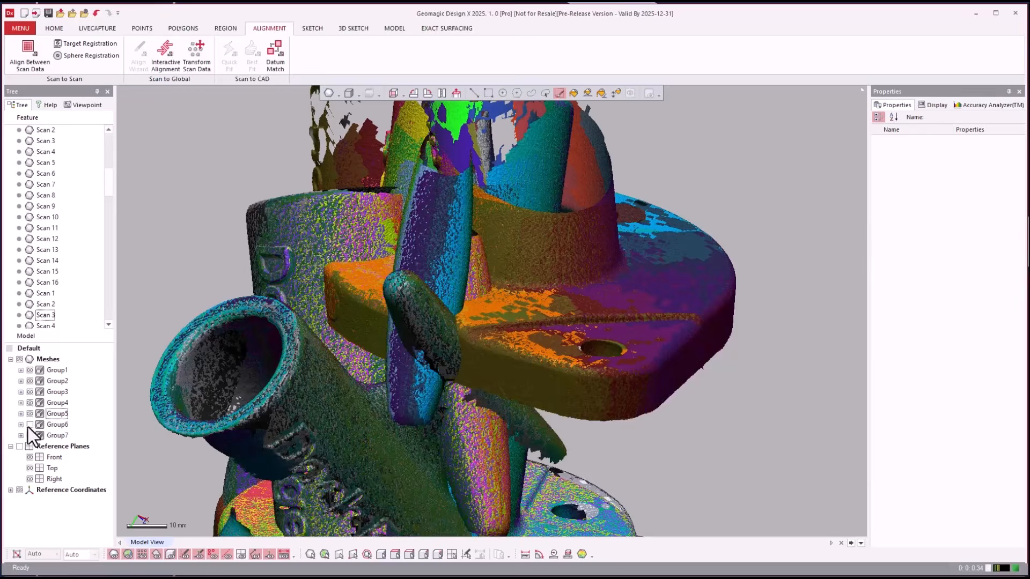
left_click(31, 425)
left_click(30, 435)
left_click_drag(750, 440, 807, 429)
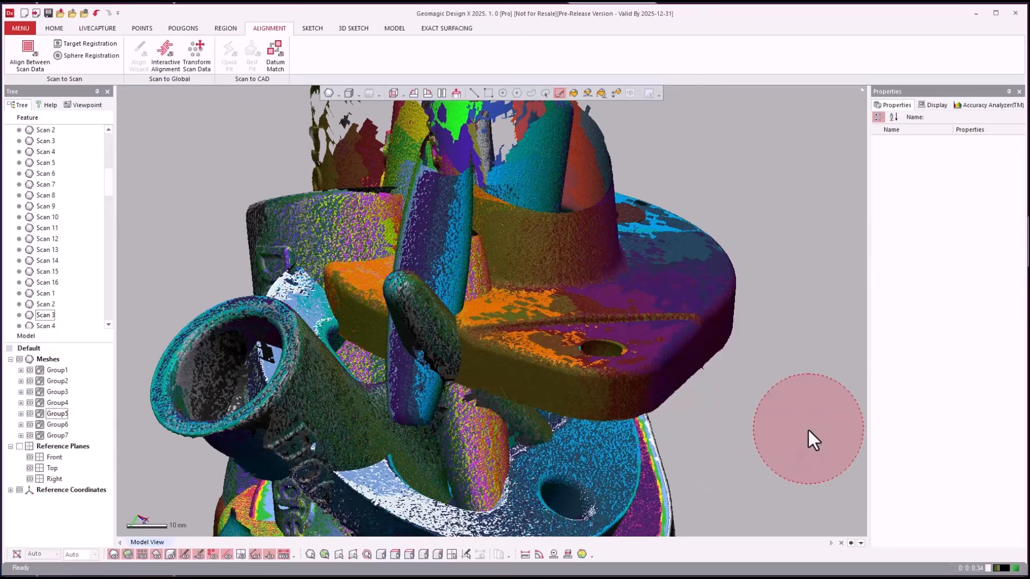
scroll(800, 430, "down", 1)
scroll(800, 431, "down", 3)
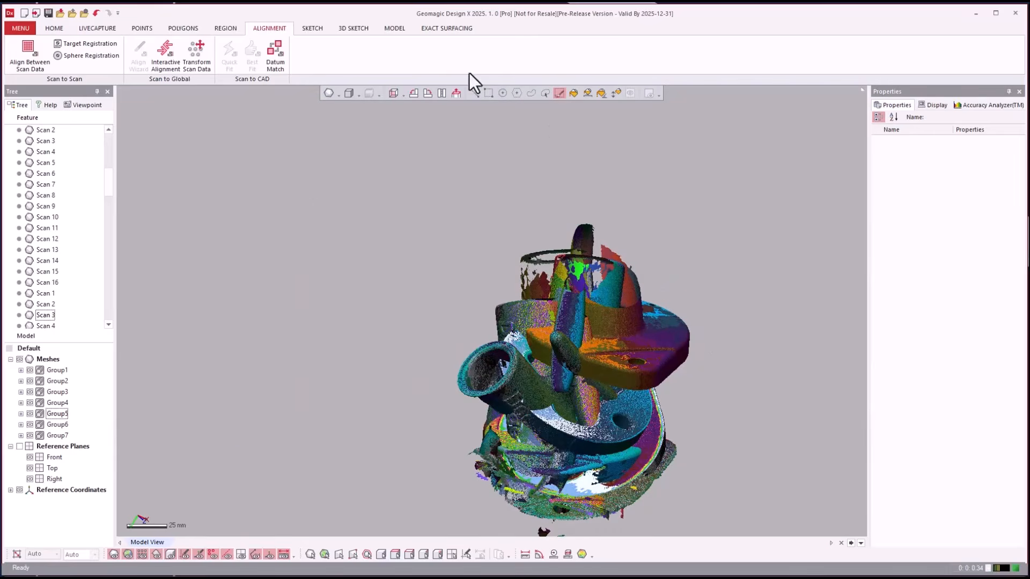
- Switch to rectangle face selection and rotate the combined scans to inspect them
left_click(488, 92)
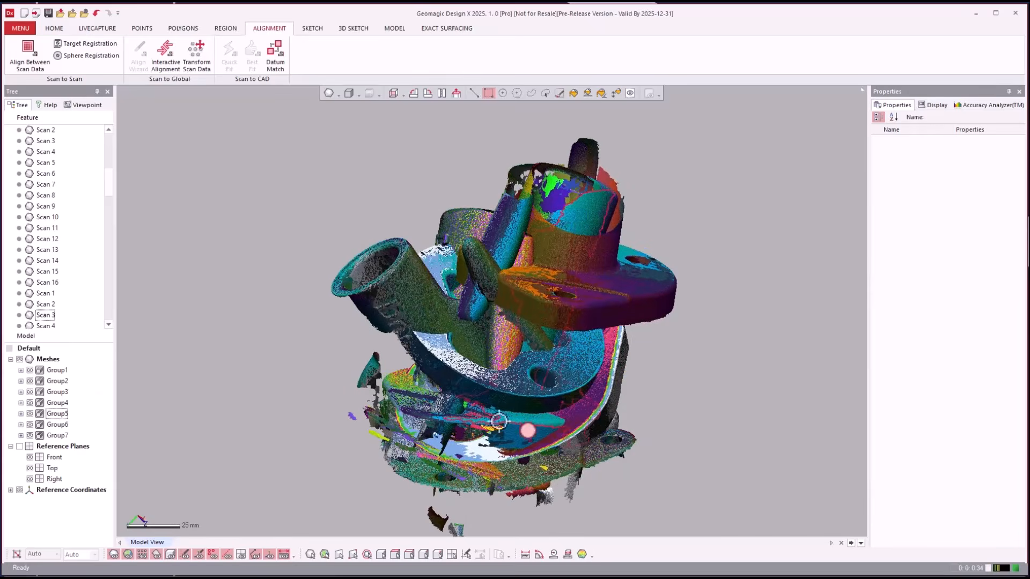
right_click_drag(754, 258, 626, 217)
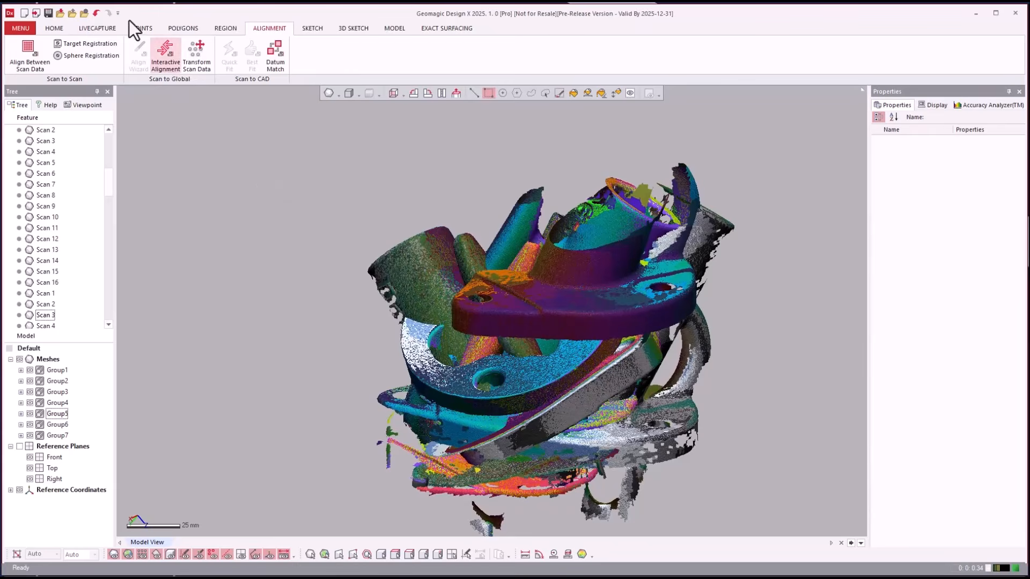
left_click(49, 28)
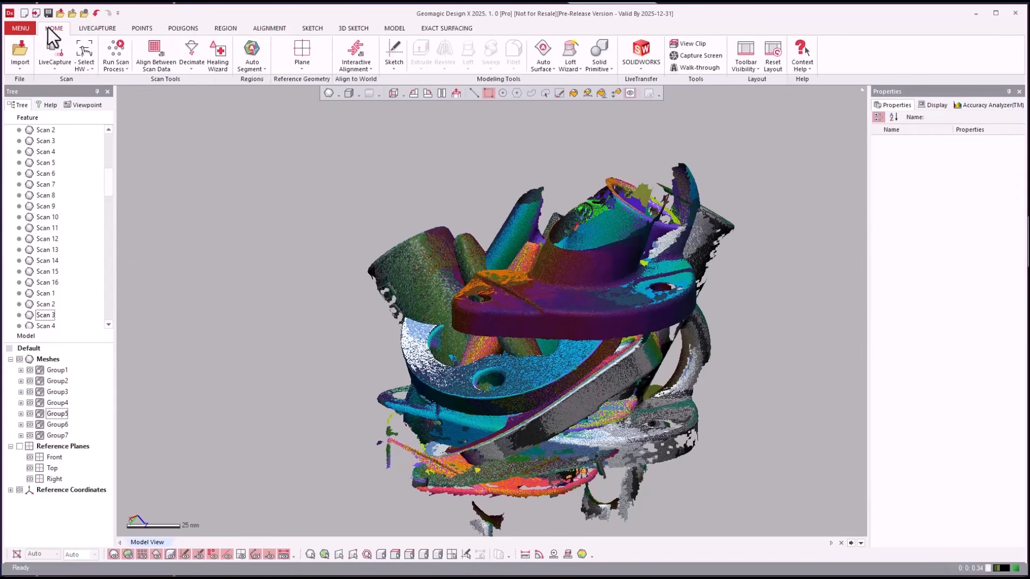
left_click(271, 28)
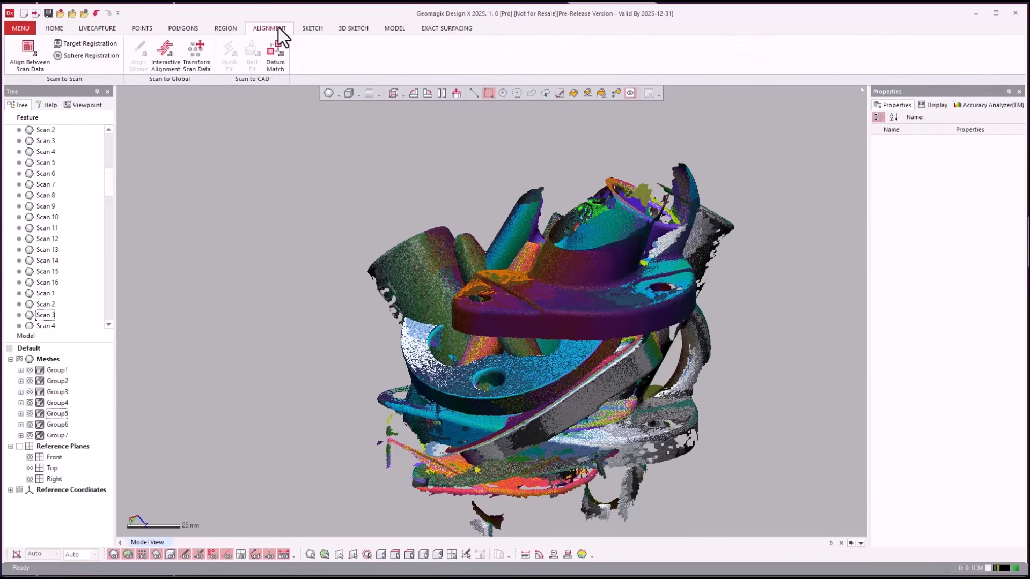
- Start a manual picked-point scan alignment with Group1 as reference and Group2 as moving
left_click(42, 54)
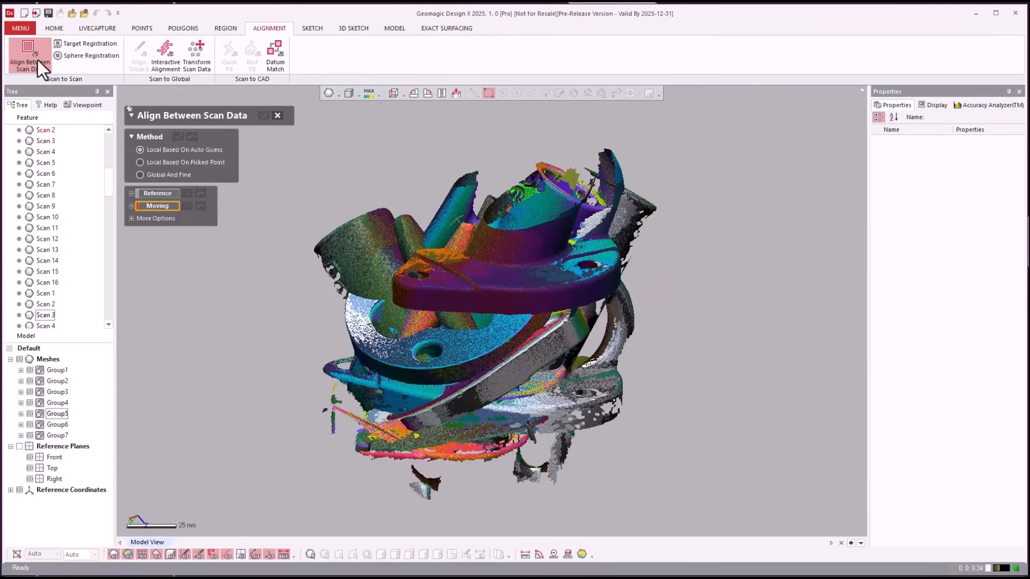
left_click(165, 162)
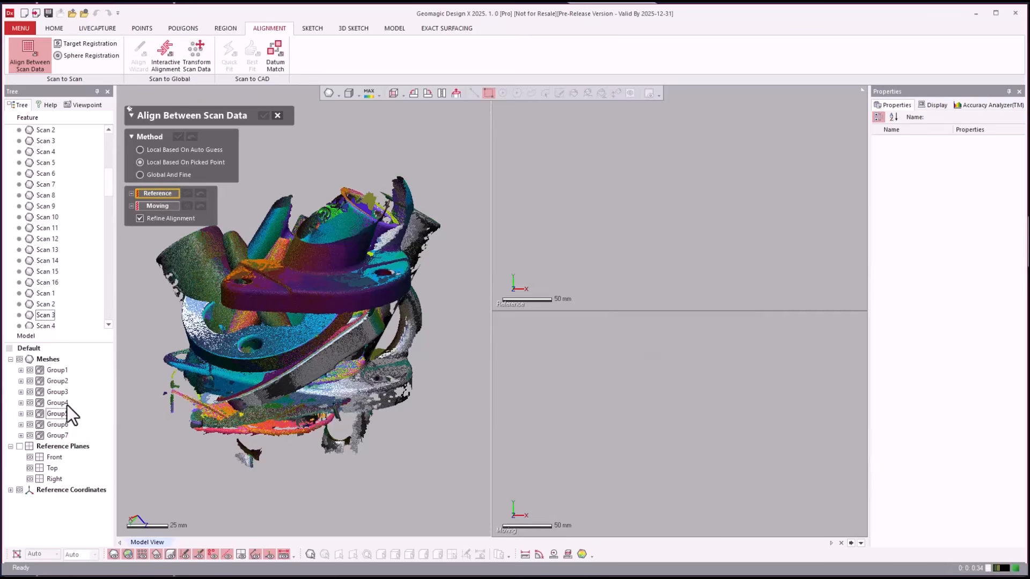
left_click(56, 371)
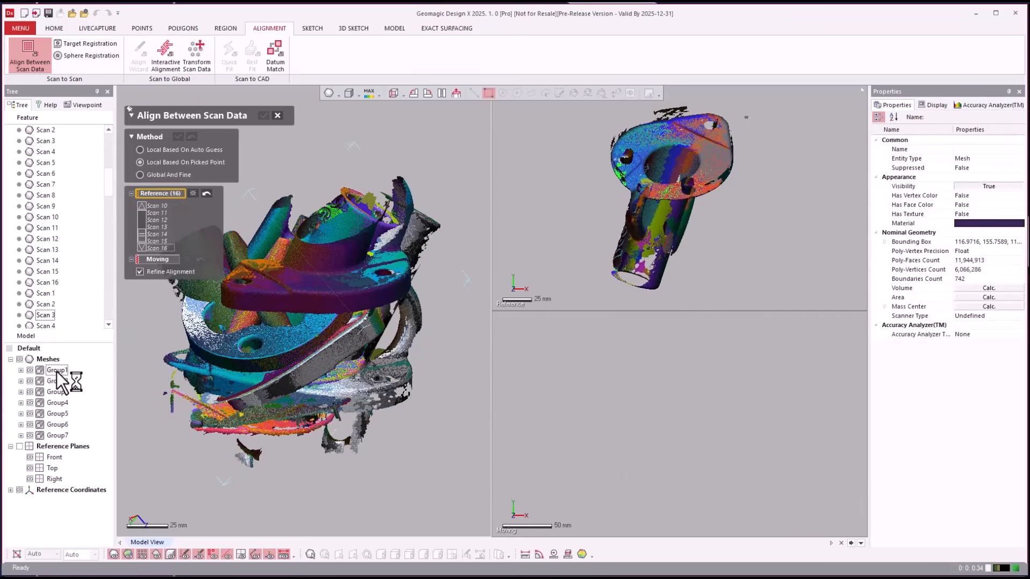
left_click(161, 260)
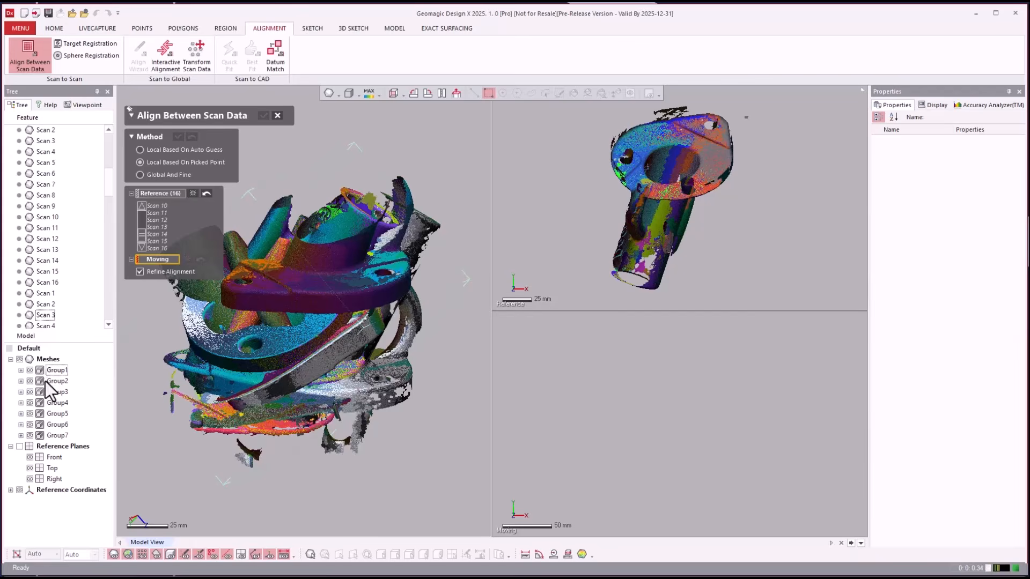
left_click(45, 381)
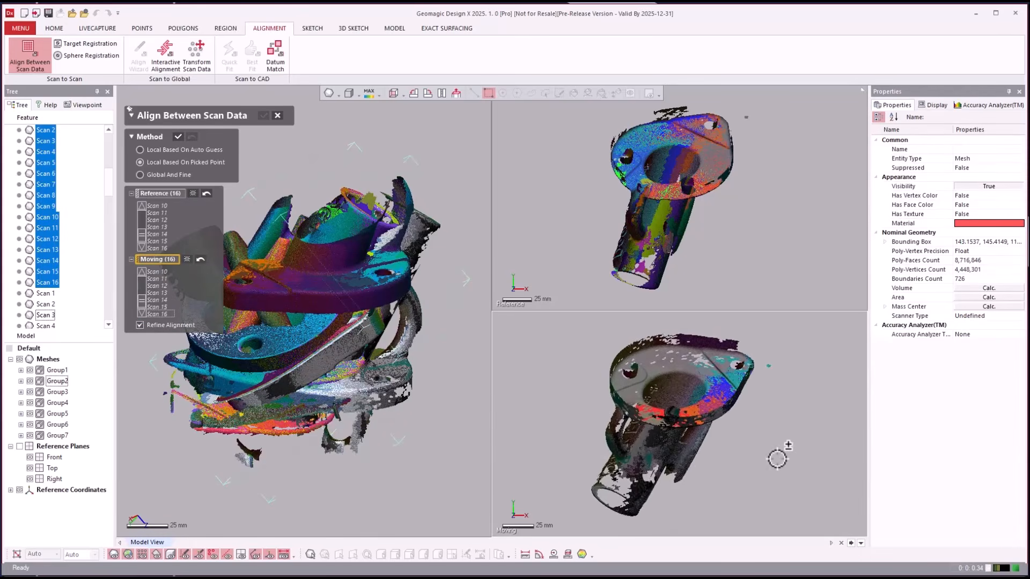
- Orient both views to the lettering and pick two reference points, starting at letter D
right_click_drag(777, 460, 756, 359)
right_click_drag(777, 214, 773, 217)
right_click_drag(826, 386, 804, 398)
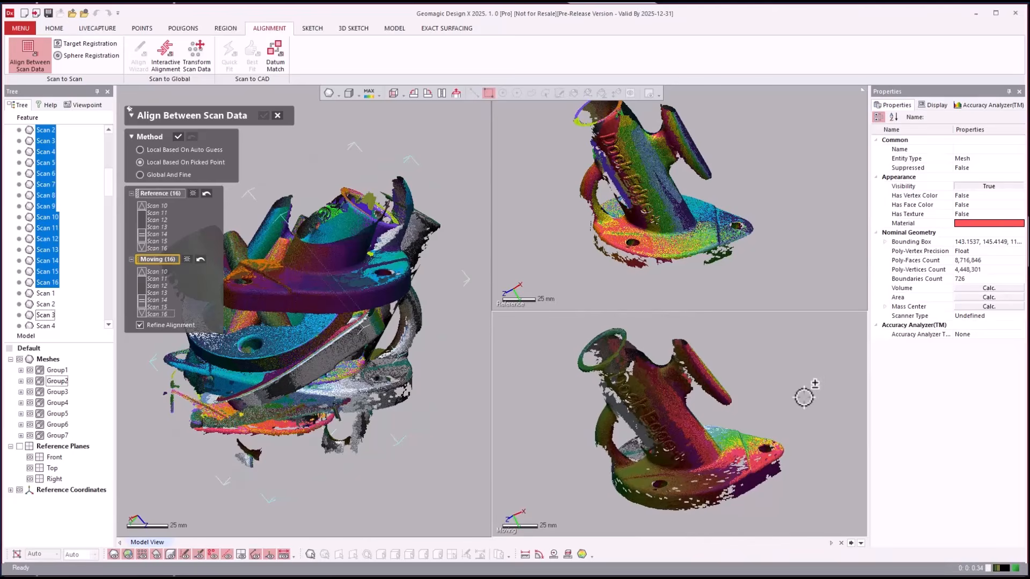
scroll(610, 389, "up", 9)
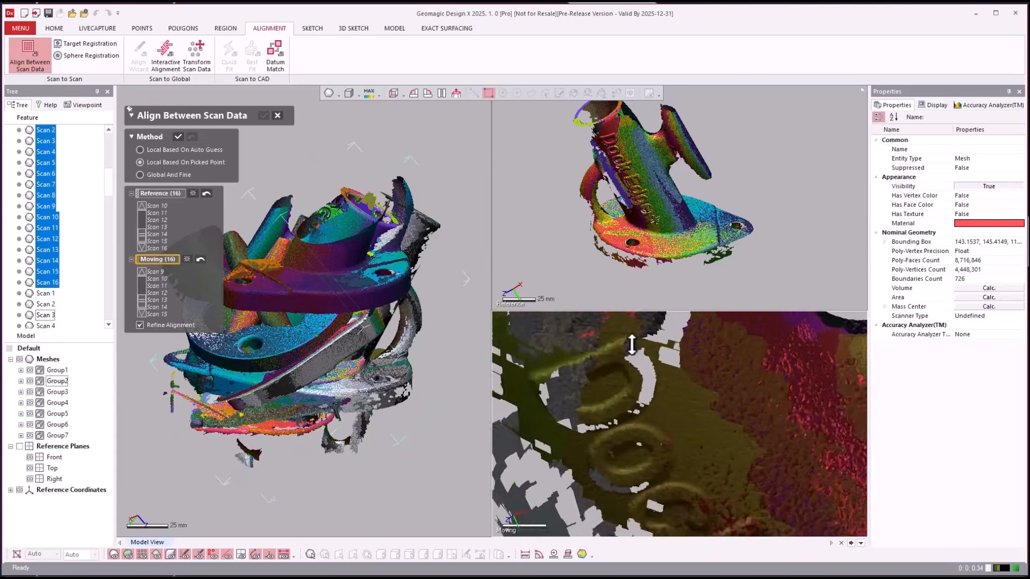
scroll(632, 345, "up", 5)
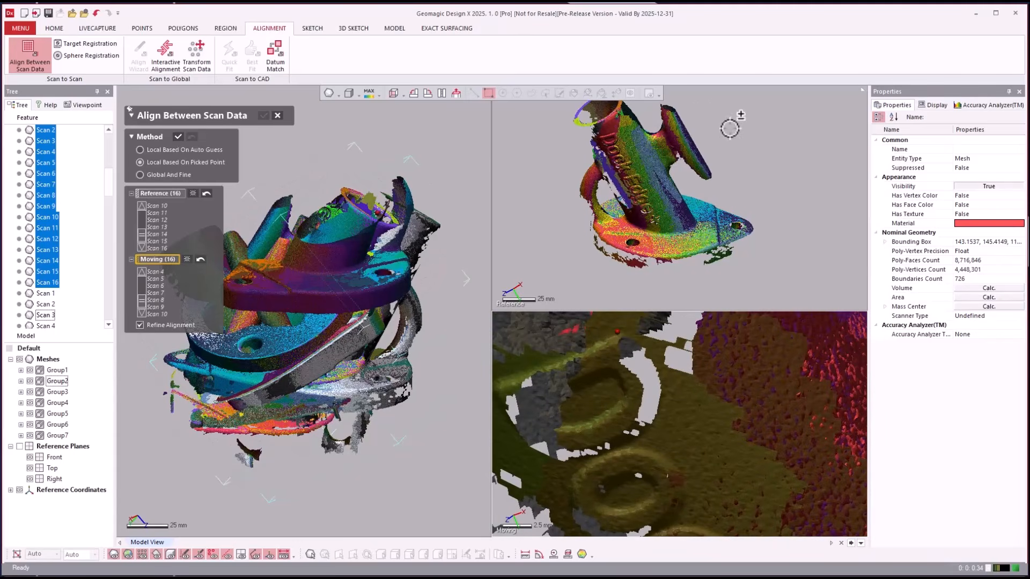
scroll(639, 129, "up", 10)
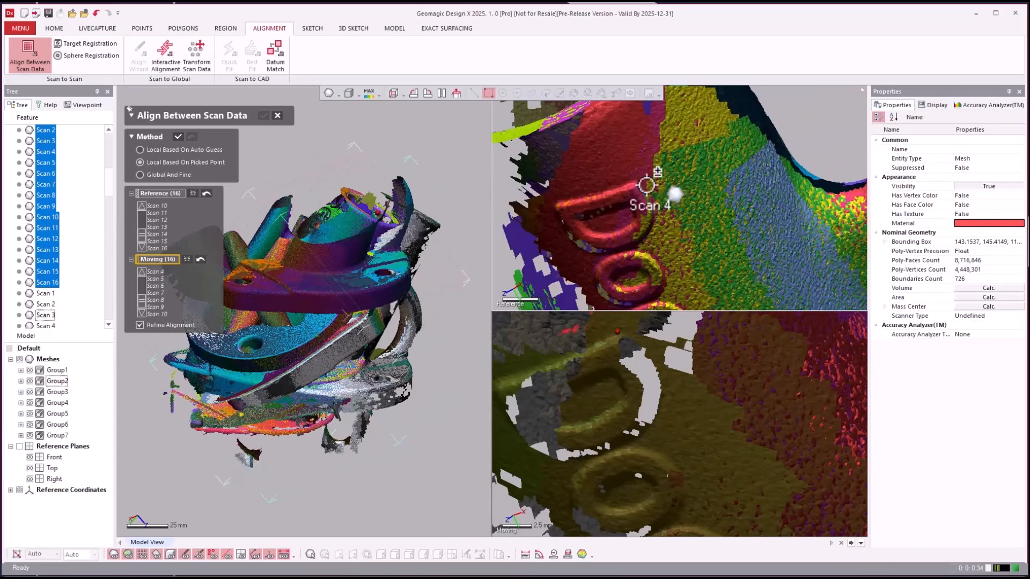
left_click(640, 176)
scroll(650, 333, "down", 2)
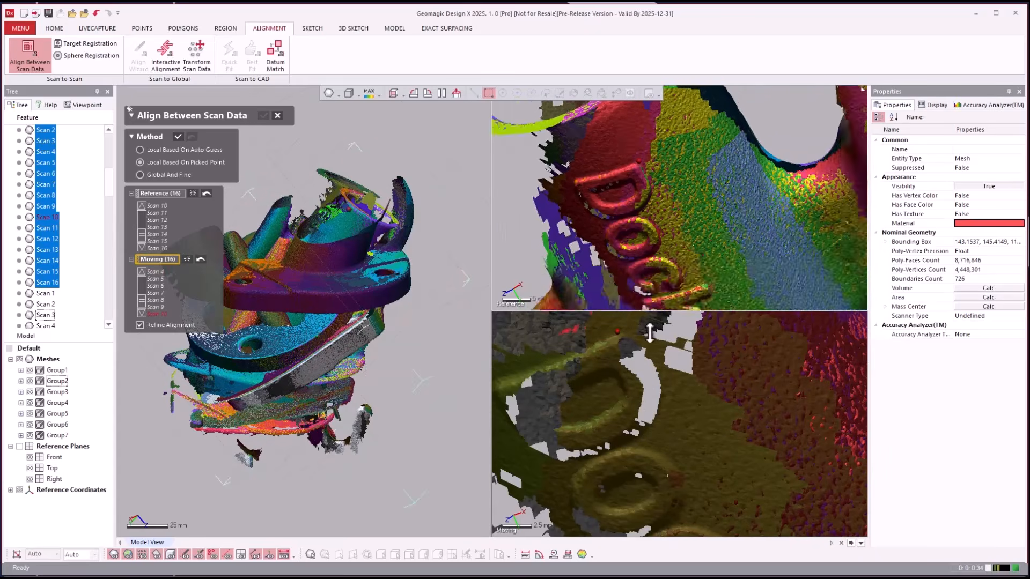
scroll(646, 254, "down", 5)
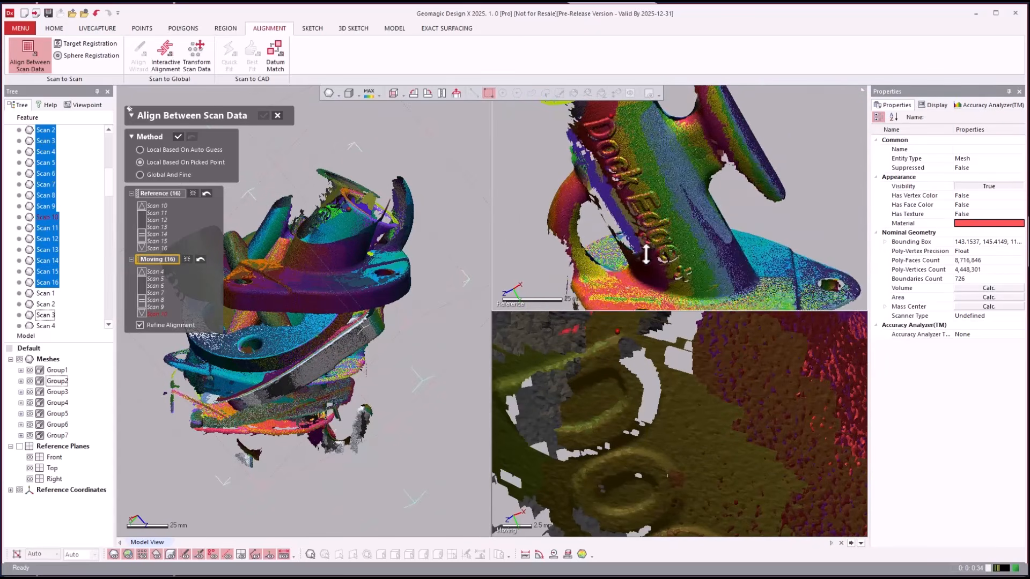
scroll(646, 254, "up", 5)
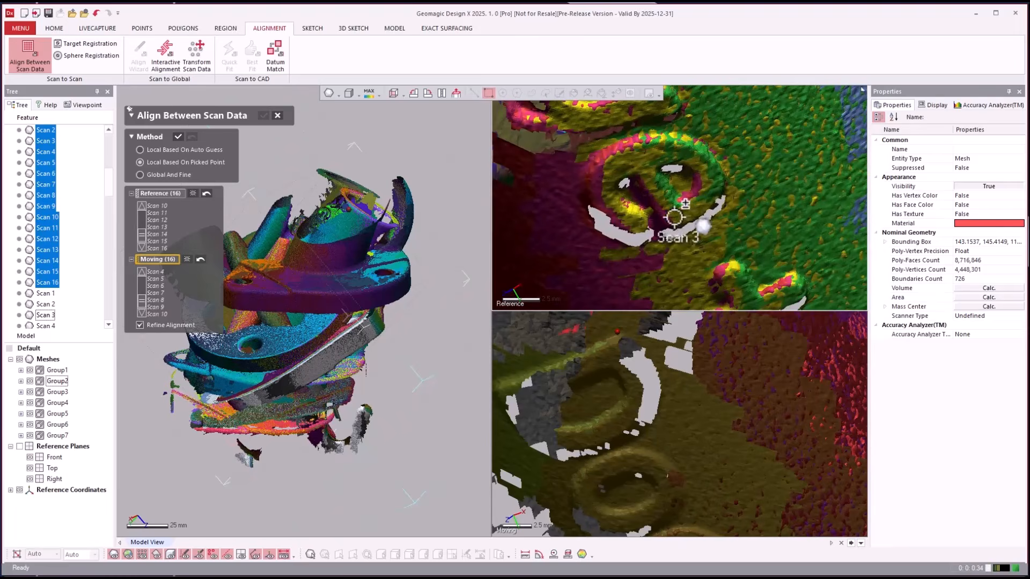
left_click(674, 217)
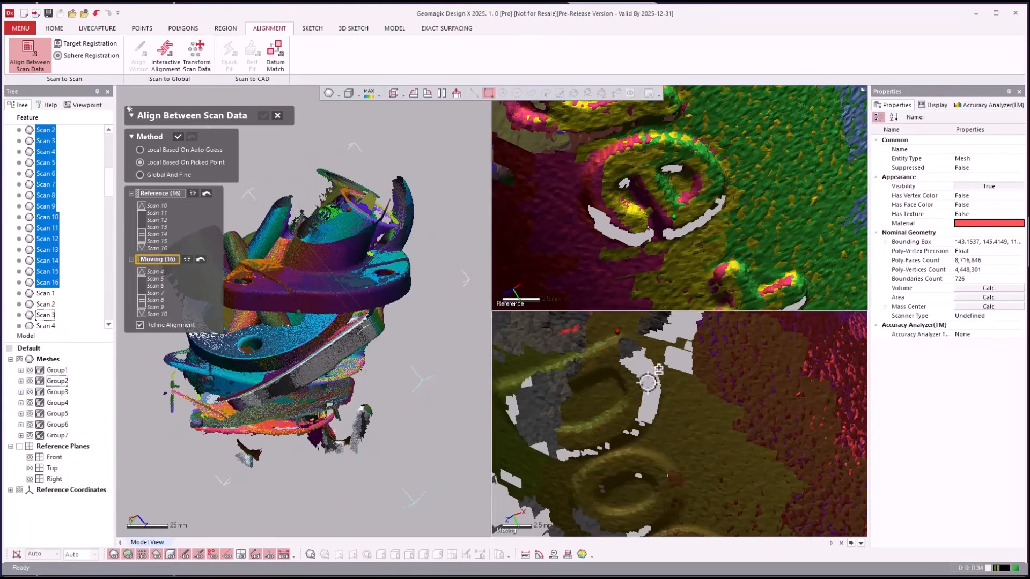
- Zoom in and out on the base to inspect it up close
scroll(648, 382, "down", 5)
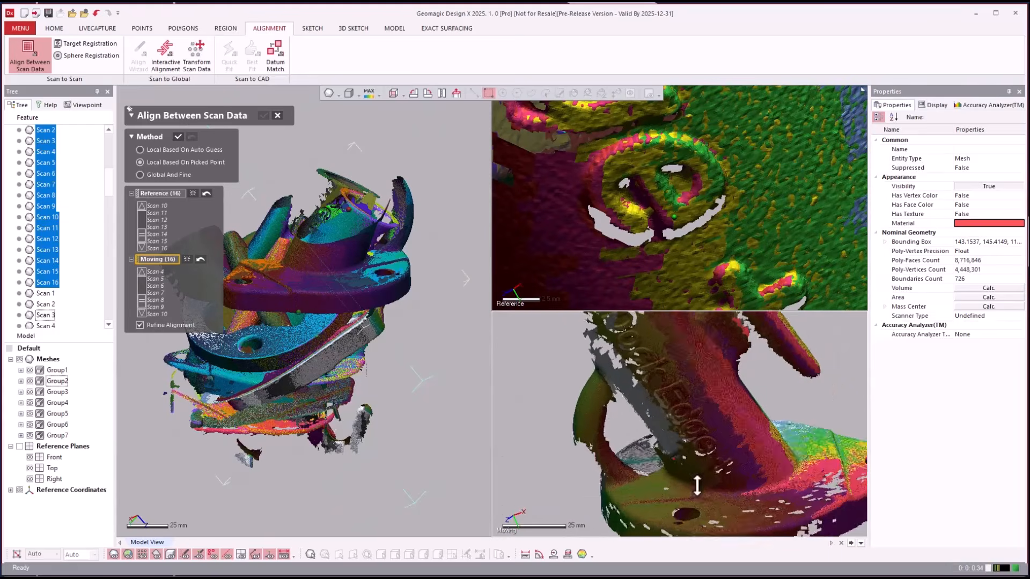
scroll(697, 486, "up", 5)
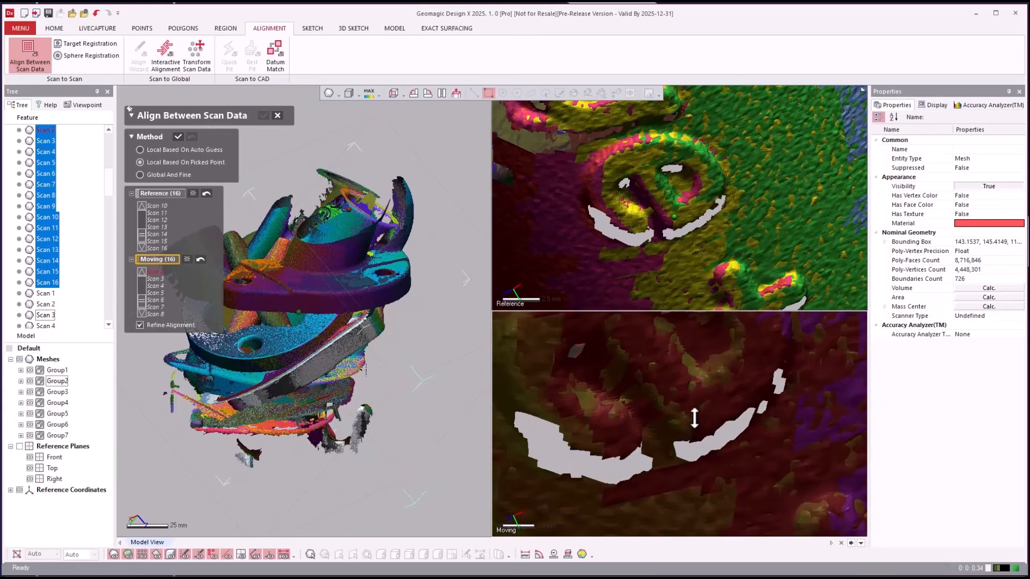
scroll(687, 422, "down", 5)
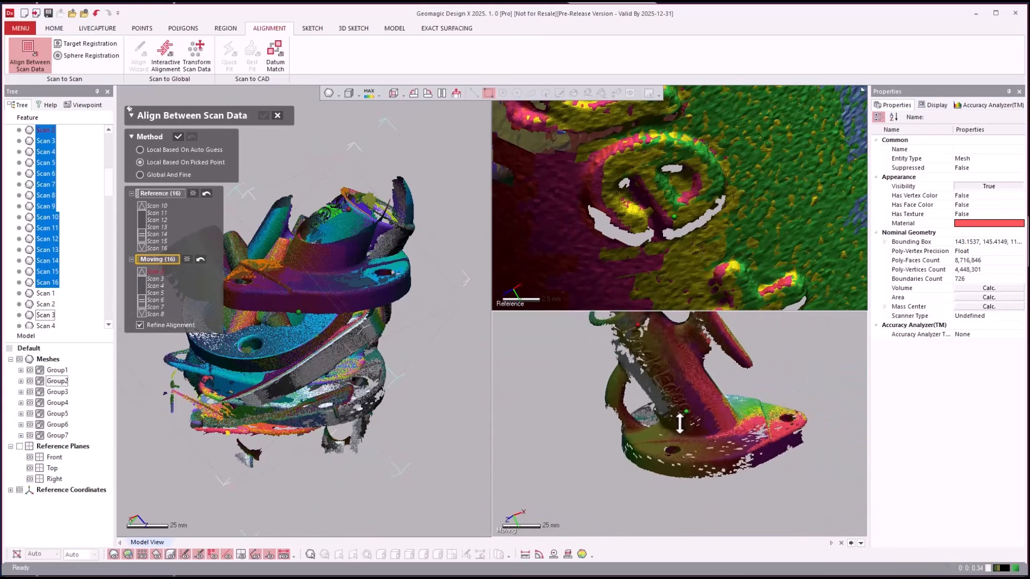
scroll(680, 424, "down", 3)
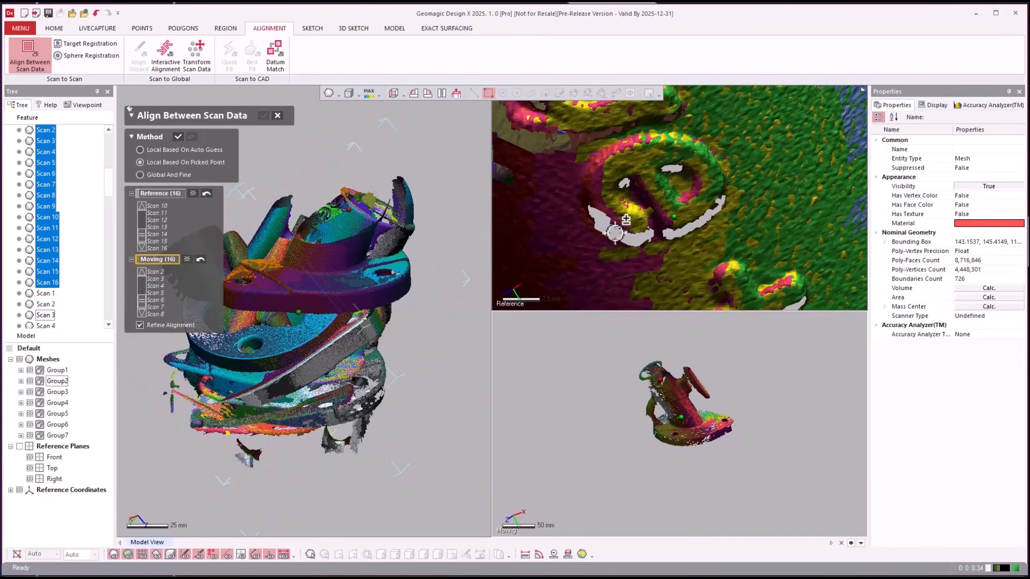
scroll(610, 230, "down", 8)
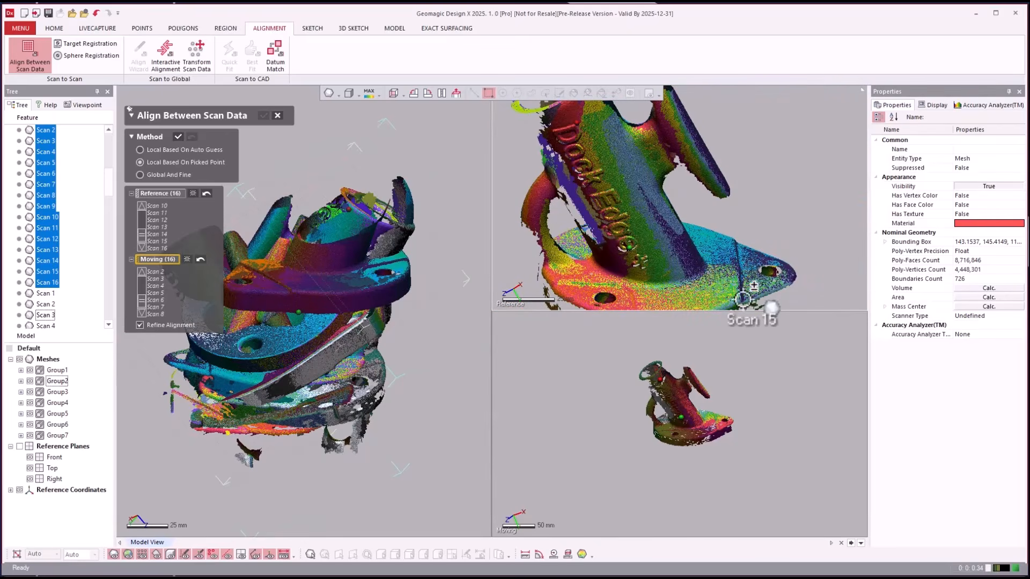
scroll(713, 420, "up", 5)
scroll(713, 420, "up", 2)
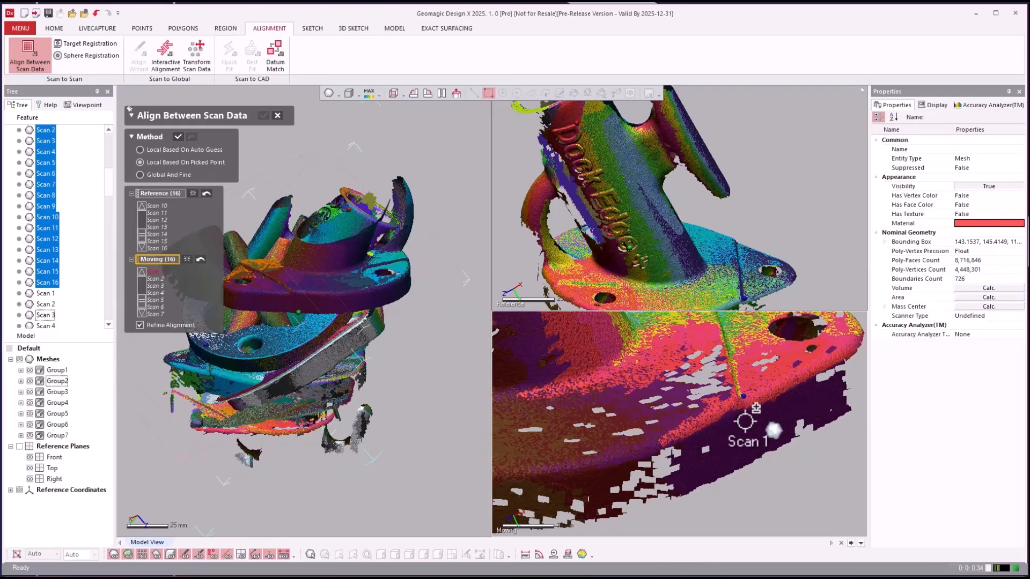
- Hide Group3, Group4 and Group5, then align the moving scans onto the reference
left_click(30, 392)
left_click(30, 403)
left_click(30, 414)
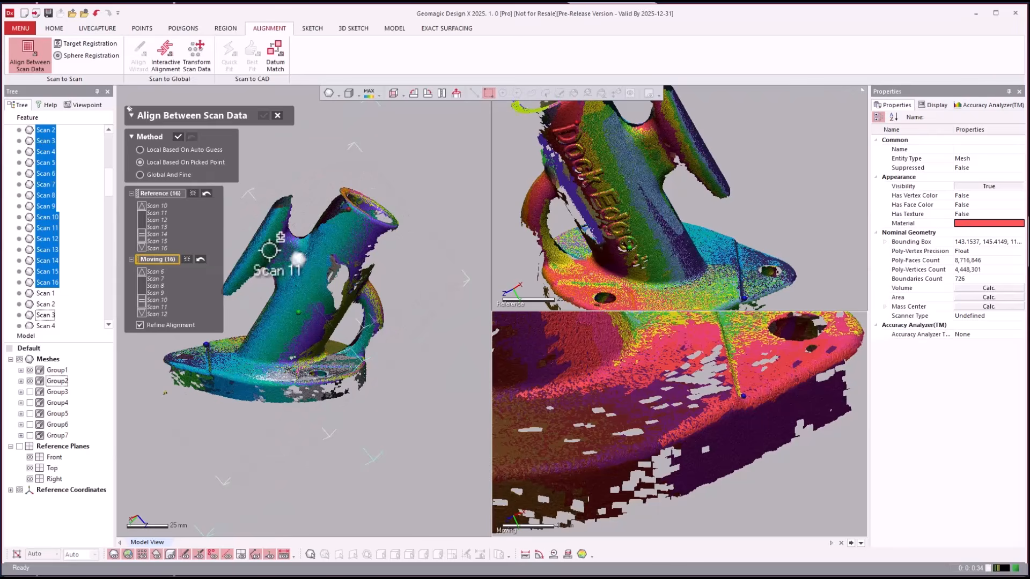
left_click(178, 137)
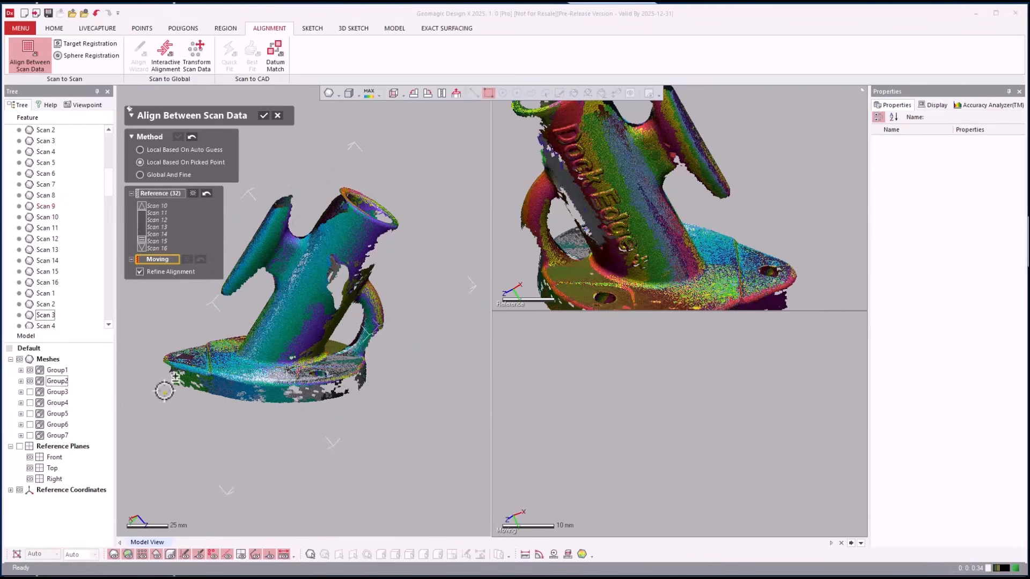
- Apply a blue material to all scan meshes
left_click(54, 361)
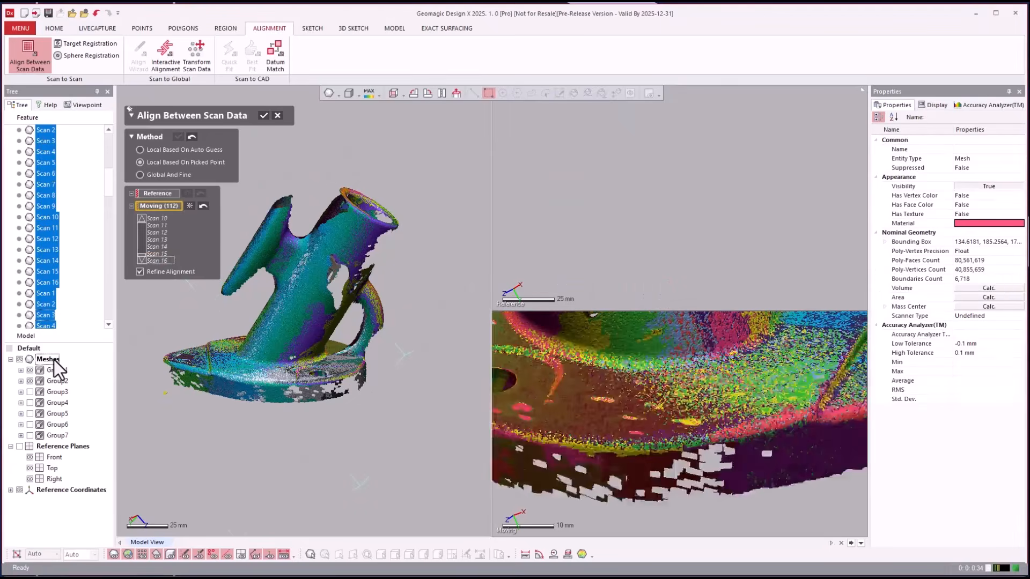
left_click(1014, 223)
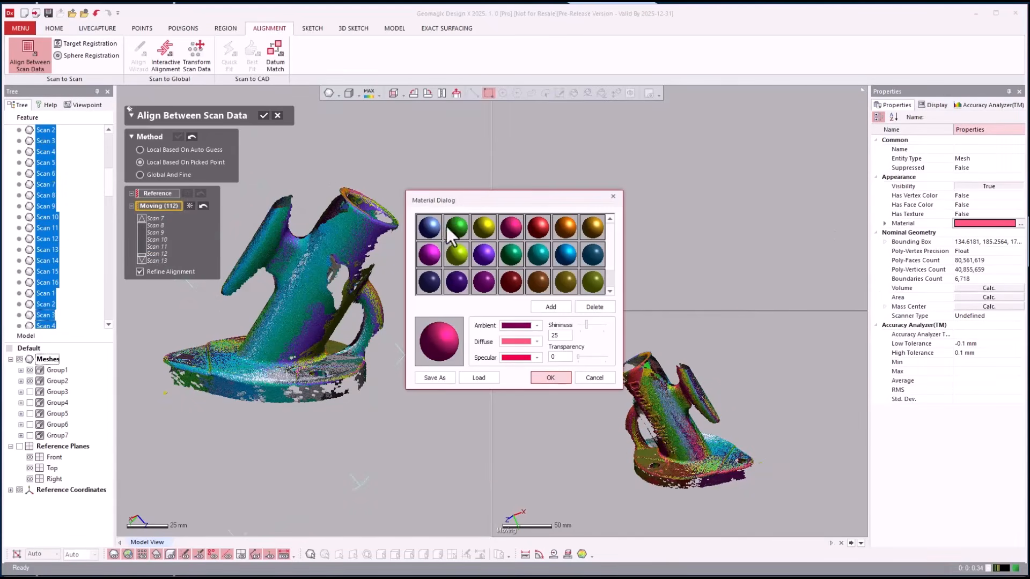
left_click(431, 228)
left_click(551, 378)
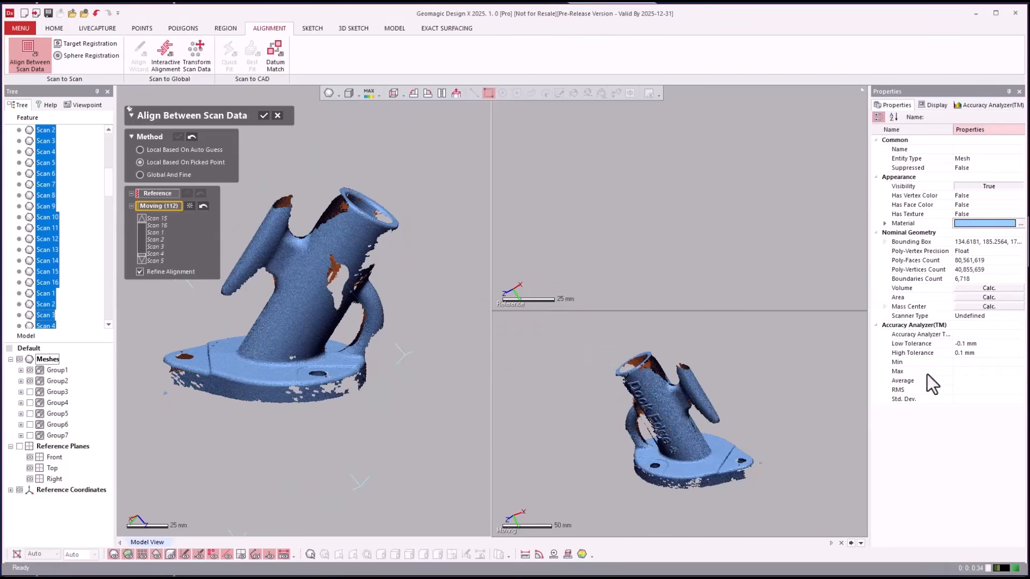
- Clear the moving scans and set Group1 as the new reference
left_click(202, 206)
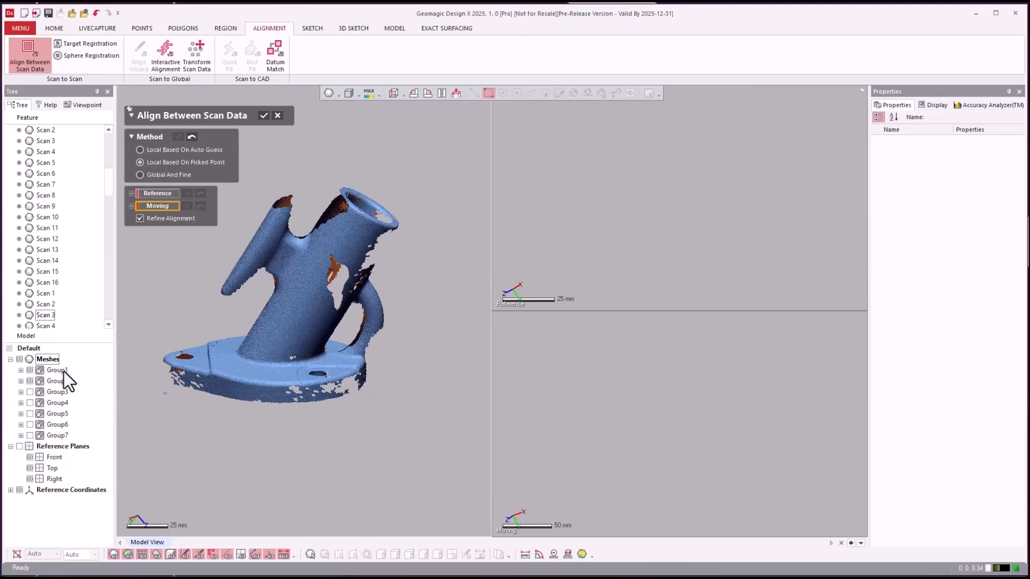
left_click(161, 193)
left_click(56, 370)
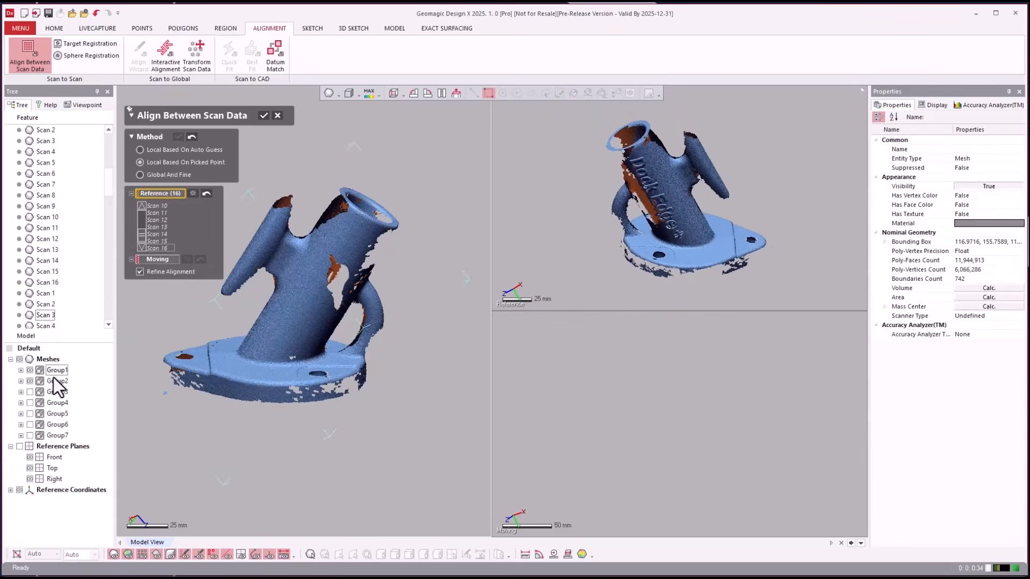
- Add Group2 to the reference, set Group3 as moving, and orient both parts comparably
left_click(56, 381)
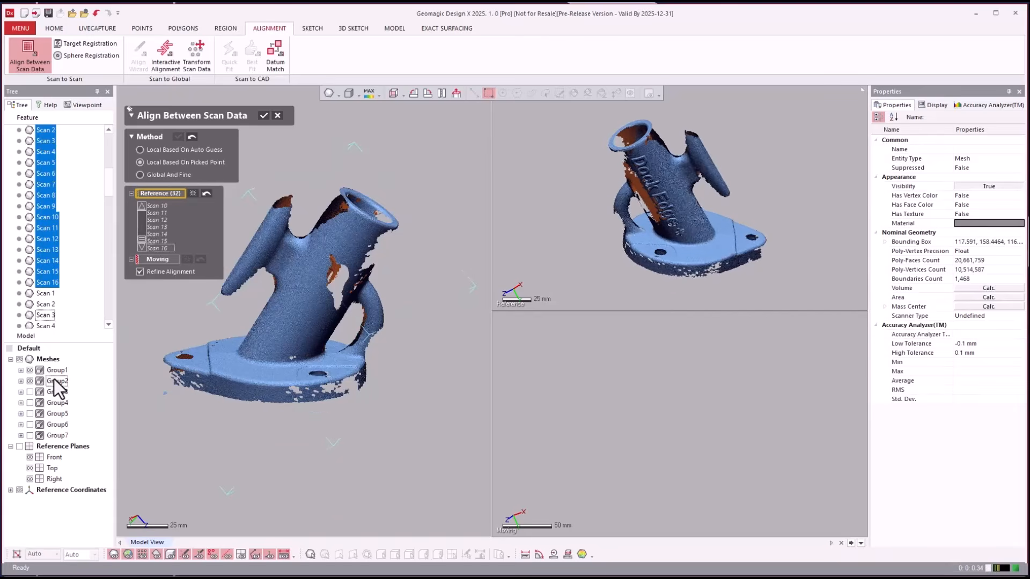
left_click(157, 259)
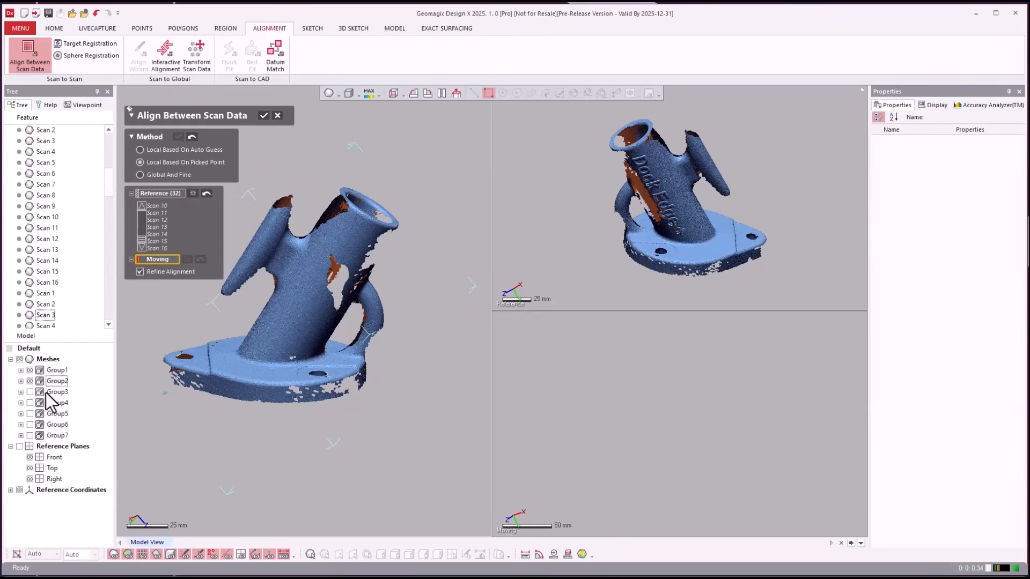
left_click(56, 392)
left_click(30, 392)
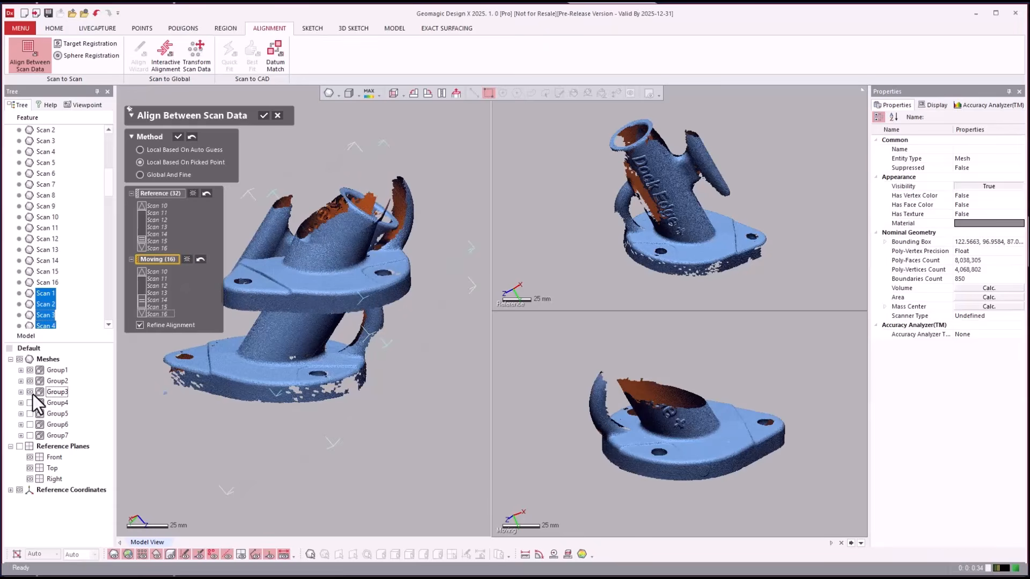
right_click_drag(824, 451, 800, 411)
right_click_drag(805, 252, 819, 269)
scroll(743, 265, "up", 5)
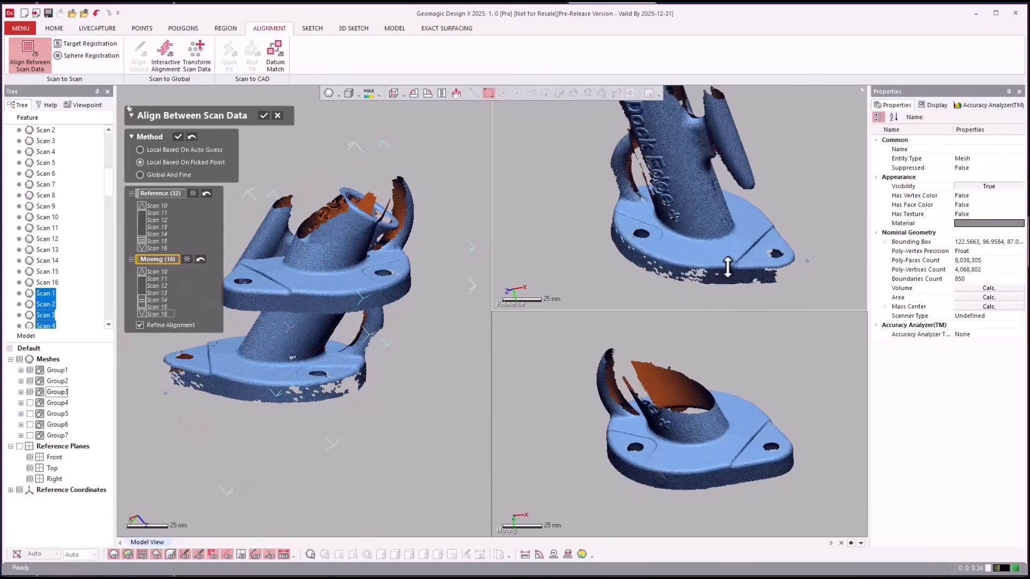
- Align Group3 using three matched base point pairs, then load Group4 as moving scans
left_click(737, 259)
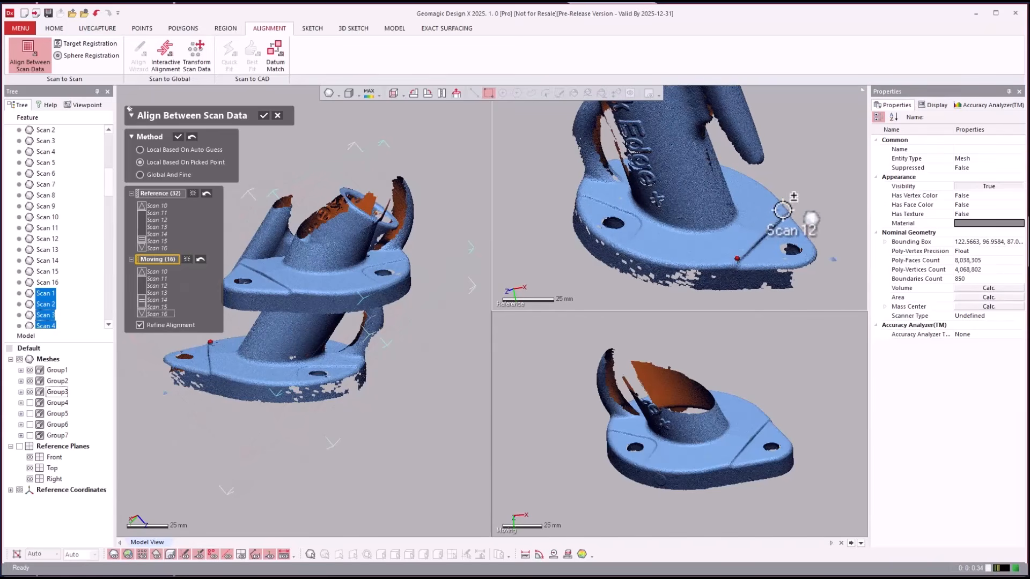
left_click(781, 211)
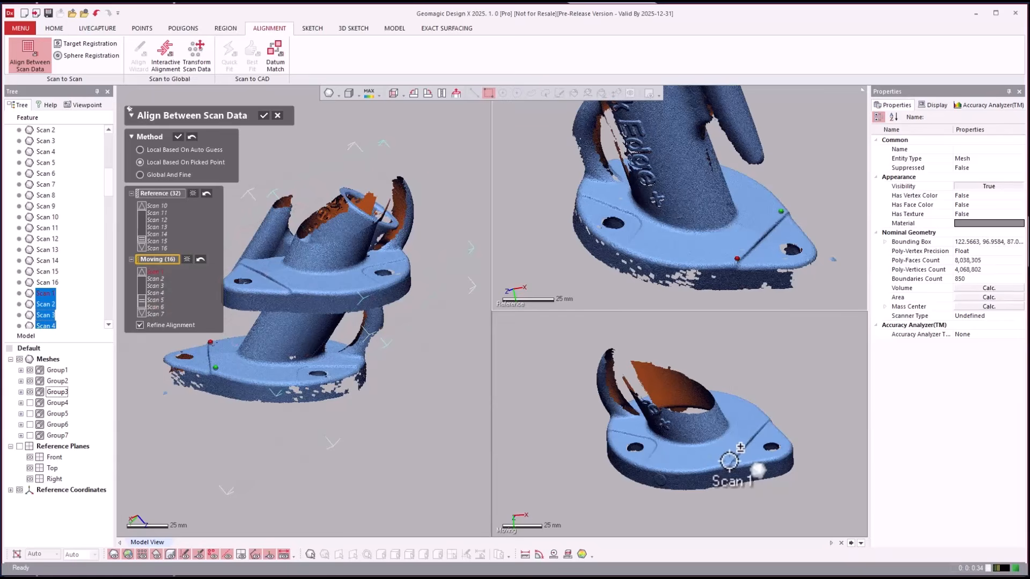
left_click(729, 460)
left_click(762, 417)
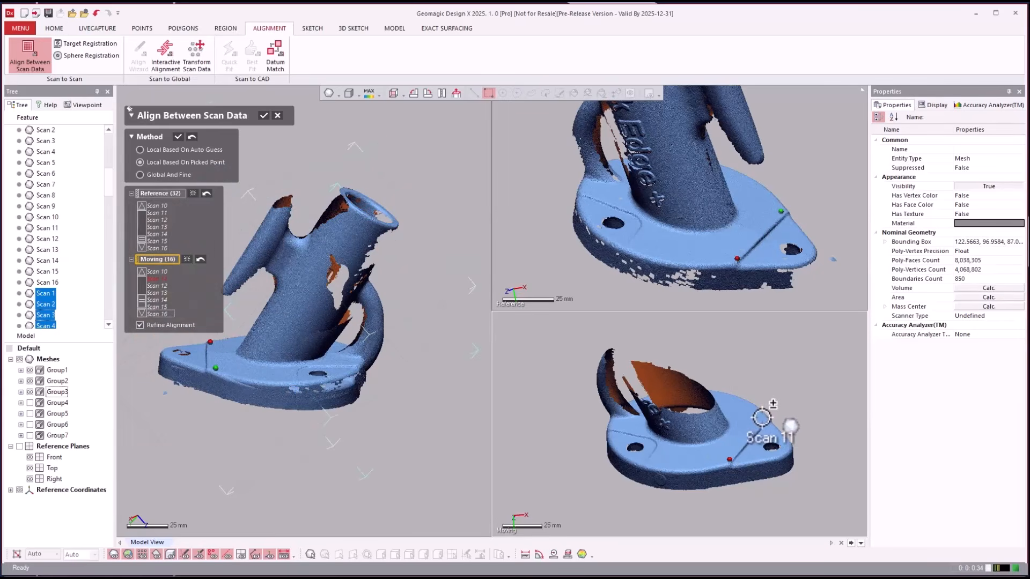
left_click(630, 244)
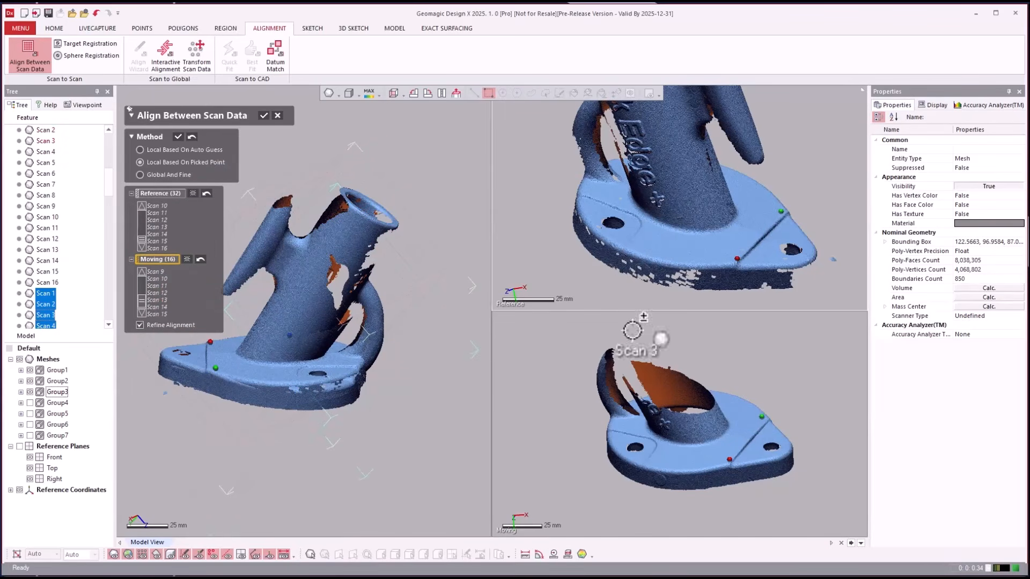
left_click(649, 462)
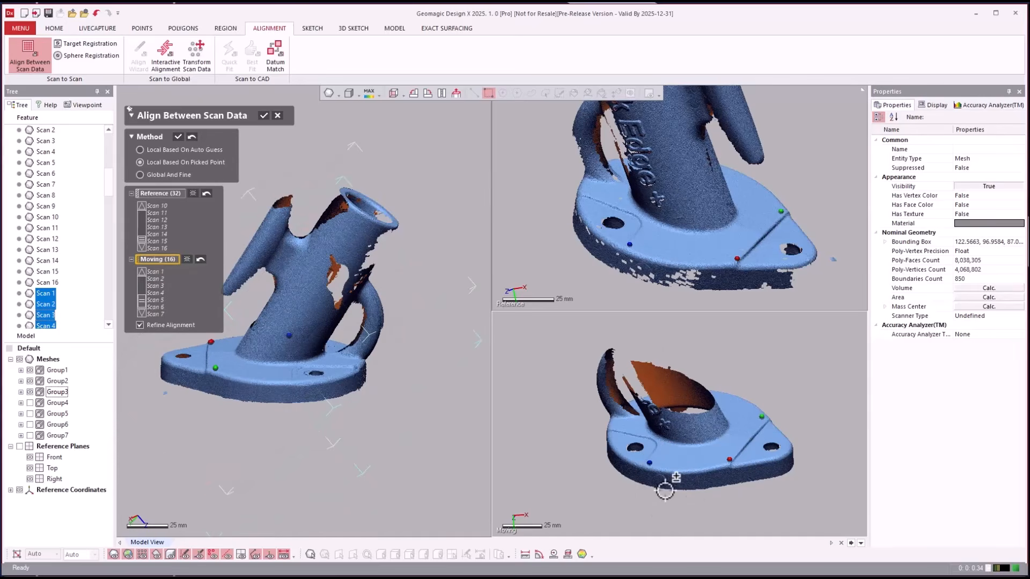
left_click(178, 137)
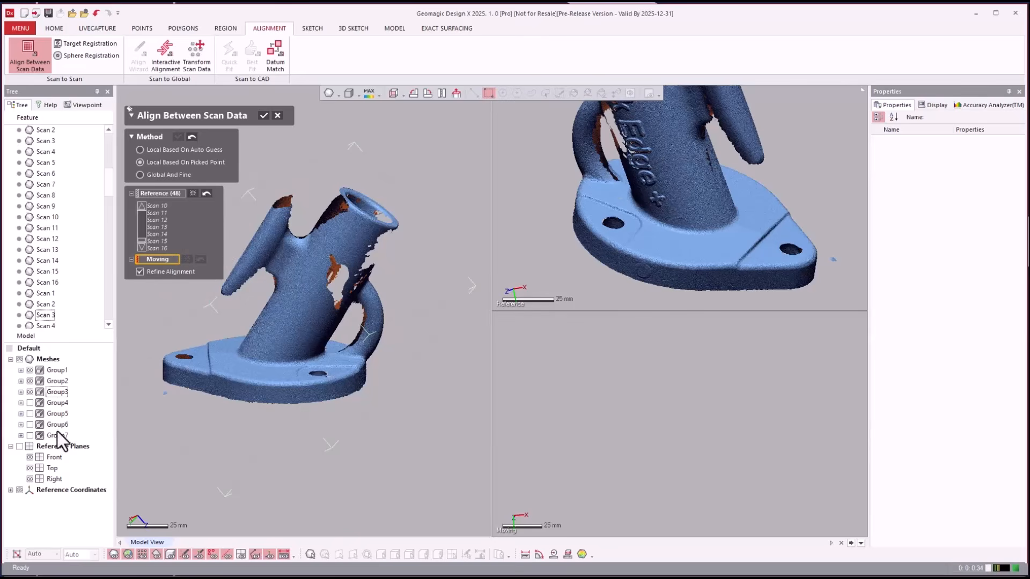
left_click(29, 404)
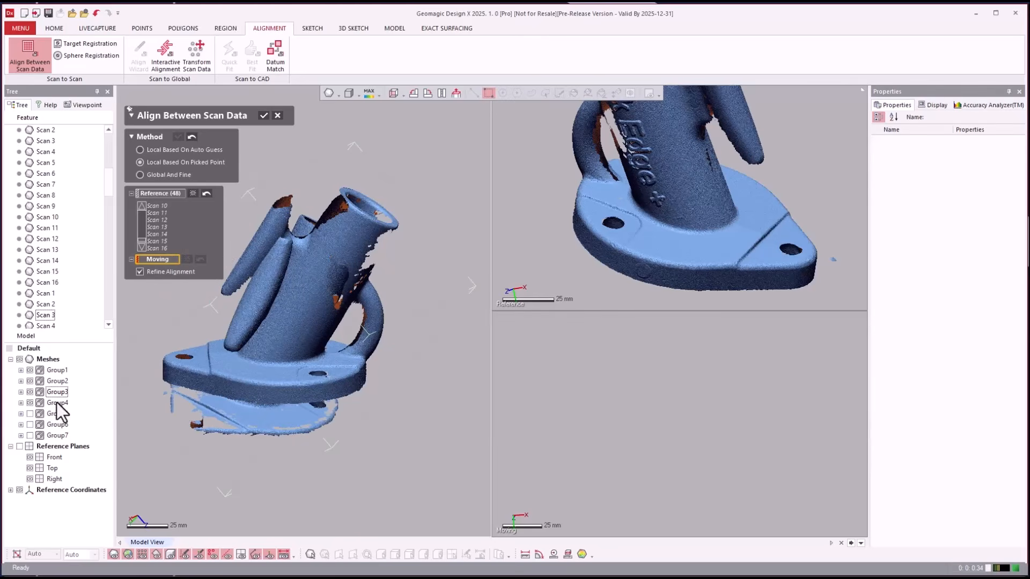
left_click(57, 403)
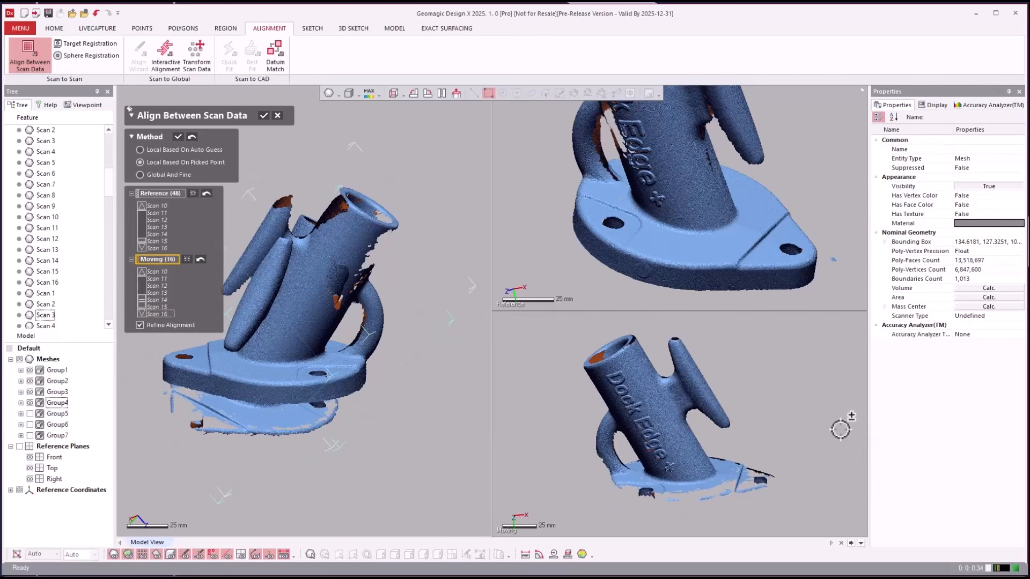
- Match points on the reference post and Group4 part, then align Group4 onto the reference
right_click_drag(828, 425, 810, 375)
right_click_drag(839, 285, 810, 279)
scroll(825, 292, "up", 1)
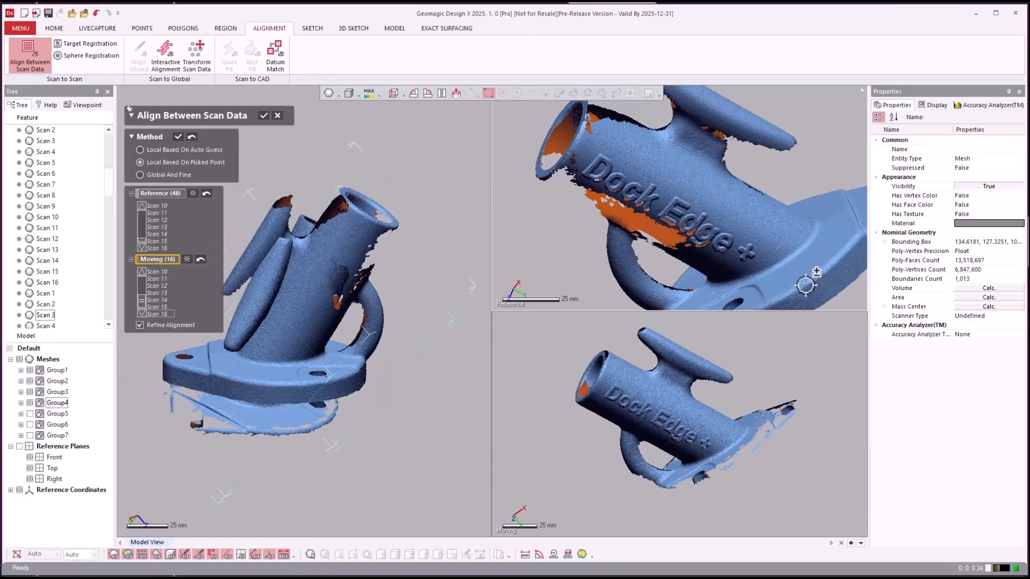
left_click(602, 152)
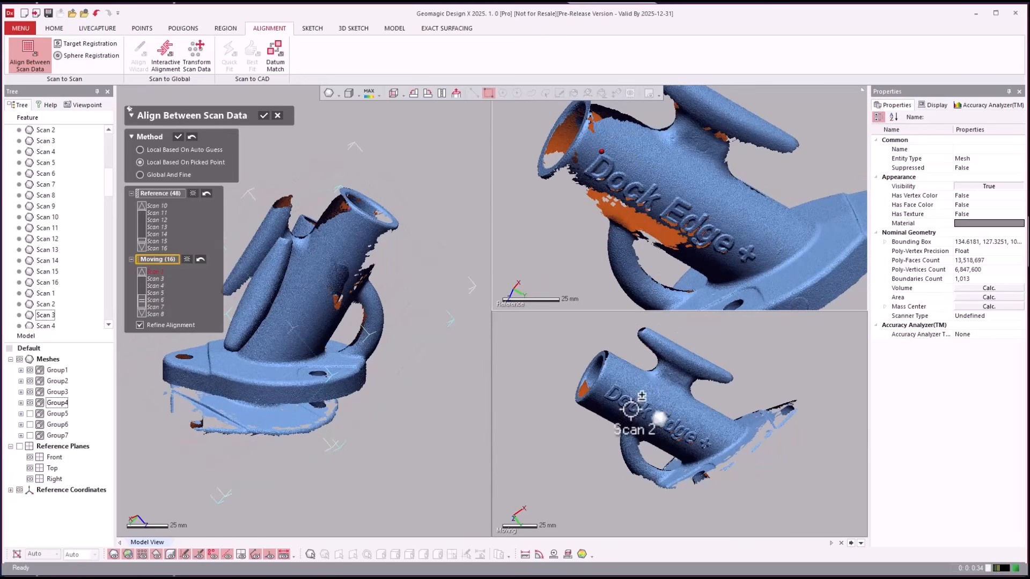
left_click(615, 382)
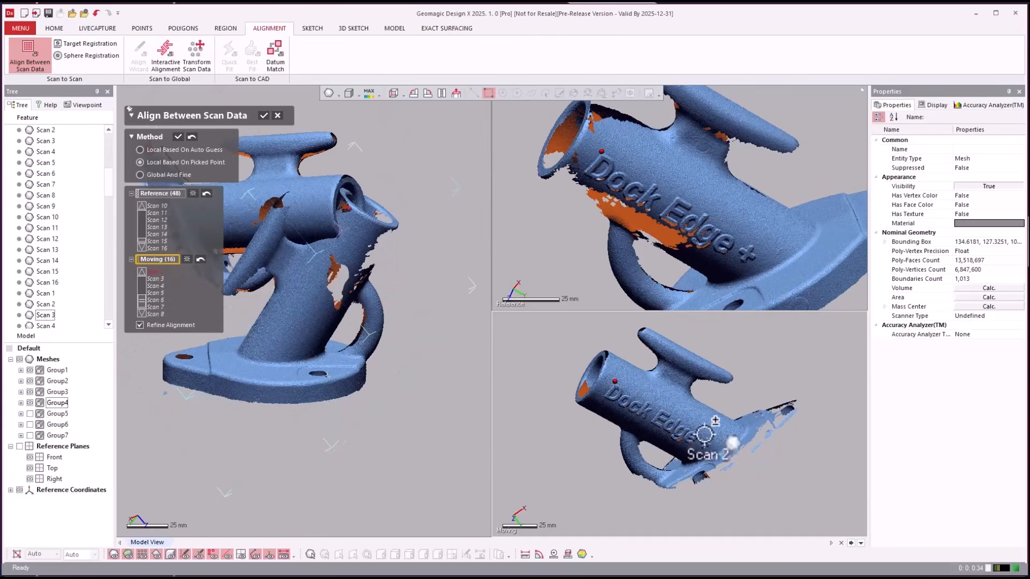
left_click(710, 437)
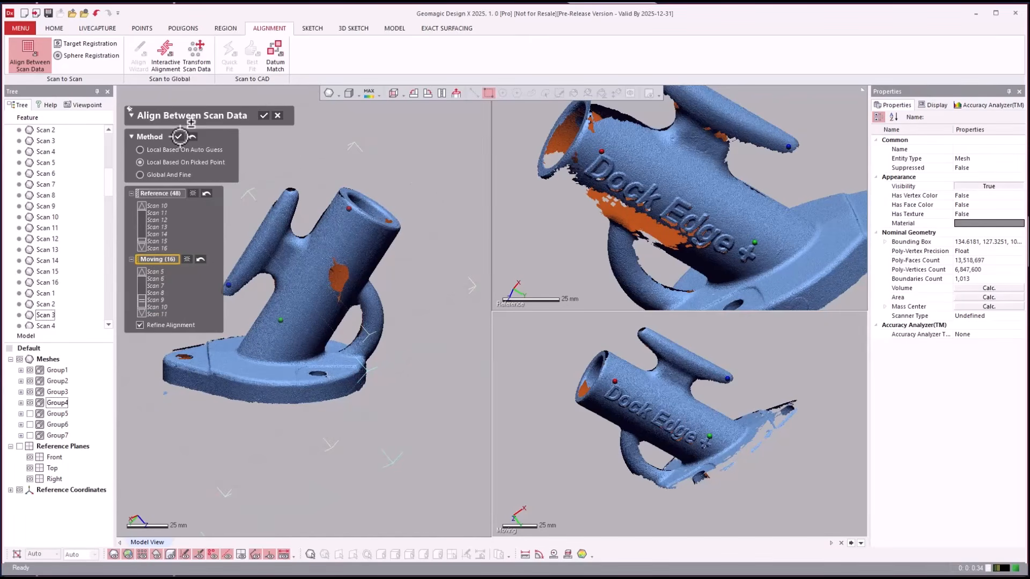
left_click(180, 136)
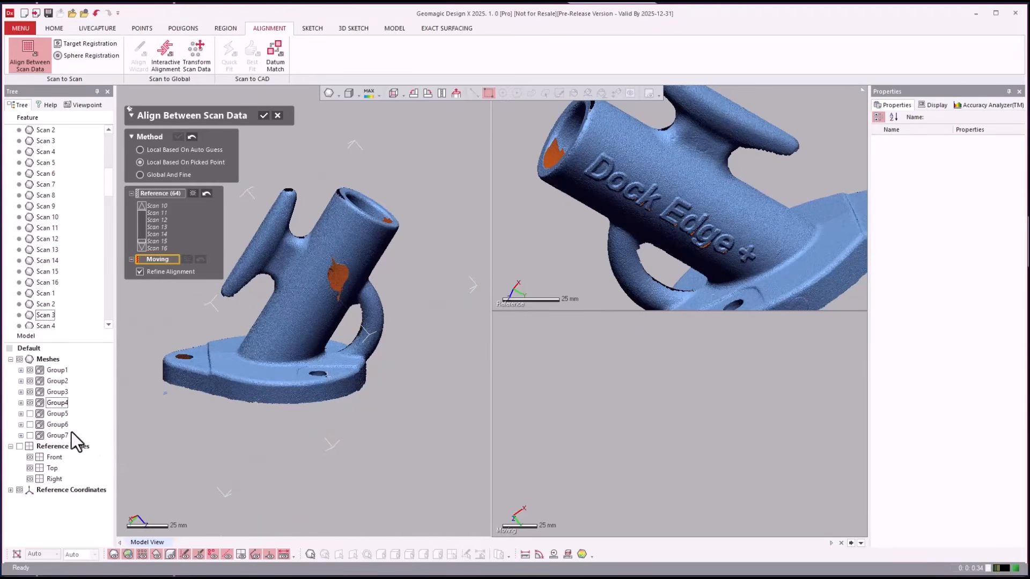
- Show Group5, set it as moving, and rotate both views to matching side orientations
left_click(30, 413)
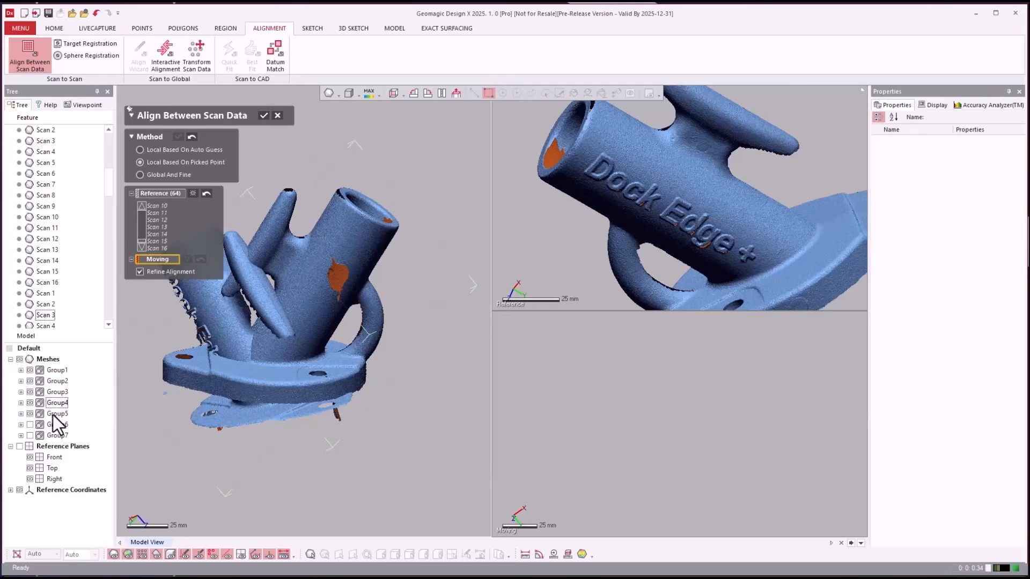
left_click(60, 413)
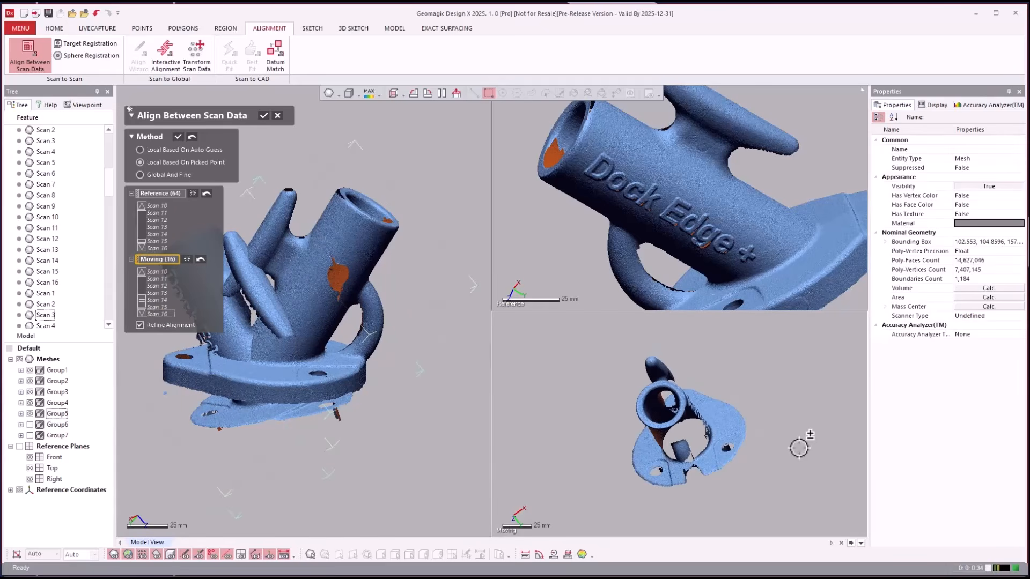
right_click_drag(798, 448, 811, 398)
right_click_drag(540, 253, 581, 248)
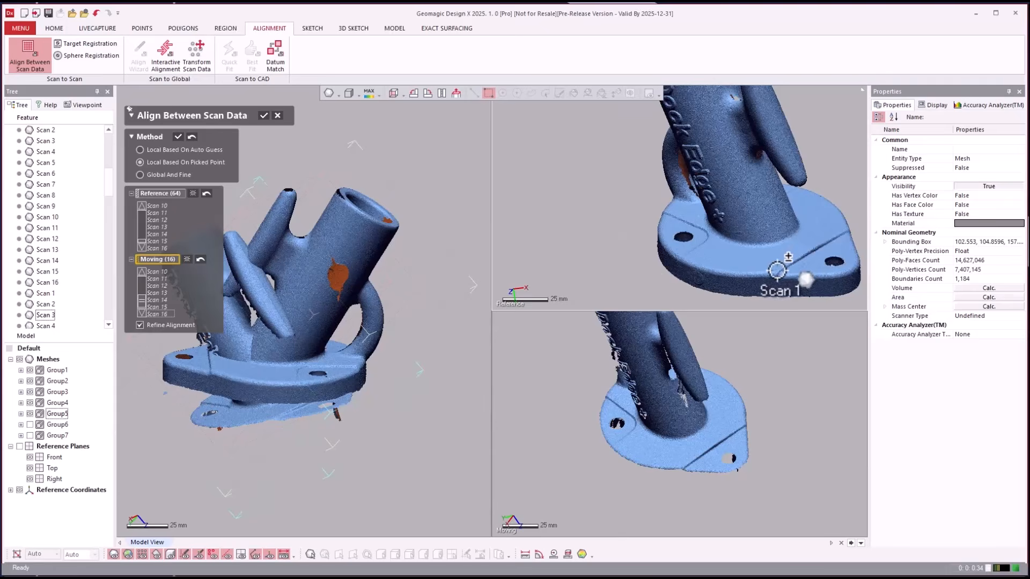
- Align Group5 using three matched flange point pairs, then show Group6's scans
left_click(776, 270)
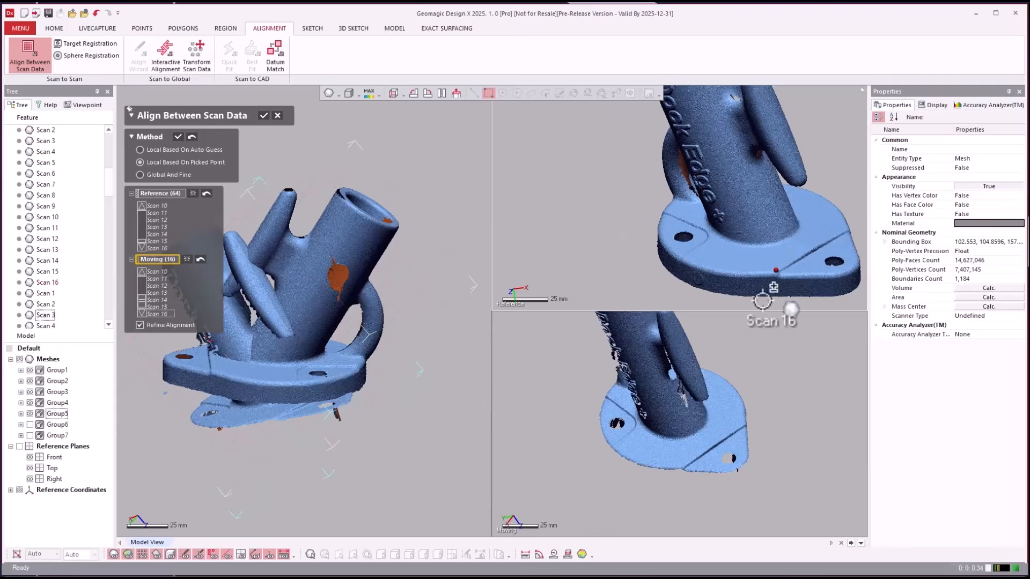
left_click(681, 465)
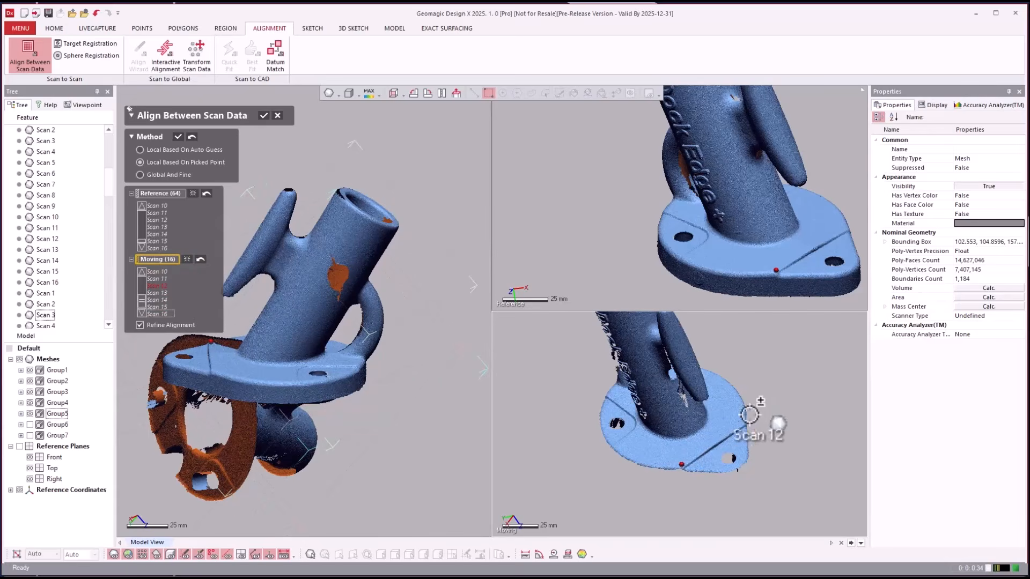
left_click(742, 419)
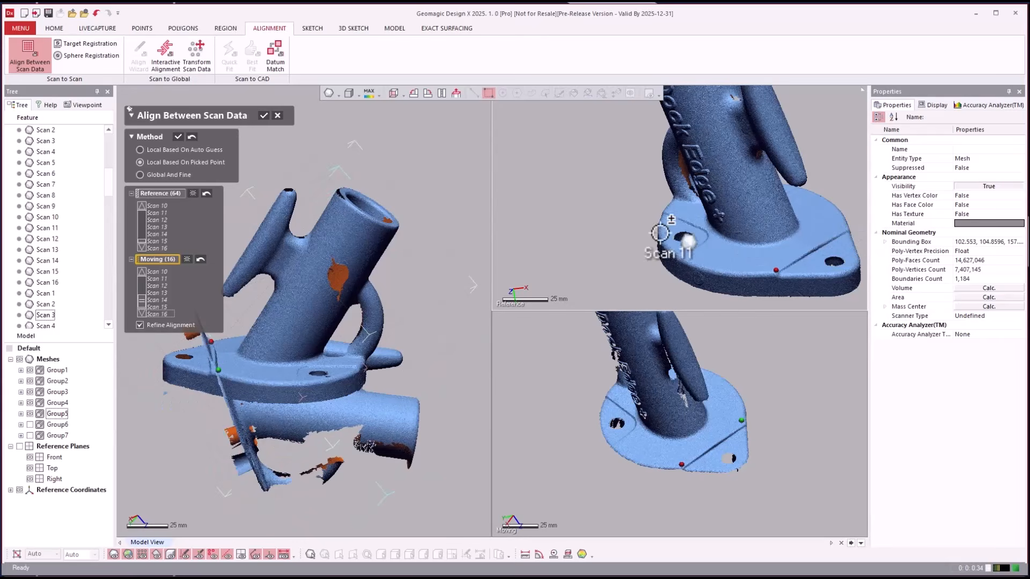
left_click(664, 214)
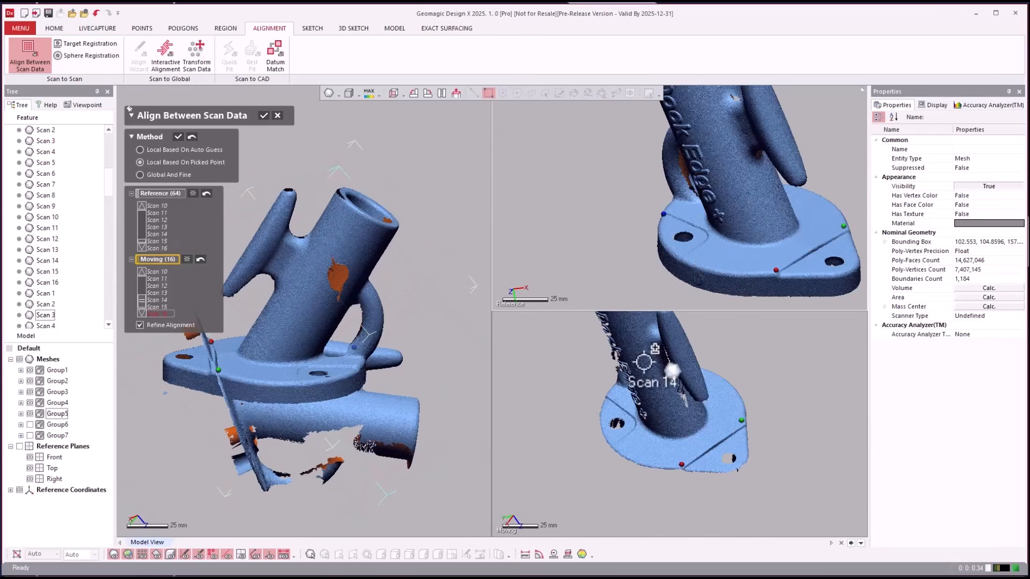
left_click(610, 399)
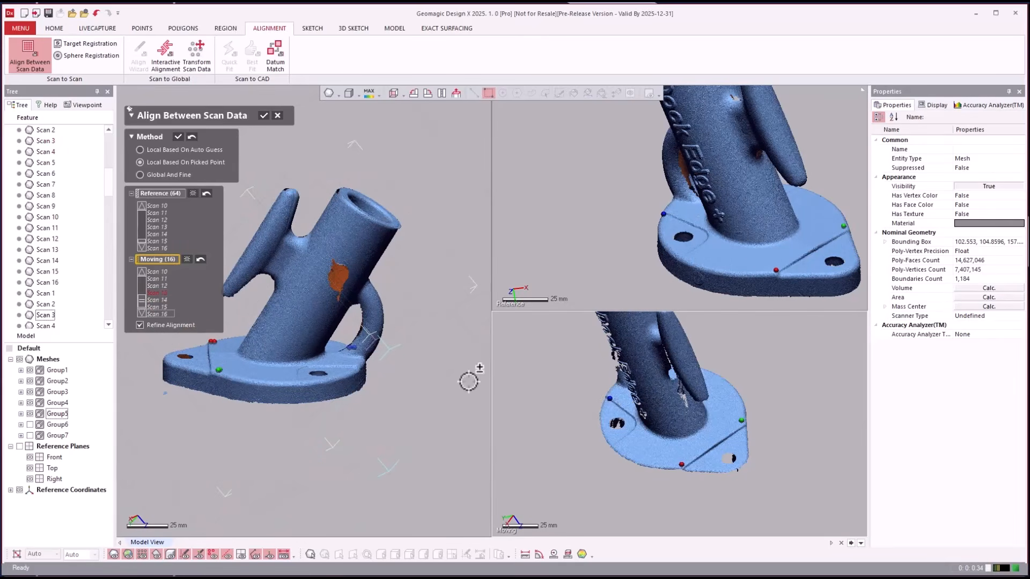
left_click(177, 137)
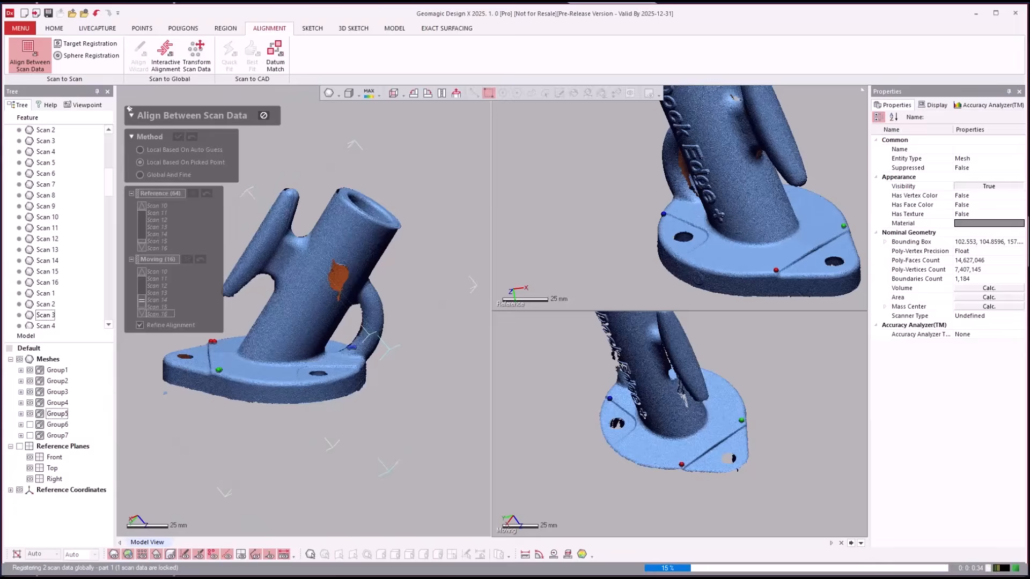
left_click(30, 424)
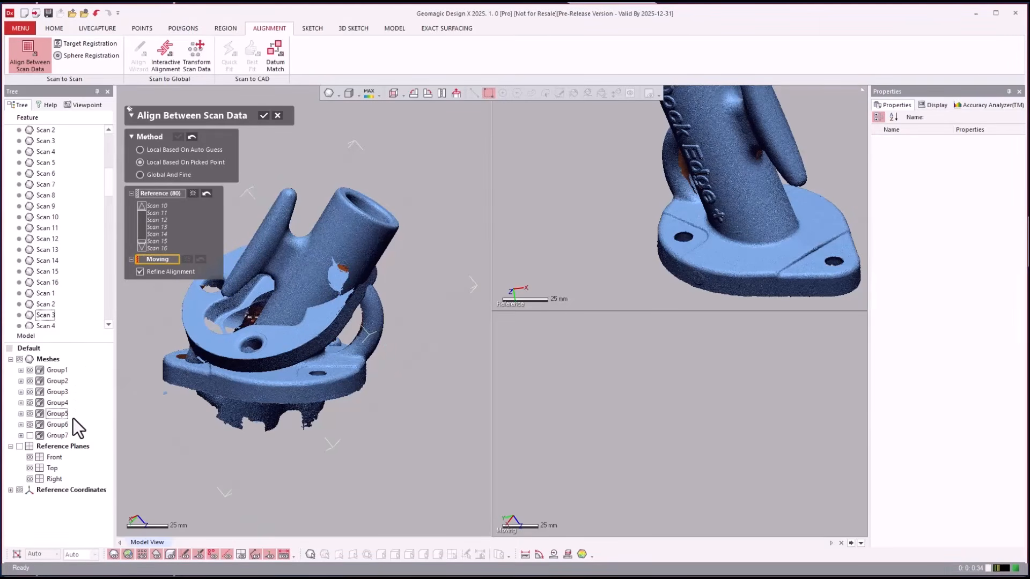
- Set Group6 as moving and rotate both views to show the flange and base interior
left_click(56, 425)
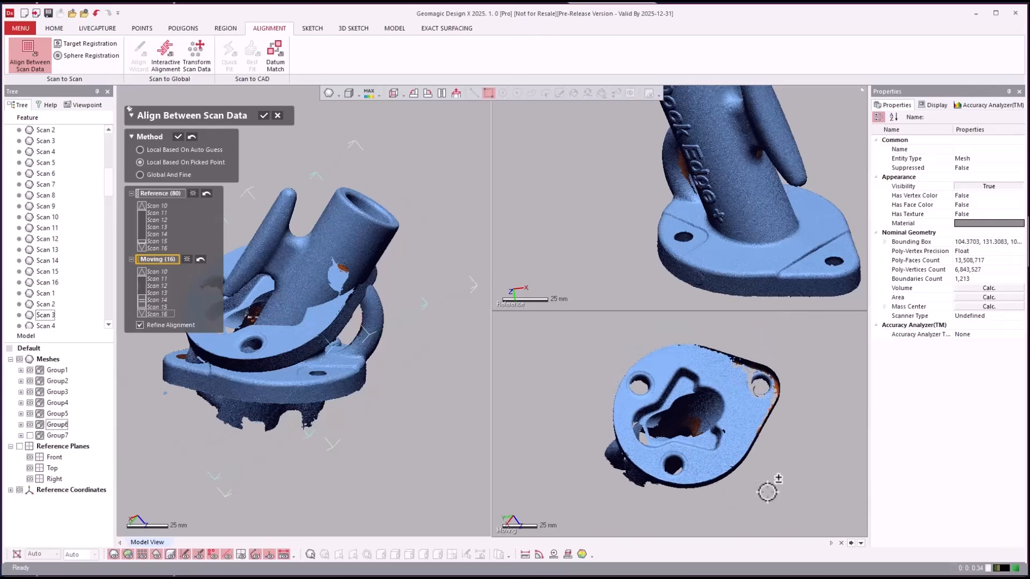
left_click(566, 237)
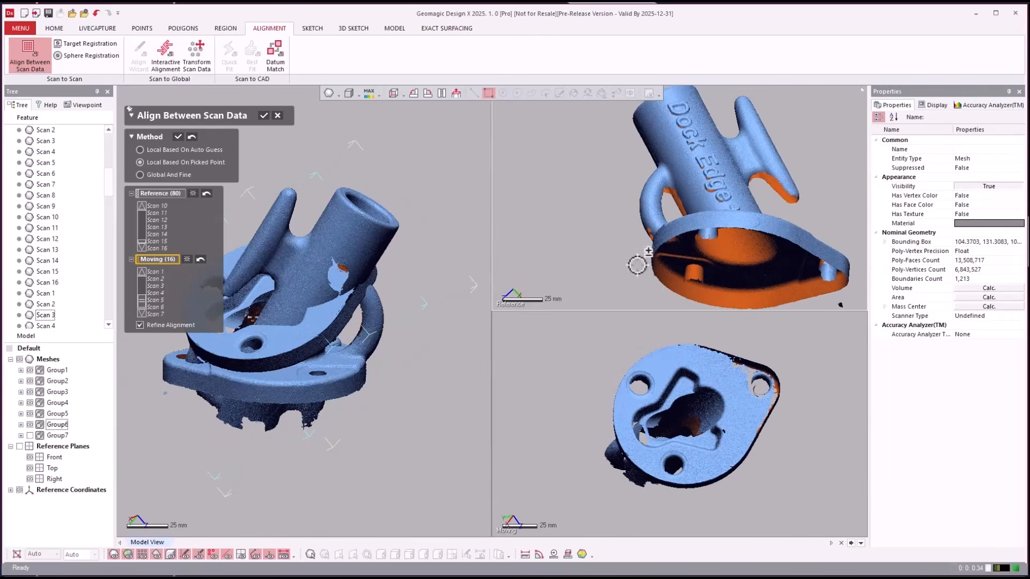
left_click(573, 358)
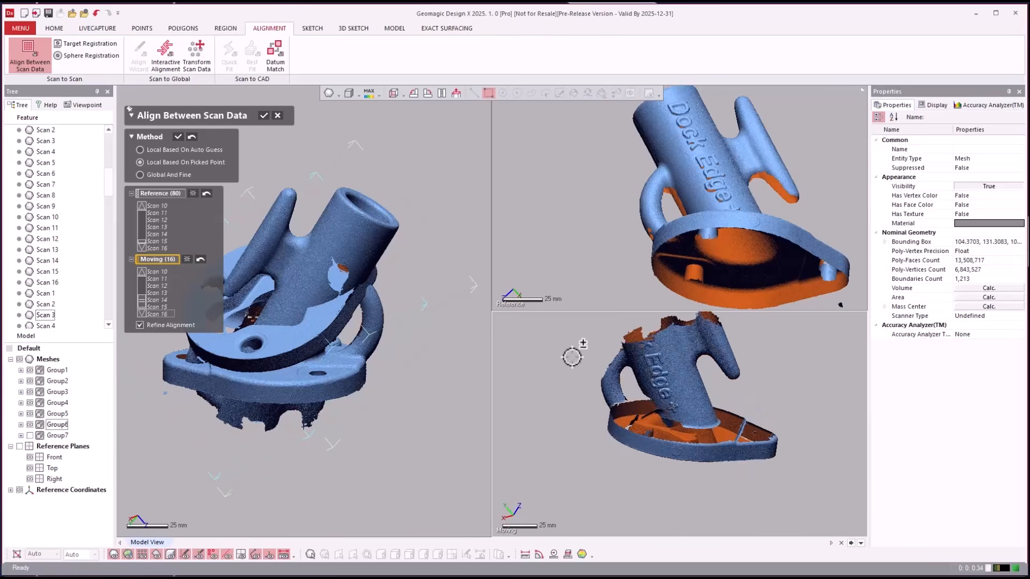
right_click_drag(586, 358, 802, 419)
scroll(830, 363, "up", 2)
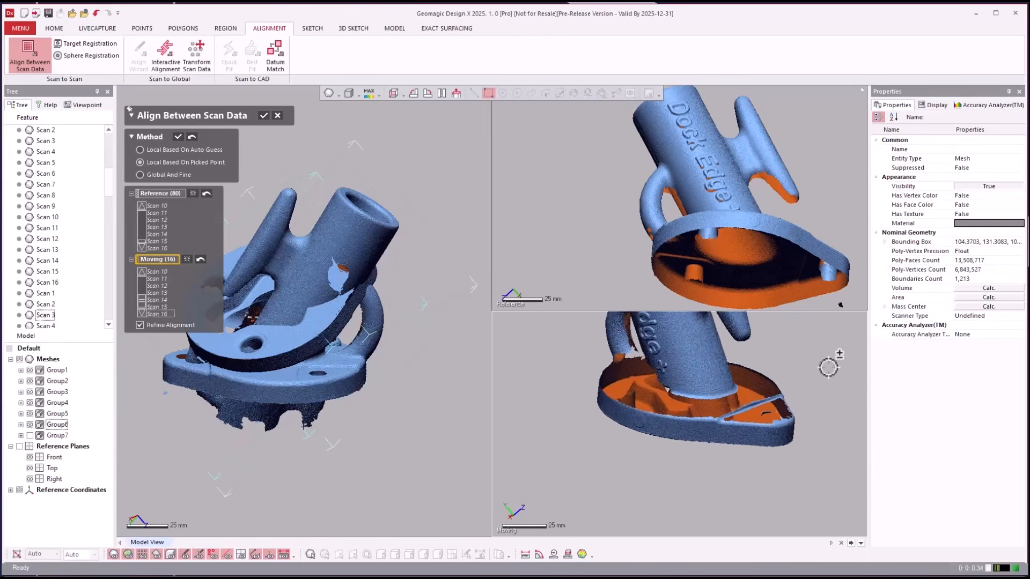
left_click(570, 181)
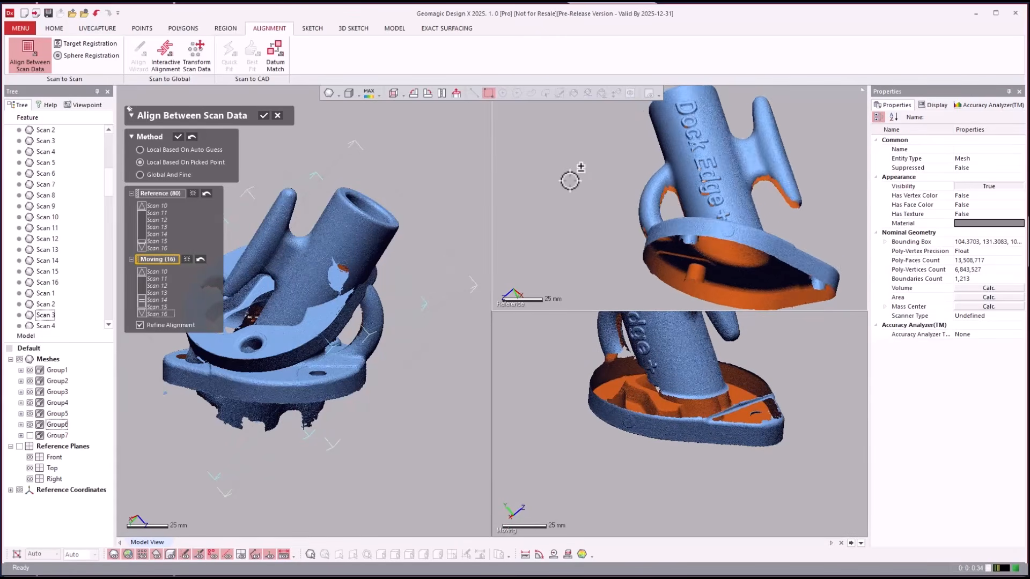
right_click_drag(570, 181, 776, 261)
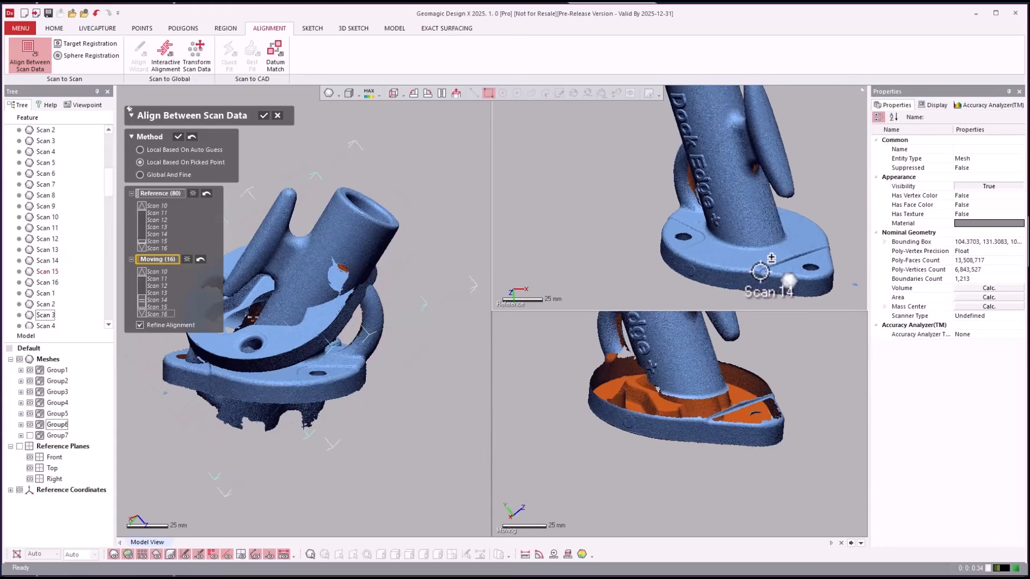
- Pick flange and tube point pairs, undoing the last misplaced moving-scan point
left_click(762, 272)
left_click(707, 418)
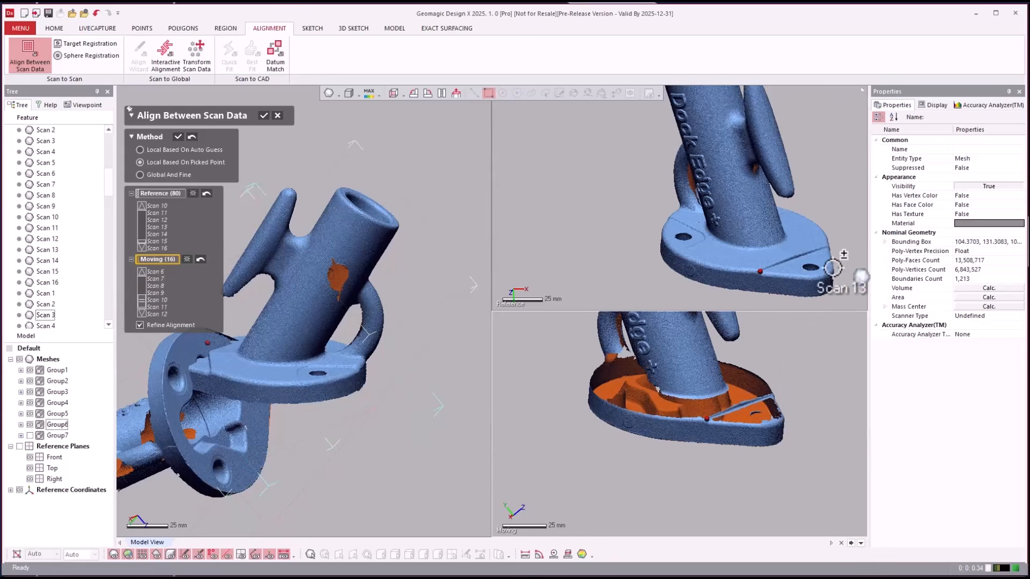
left_click(827, 246)
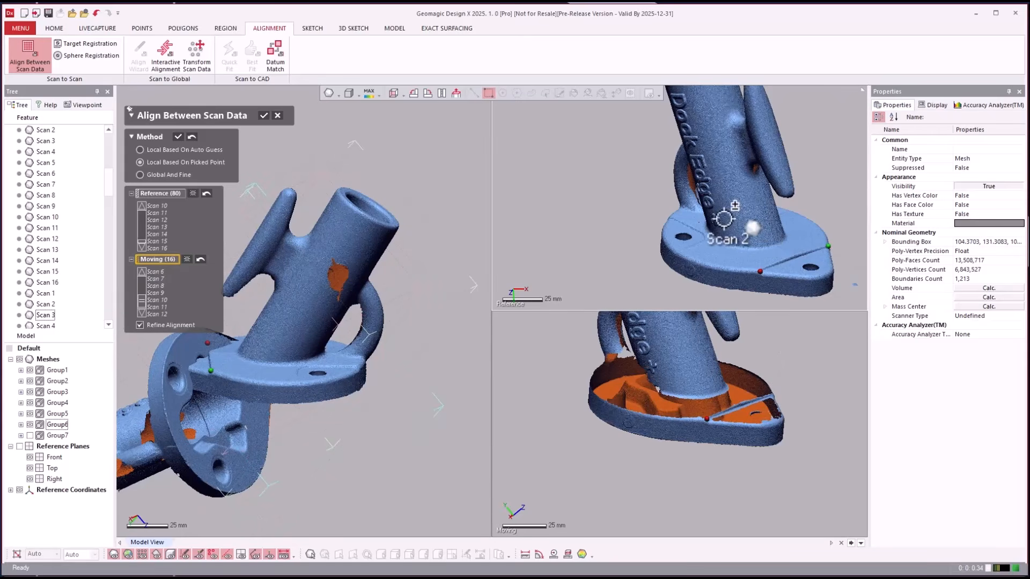
left_click(722, 218)
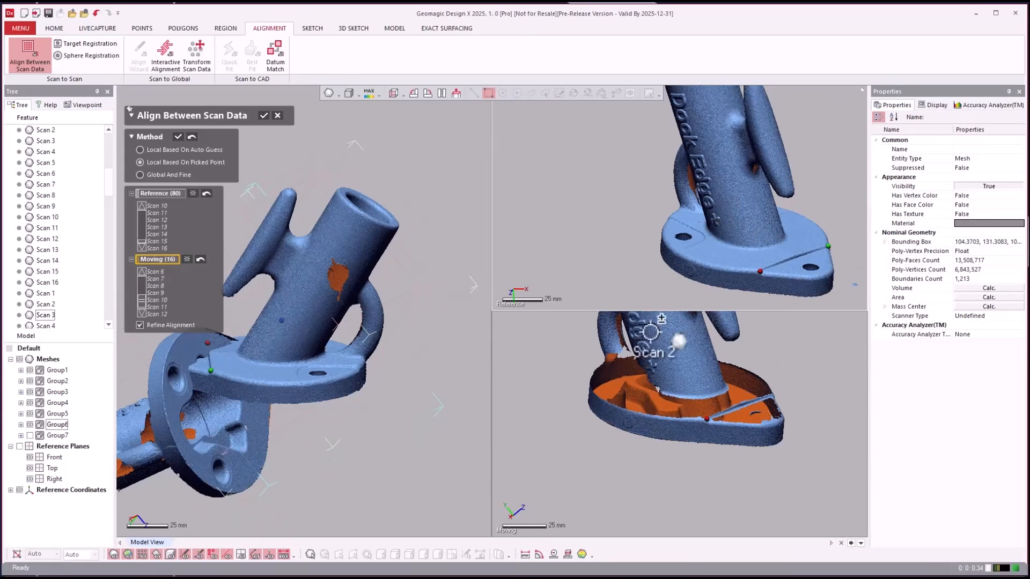
left_click(660, 365)
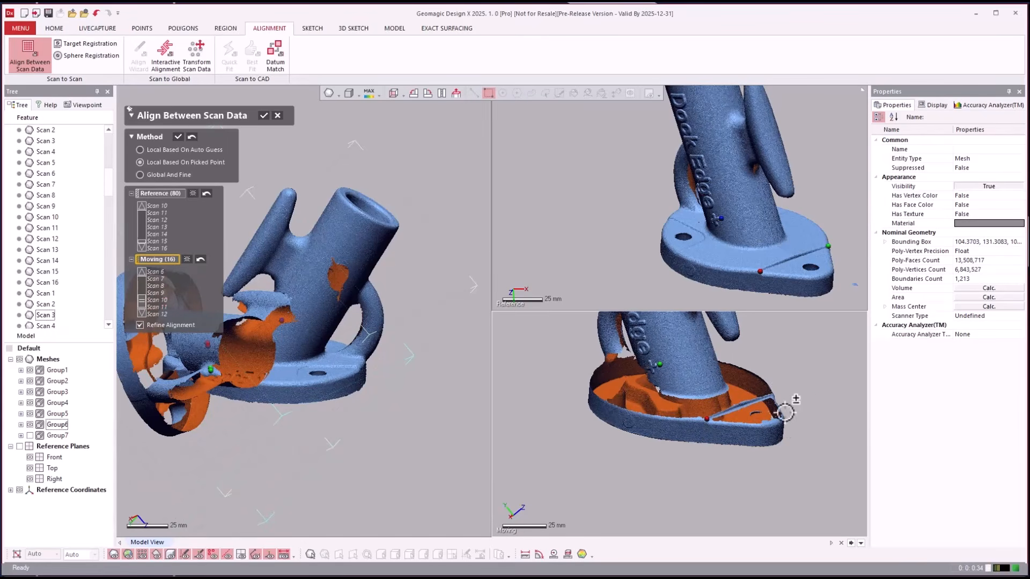
key("ctrl+z")
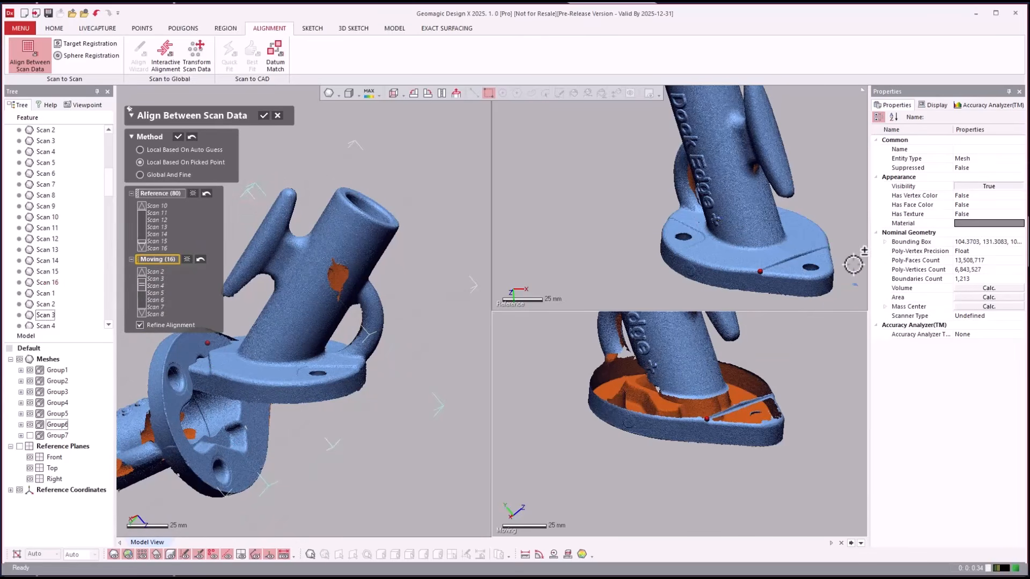
- Re-pick the base-edge and third point pairs, align Group6, then show Group7
left_click(830, 248)
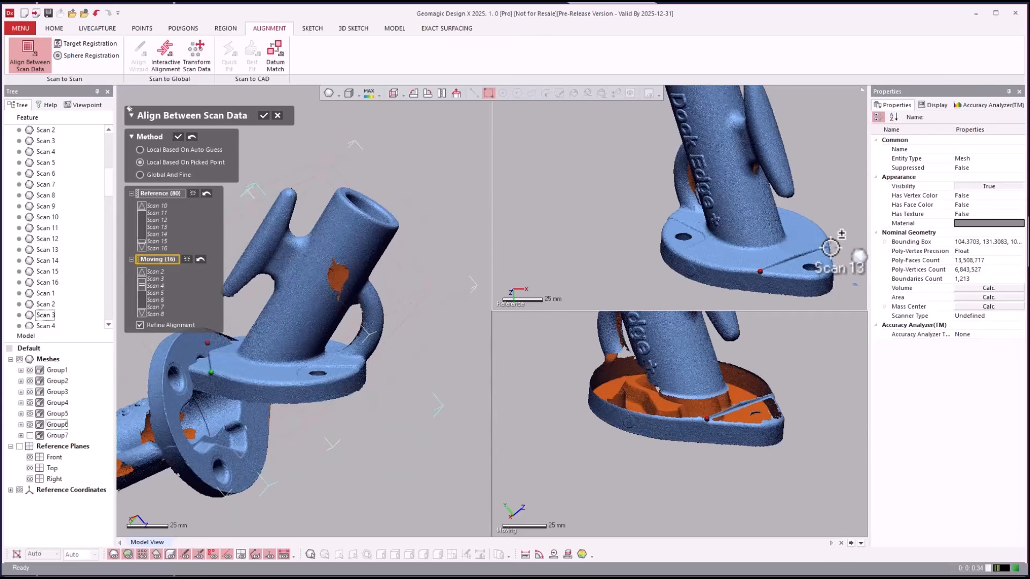
left_click(773, 395)
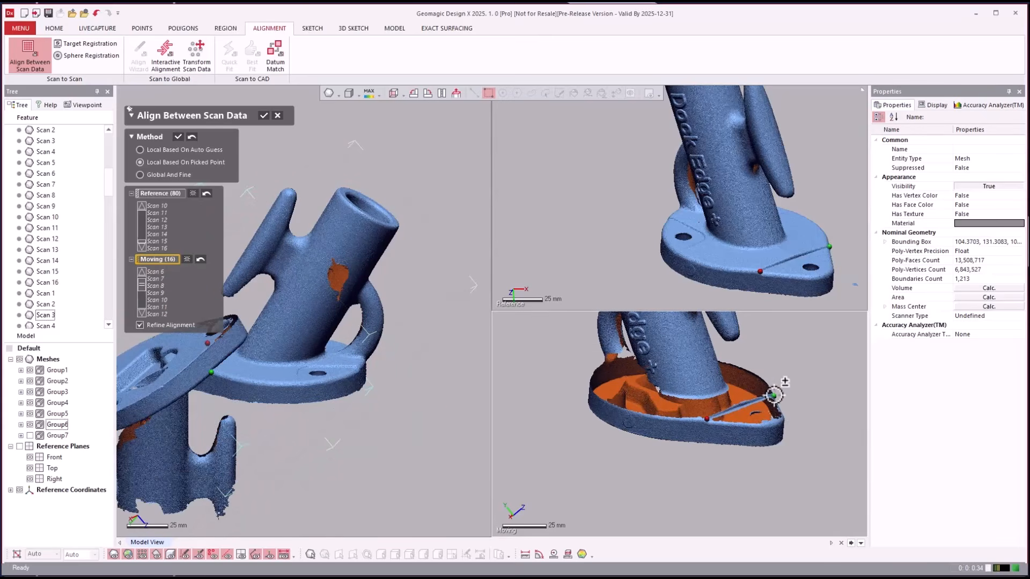
left_click(724, 219)
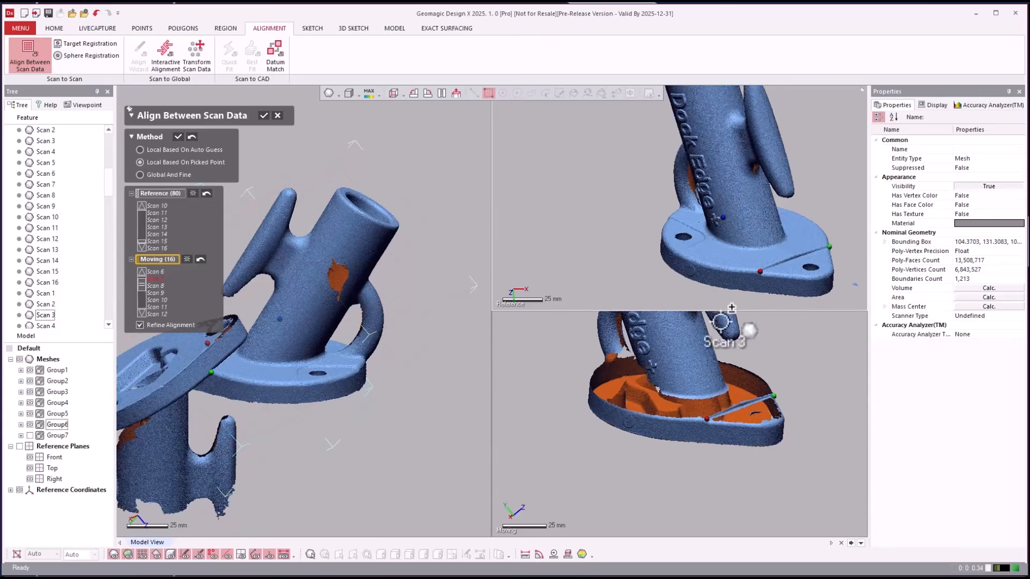
left_click(659, 366)
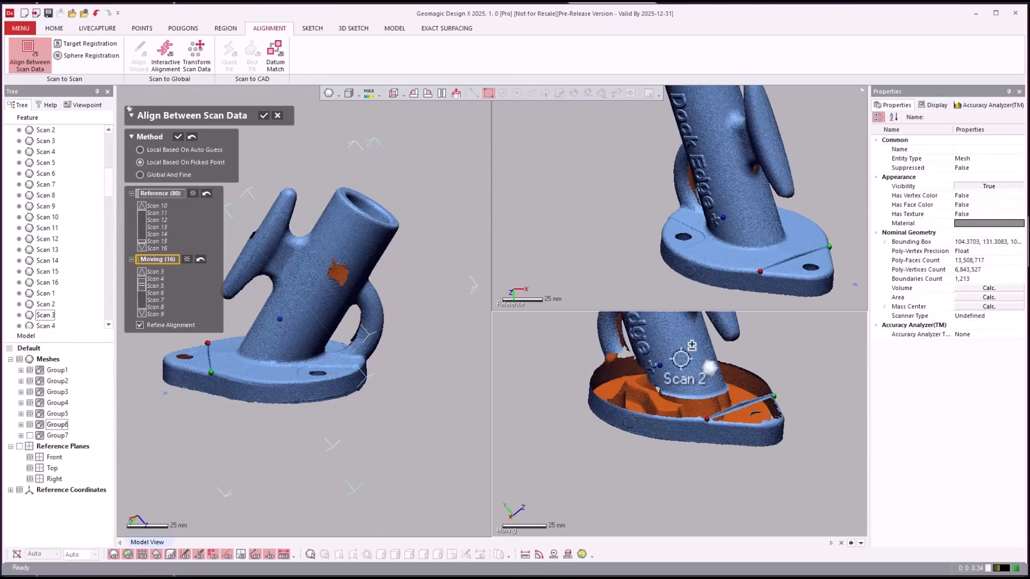
left_click(722, 218)
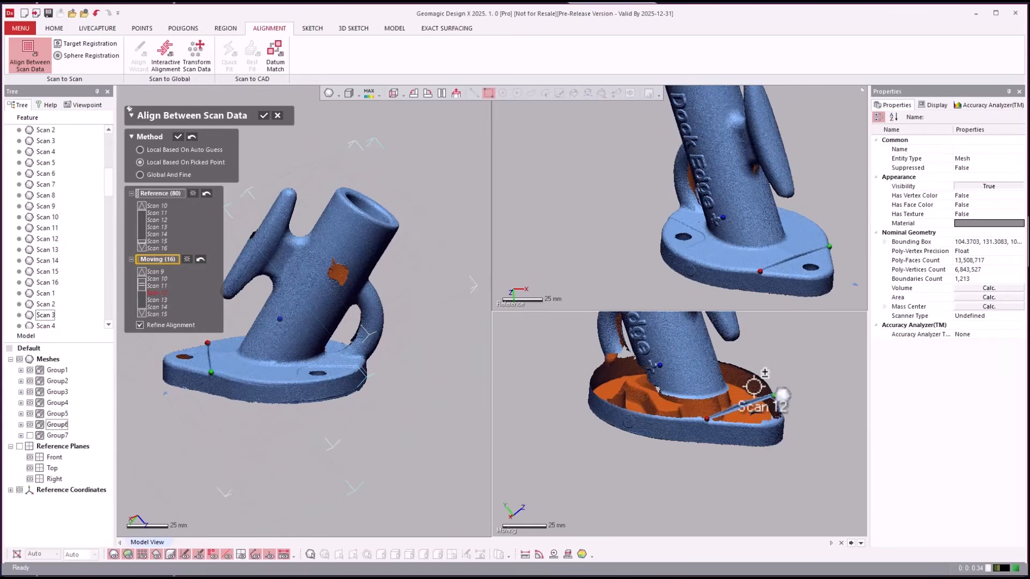
left_click(179, 136)
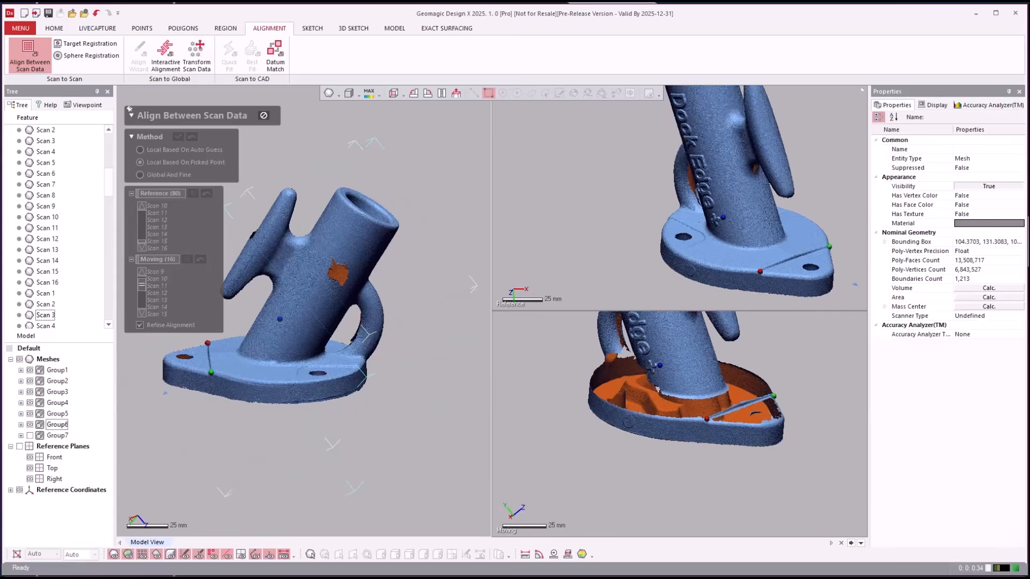
left_click(30, 436)
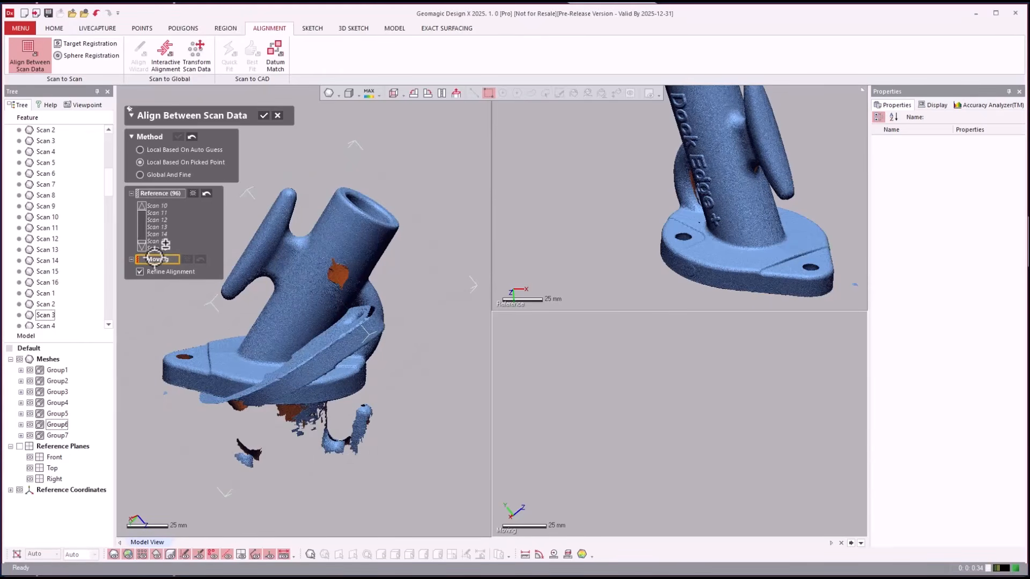
- Align Group7's scans onto the reference using three matched point pairs on each
left_click(56, 436)
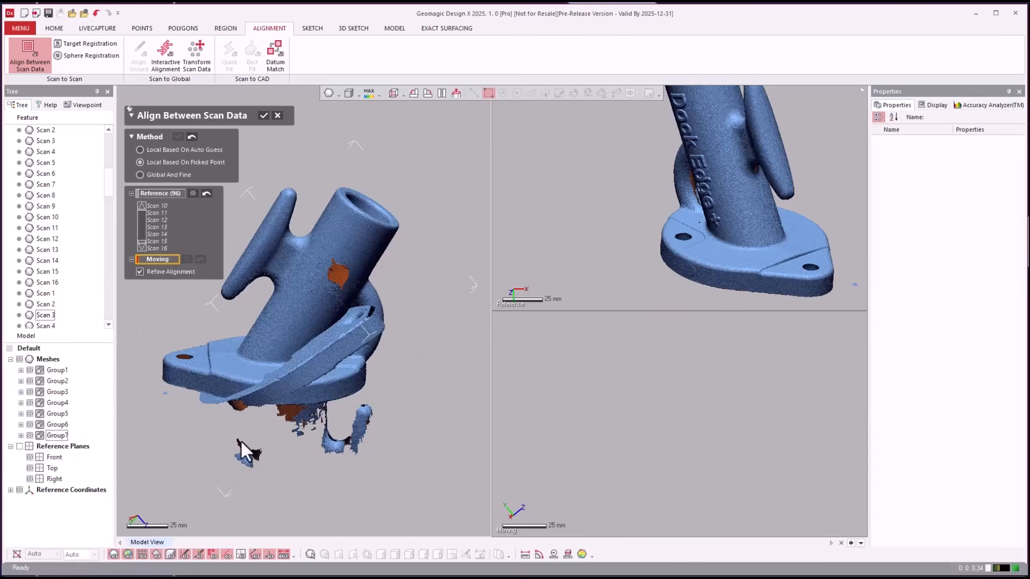
right_click_drag(564, 358, 588, 242)
right_click_drag(698, 250, 659, 134)
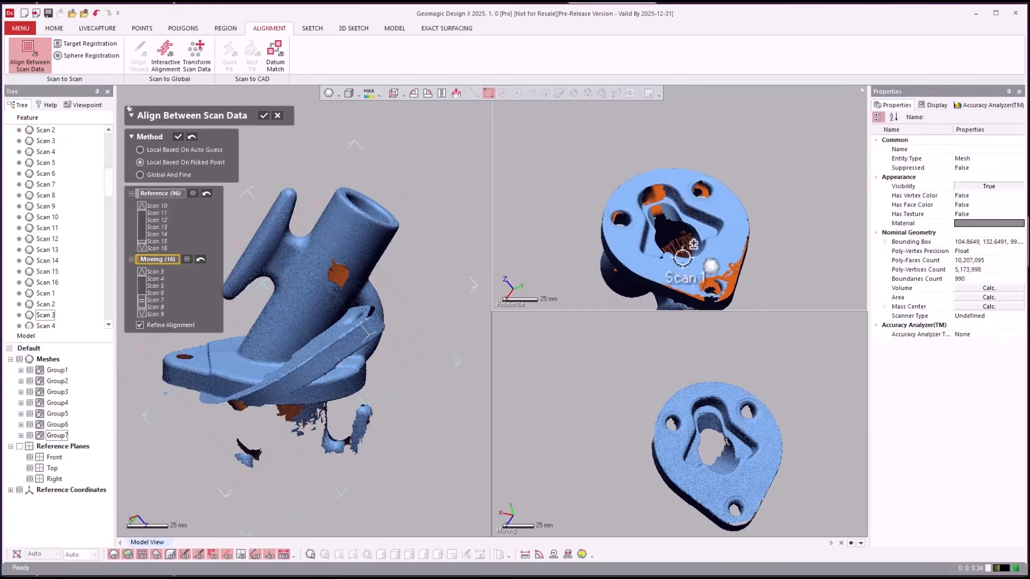
scroll(656, 261, "up", 4)
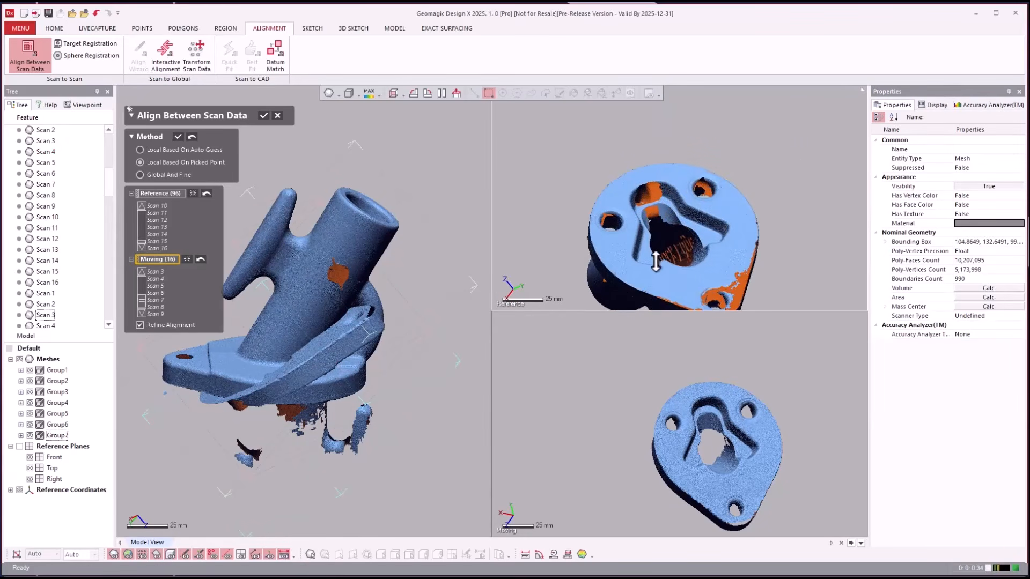
left_click(624, 287)
left_click(755, 242)
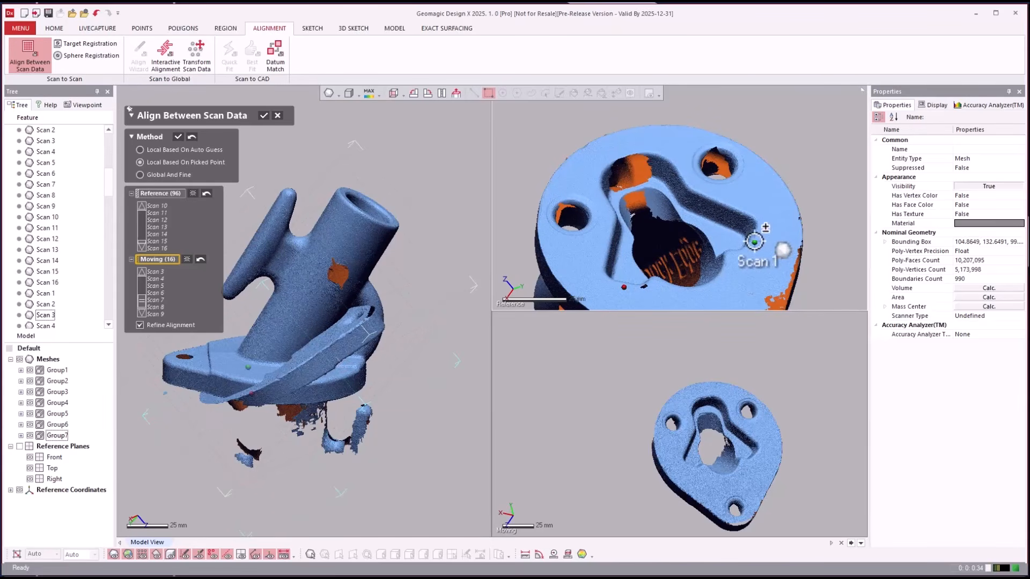
left_click(623, 152)
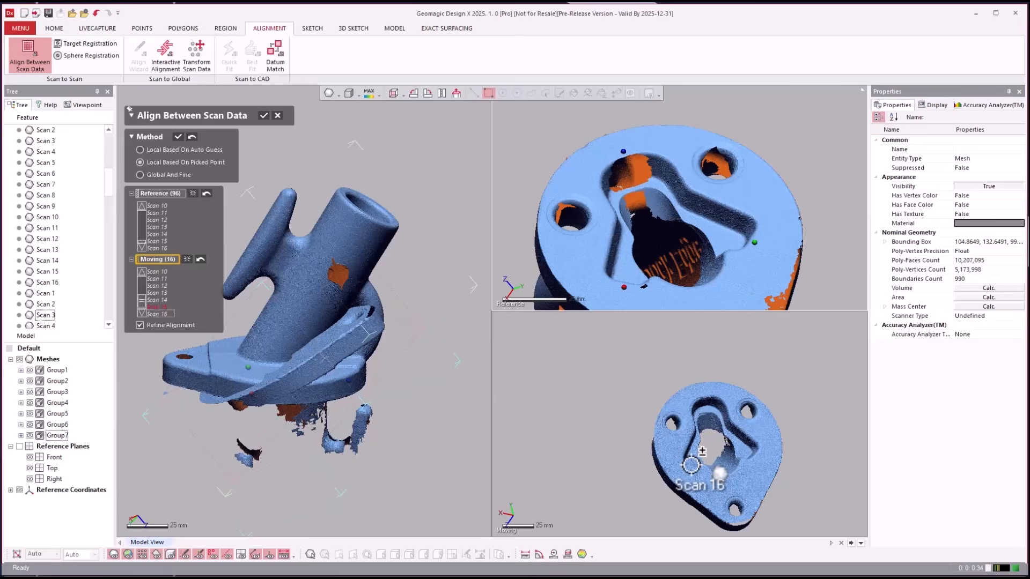
left_click(691, 466)
left_click(756, 457)
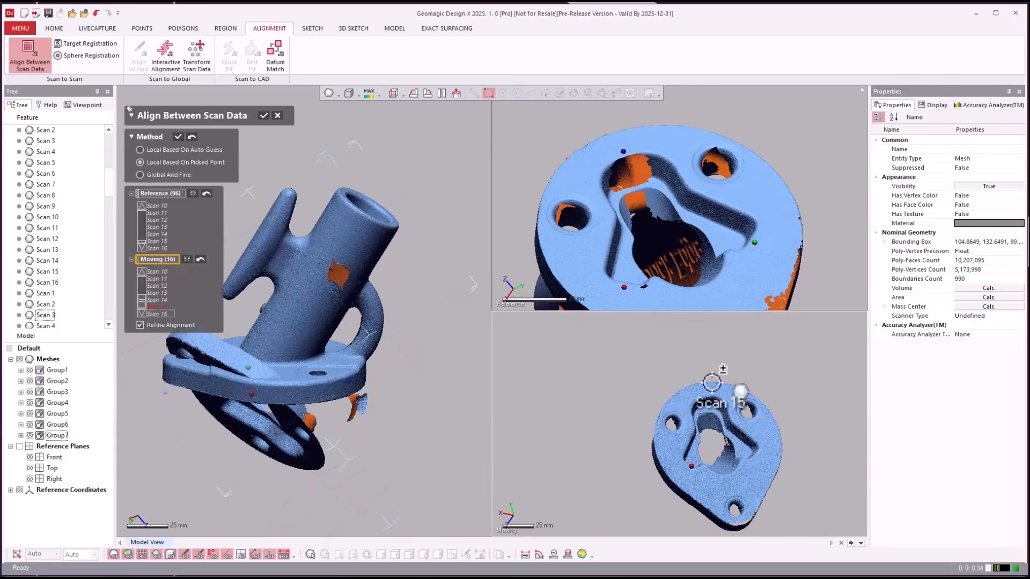
left_click(703, 393)
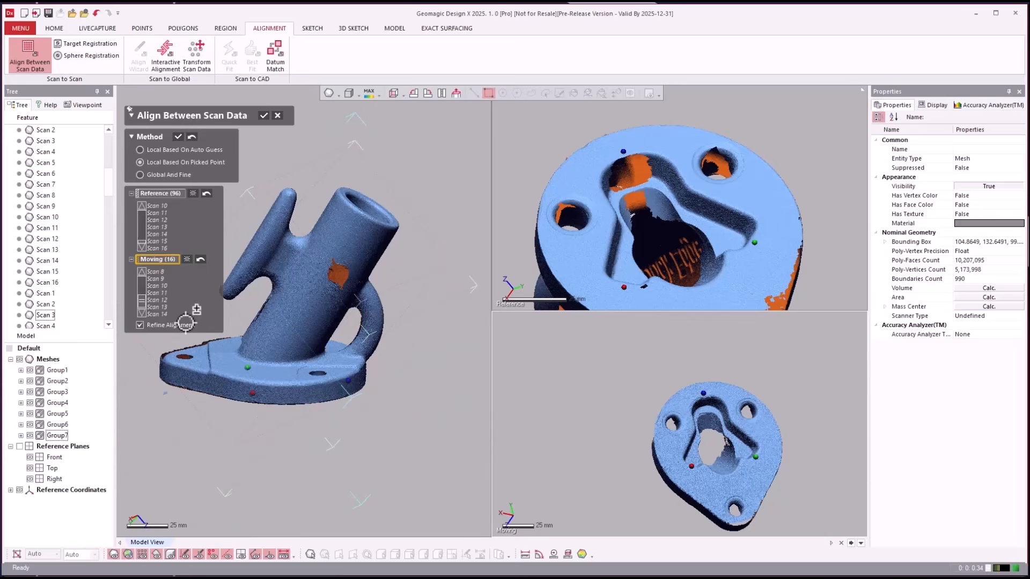
left_click(177, 137)
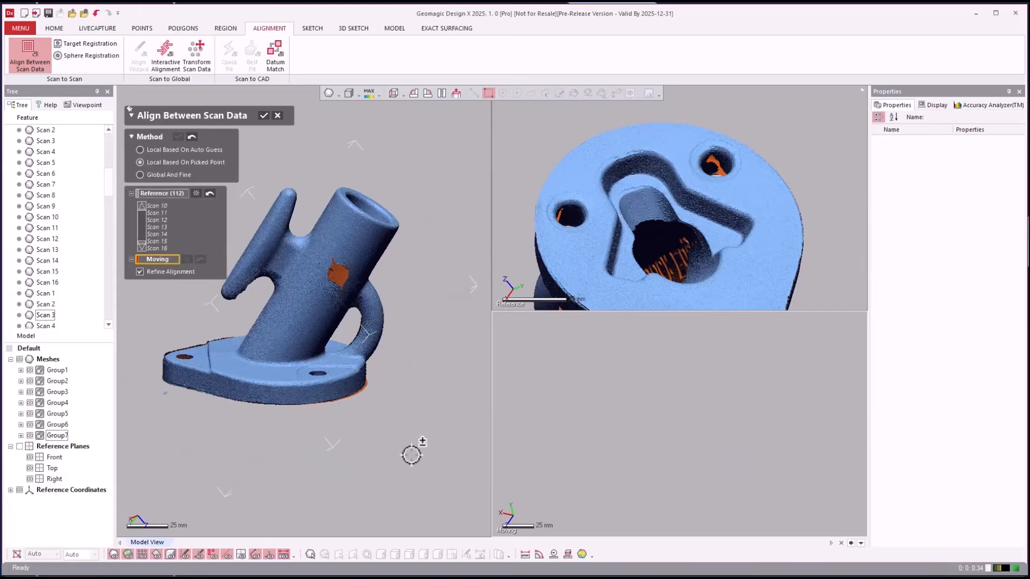
- Compute a Global And Fine alignment with all scan meshes added as moving data
right_click_drag(403, 443, 393, 421)
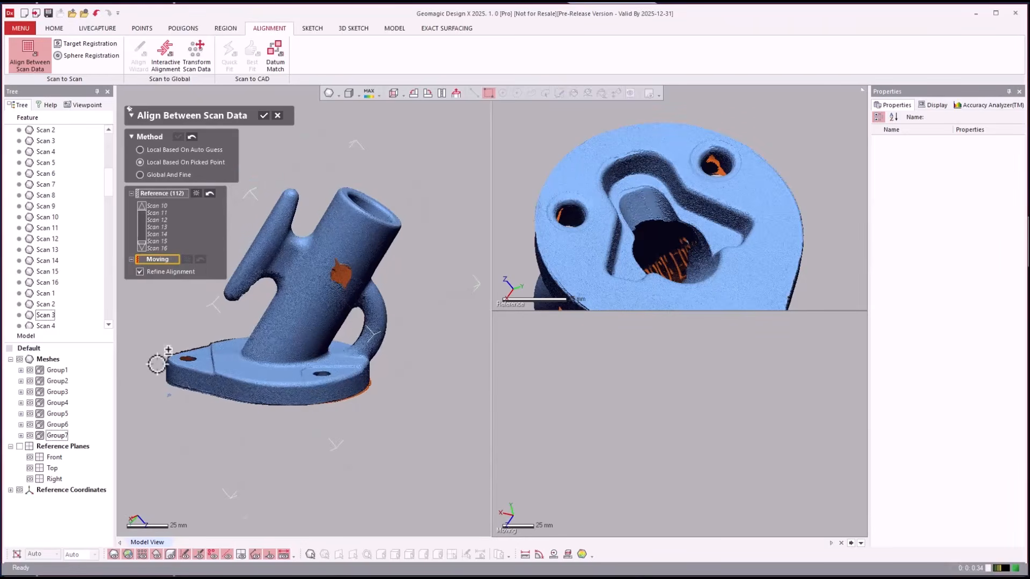
scroll(166, 361, "up", 5)
scroll(242, 345, "up", 3)
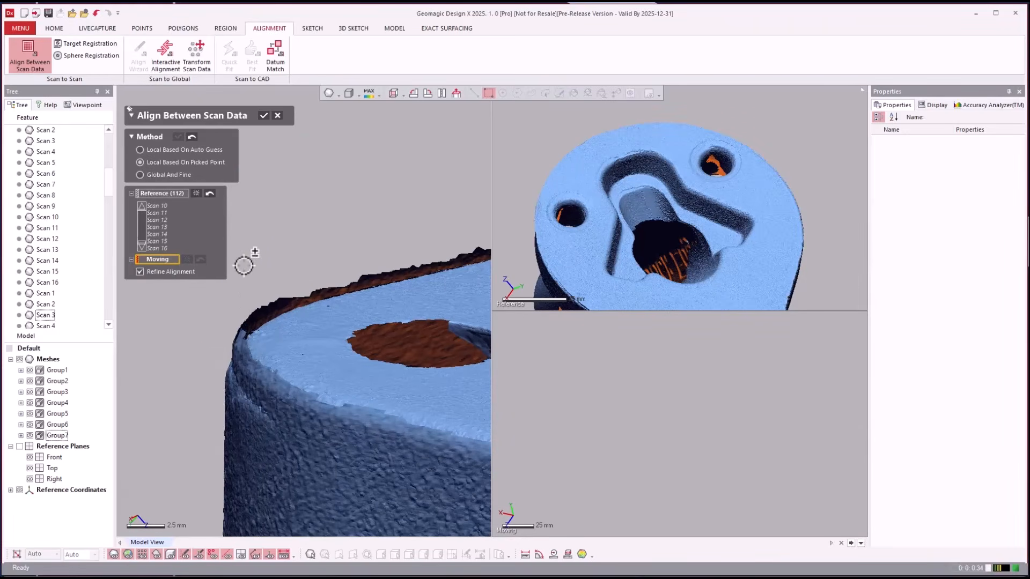
left_click(178, 174)
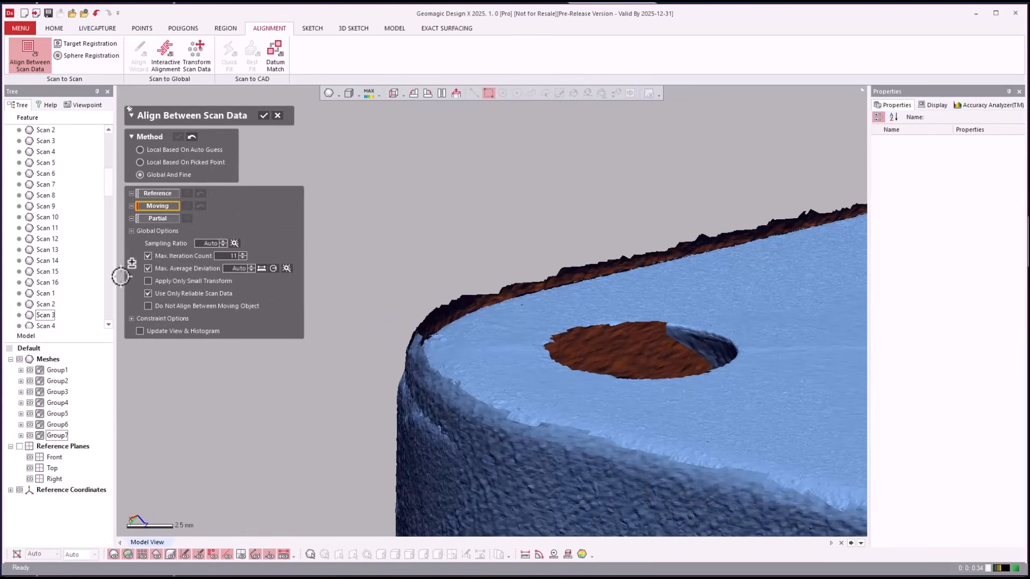
left_click(52, 359)
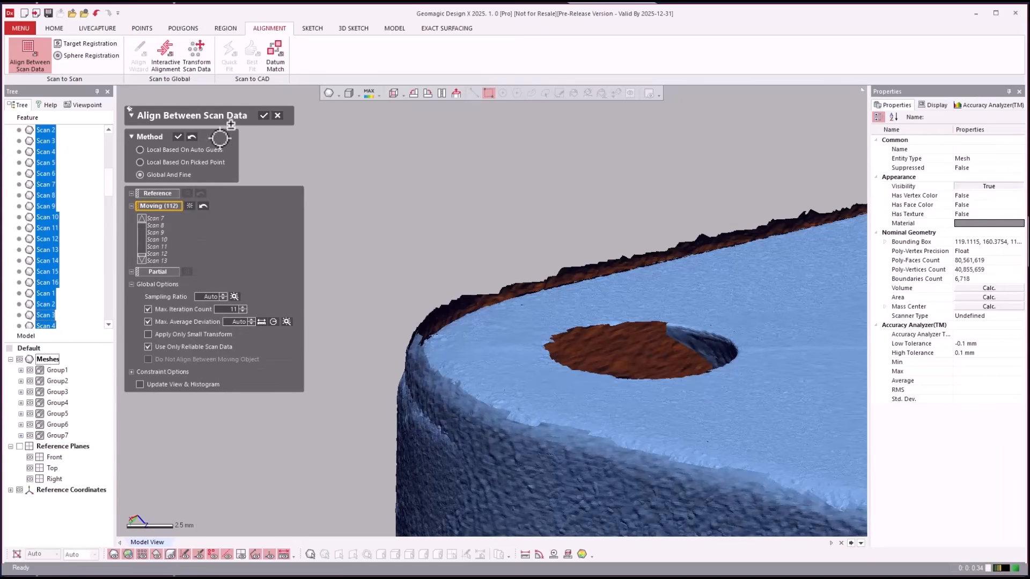
left_click(179, 136)
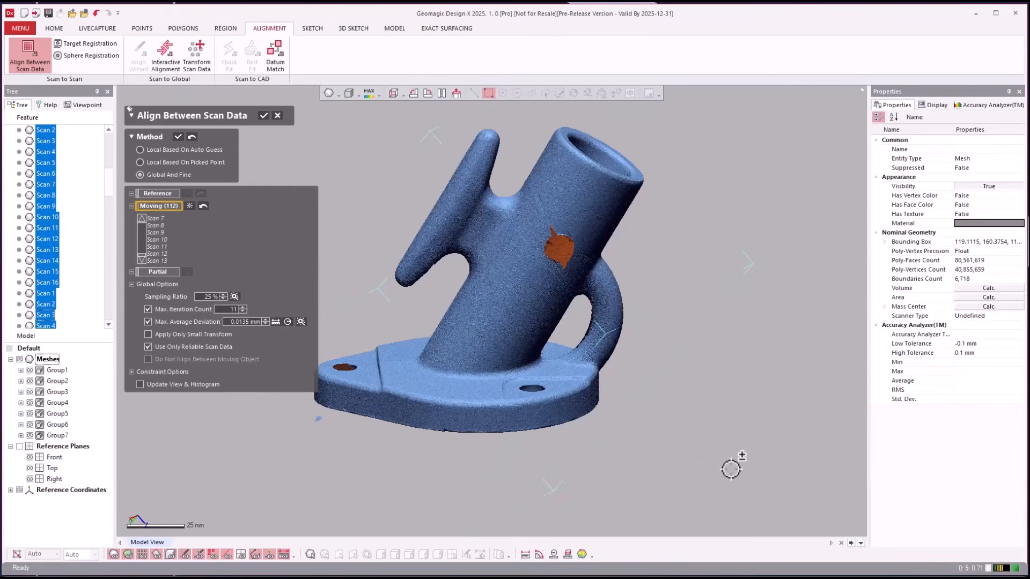
- Inspect the refined alignment around the flange and apply it with OK
scroll(697, 456, "down", 2)
scroll(391, 391, "up", 10)
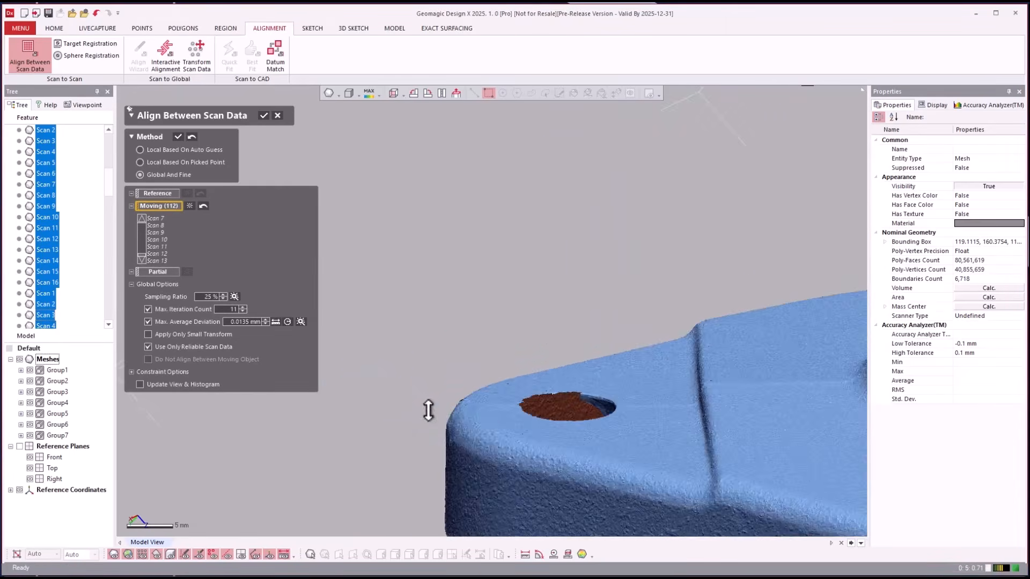
scroll(443, 402, "up", 4)
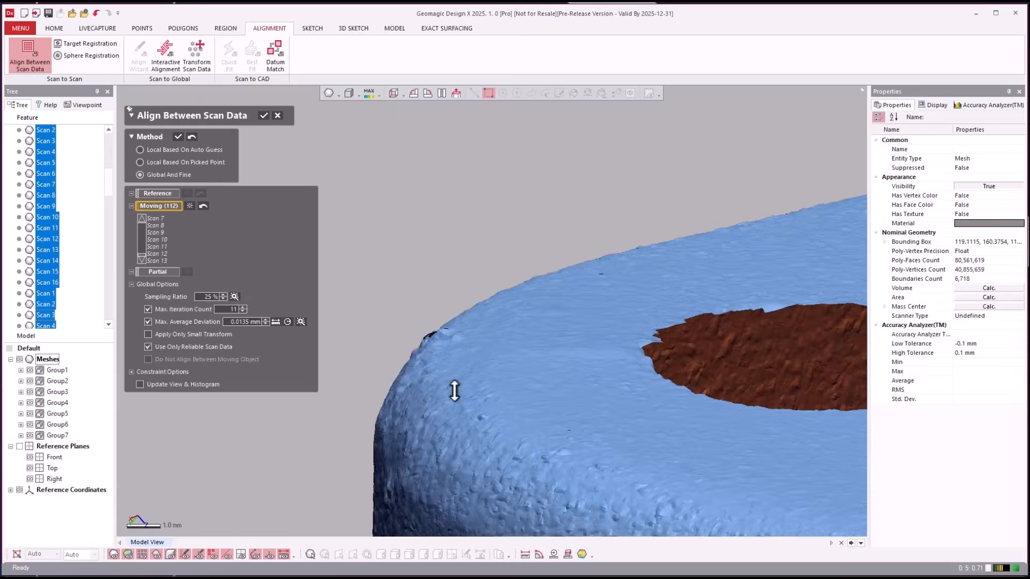
right_click_drag(455, 265, 516, 335)
scroll(471, 343, "down", 3)
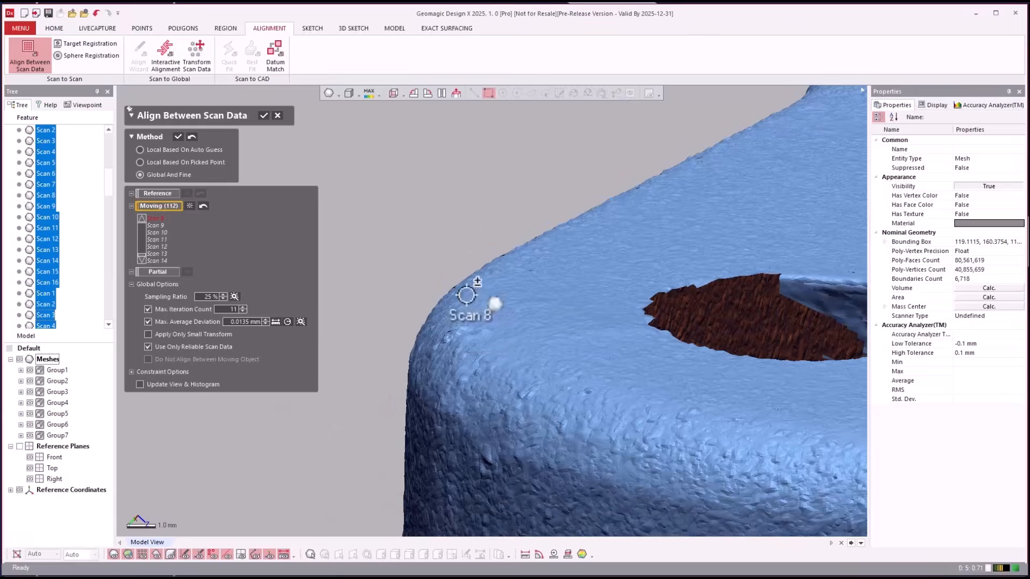
scroll(412, 206, "down", 4)
scroll(412, 206, "down", 6)
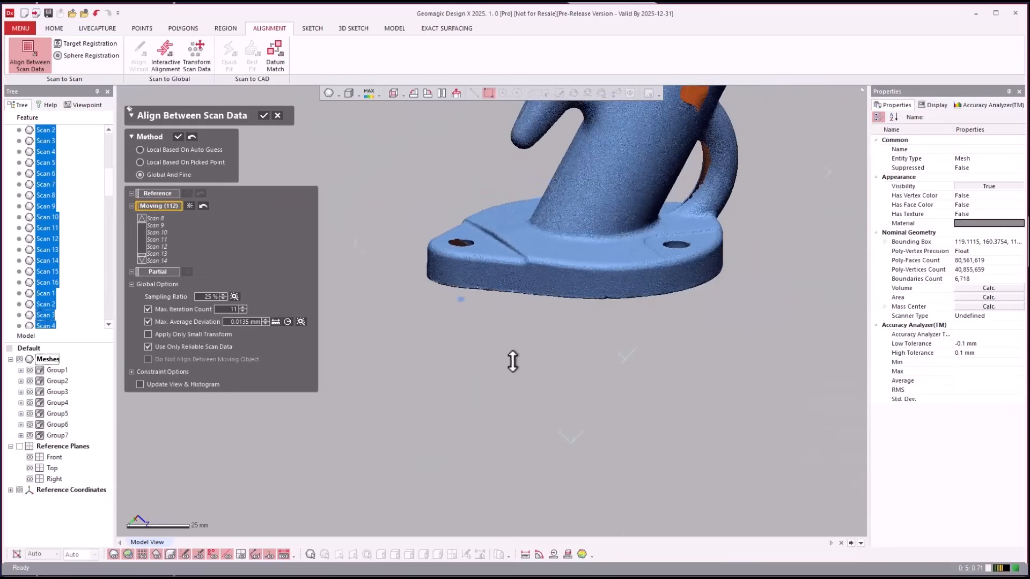
right_click_drag(505, 303, 501, 354, "ctrl")
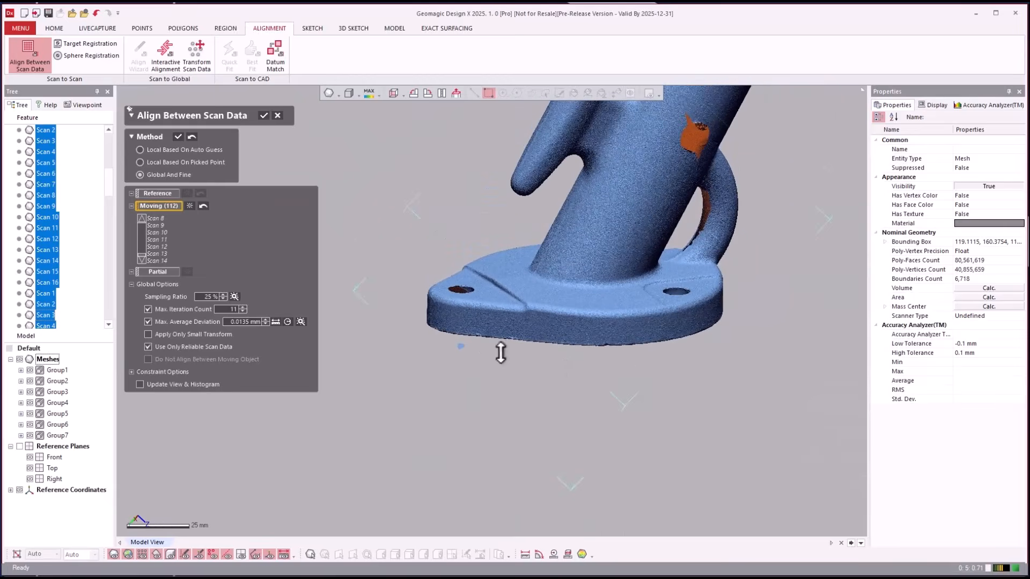
left_click(264, 115)
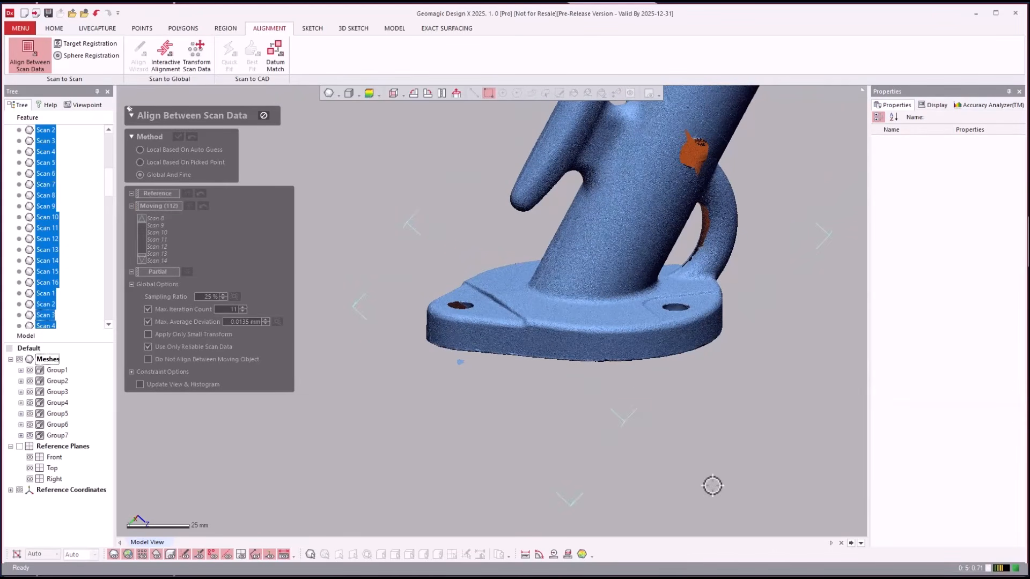
- Select all scan meshes to review their properties after alignment
scroll(601, 331, "down", 3)
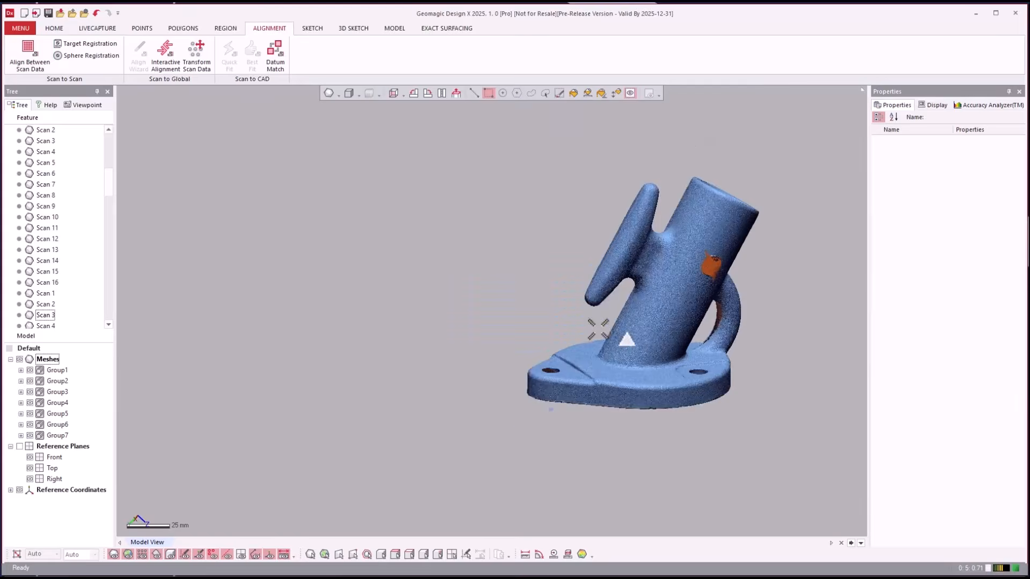
right_click_drag(598, 329, 592, 333, "ctrl")
scroll(703, 402, "up", 3)
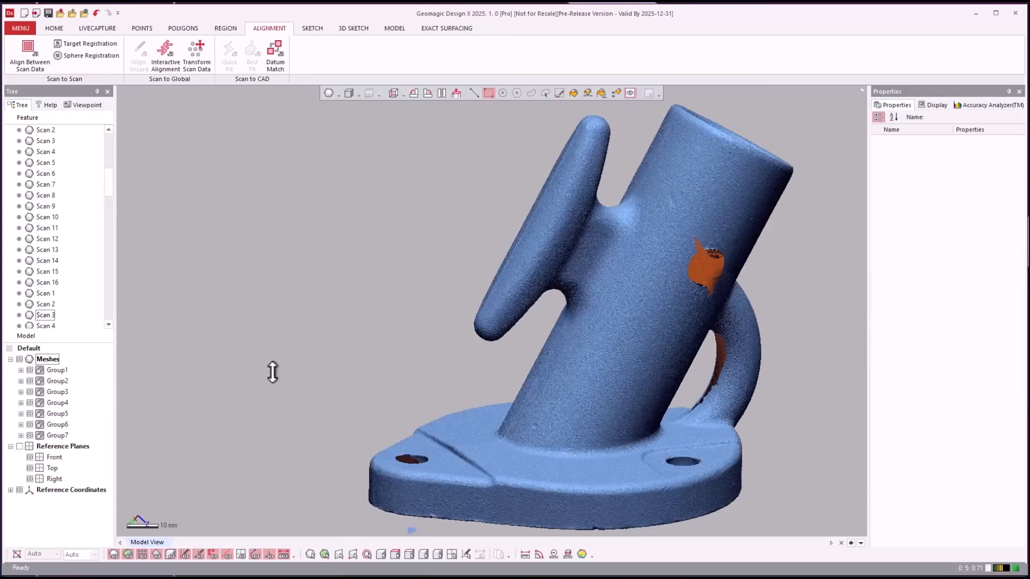
left_click(52, 361)
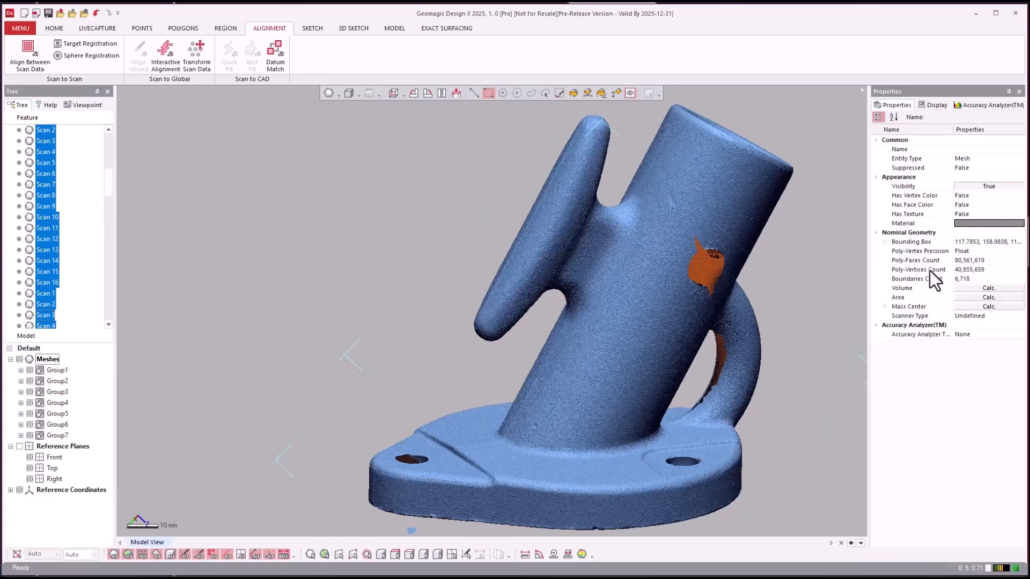
- Clear the scan selection, then box-select faces on the mesh and delete them
left_click(301, 224)
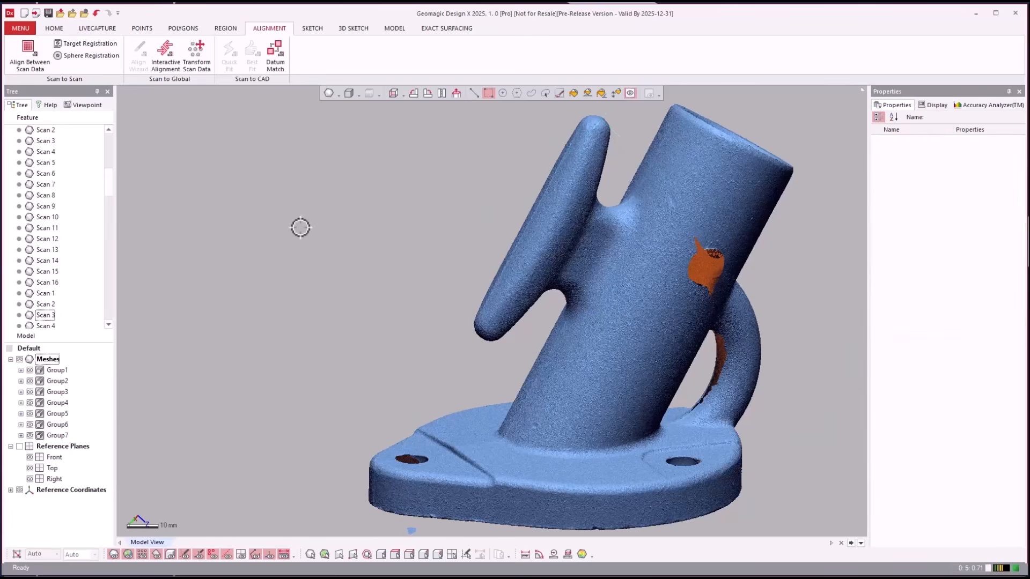
scroll(309, 235, "down", 2)
scroll(546, 360, "up", 2)
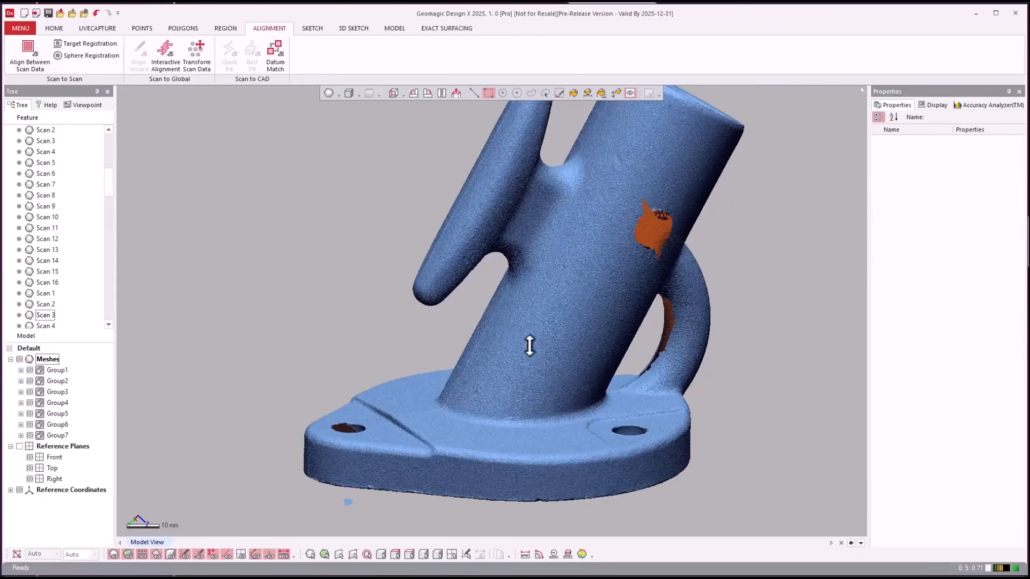
scroll(385, 494, "down", 2)
left_click_drag(379, 500, 405, 468)
key("Delete")
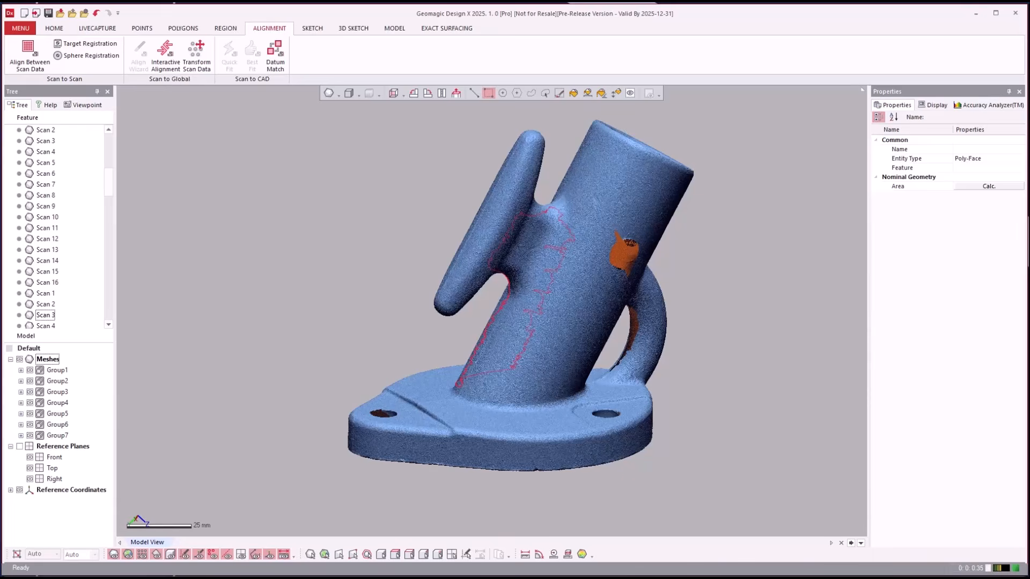
left_click(21, 29)
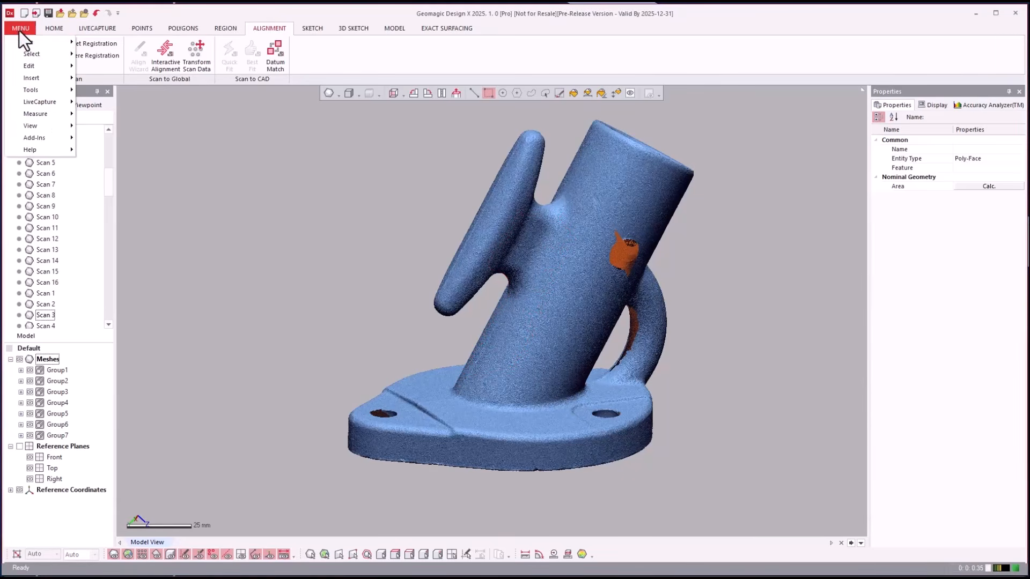
mouse_move(26, 42)
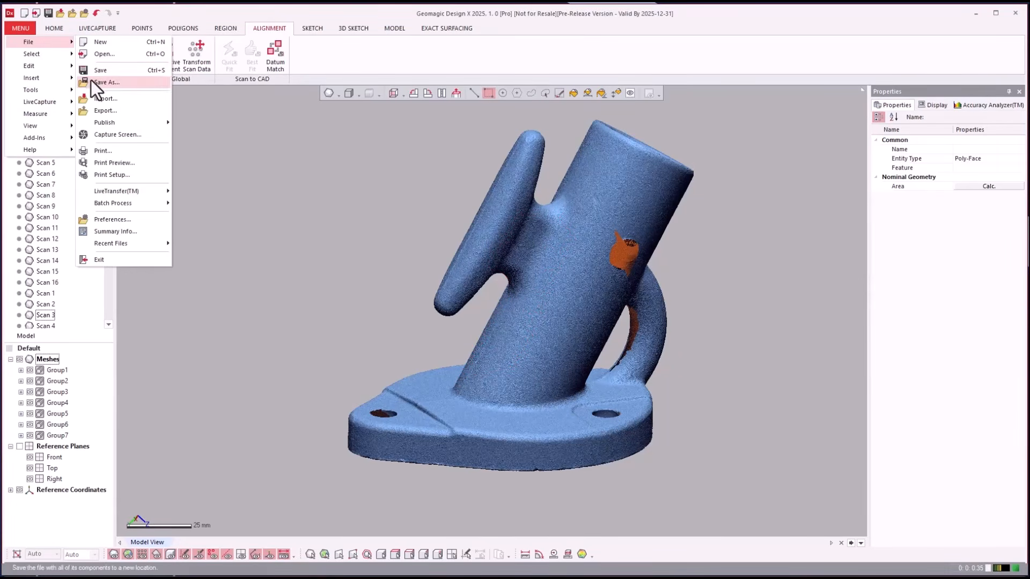
left_click(336, 181)
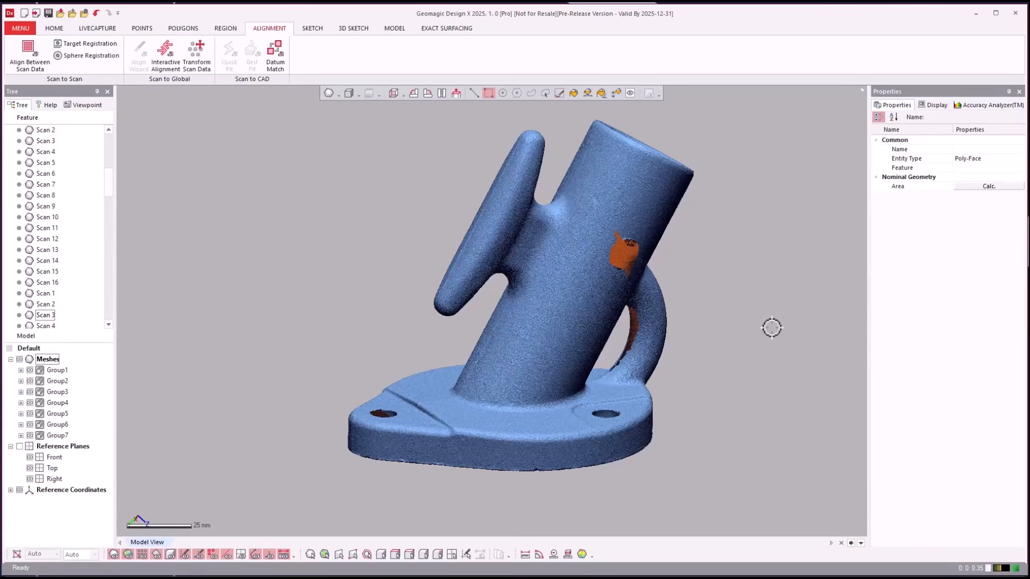
scroll(772, 328, "up", 2)
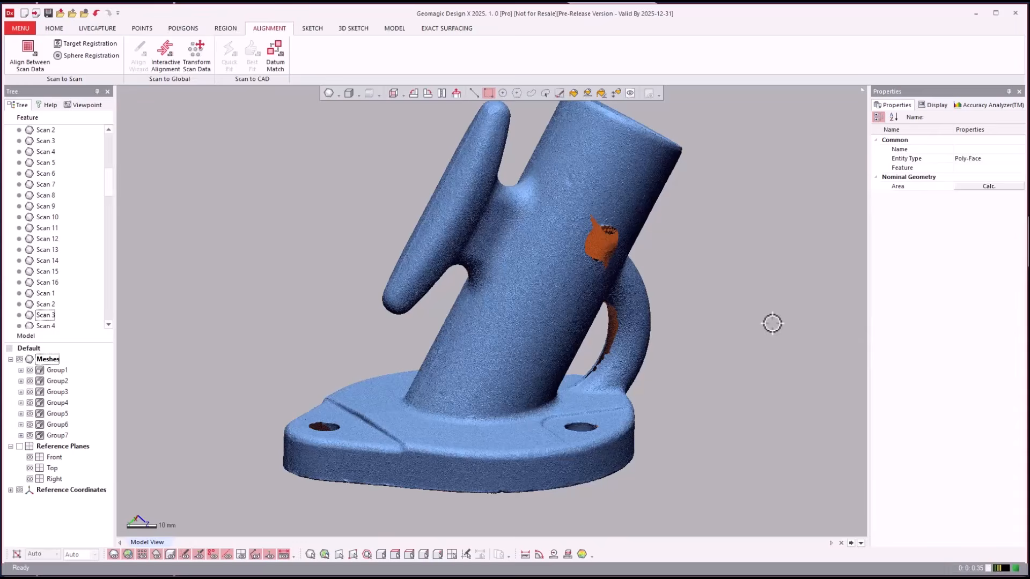
scroll(697, 364, "down", 2)
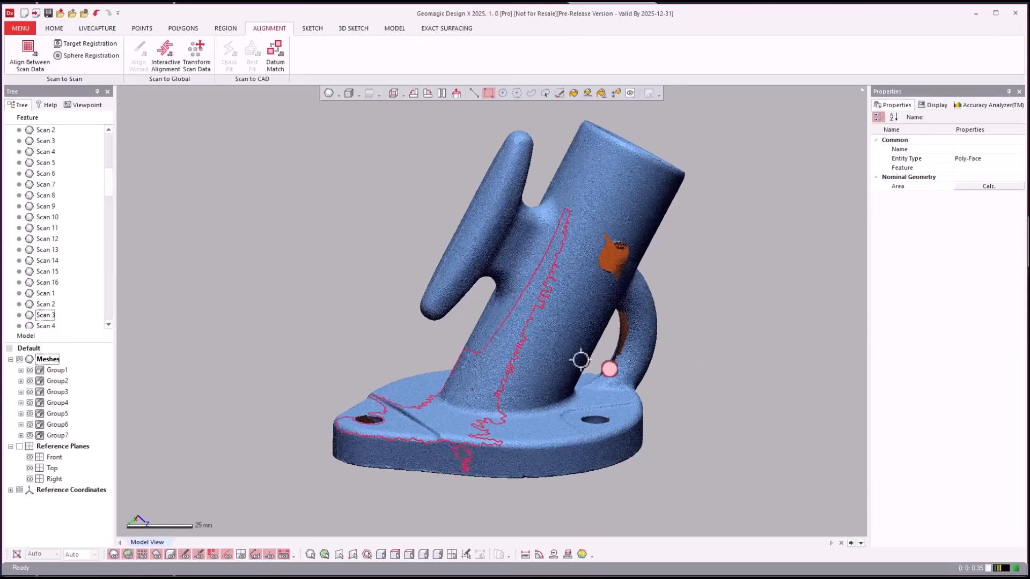
- Merge all scans at Tight geometry capture accuracy with Remove Original Data unchecked
left_click(182, 32)
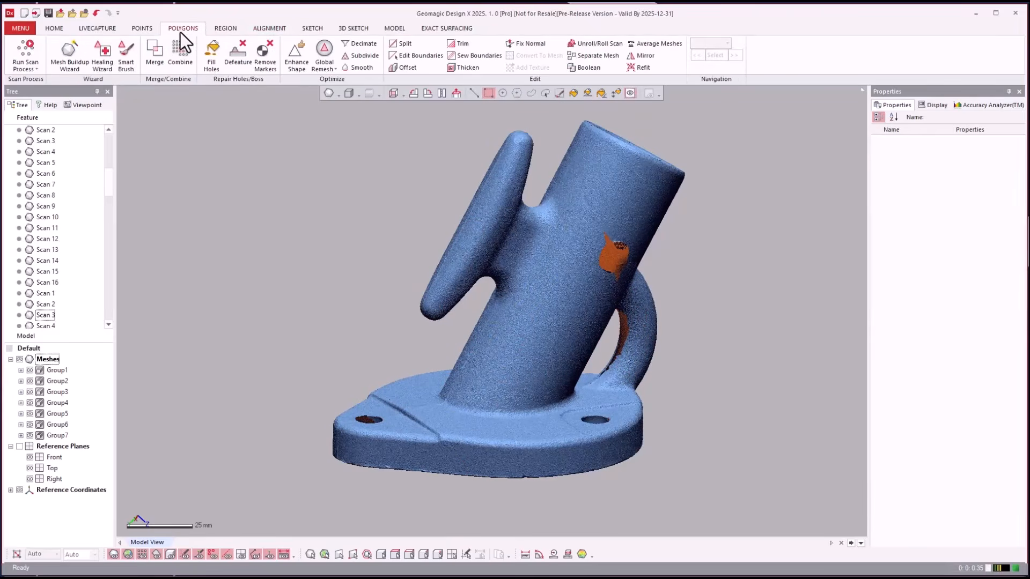
left_click(156, 59)
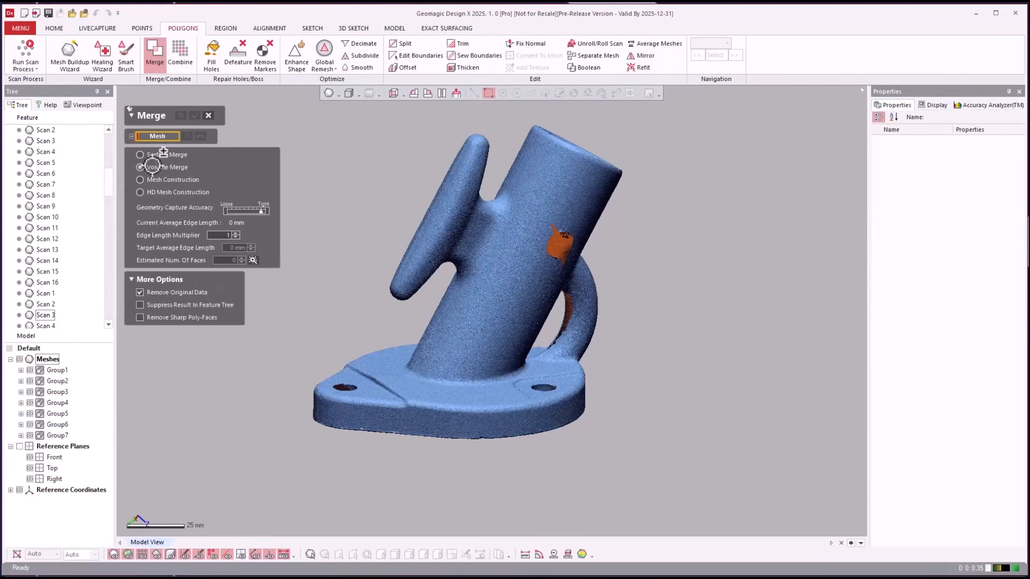
left_click(48, 359)
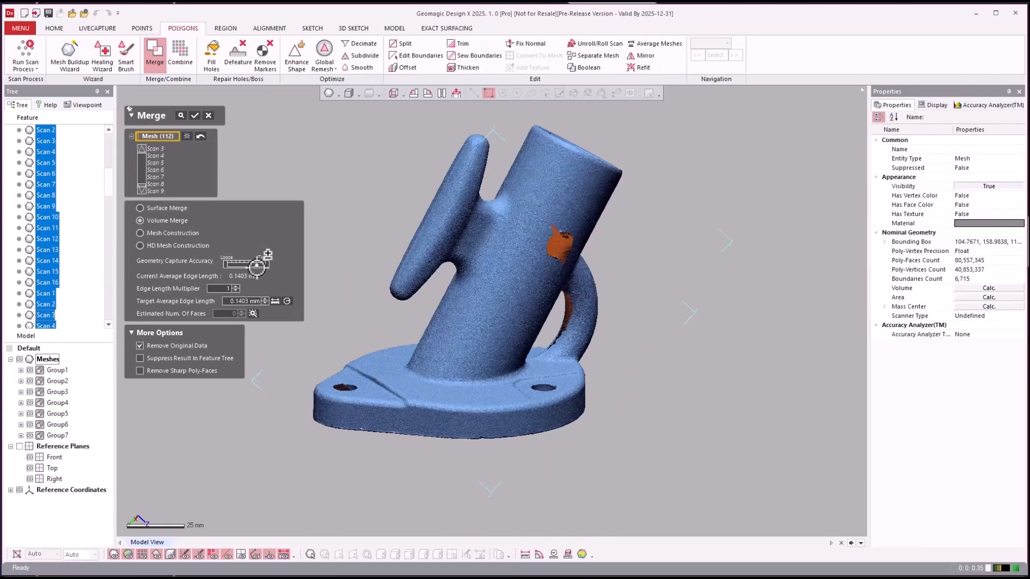
left_click(261, 264)
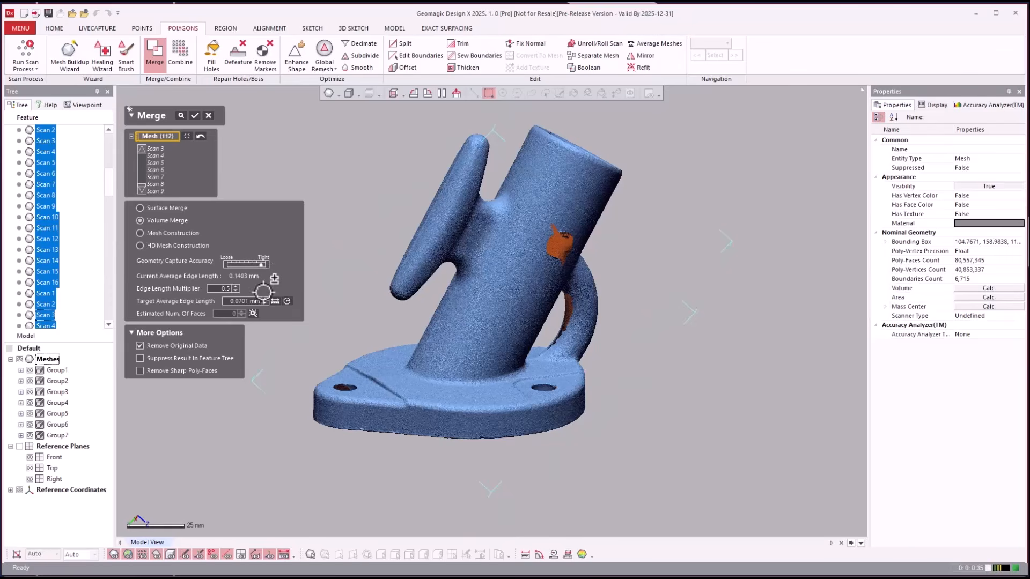
left_click(140, 346)
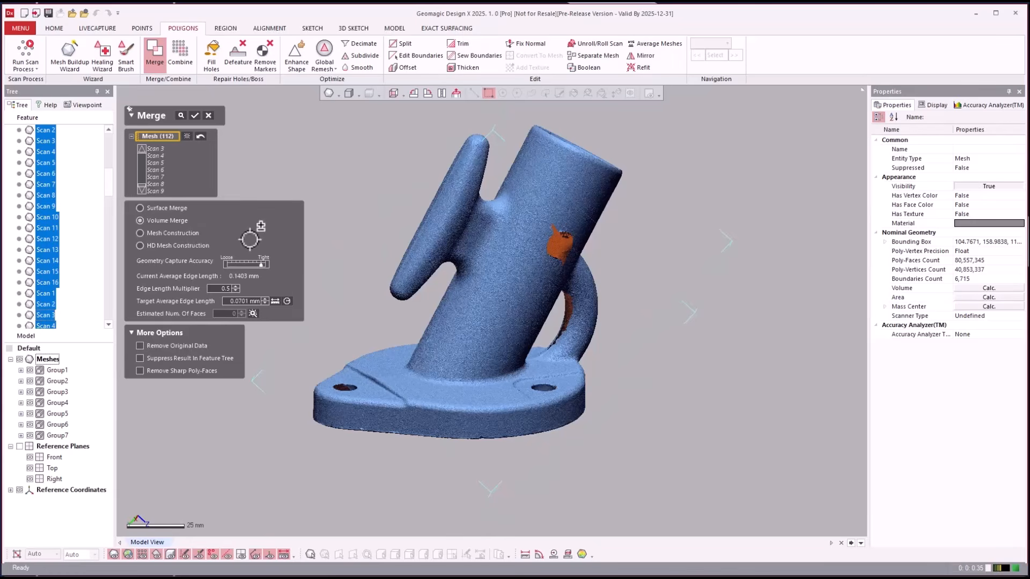
left_click(194, 115)
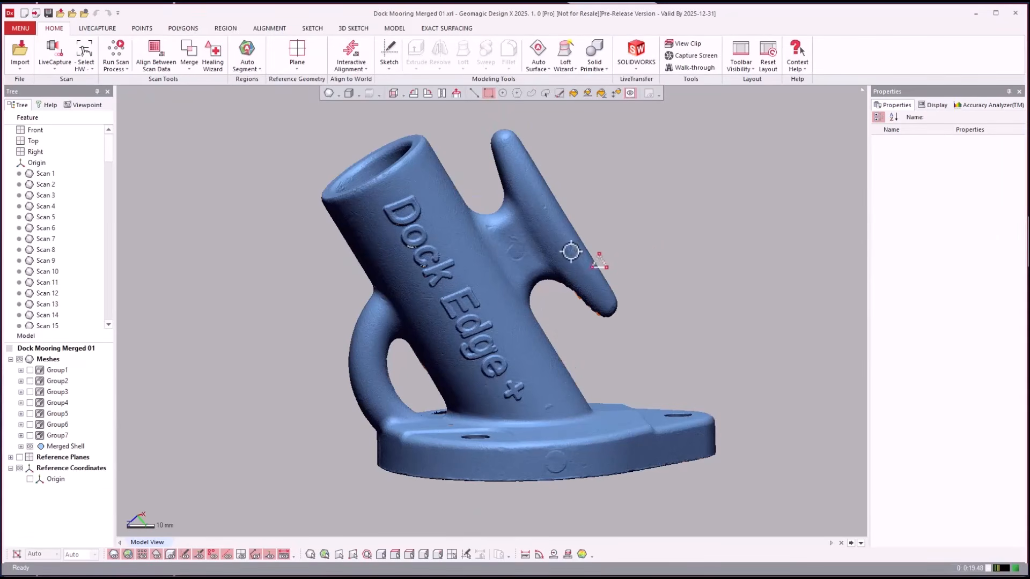
- Rotate the view to inspect the new Merged Shell mesh
mouse_move(669, 242)
right_mouse_down()
mouse_move(607, 276)
mouse_move(584, 315)
mouse_move(602, 269)
mouse_move(630, 255)
right_mouse_up()
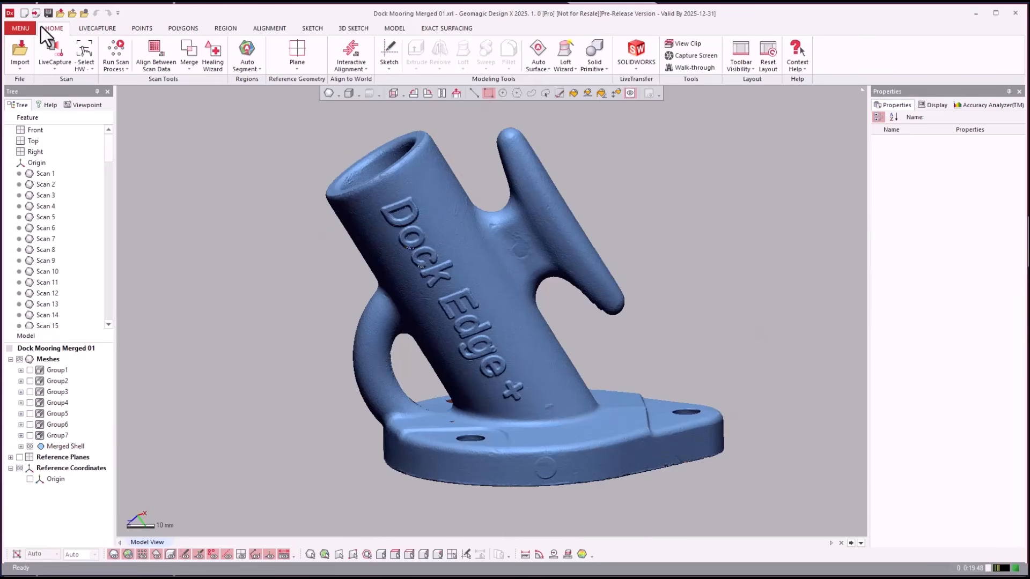
- Save the project, then delete the Group7 scan group
left_click(27, 21)
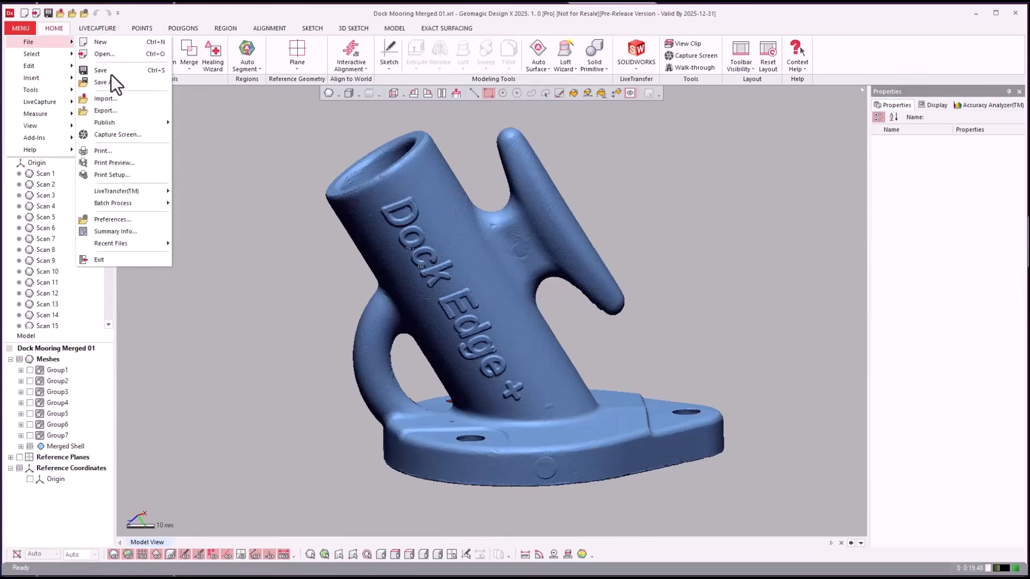
left_click(238, 173)
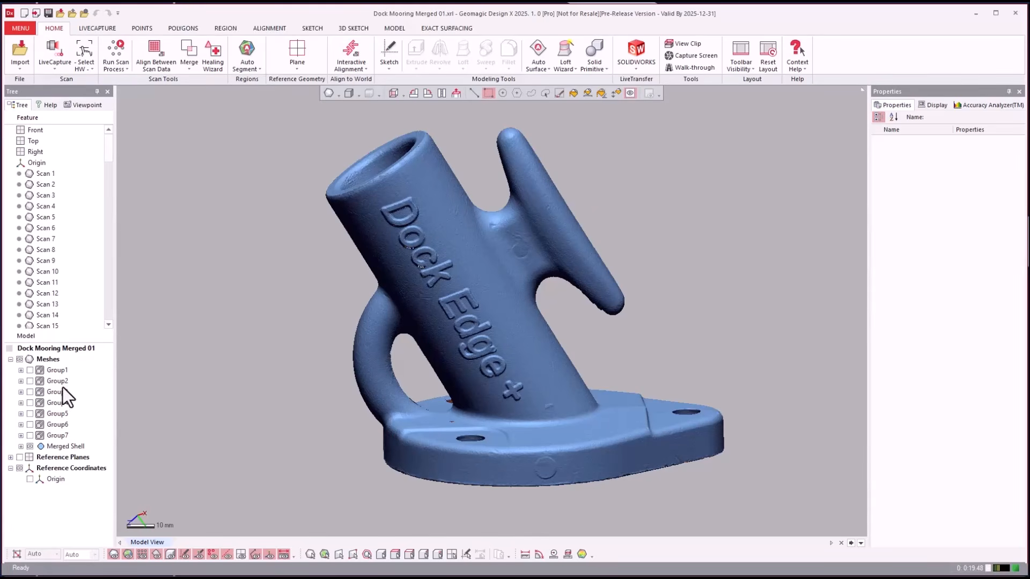
left_click(59, 439)
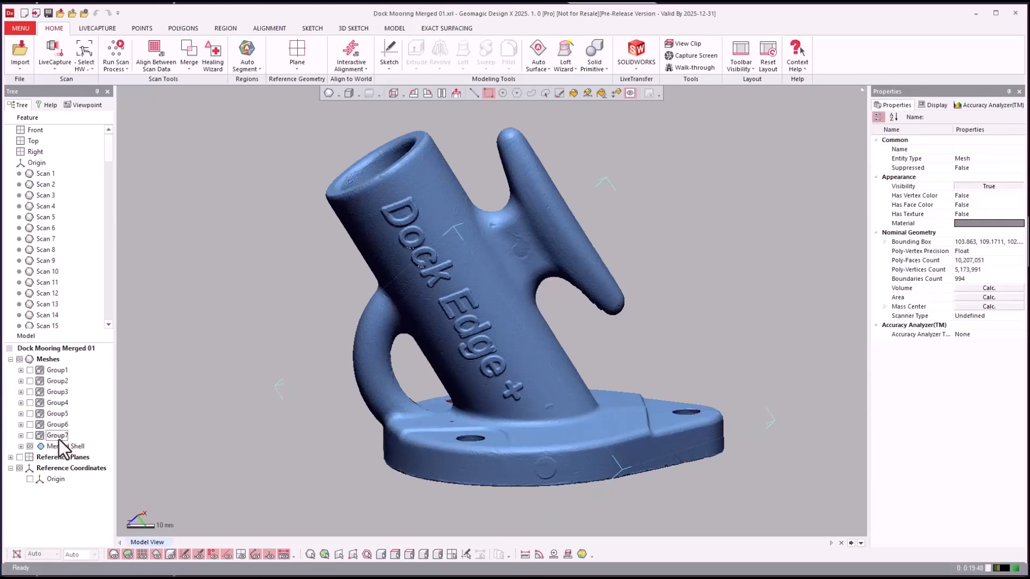
right_click(59, 439)
left_click(87, 506)
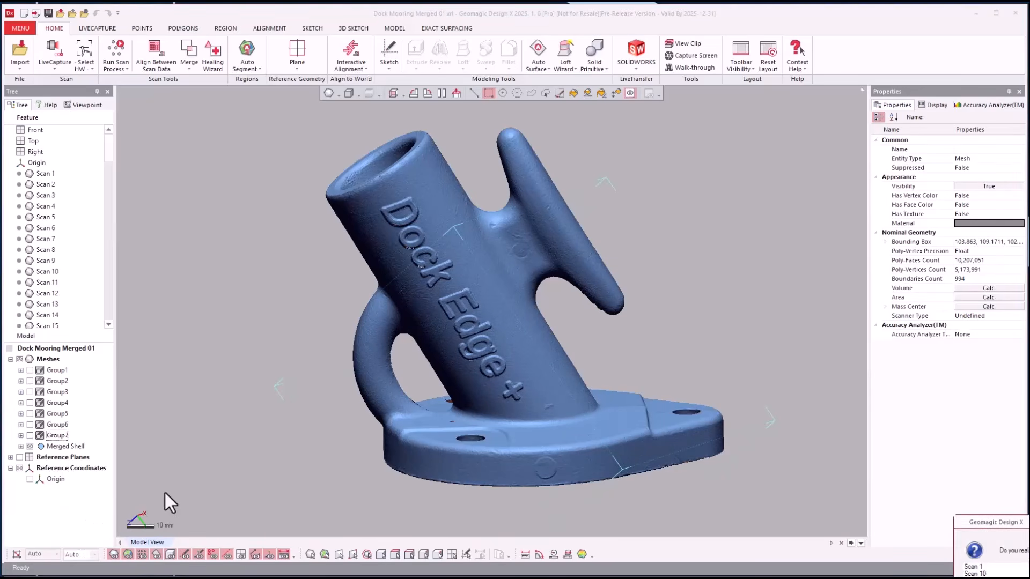
key("Return")
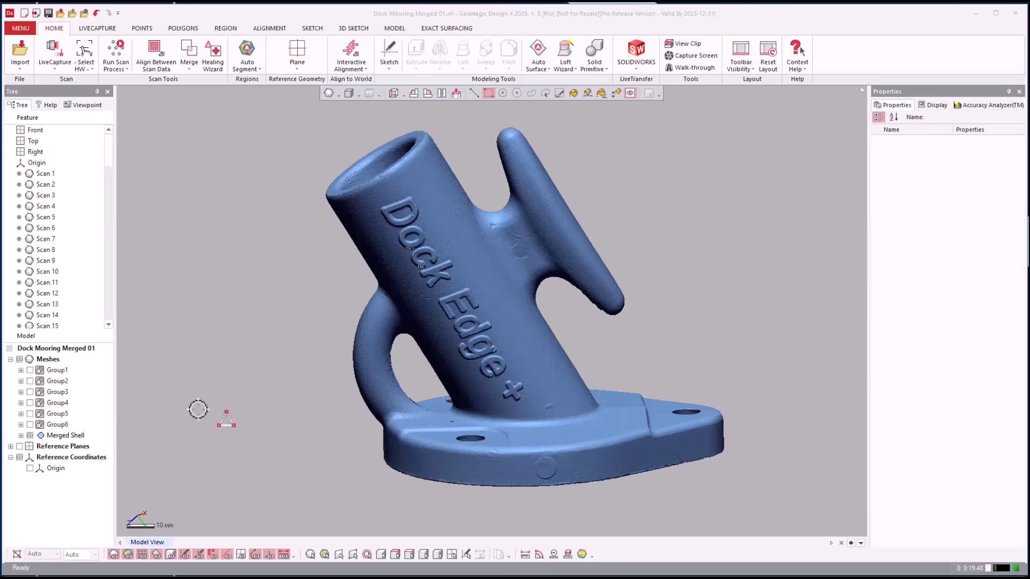
- Ungroup Group6, gather its scans into a new group, and delete that group
left_click(56, 437)
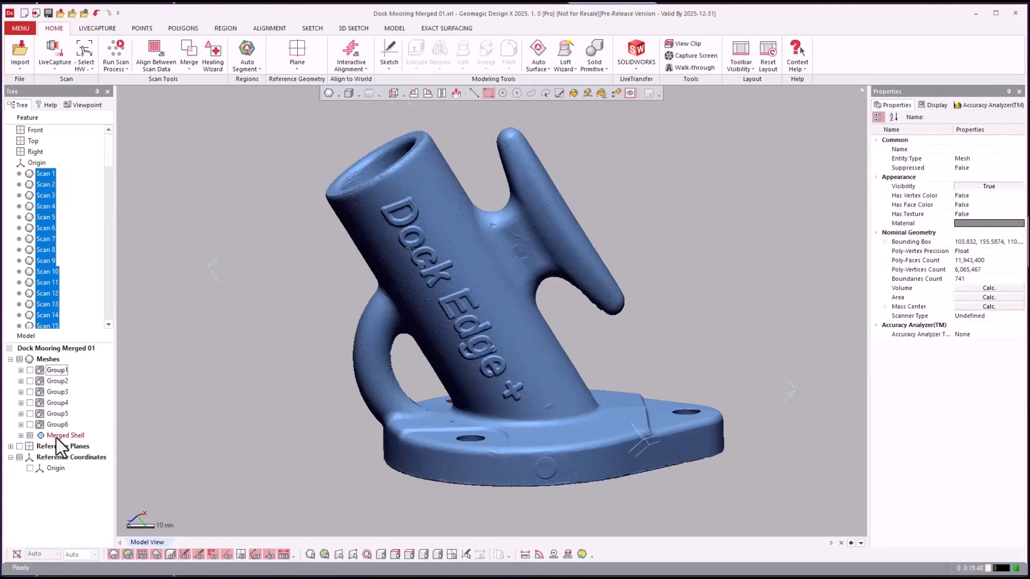
left_click(54, 424)
right_click(56, 423)
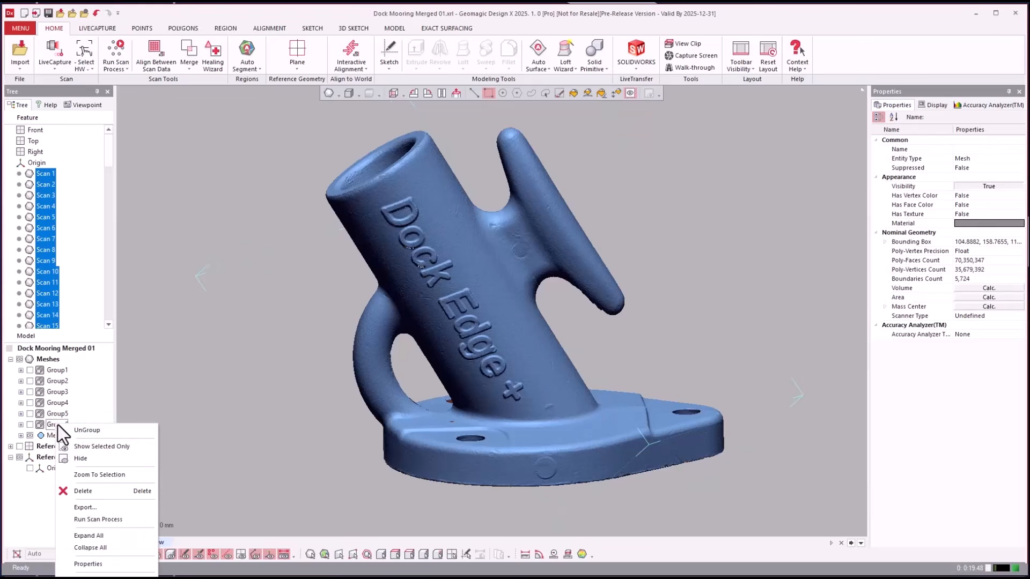
left_click(70, 430)
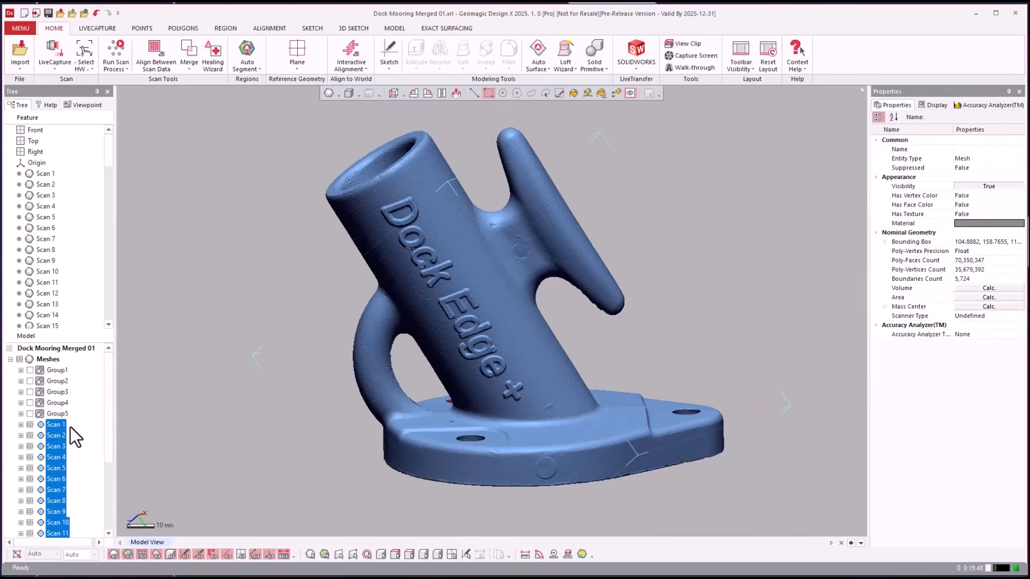
right_click(60, 430)
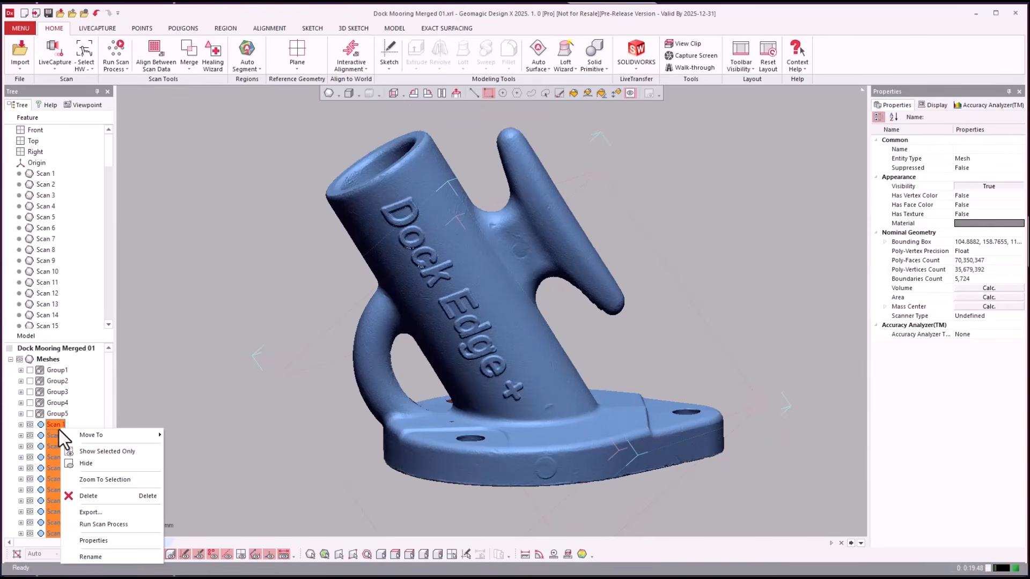
mouse_move(86, 436)
left_click(179, 436)
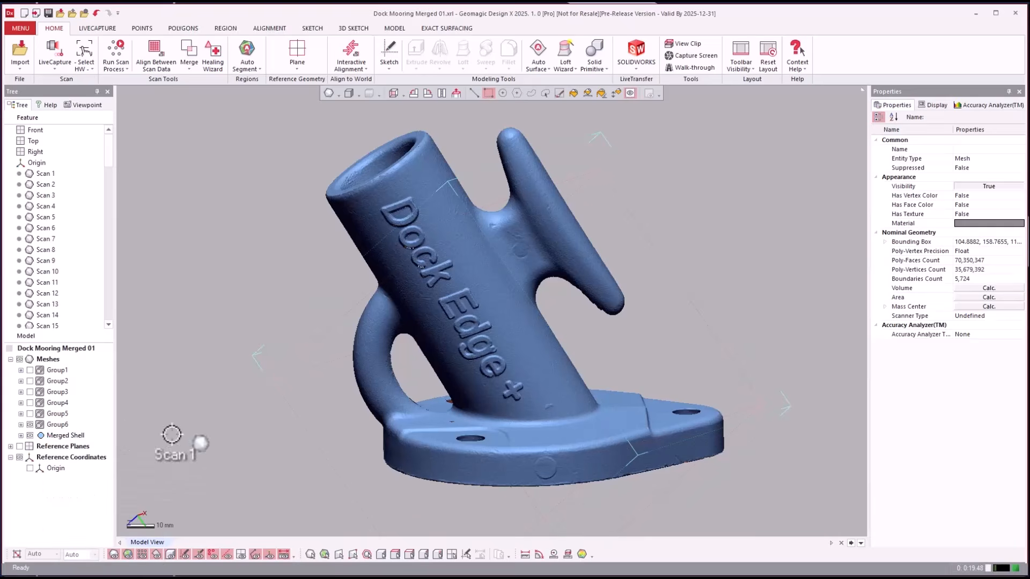
right_click(80, 462)
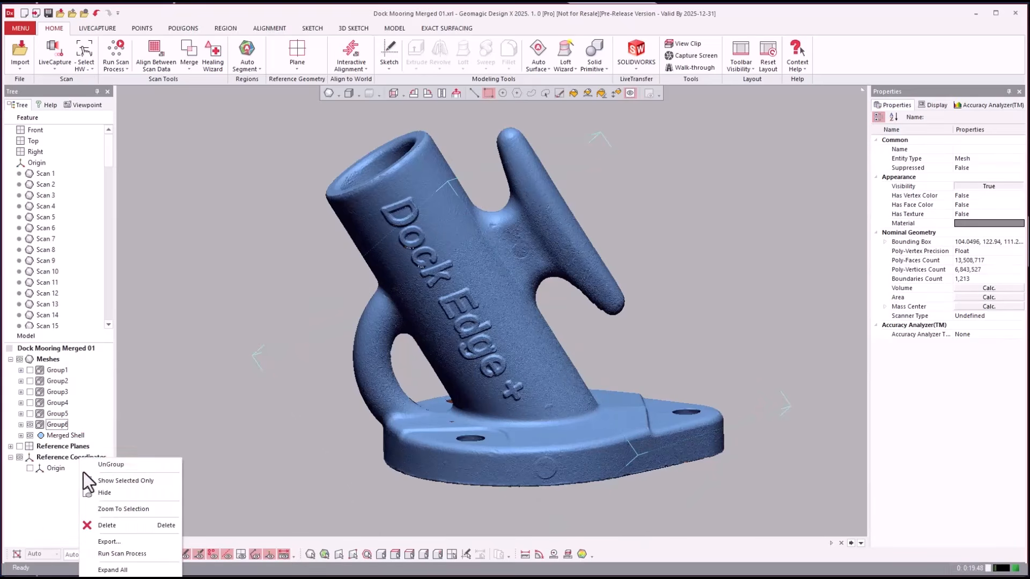
left_click(105, 526)
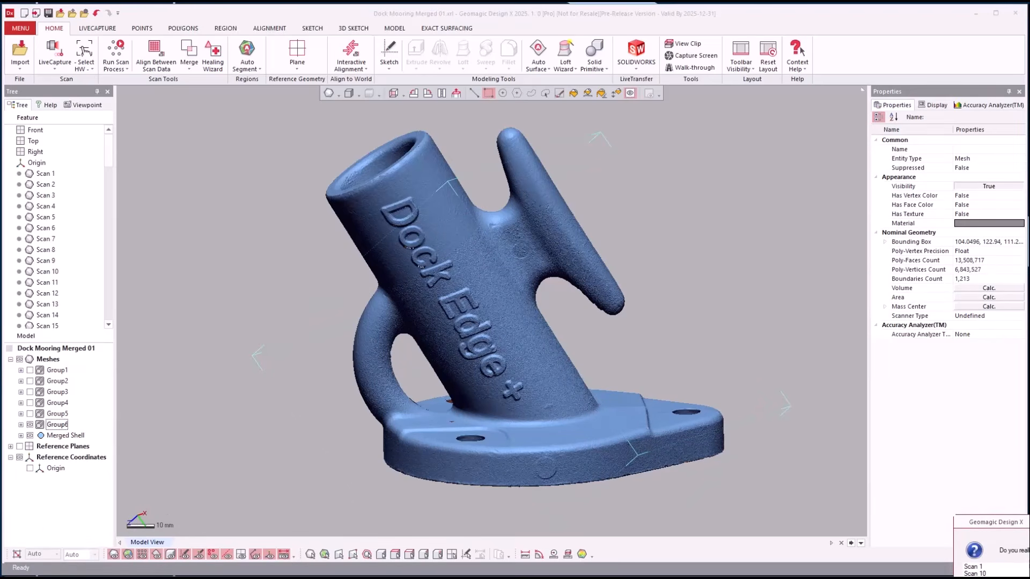
key("Return")
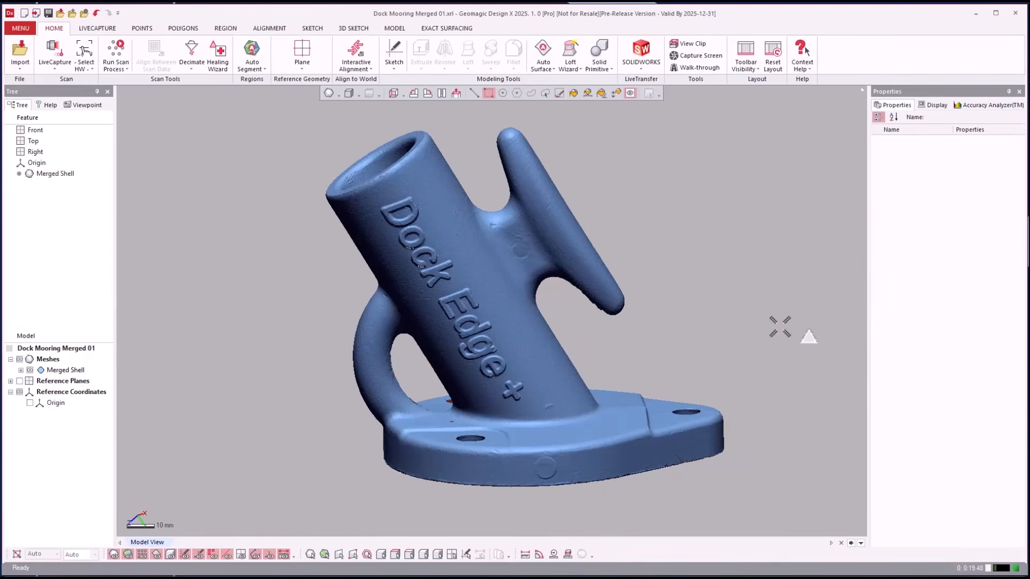
right_click_drag(776, 330, 741, 240)
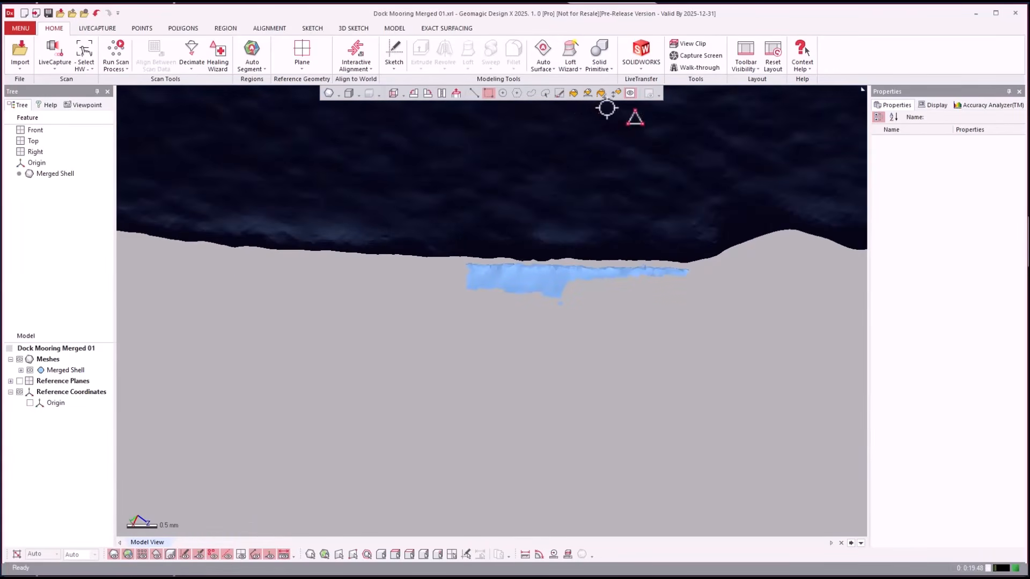
- Fill-select the main mesh body, then invert the poly-face selection onto the stray edge patch
left_click(573, 93)
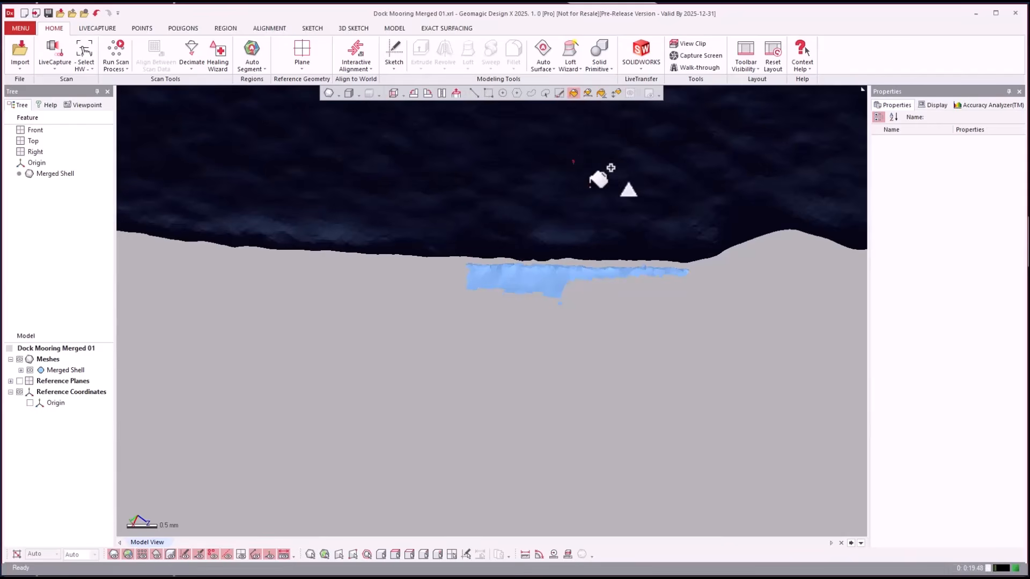
left_click(659, 258)
scroll(621, 327, "down", 10)
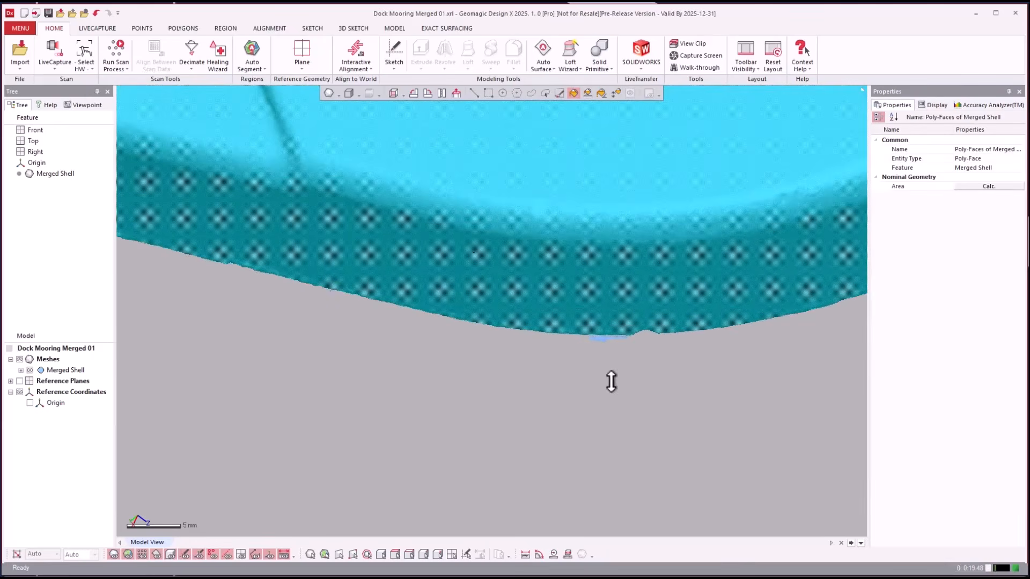
right_click(611, 384)
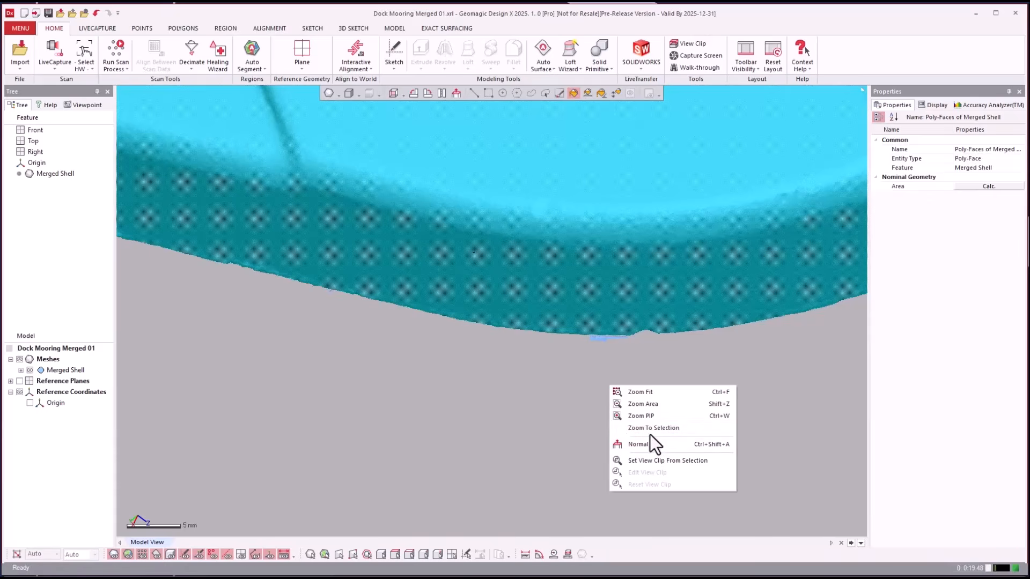
left_click(568, 415)
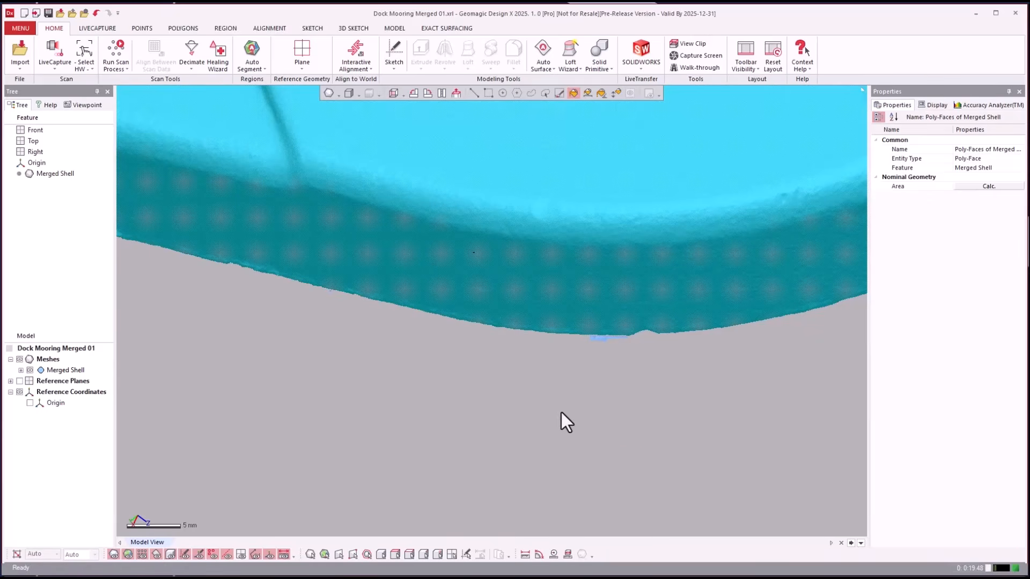
right_click(488, 416)
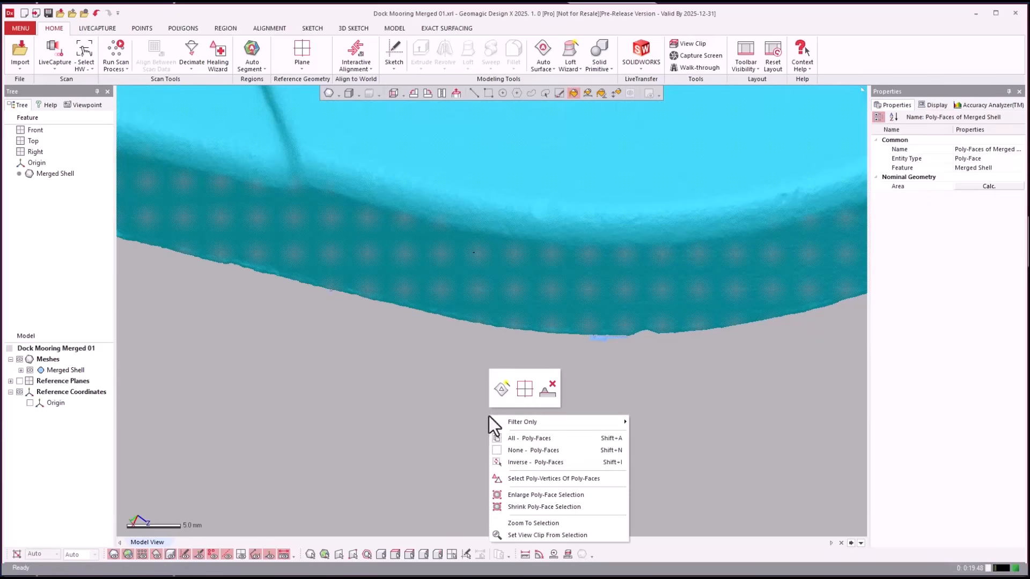
left_click(519, 461)
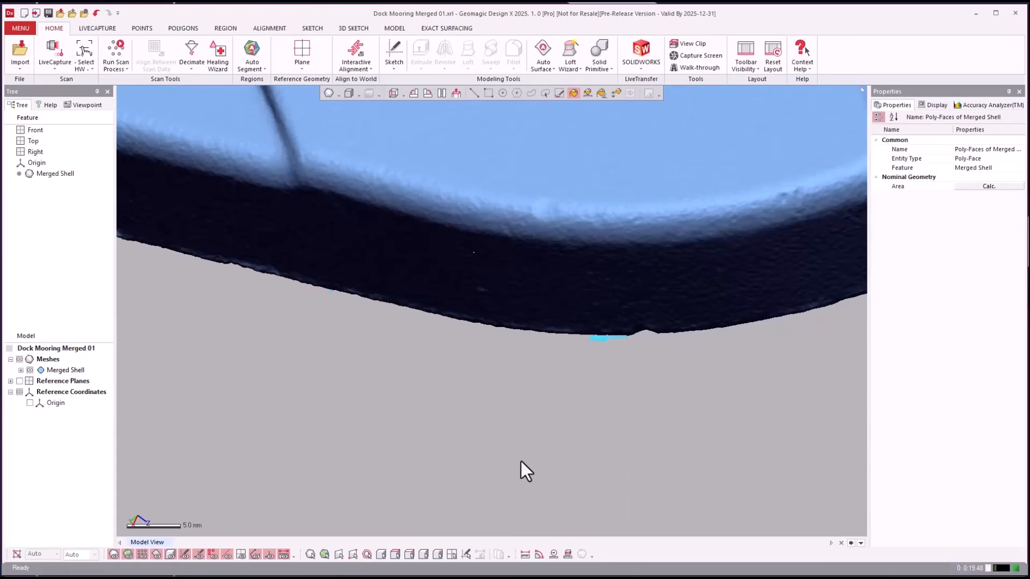
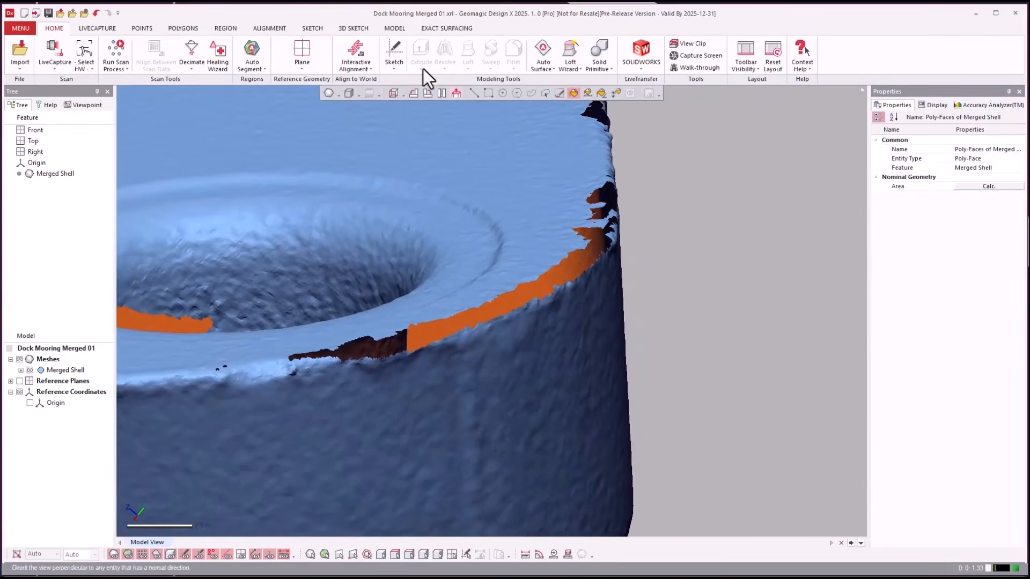
- Start Fill Holes from the POLYGONS tab with Merged Shell as the target mesh
left_click(183, 29)
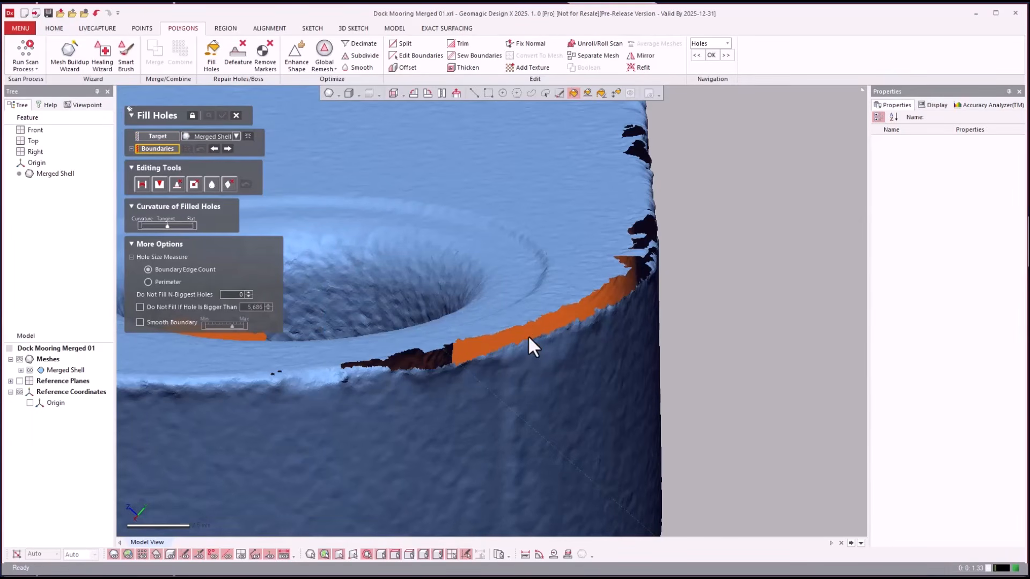
- Fill the counterbore rim gap as Boundary 1, leaving the mesh at 211 boundaries
left_click(553, 329)
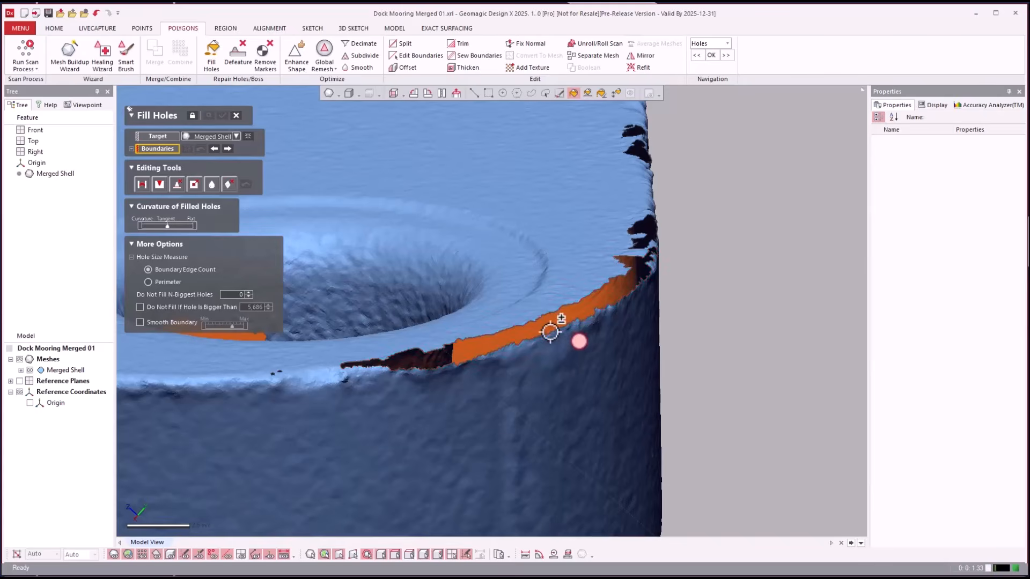
left_click(553, 330)
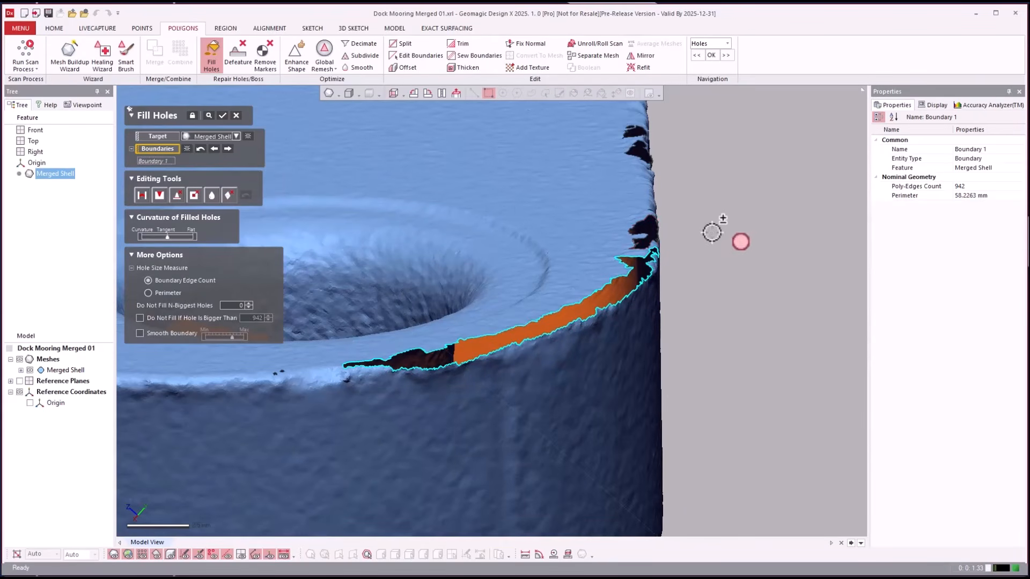
key("Return")
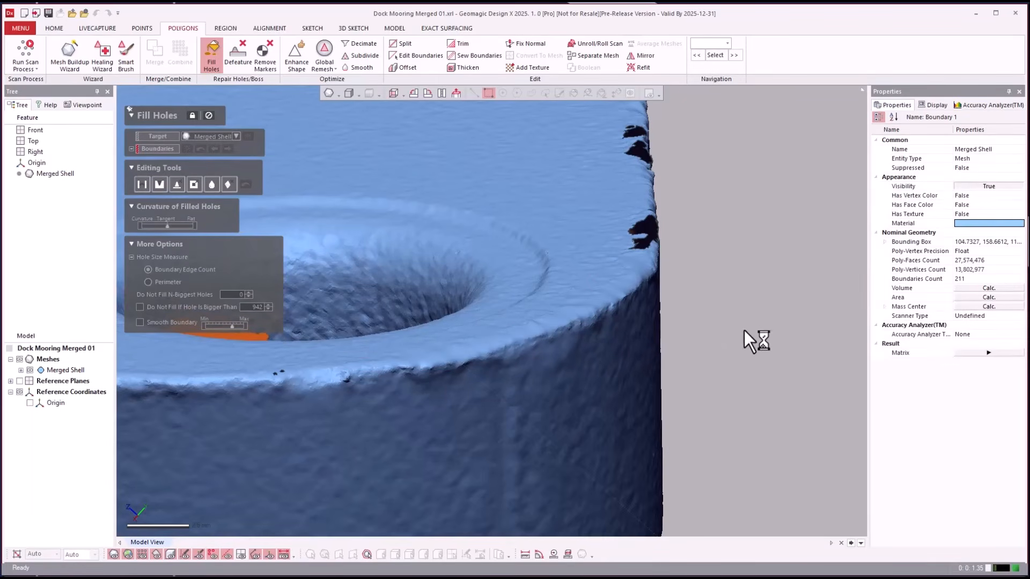
right_click_drag(772, 322, 8, 361)
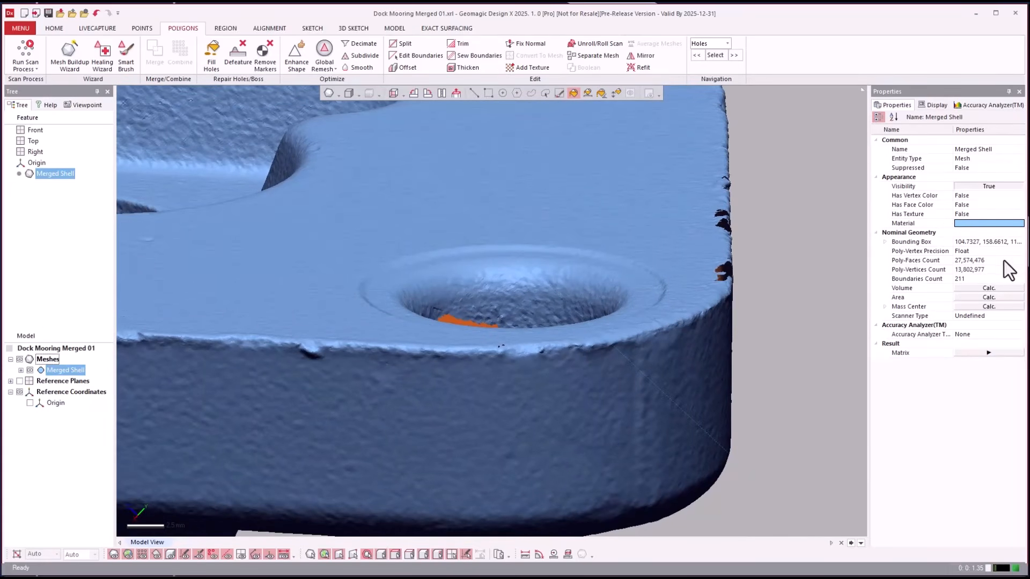
- Check Merged Shell's poly-face count of about 27.5 million and clear the whole-mesh selection
left_click(21, 370)
left_click(57, 390)
right_click_drag(276, 396, 765, 338)
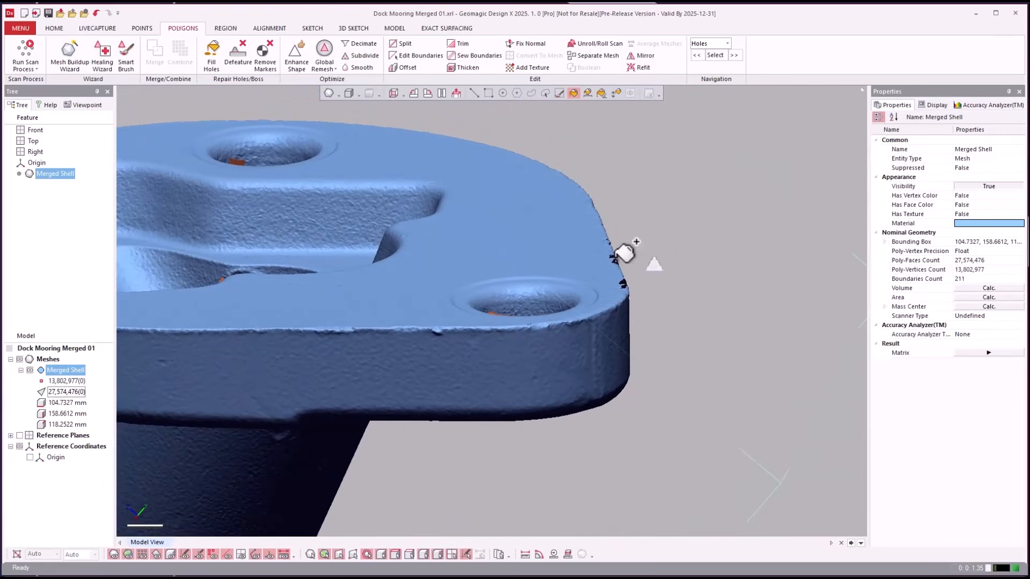
key("ctrl+a")
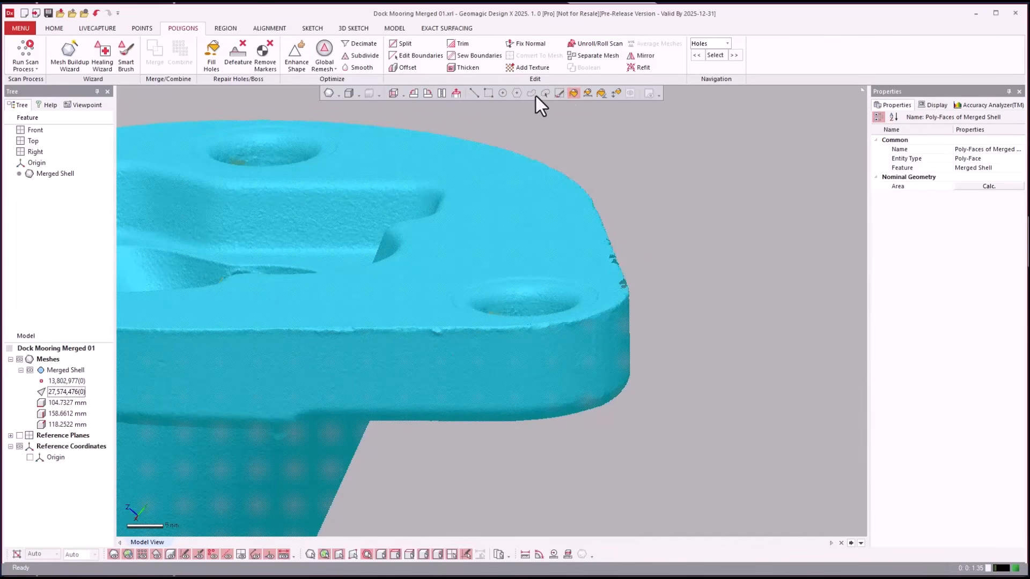
left_click(486, 94)
left_click(683, 208)
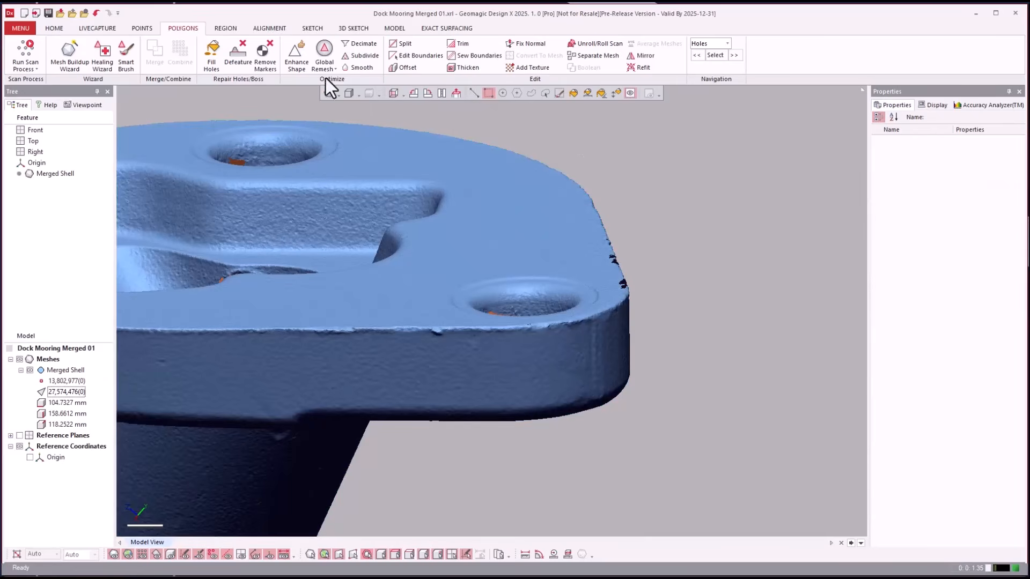
- Decimate Merged Shell to a 2,000,000 poly-face target, yielding 1,999,998 faces
left_click(361, 43)
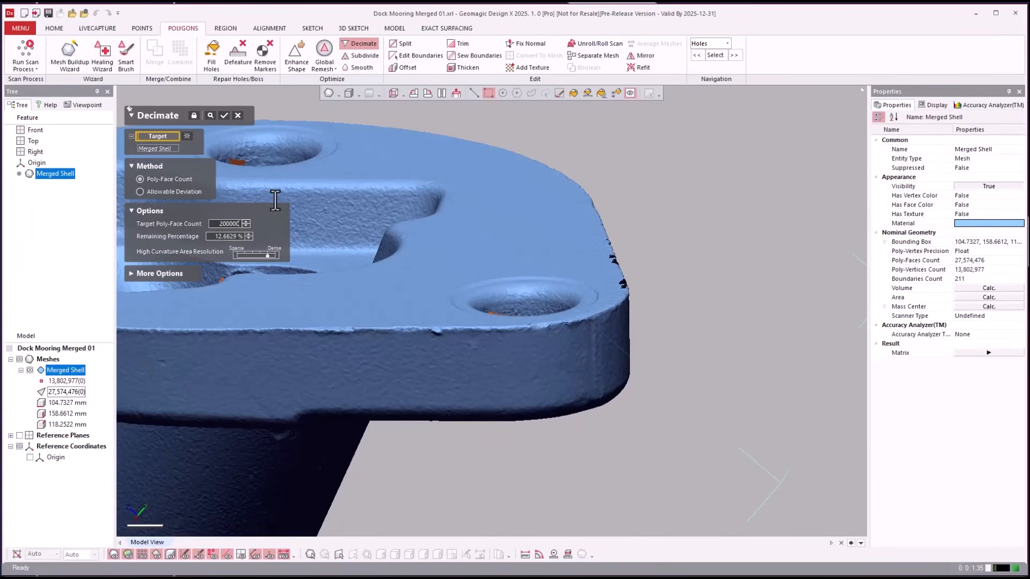
right_click_drag(593, 329, 234, 264)
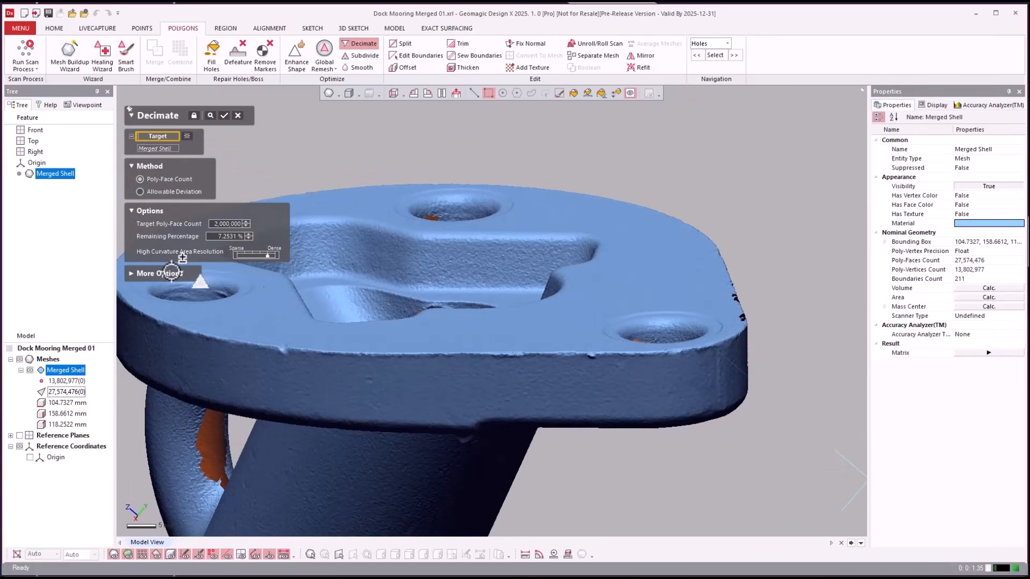
left_click(161, 274)
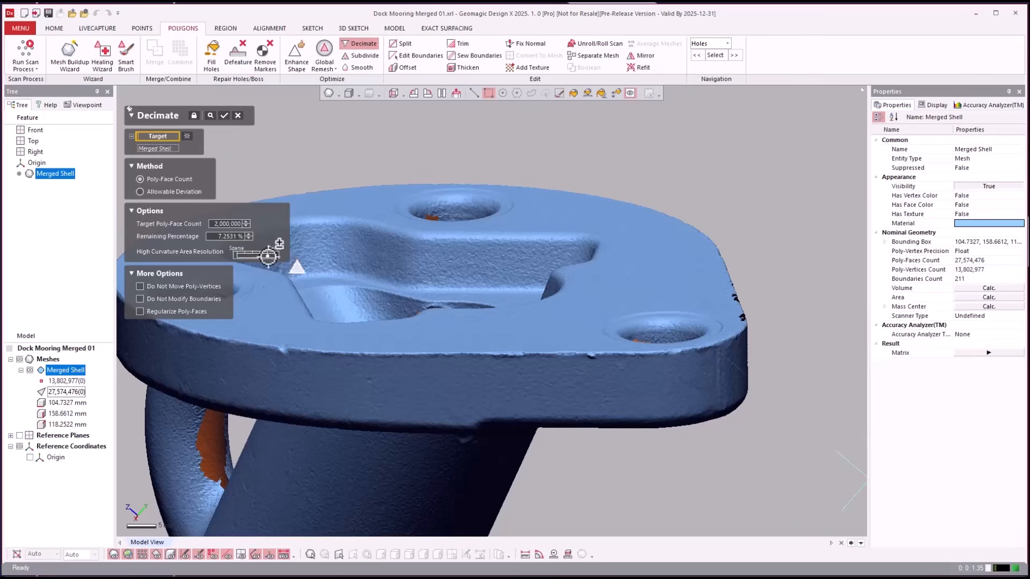
scroll(778, 220, "down", 3)
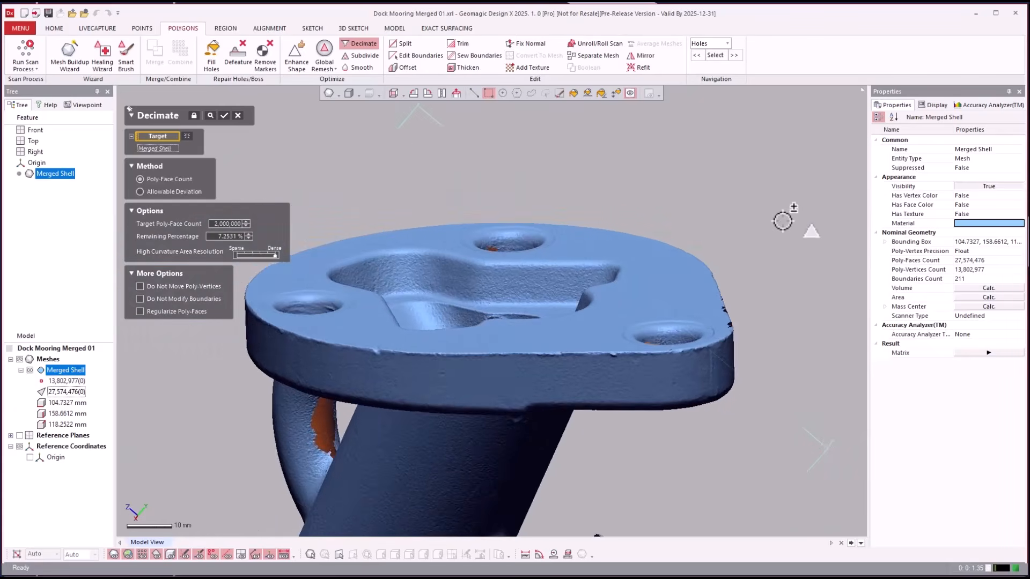
scroll(741, 172, "down", 2)
key("Return")
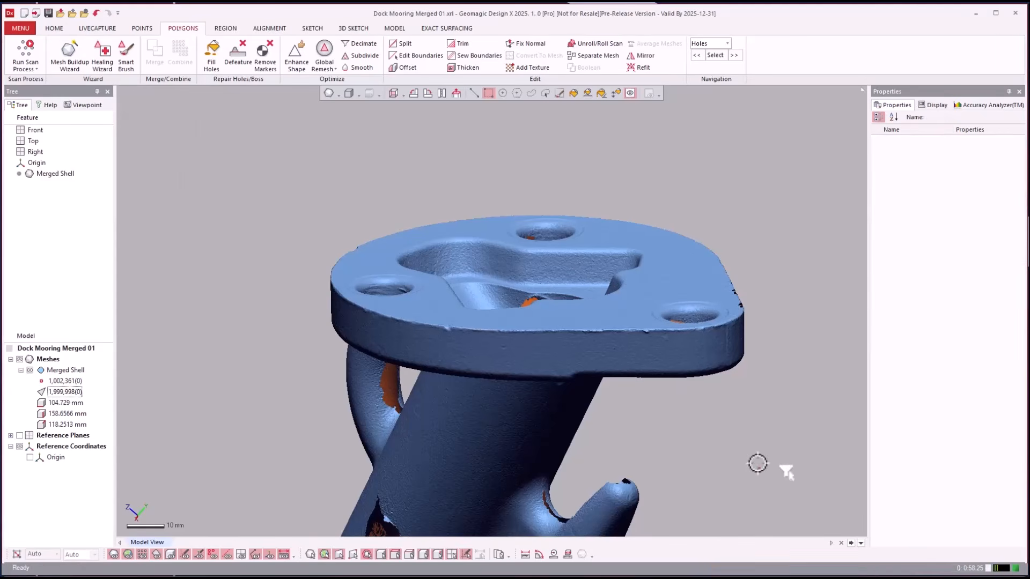
scroll(808, 467, "up", 10)
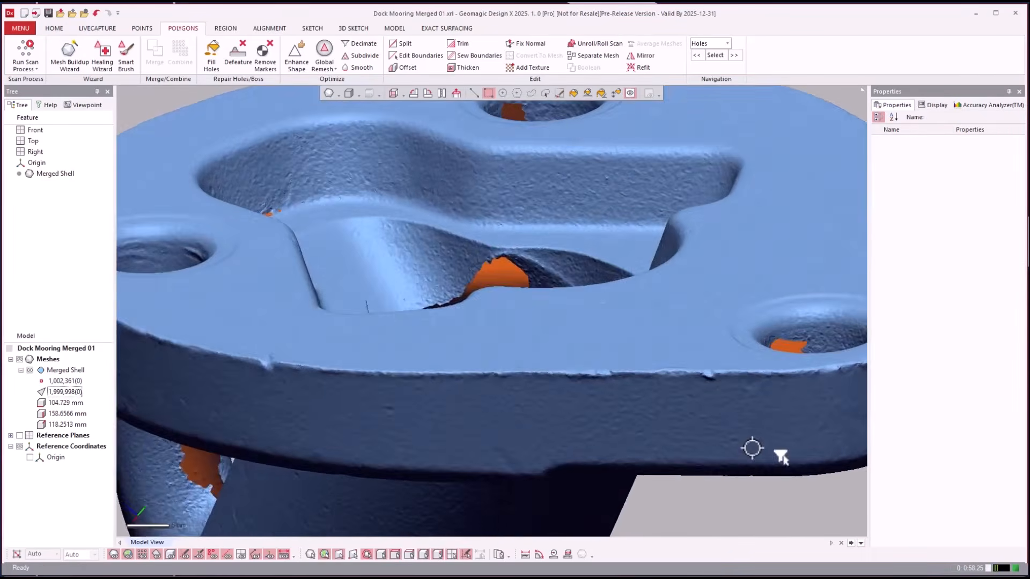
right_click_drag(752, 449, 593, 343)
scroll(628, 349, "up", 4)
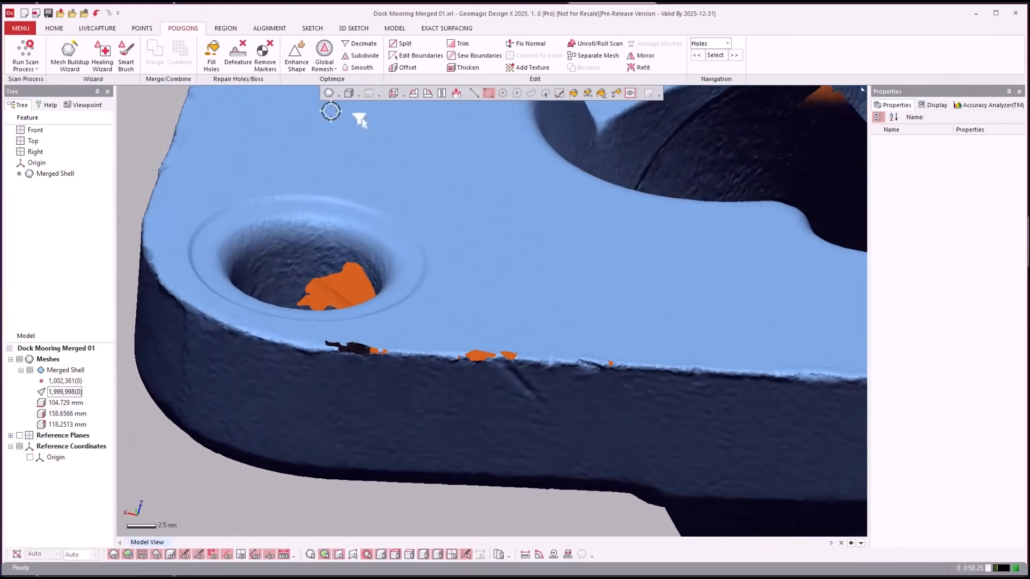
left_click(216, 51)
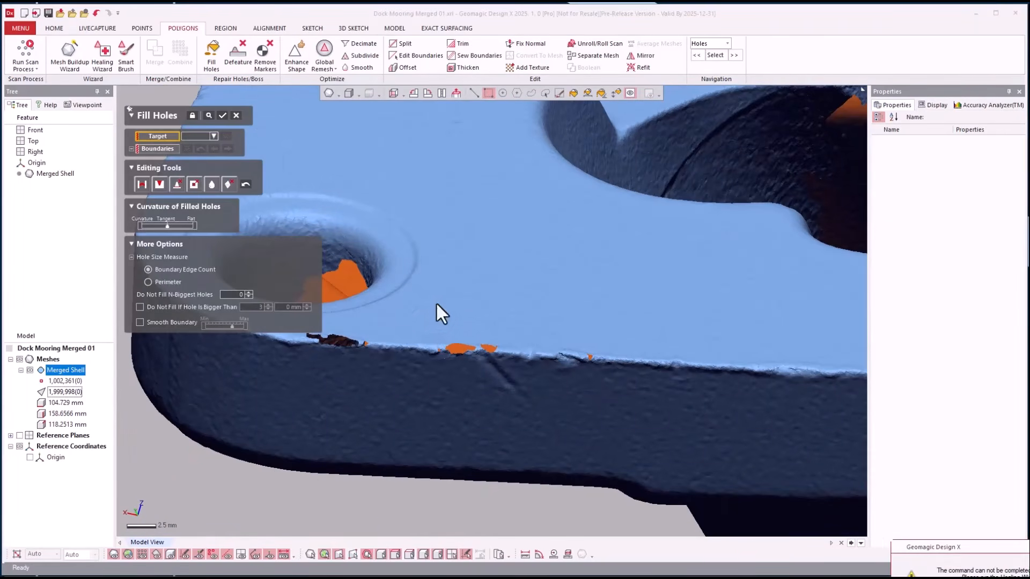
left_click(989, 575)
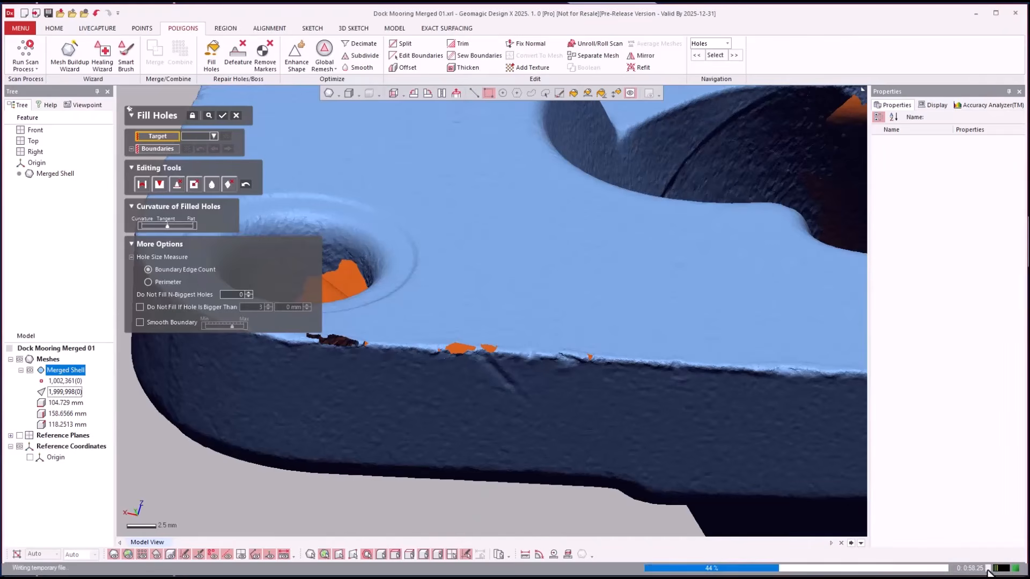
left_click(400, 428)
right_click_drag(400, 428, 394, 421)
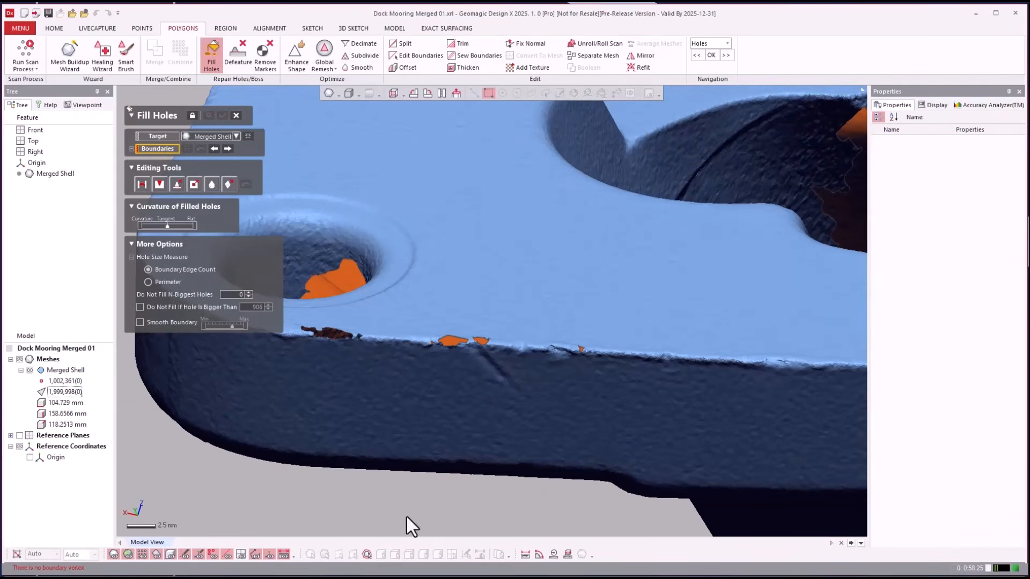
scroll(404, 501, "down", 3)
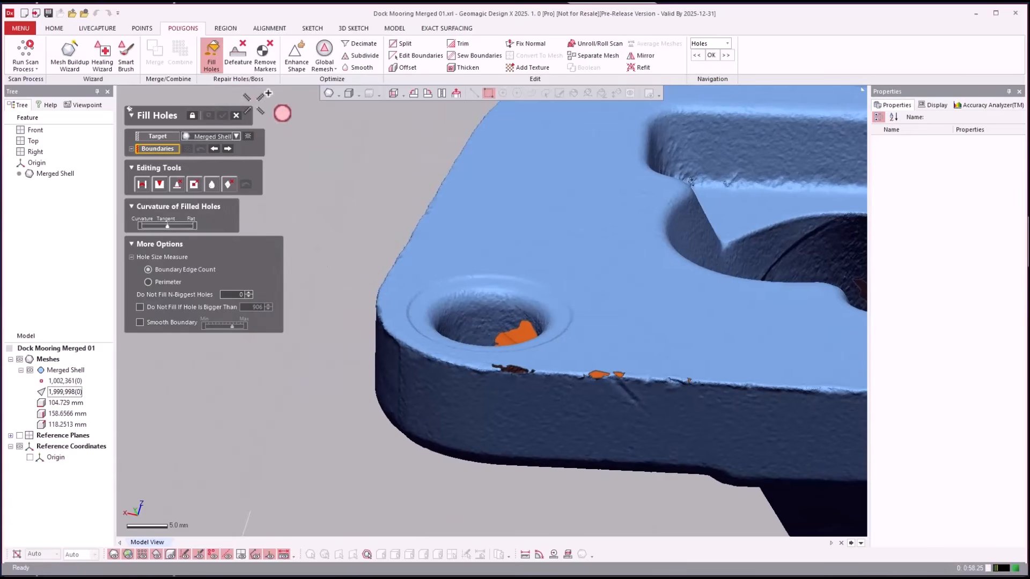
left_click(236, 116)
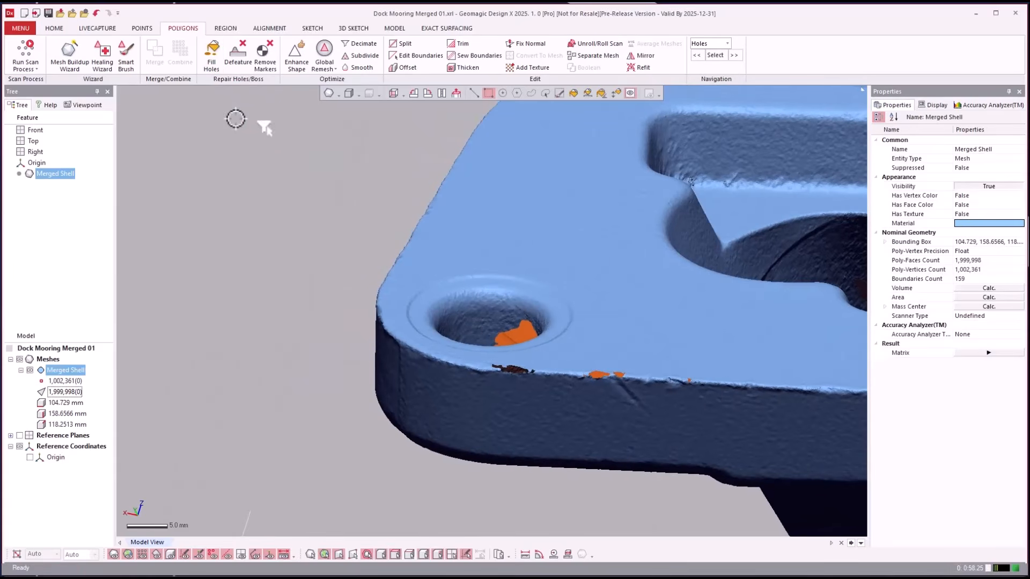
- Heal Merged Shell with the Healing Wizard, leaving 1,999,966 poly-faces and 1,002,275 vertices
left_click(96, 68)
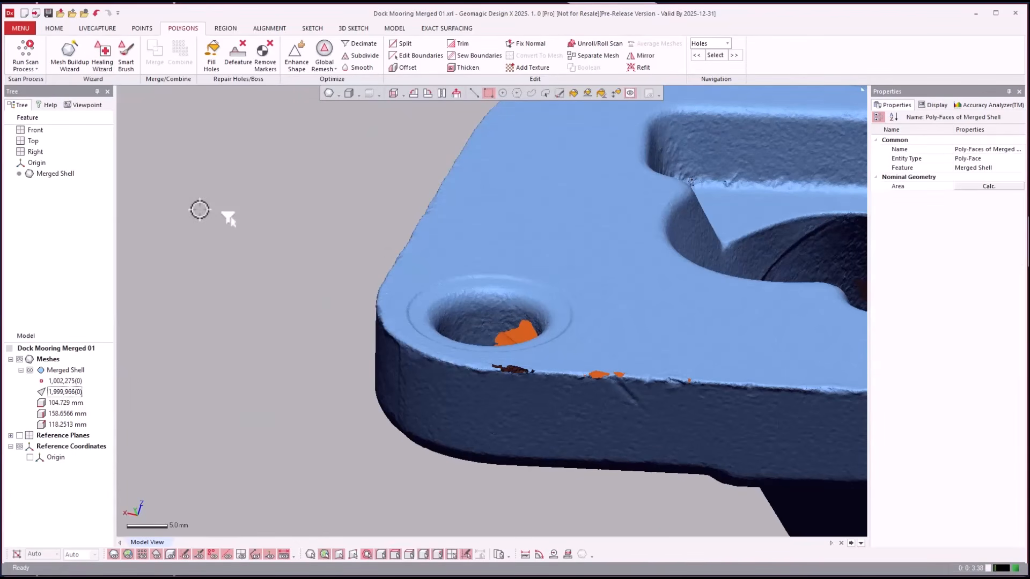
- In Fill Holes, pick the small hole boundaries along the flange rim
left_click(269, 214)
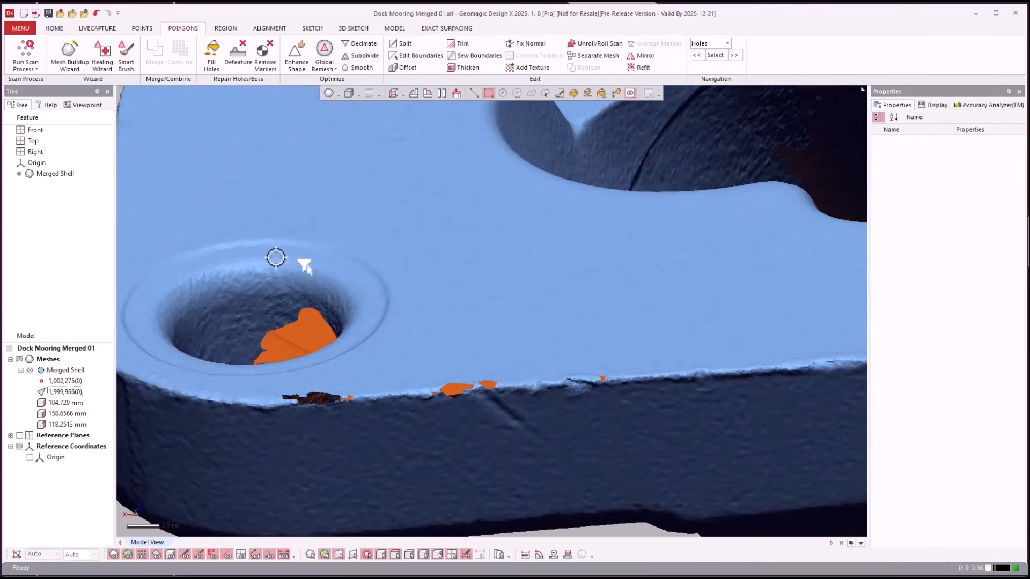
left_click(212, 54)
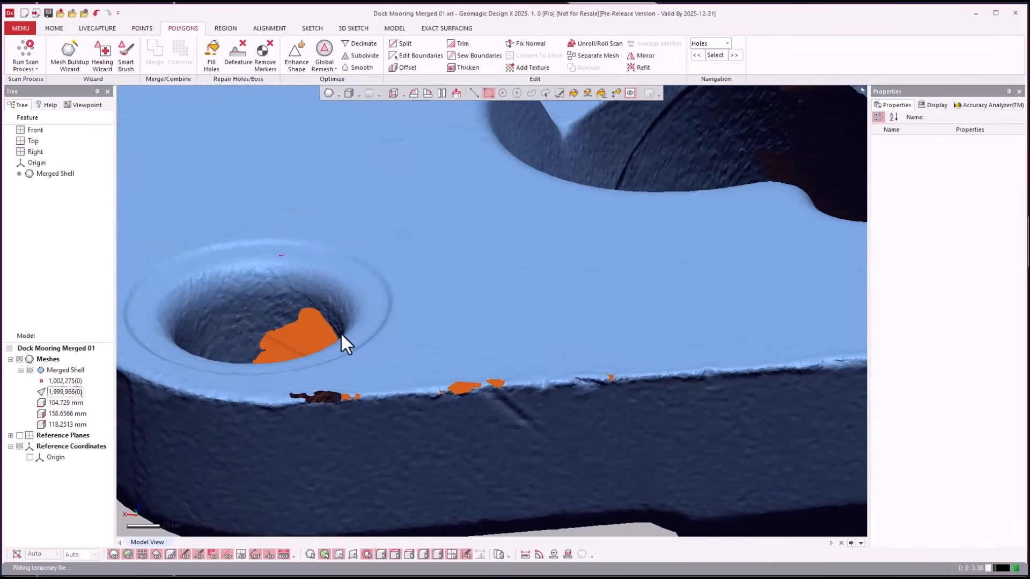
left_click(326, 401)
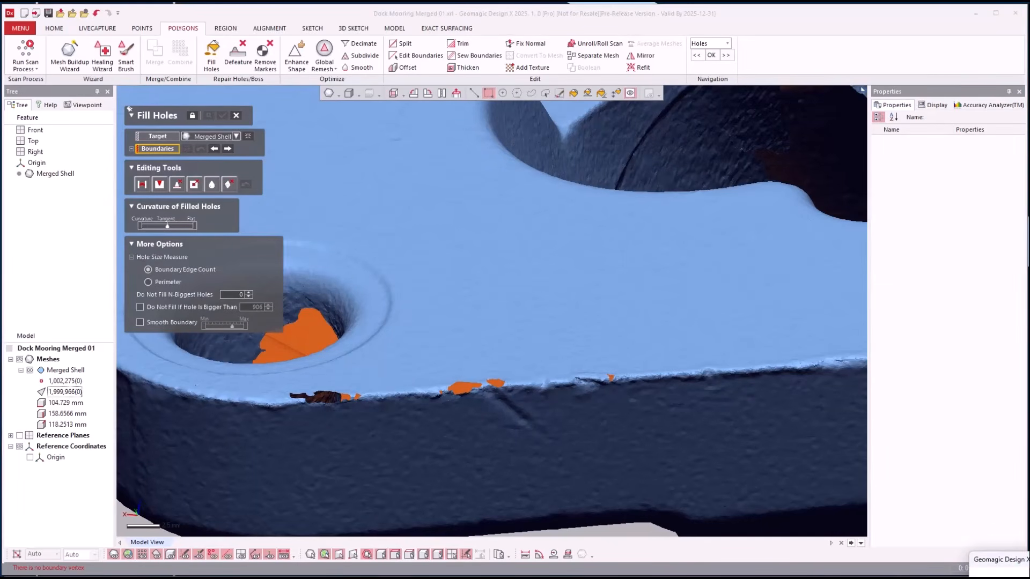
left_click(337, 396)
left_click(358, 397)
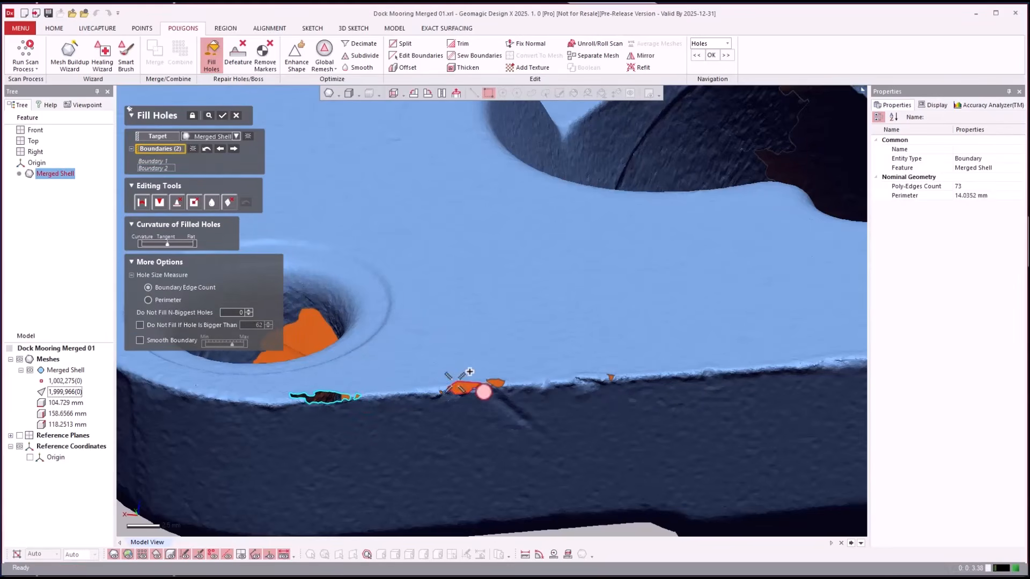
left_click(457, 385)
left_click(485, 383)
left_click(491, 384)
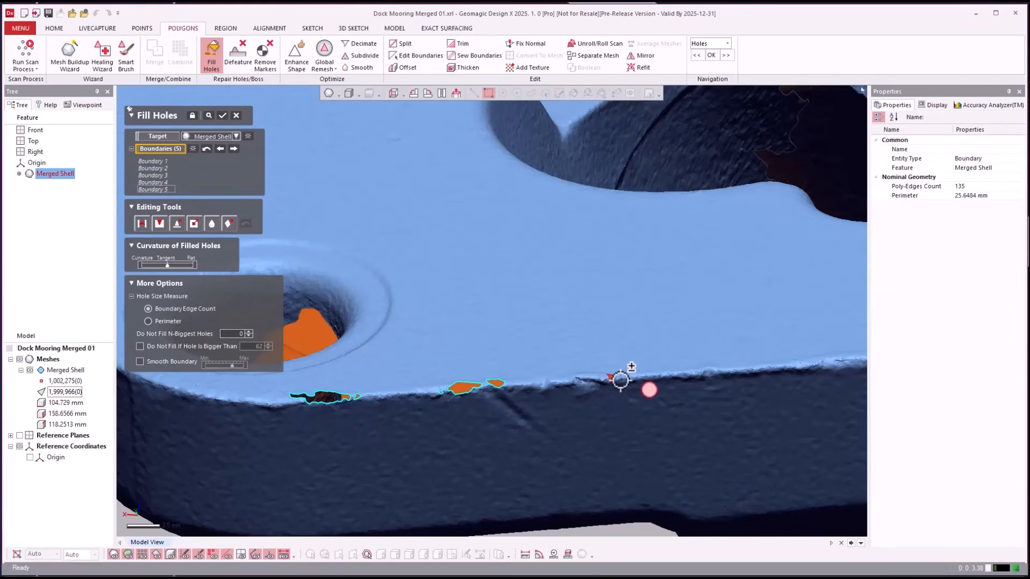
left_click(611, 377)
- Add the gap on the cleat arm's edge and fill all seven holes, leaving 103 boundaries
right_click_drag(677, 385, 580, 434)
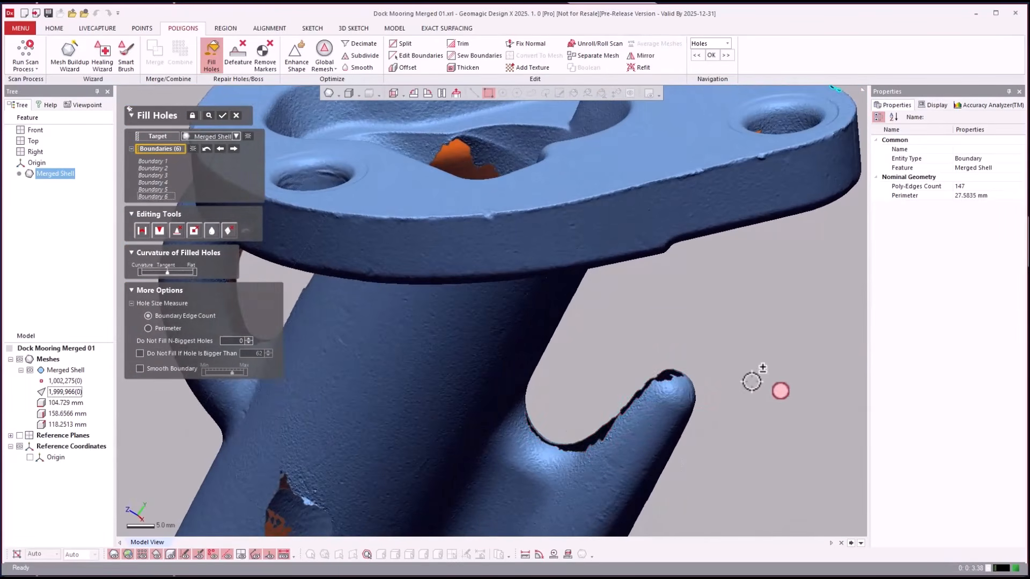
right_click_drag(752, 375, 503, 459)
left_click(618, 330)
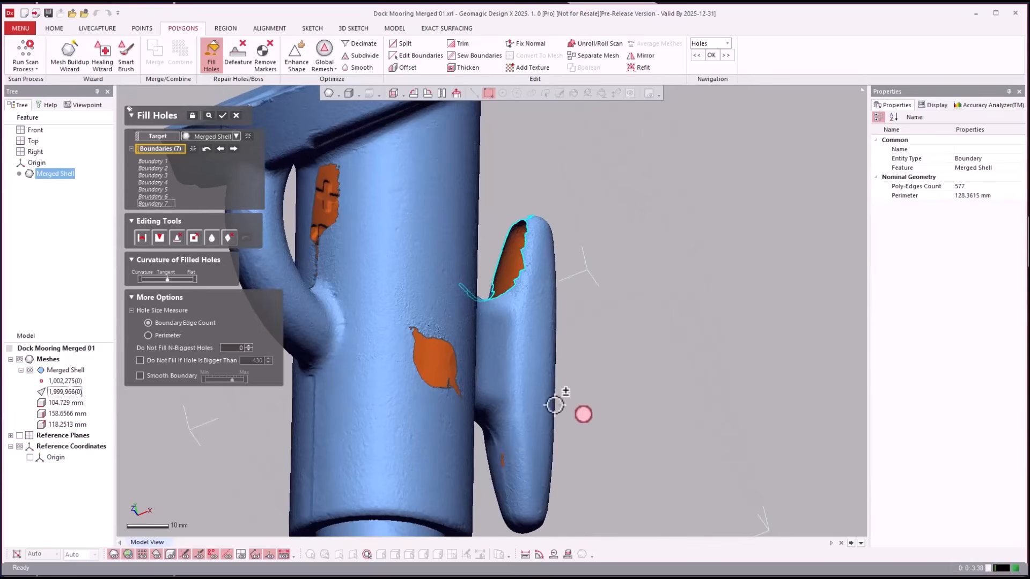
right_click_drag(556, 406, 574, 264)
key("Return")
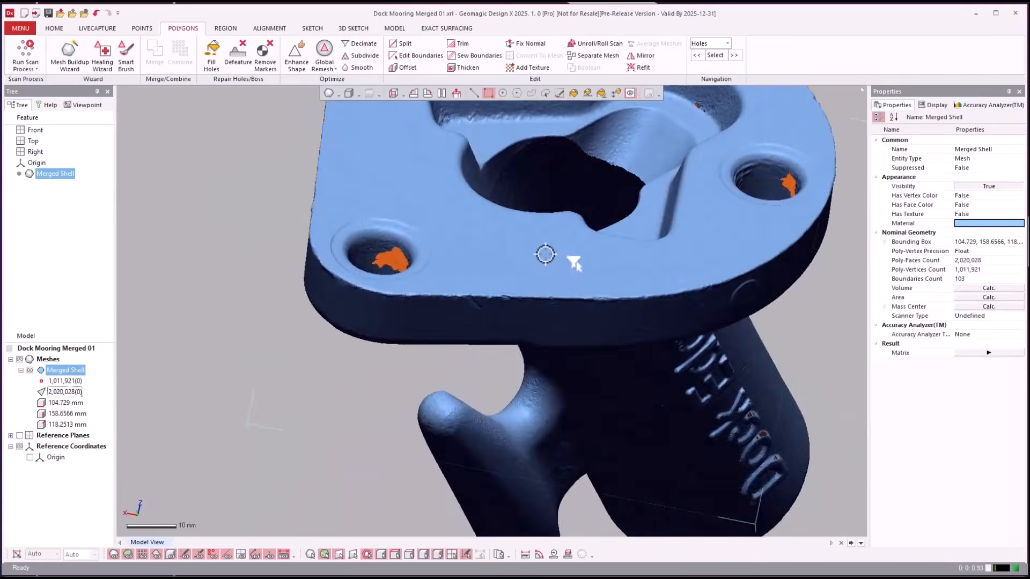
- Bridge across the ragged hole at the bottom of the countersunk bore
scroll(377, 326, "up", 5)
right_click_drag(376, 325, 553, 407)
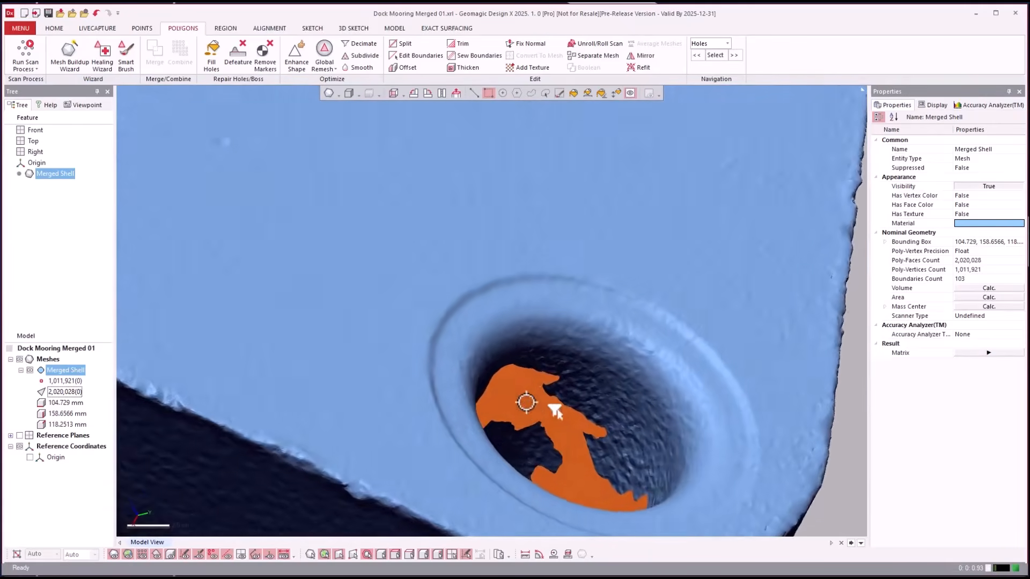
scroll(552, 407, "up", 3)
left_click(211, 51)
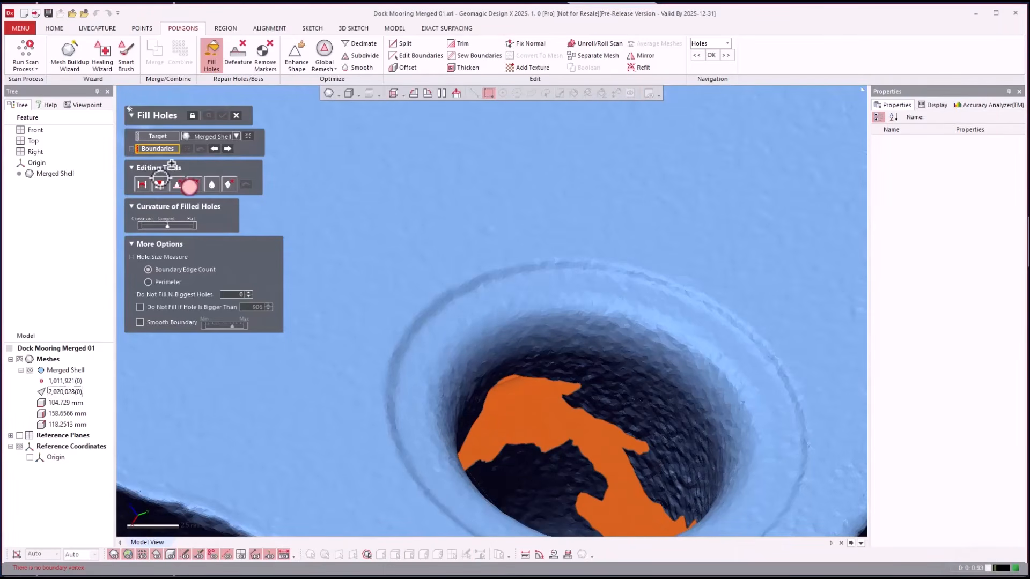
left_click(142, 184)
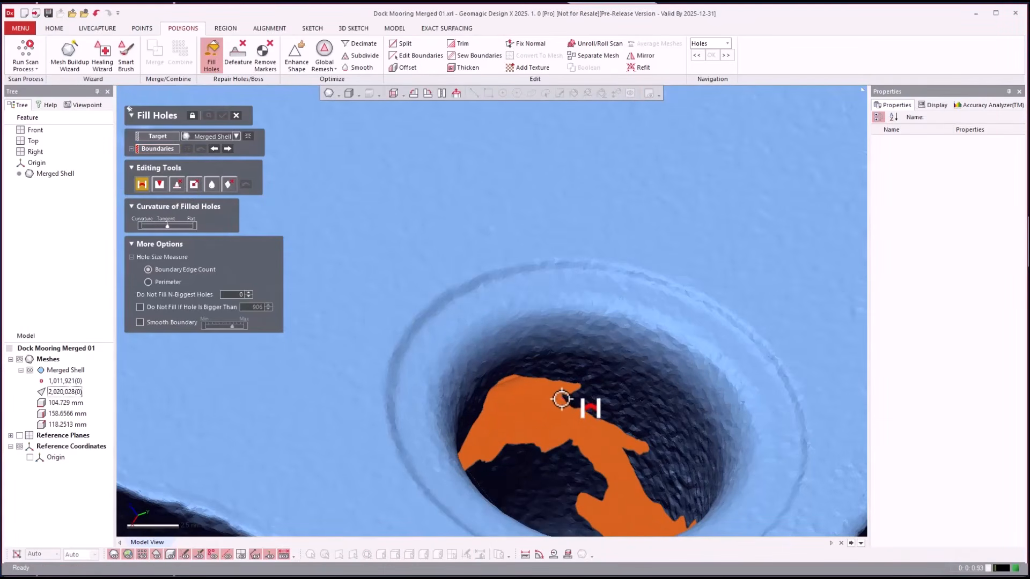
mouse_move(563, 399)
left_mouse_down()
mouse_move(633, 449)
mouse_move(642, 497)
left_mouse_up()
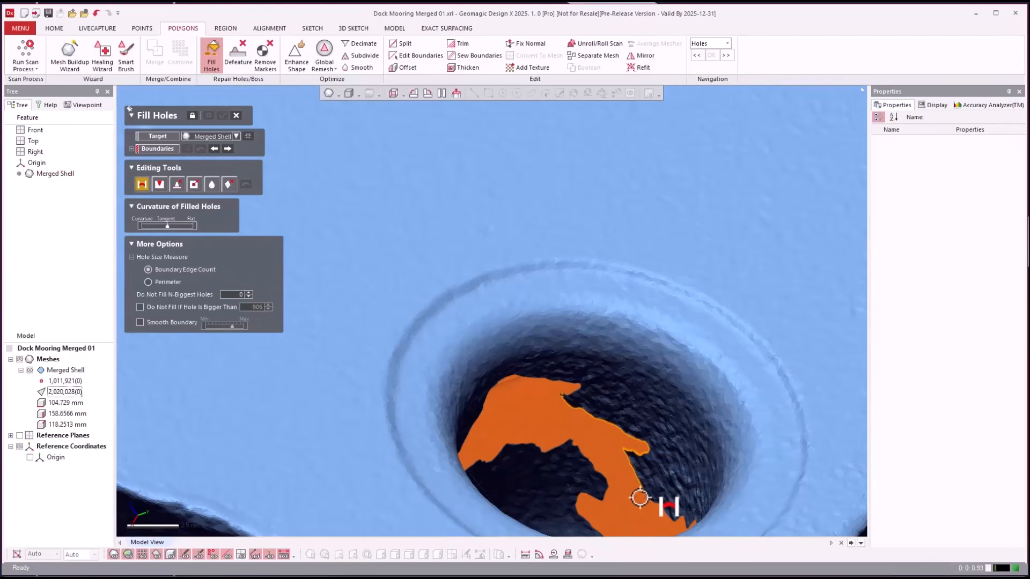
left_click(610, 506)
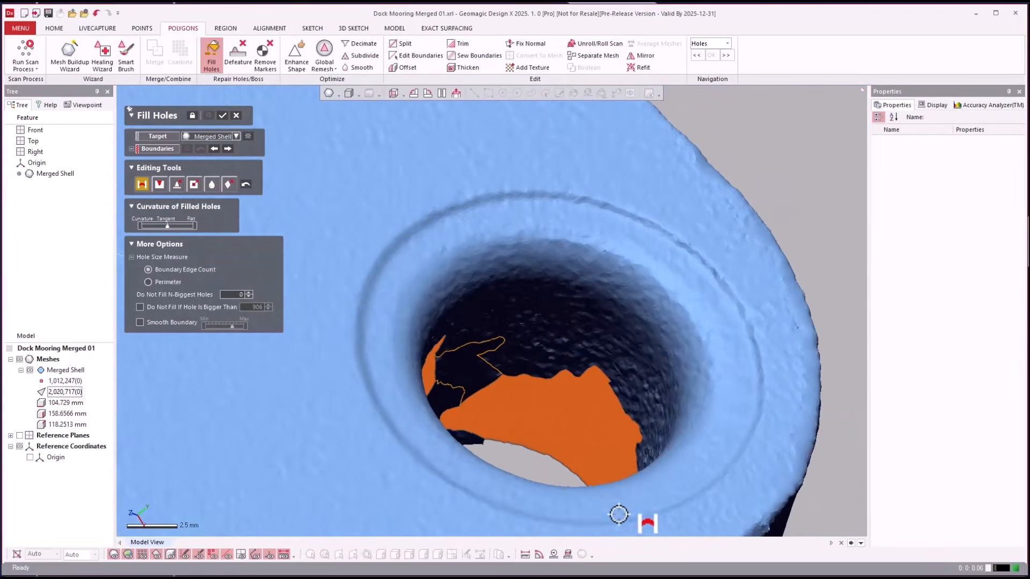
- Refill the hole's sections and fill Boundary 1, reaching 2,023,019 poly-faces
left_click(160, 184)
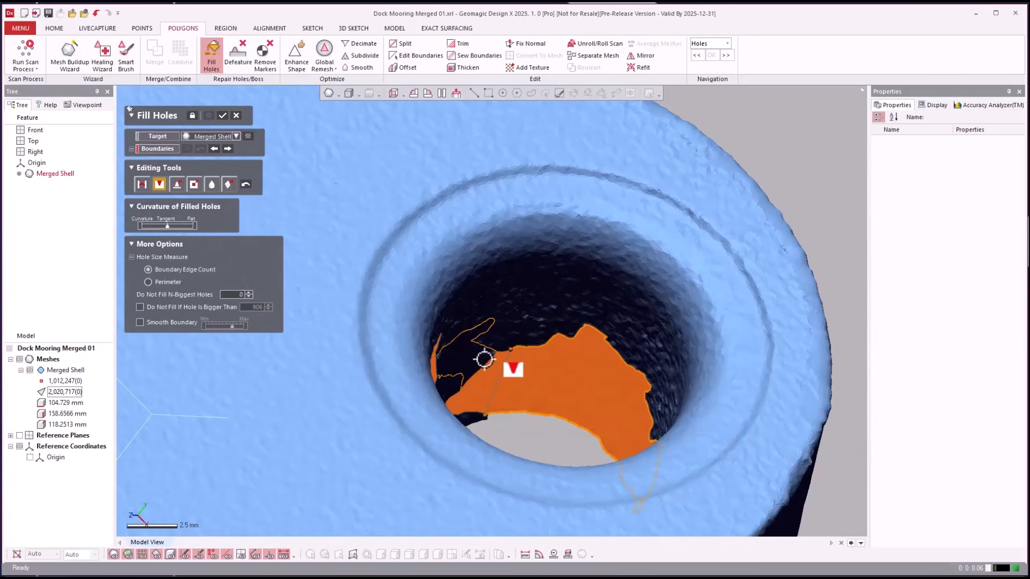
right_click_drag(480, 367, 575, 382)
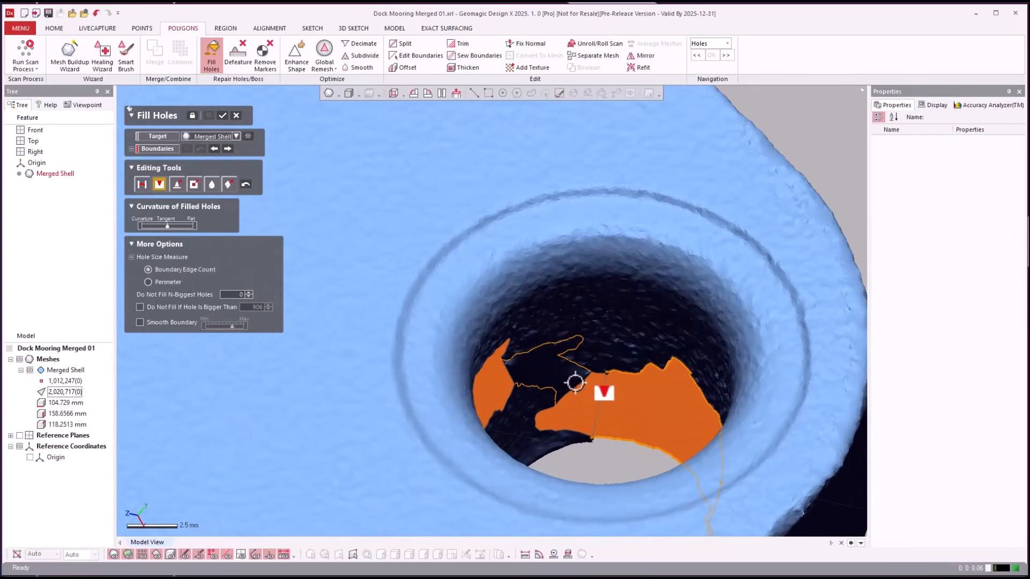
left_click(577, 384)
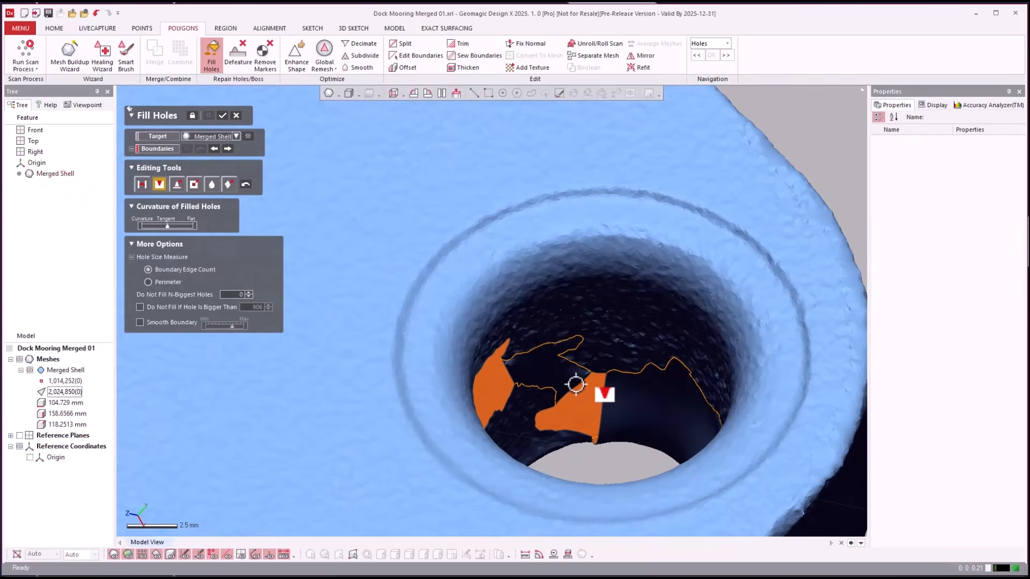
left_click(577, 384)
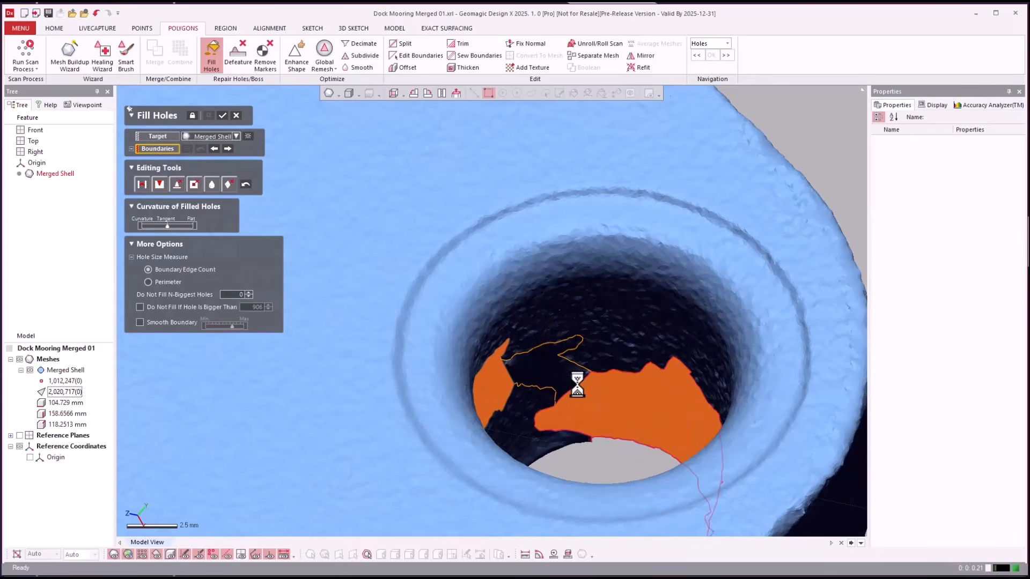
right_click_drag(602, 477, 693, 460)
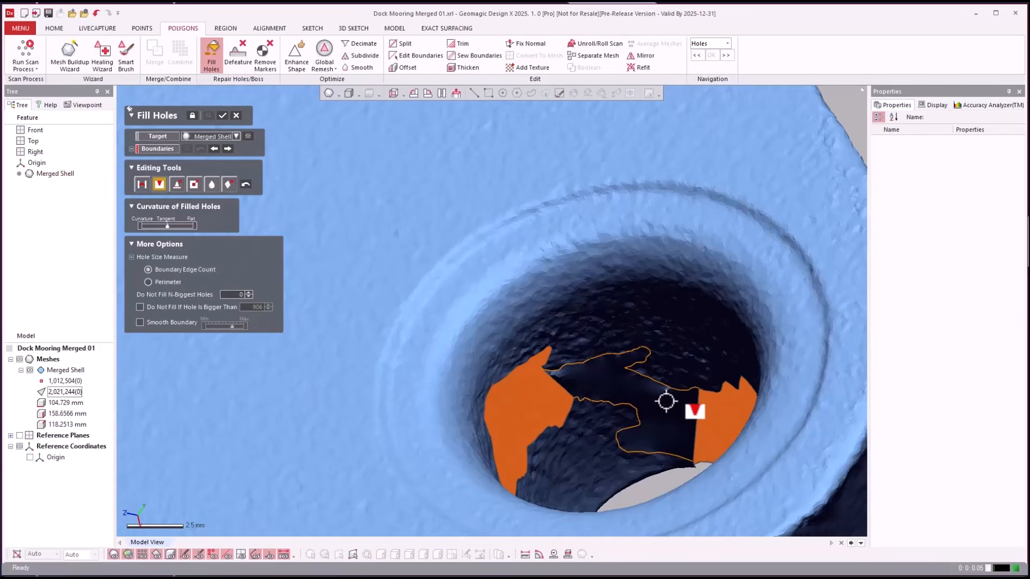
right_click_drag(666, 401, 592, 380)
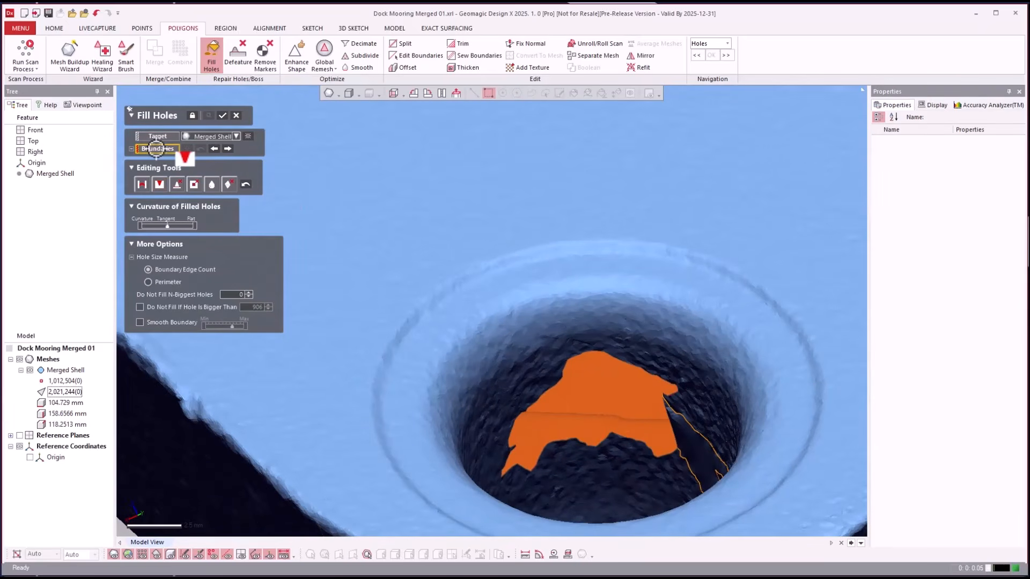
left_click(570, 358)
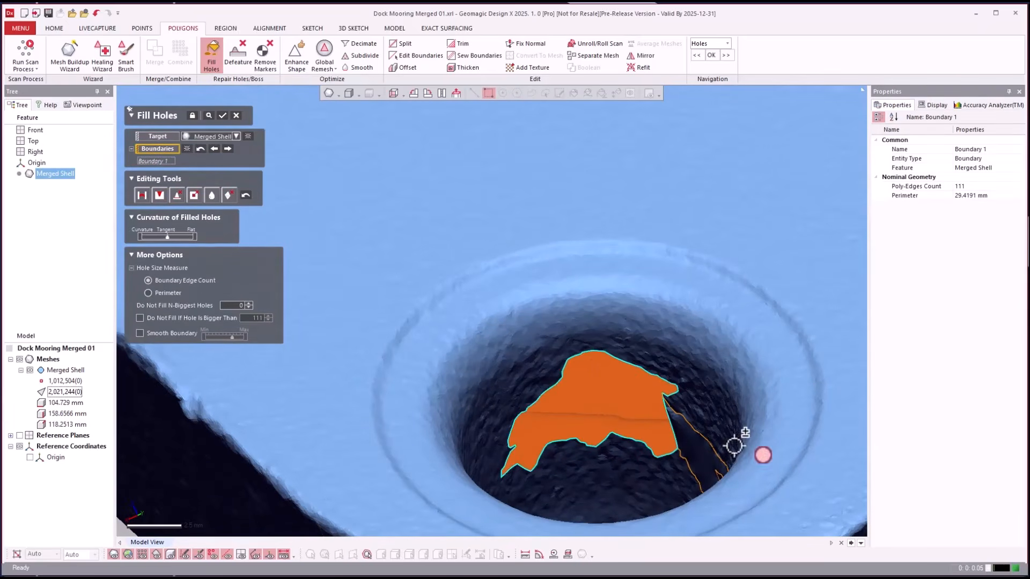
key("Return")
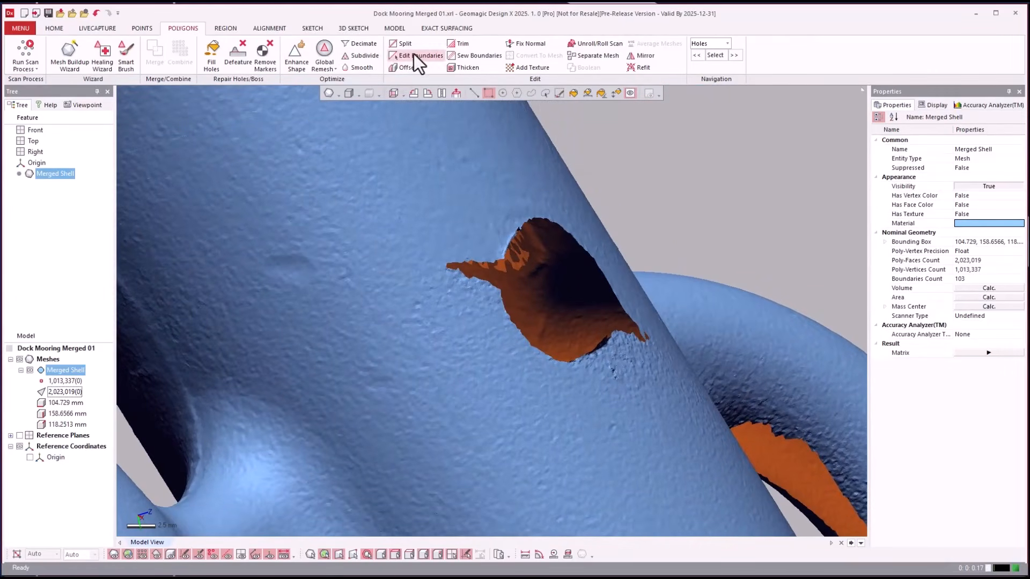
- Shrink the tube hole's ragged boundary back with a depth of 10
left_click(414, 54)
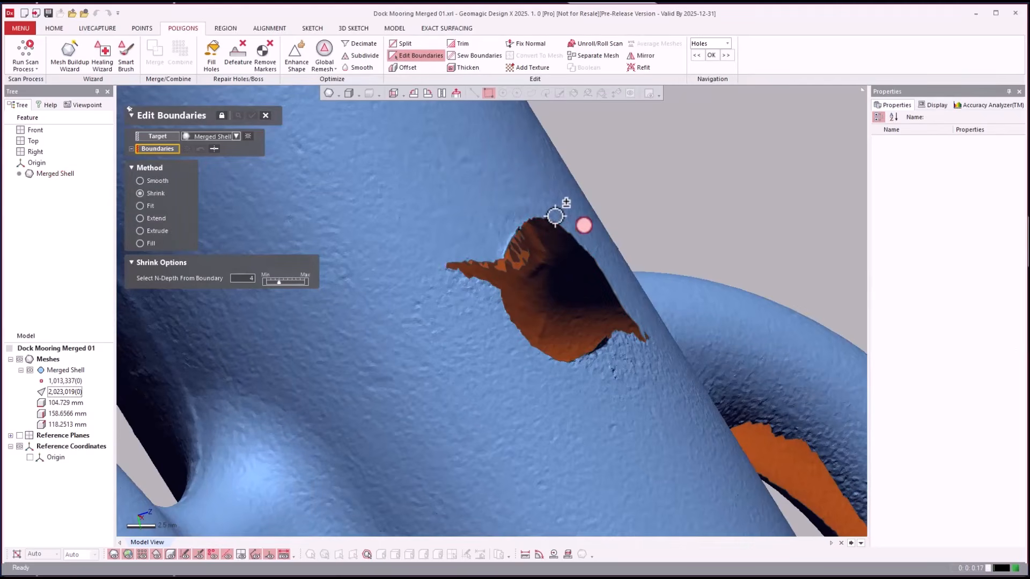
left_click(553, 222)
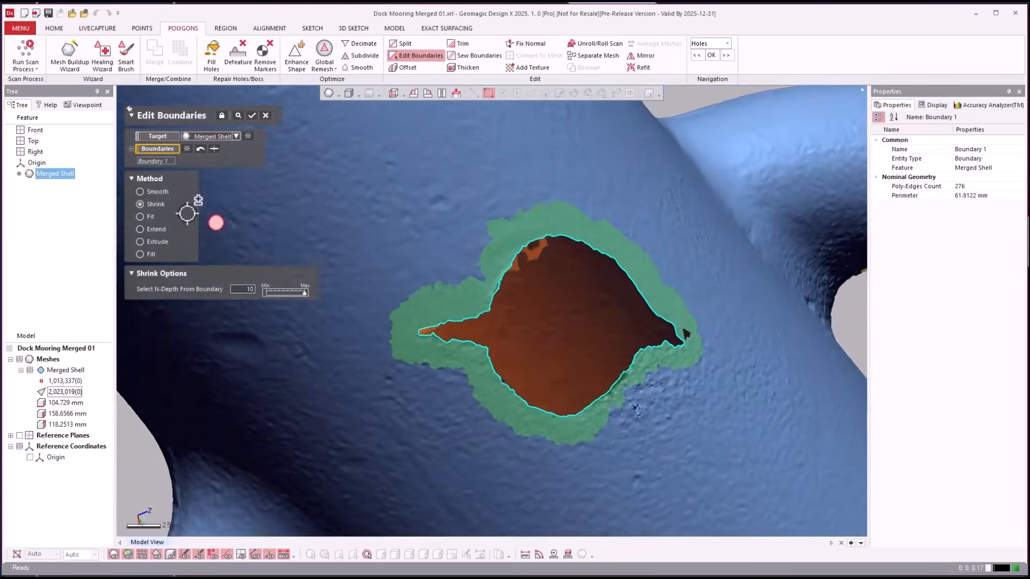
key("Return")
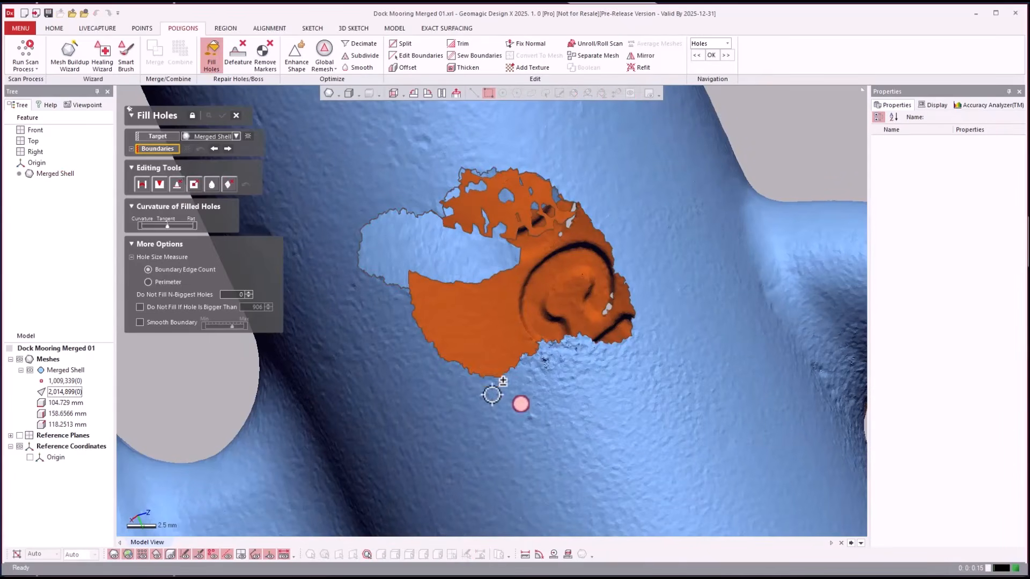
- Fill the trimmed tube hole as Boundary 1, leaving 99 boundaries
left_click(485, 378)
right_click_drag(611, 233, 507, 195)
key("Return")
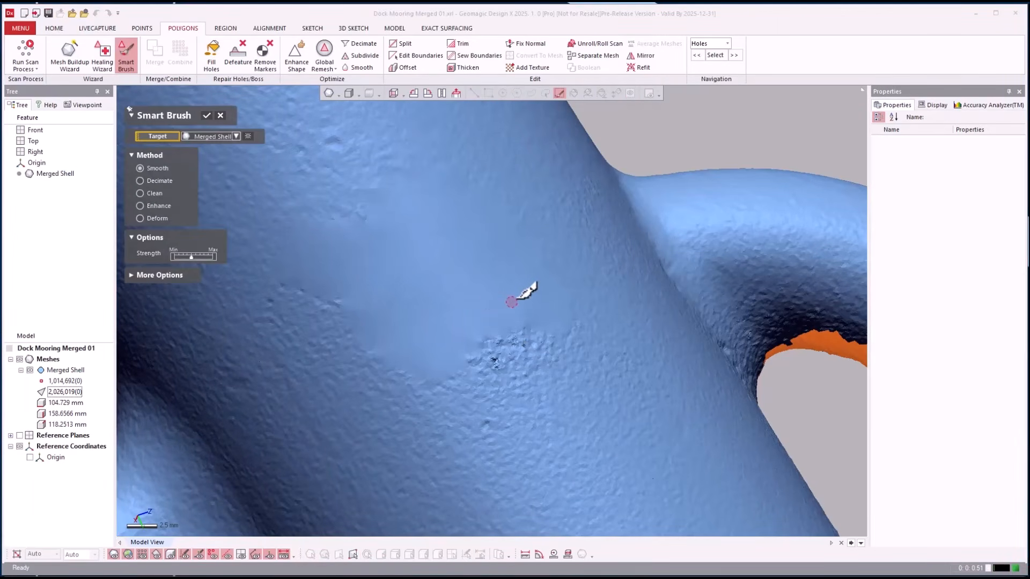
- Smooth the rough patched tube surface and its dimples with an enlarged Smart Brush
mouse_move(504, 297)
left_mouse_down("alt")
mouse_move(496, 284)
mouse_move(588, 295)
mouse_move(554, 292)
left_mouse_up("alt")
left_click_drag(510, 335, 513, 346)
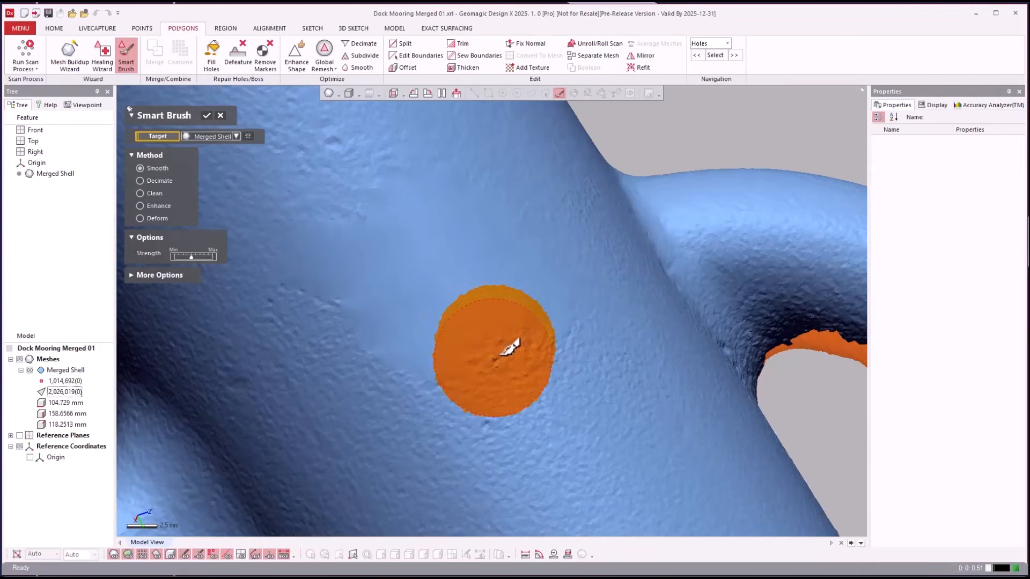
mouse_move(413, 218)
left_mouse_down()
mouse_move(322, 250)
mouse_move(409, 329)
mouse_move(510, 344)
mouse_move(527, 255)
mouse_move(414, 168)
mouse_move(465, 276)
left_mouse_up()
mouse_move(395, 190)
left_mouse_down()
mouse_move(409, 344)
mouse_move(524, 368)
mouse_move(493, 361)
mouse_move(515, 346)
mouse_move(491, 360)
mouse_move(513, 358)
mouse_move(482, 351)
left_mouse_up()
scroll(502, 370, "up", 4)
scroll(502, 381, "up", 2)
left_click_drag(397, 322, 395, 322)
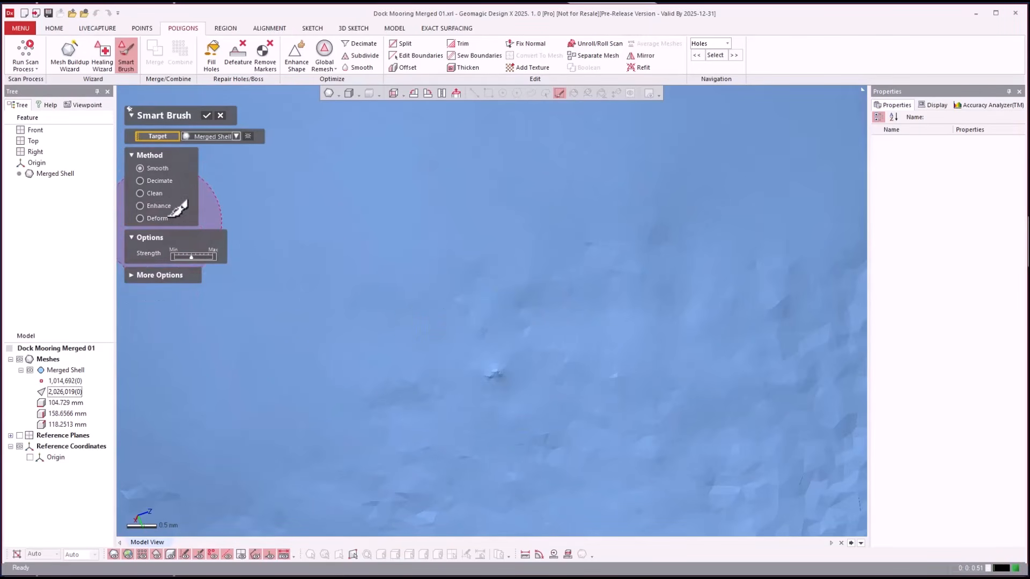
mouse_move(506, 356)
left_mouse_down()
mouse_move(517, 361)
mouse_move(483, 365)
mouse_move(582, 363)
mouse_move(510, 359)
left_mouse_up()
- Decimate the spiky facets around the small defect and confirm the Smart Brush
scroll(513, 363, "down", 4)
mouse_move(513, 371)
right_mouse_down()
mouse_move(594, 306)
mouse_move(563, 224)
right_mouse_up()
right_click_drag(512, 305, 507, 309)
scroll(485, 398, "up", 6)
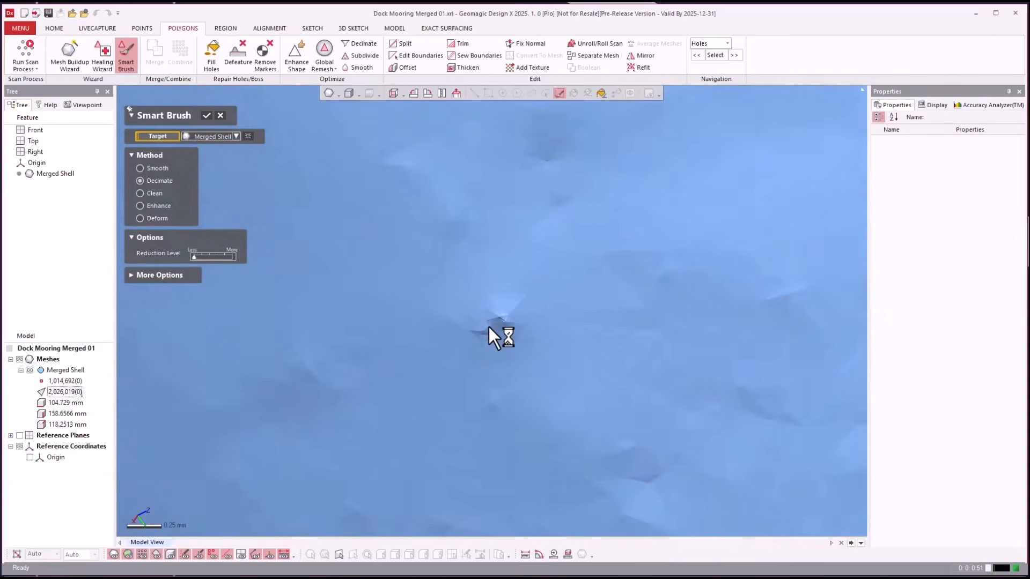
left_click_drag(510, 340, 497, 310)
scroll(631, 324, "up", 6)
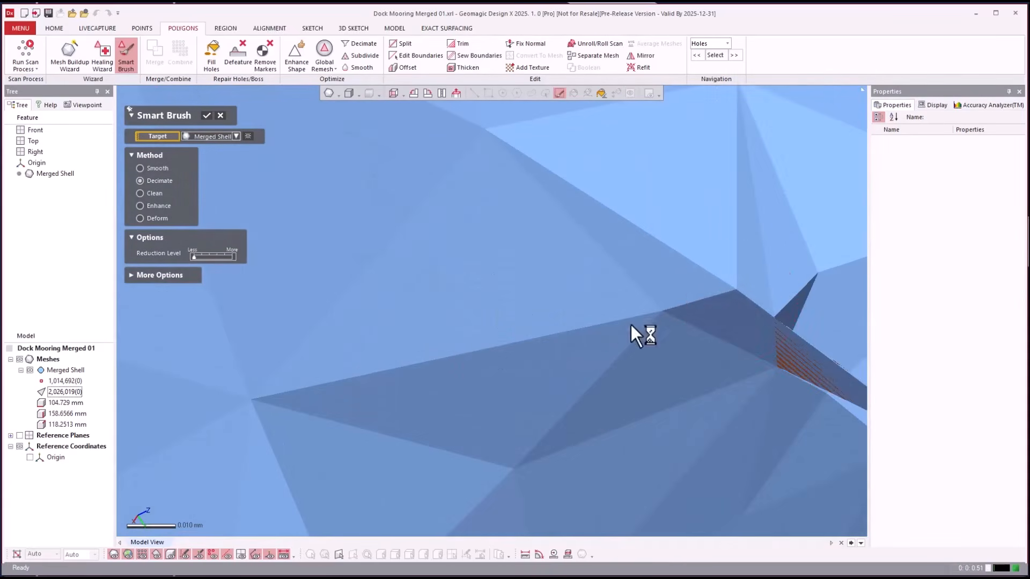
left_click_drag(793, 288, 732, 338)
scroll(697, 309, "down", 4)
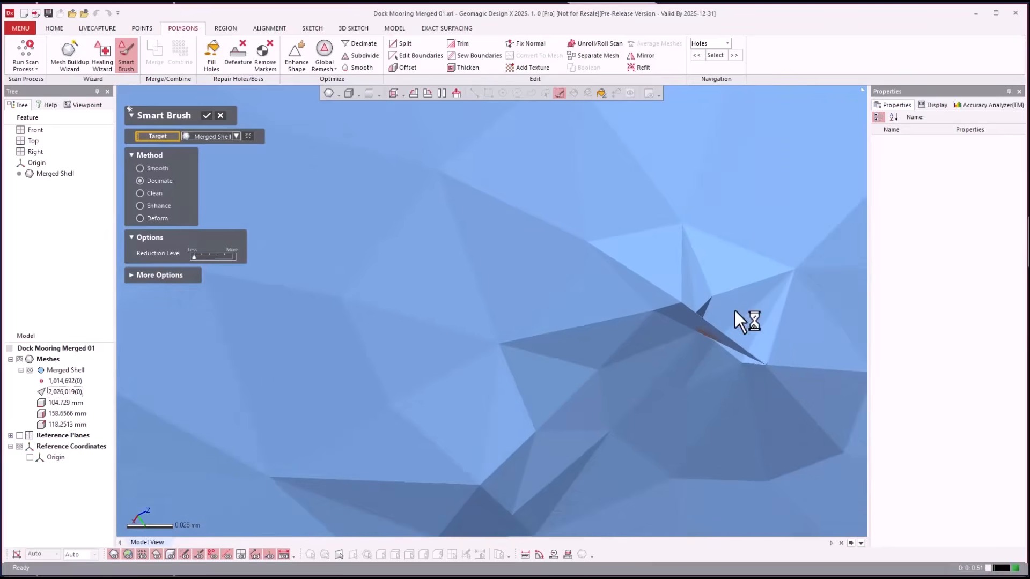
left_click_drag(569, 348, 585, 344)
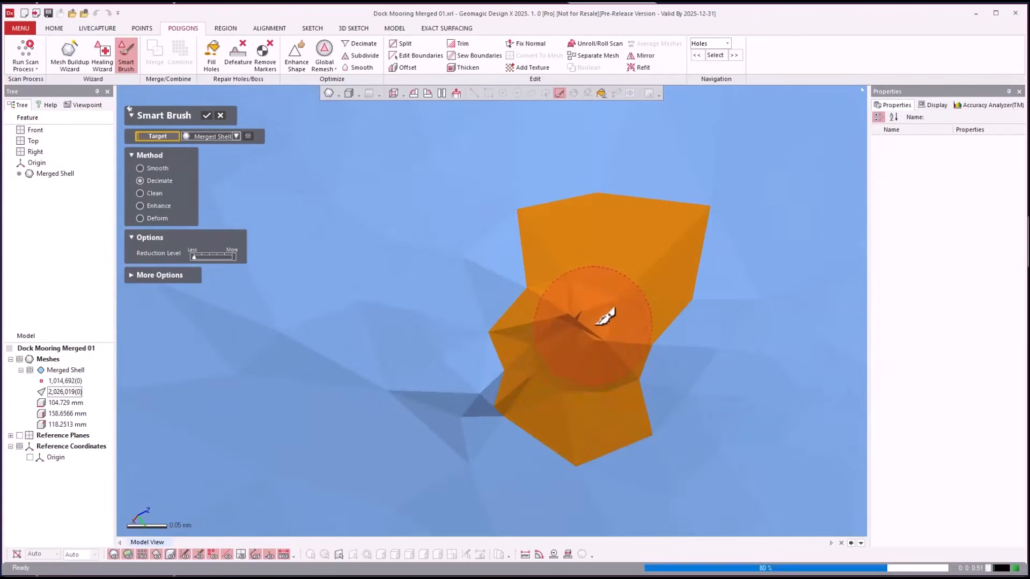
scroll(576, 343, "down", 4)
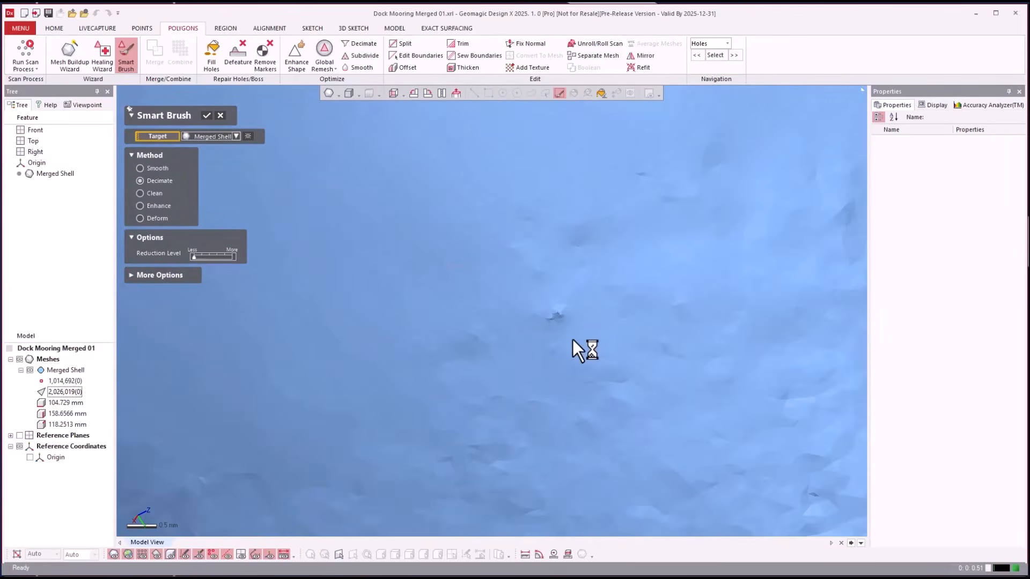
left_click(207, 115)
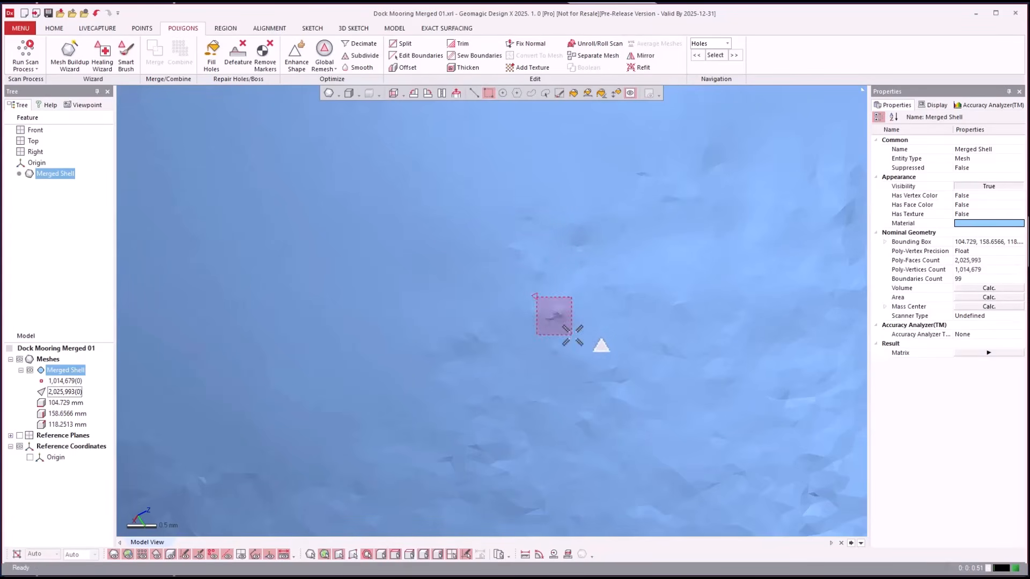
- Delete the small faulty face patch and fill its hole as Boundary 1
left_click_drag(572, 335, 573, 336)
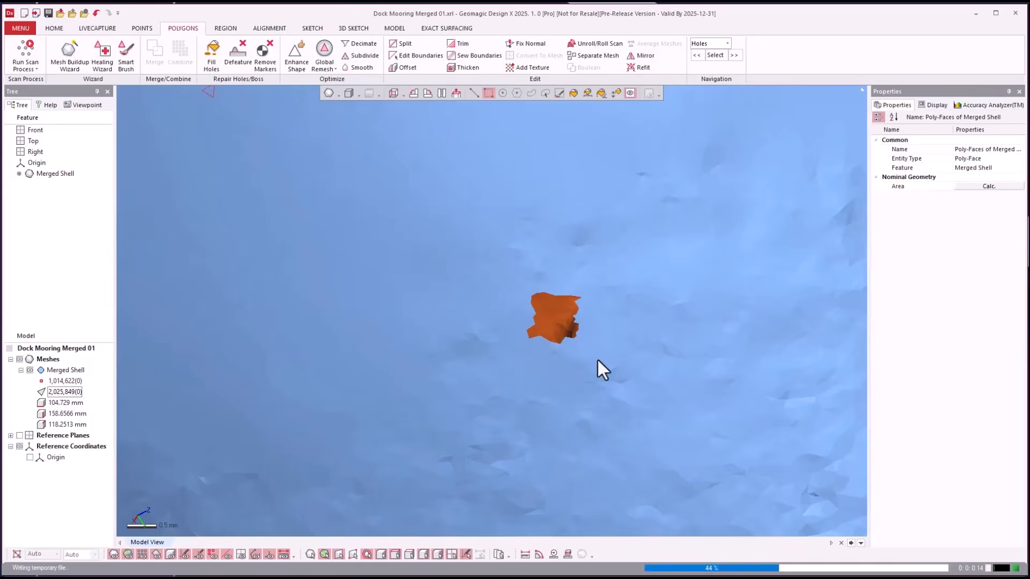
left_click(559, 293)
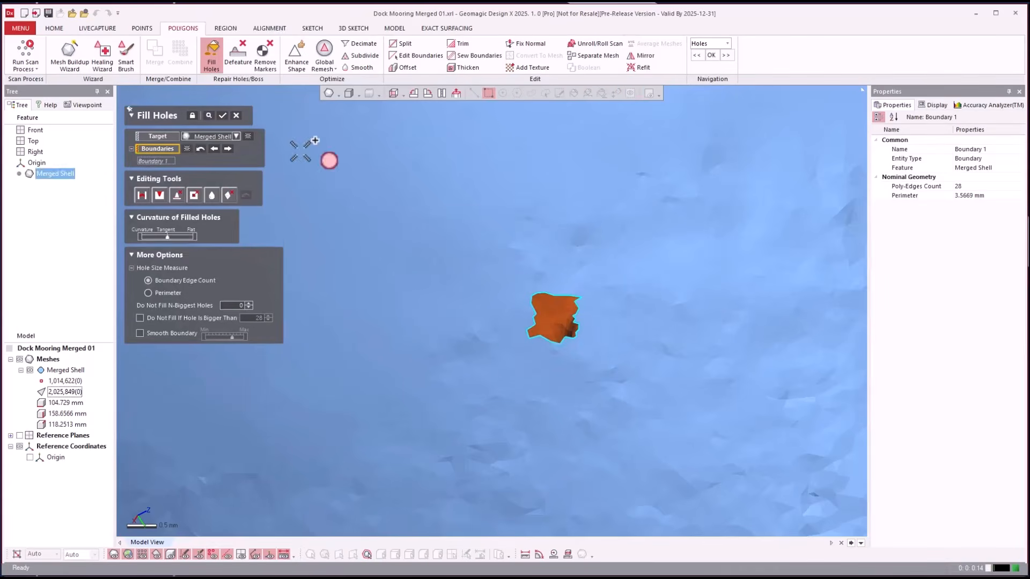
scroll(633, 332, "down", 8)
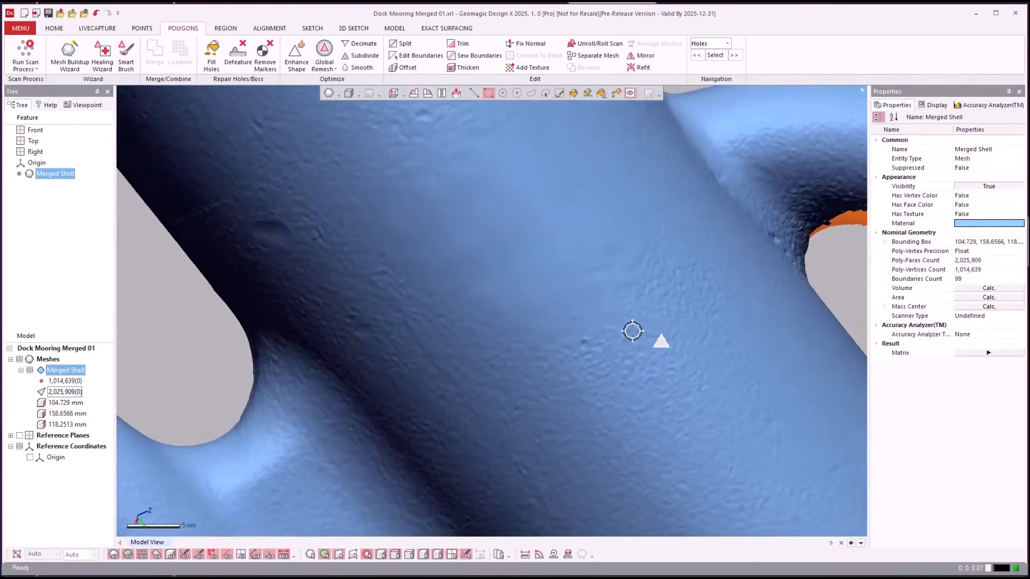
scroll(632, 332, "down", 4)
right_click_drag(634, 331, 665, 336)
scroll(665, 335, "up", 6)
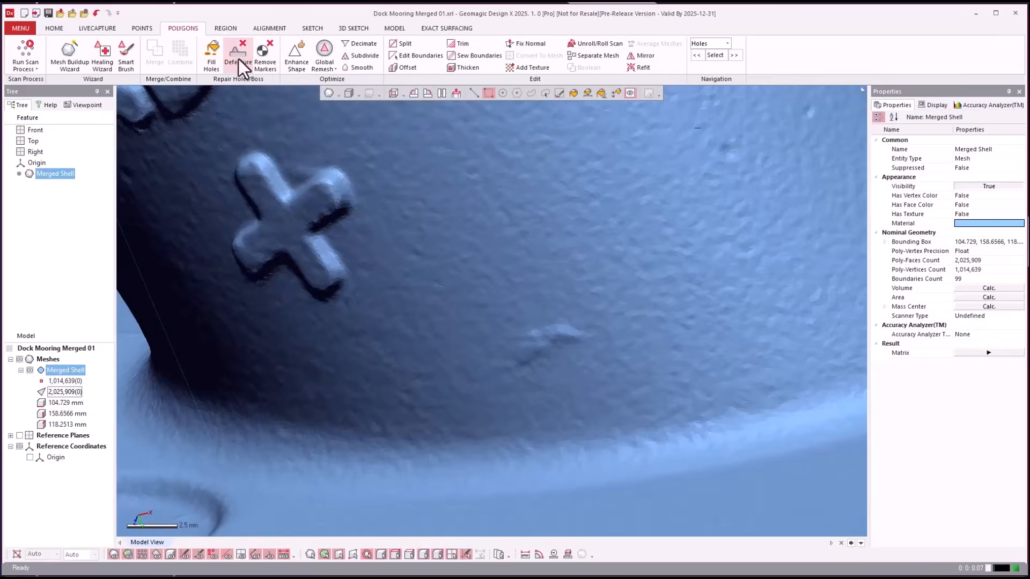
- Defeature the bump beside the plus mark on the column
left_click(238, 58)
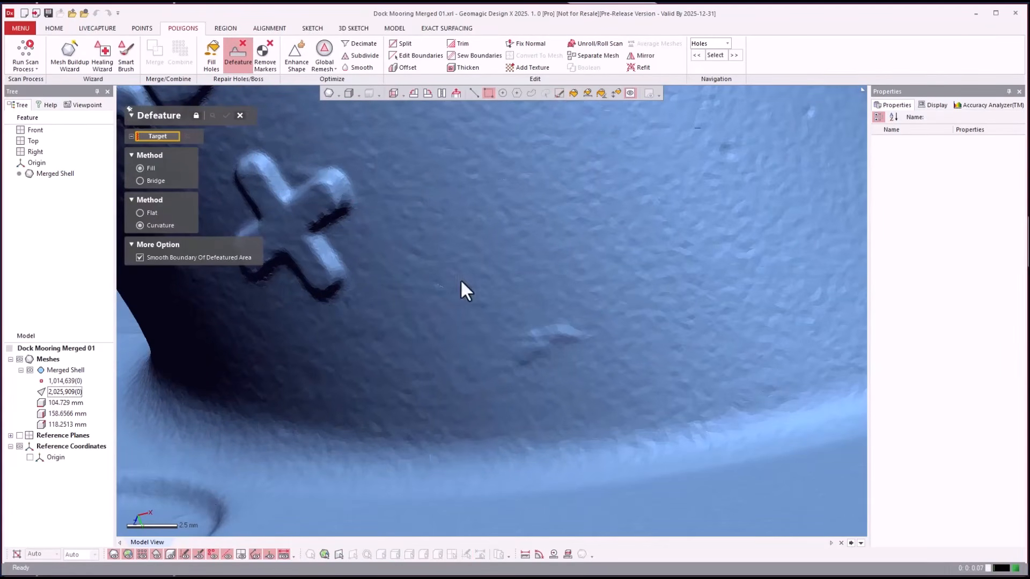
left_click_drag(481, 380, 529, 377)
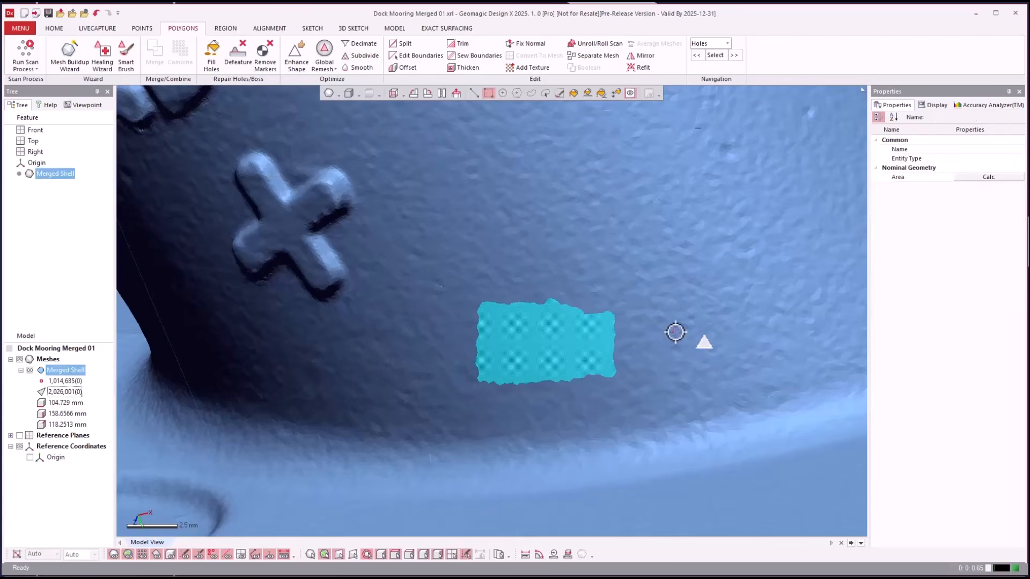
left_click(679, 331)
right_click_drag(745, 340, 514, 399)
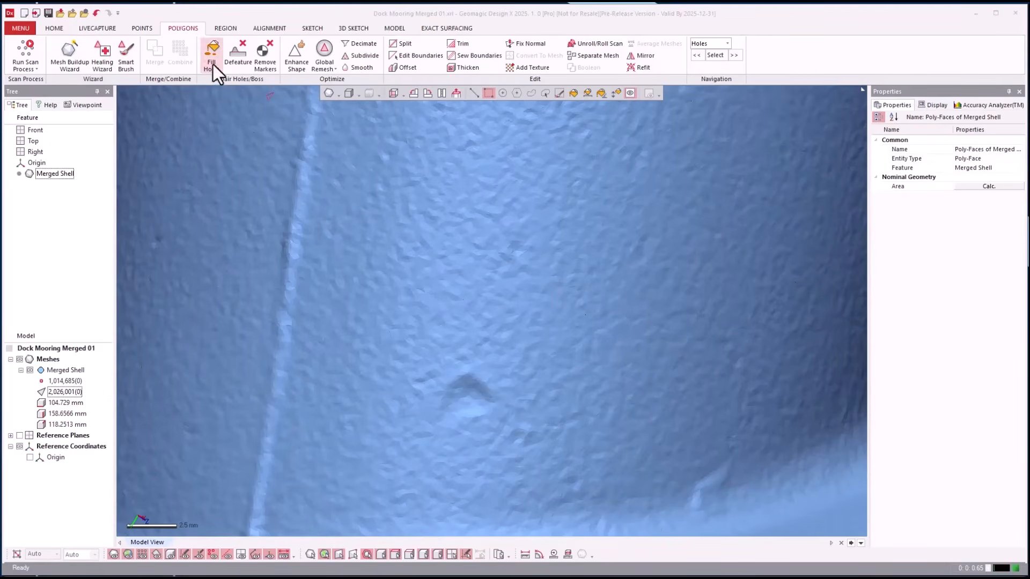
- Paint-select a circular patch for a second Defeature and orbit toward the loop's gap
left_click(245, 66)
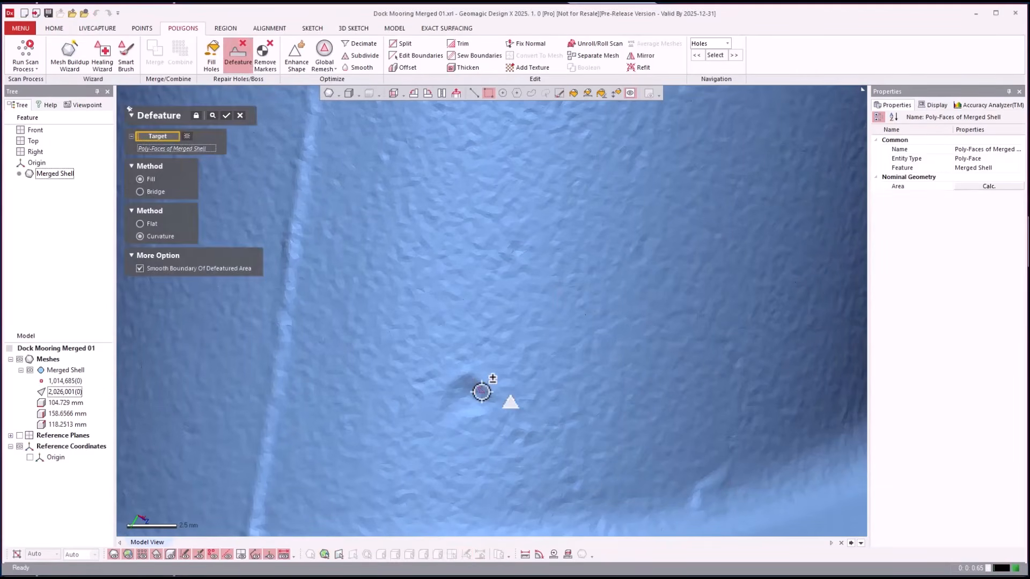
left_click(559, 94)
left_click(463, 403)
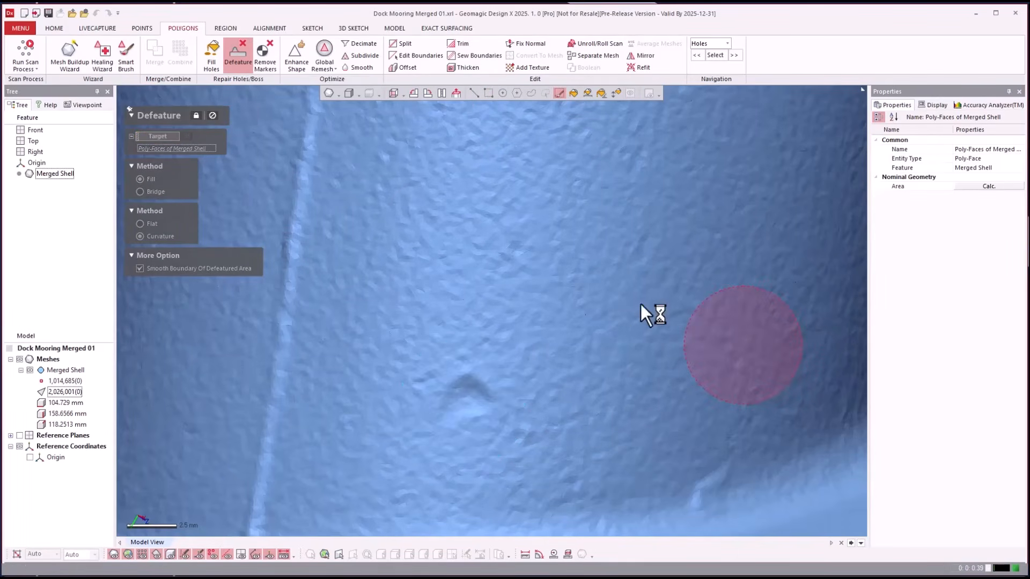
scroll(670, 317, "down", 5)
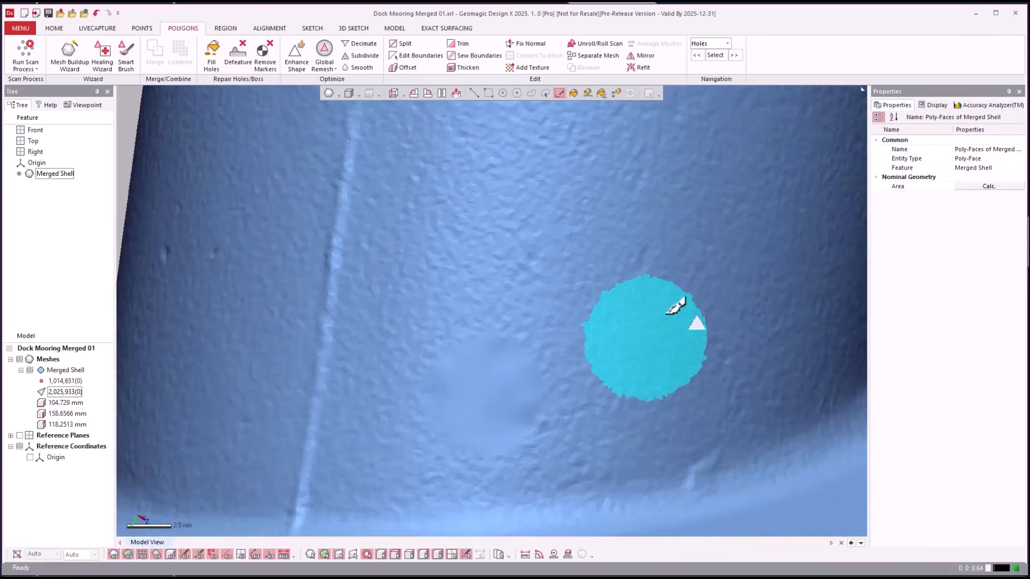
right_click_drag(664, 284, 658, 308)
scroll(601, 329, "up", 5)
right_click_drag(593, 350, 389, 119)
scroll(611, 323, "down", 2)
scroll(623, 315, "down", 5)
scroll(655, 291, "up", 4)
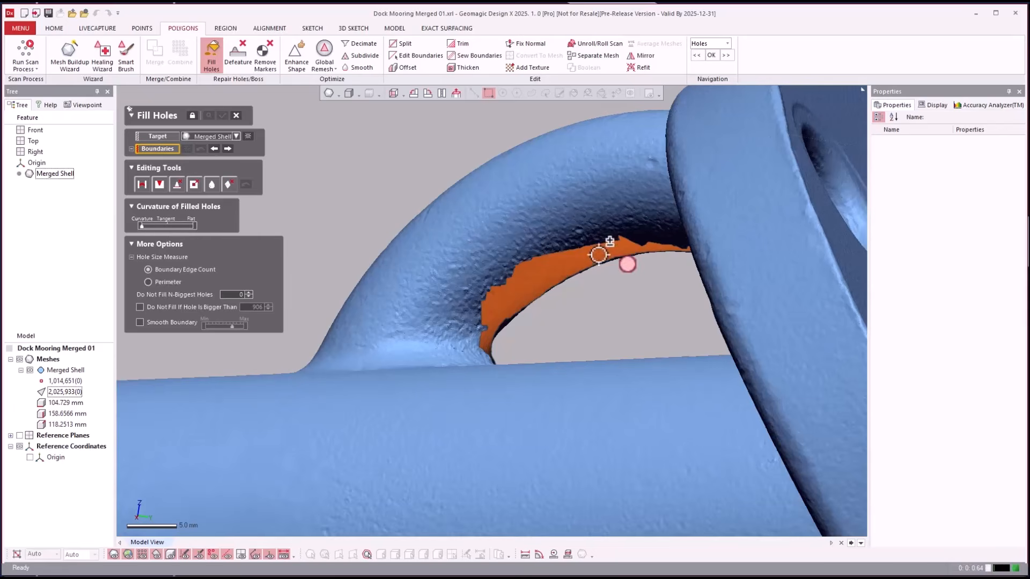
- Fill the open hole inside the loop and orbit to inspect the patched area
left_click(524, 257)
key("Return")
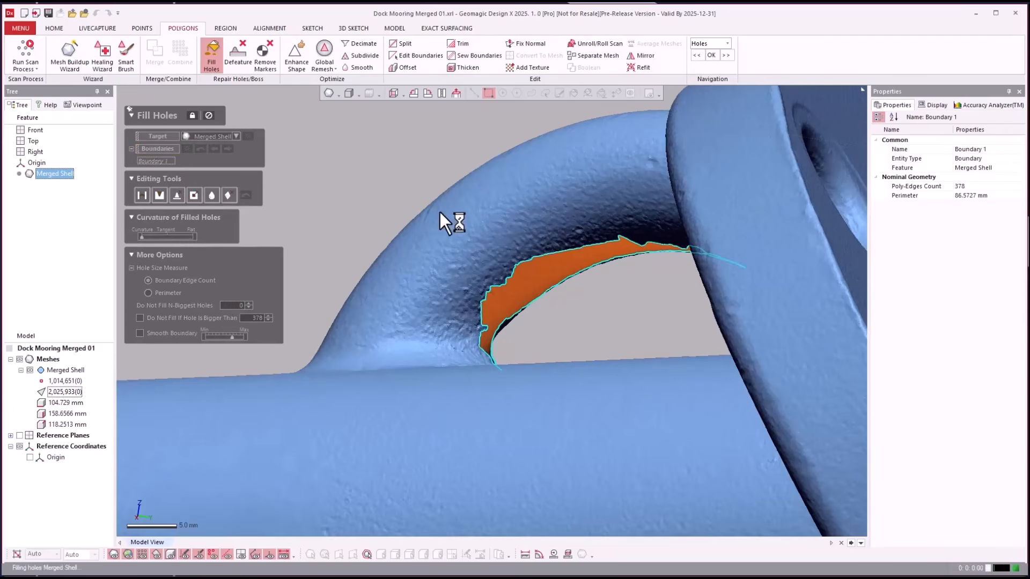
right_click_drag(569, 350, 733, 270)
scroll(733, 270, "down", 2)
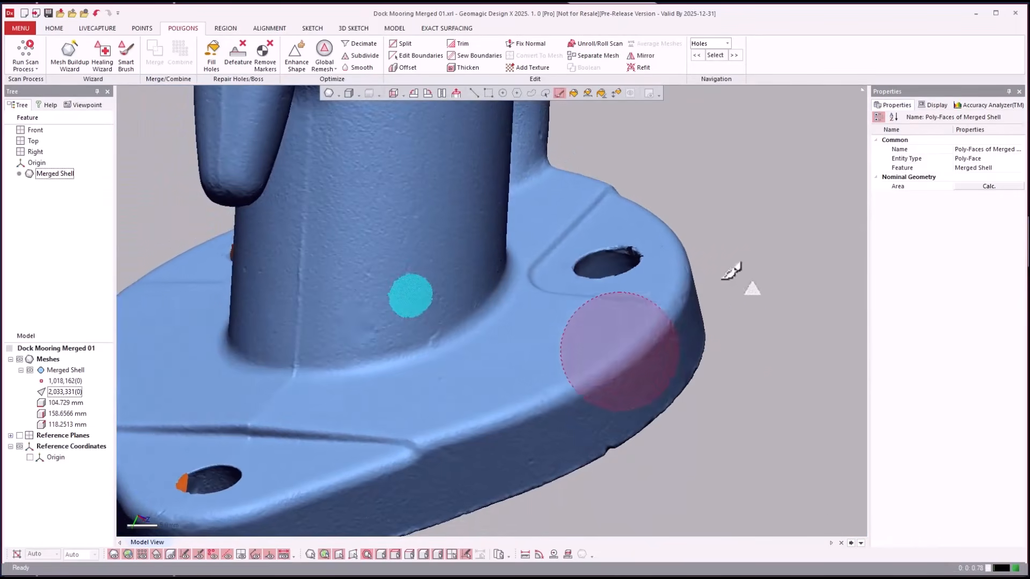
- Brush-select the circular mark on the flange's side edge and defeature it
left_click(823, 344)
right_click_drag(824, 343, 802, 343)
scroll(805, 333, "down", 3)
scroll(324, 420, "up", 3)
scroll(472, 350, "up", 3)
scroll(472, 349, "down", 3)
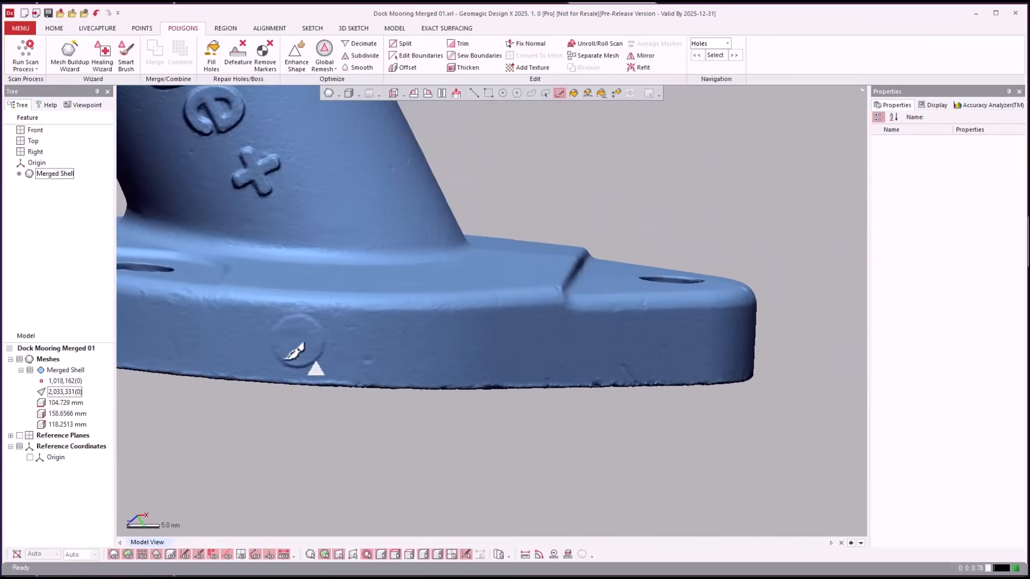
scroll(298, 335, "up", 3)
scroll(597, 331, "down", 1)
right_click_drag(322, 322, 482, 295)
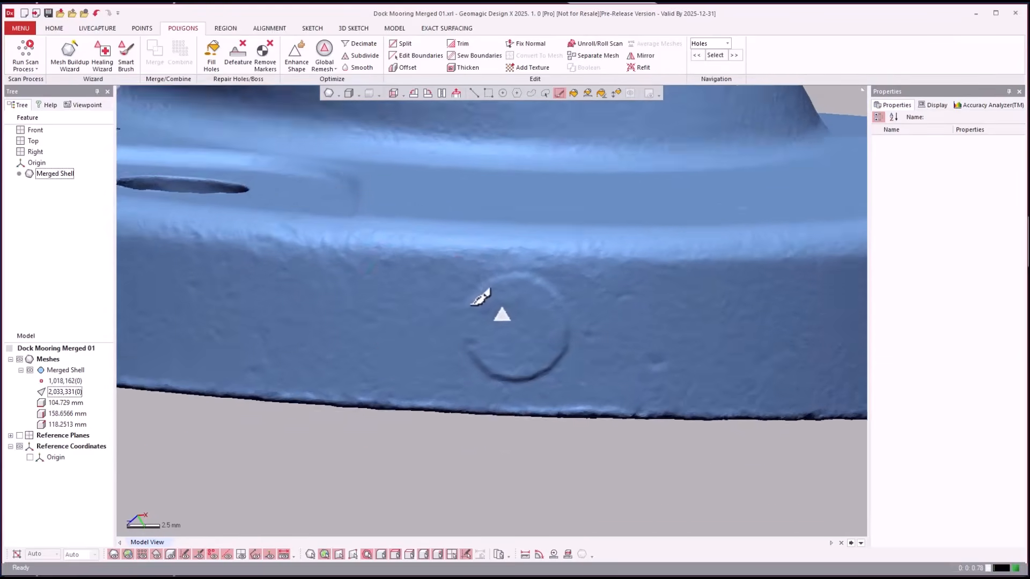
scroll(550, 285, "up", 2)
mouse_move(574, 267)
left_mouse_down()
mouse_move(533, 317)
mouse_move(544, 362)
mouse_move(590, 364)
mouse_move(620, 347)
mouse_move(602, 295)
left_mouse_up()
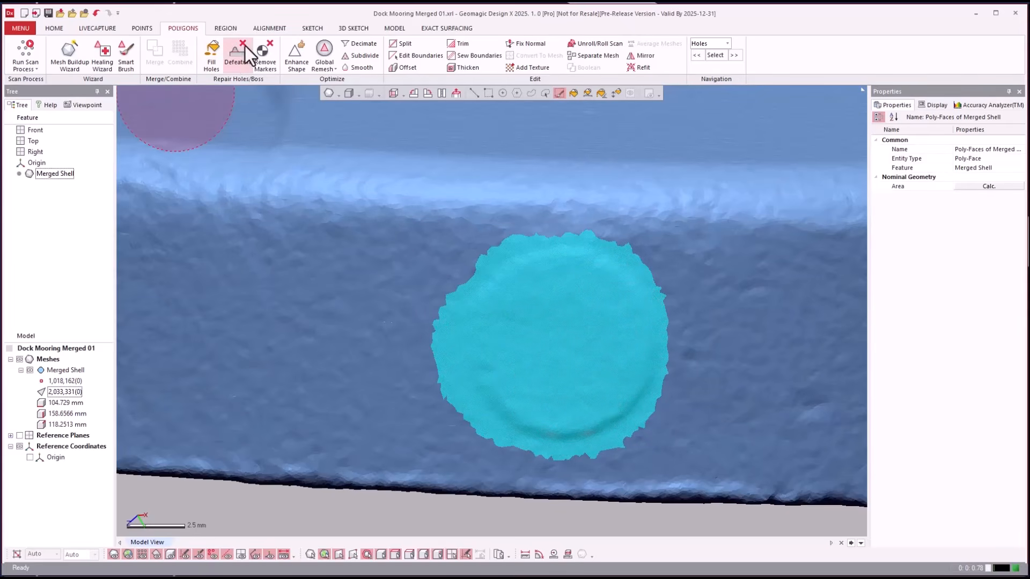
left_click(231, 53)
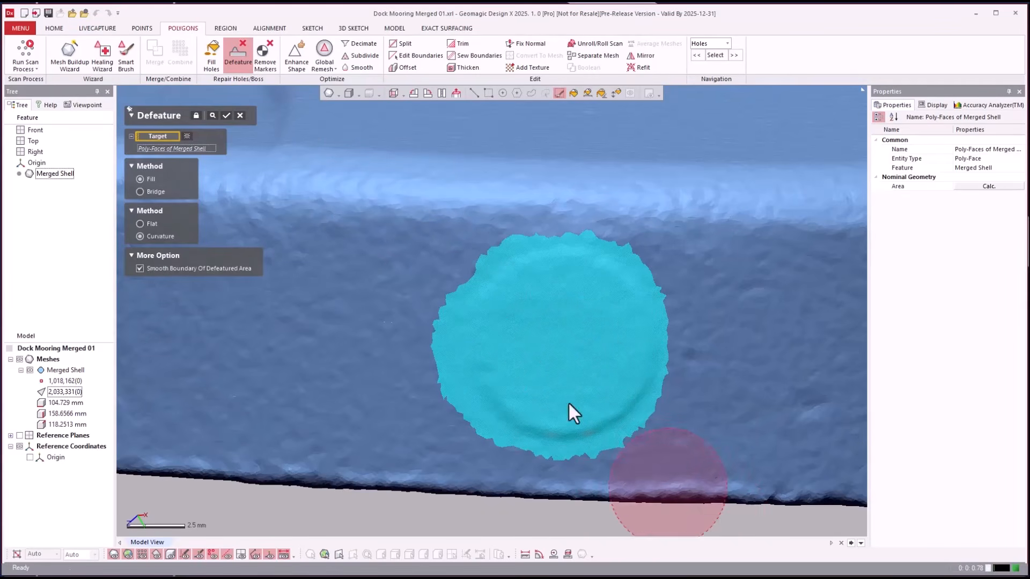
key("Return")
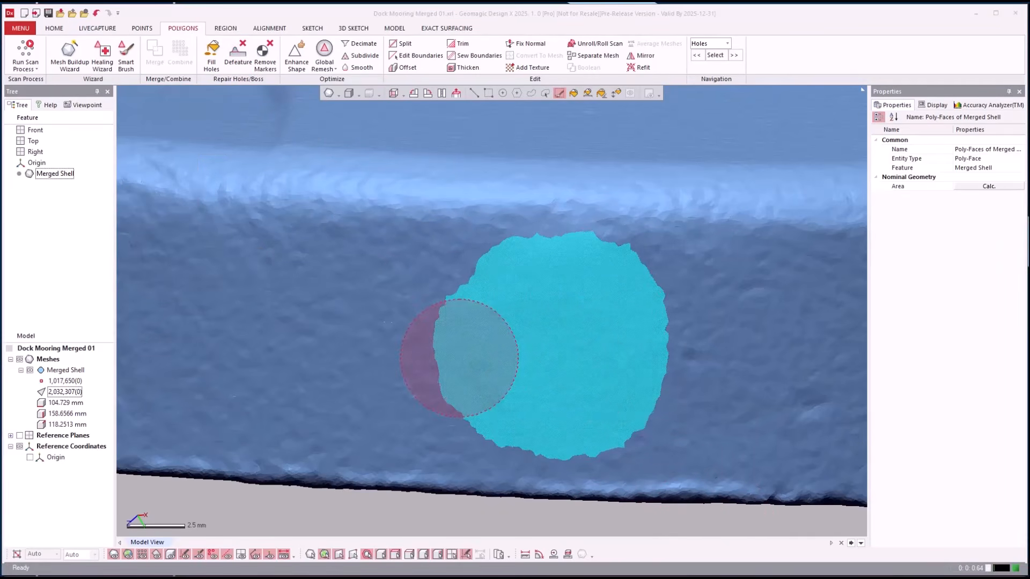
- Select two small patches on the smoothed edge, then clear the face selection
left_click(564, 351)
left_click(693, 377)
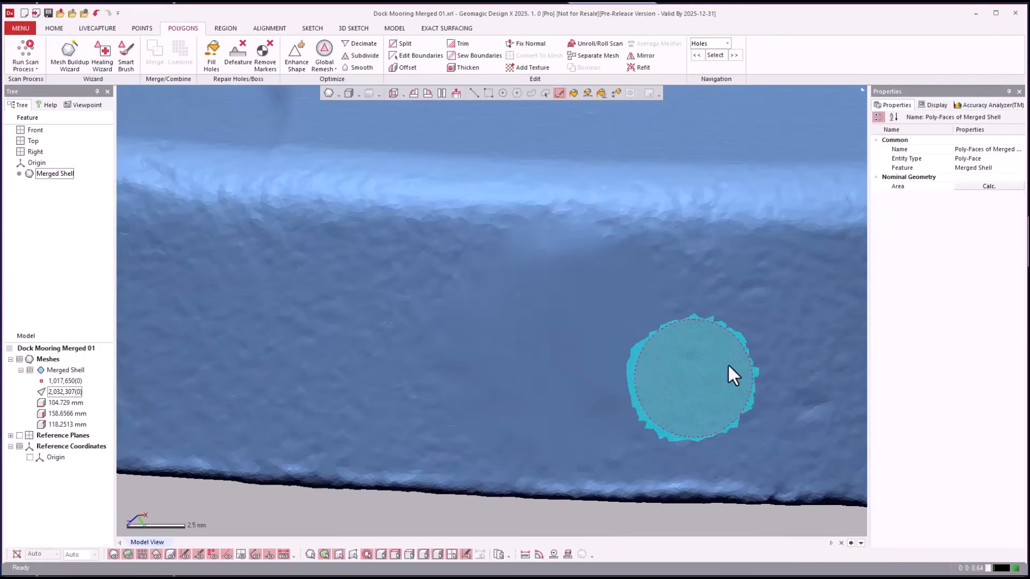
scroll(713, 358, "down", 4)
scroll(714, 356, "down", 2)
left_click(754, 460)
right_click_drag(737, 525, 490, 312)
scroll(749, 403, "down", 2)
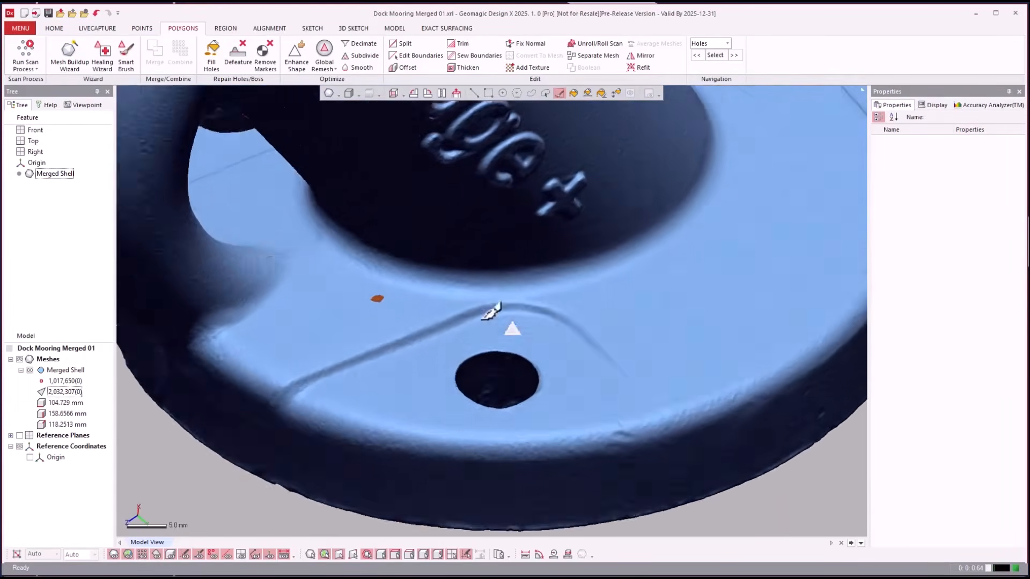
- Start Fill Holes and exclude the tube's inner opening and one more boundary from filling
scroll(489, 313, "up", 3)
scroll(349, 313, "up", 2)
scroll(352, 313, "down", 4)
right_click_drag(352, 313, 346, 292)
scroll(347, 292, "up", 3)
scroll(346, 292, "down", 1)
scroll(601, 254, "down", 4)
right_click_drag(600, 254, 420, 177)
scroll(460, 206, "up", 4)
scroll(461, 206, "up", 1)
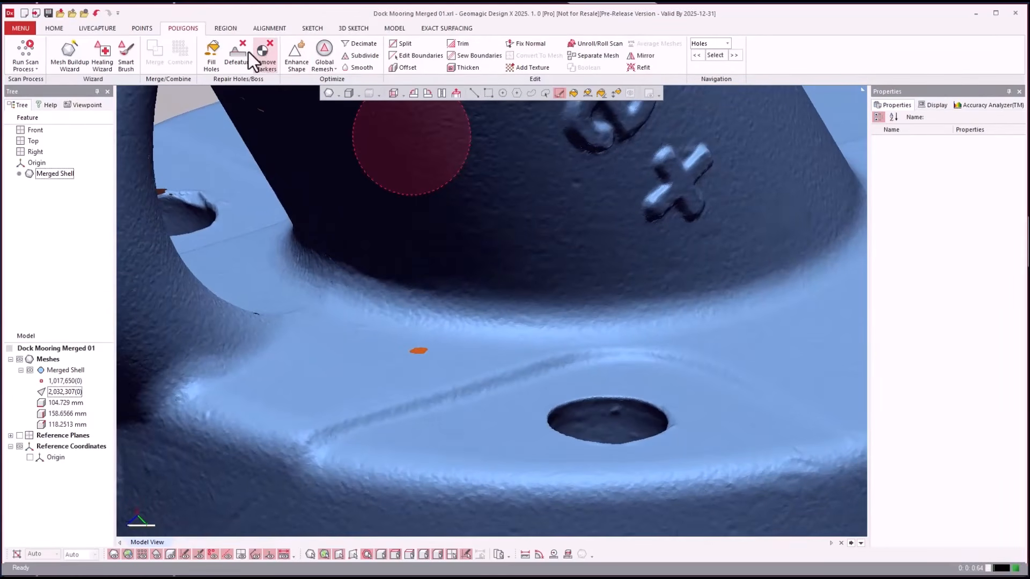
left_click(219, 56)
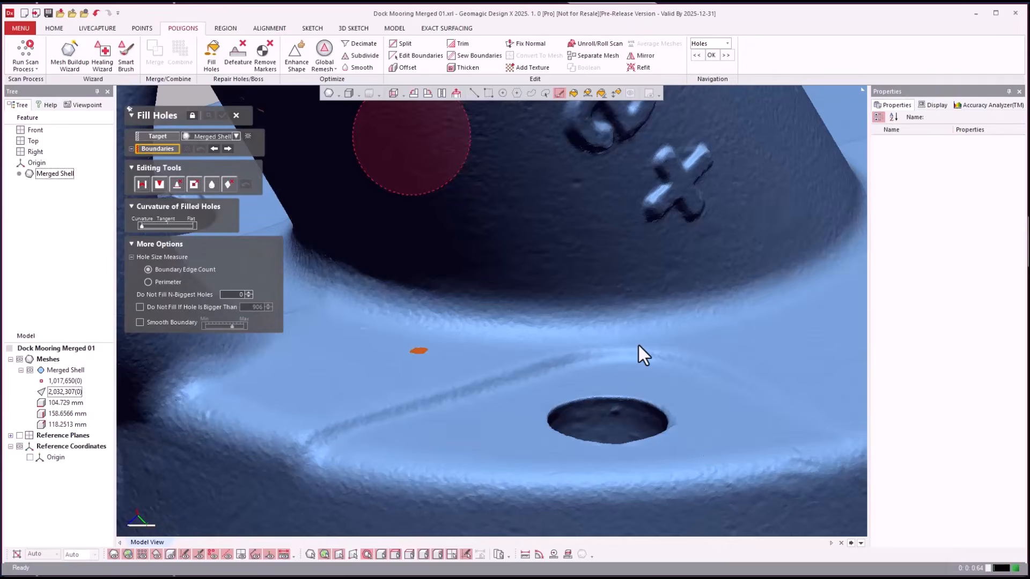
scroll(620, 418, "down", 5)
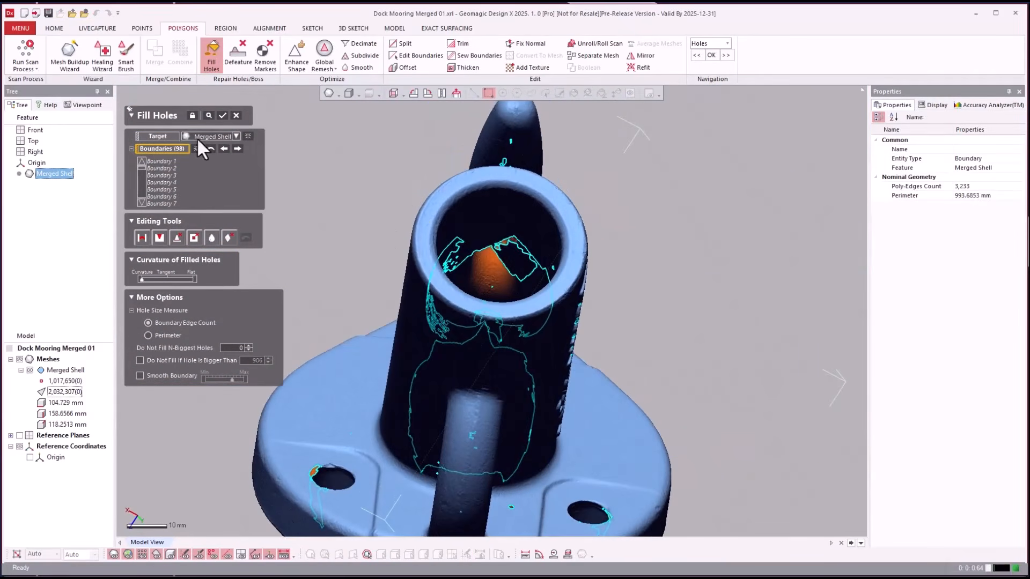
left_click(494, 242)
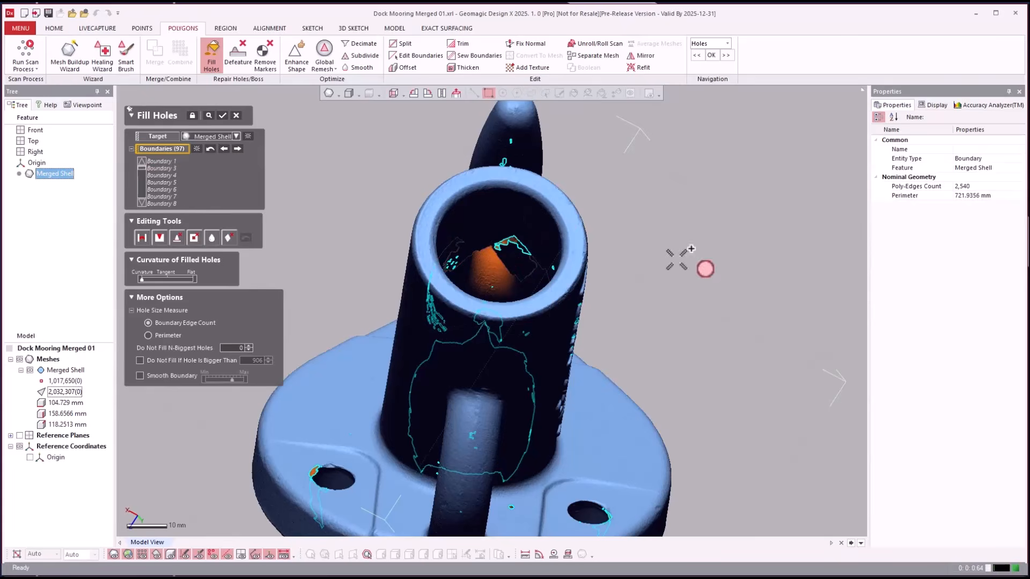
left_click(499, 350)
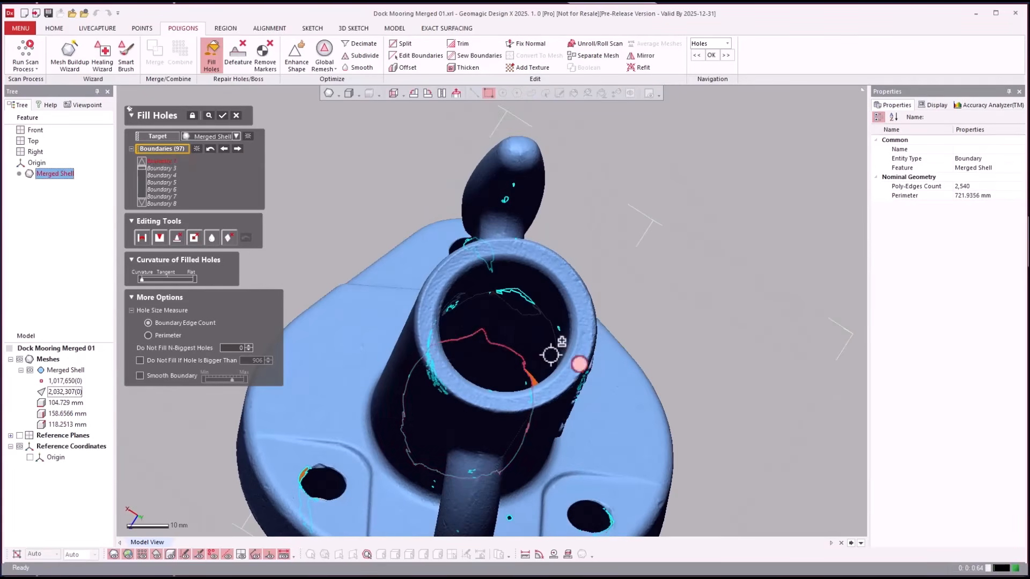
- Keep a flange boundary and the lower bolt holes open, then fill the remaining holes
right_click_drag(761, 402, 551, 213)
left_click(549, 213)
right_click_drag(645, 449, 612, 424)
left_click(607, 412)
right_click_drag(737, 432, 453, 444)
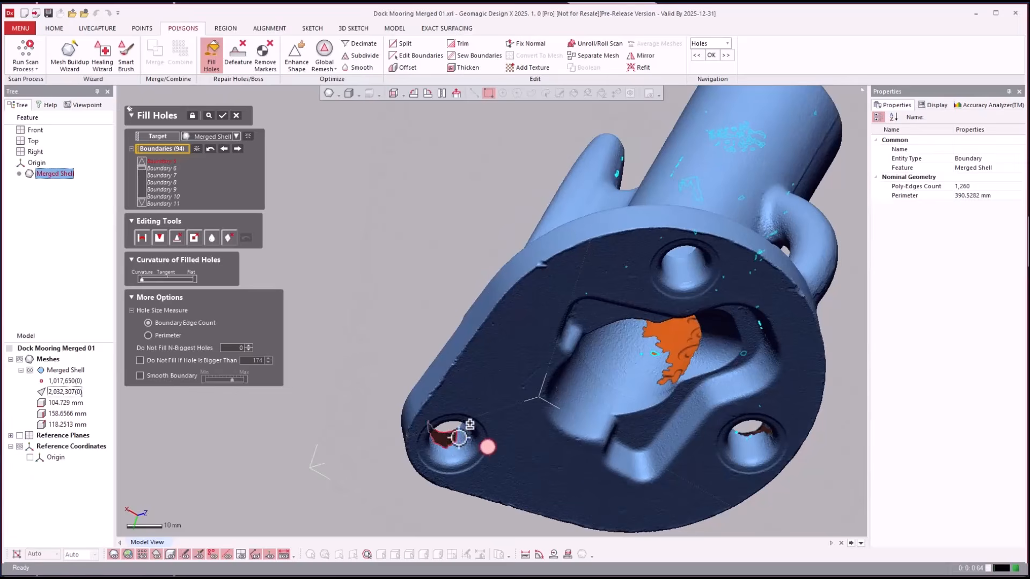
left_click(457, 438)
right_click_drag(370, 172, 367, 227)
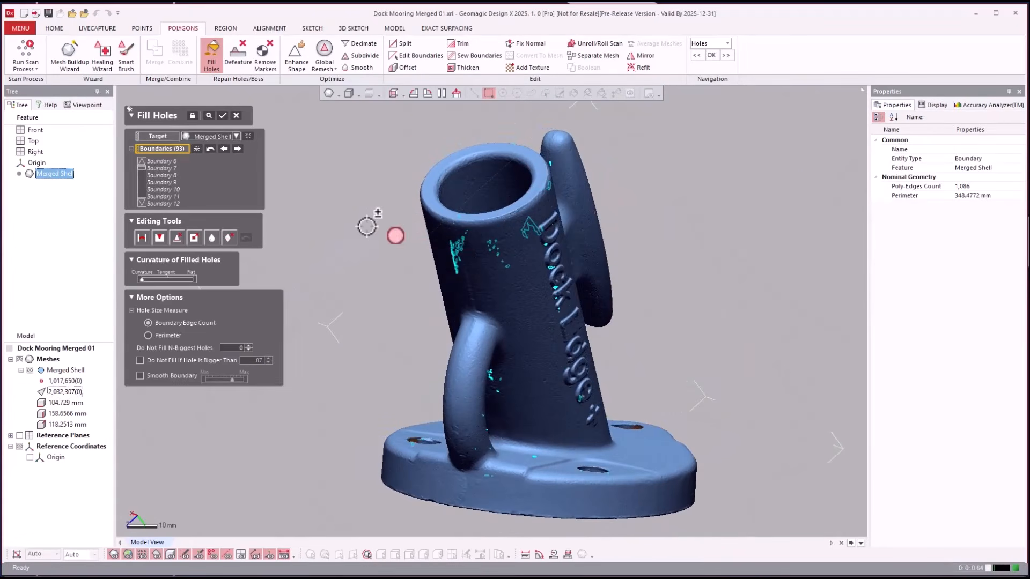
right_click_drag(367, 226, 365, 227)
left_click(223, 116)
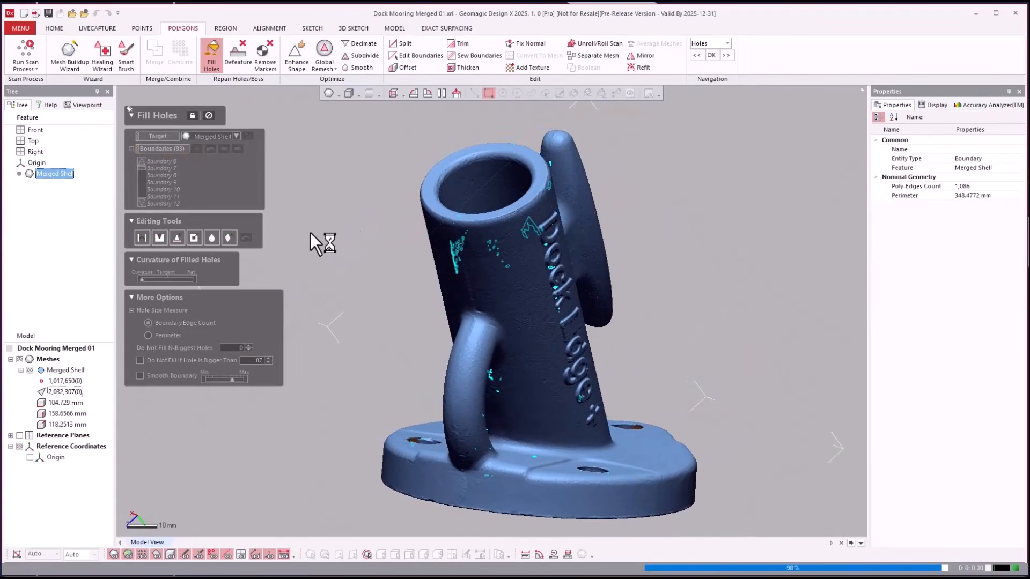
left_click(786, 279)
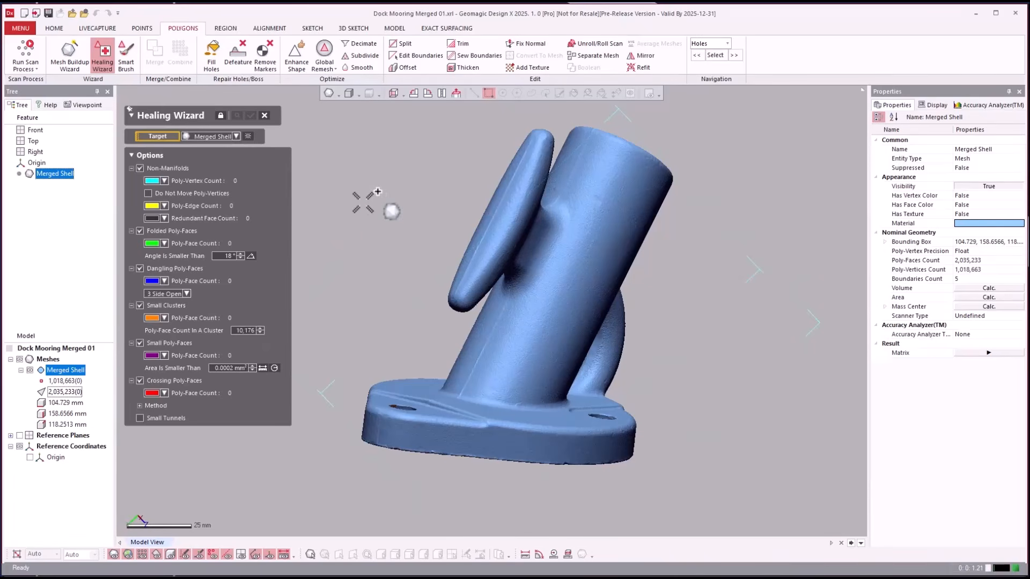
mouse_move(343, 196)
right_mouse_down()
mouse_move(355, 174)
mouse_move(344, 176)
mouse_move(351, 182)
right_mouse_up()
key("Escape")
- Turn on Reference Planes visibility, snap to the Front view, and orbit around the cleat
scroll(351, 182, "up", 1)
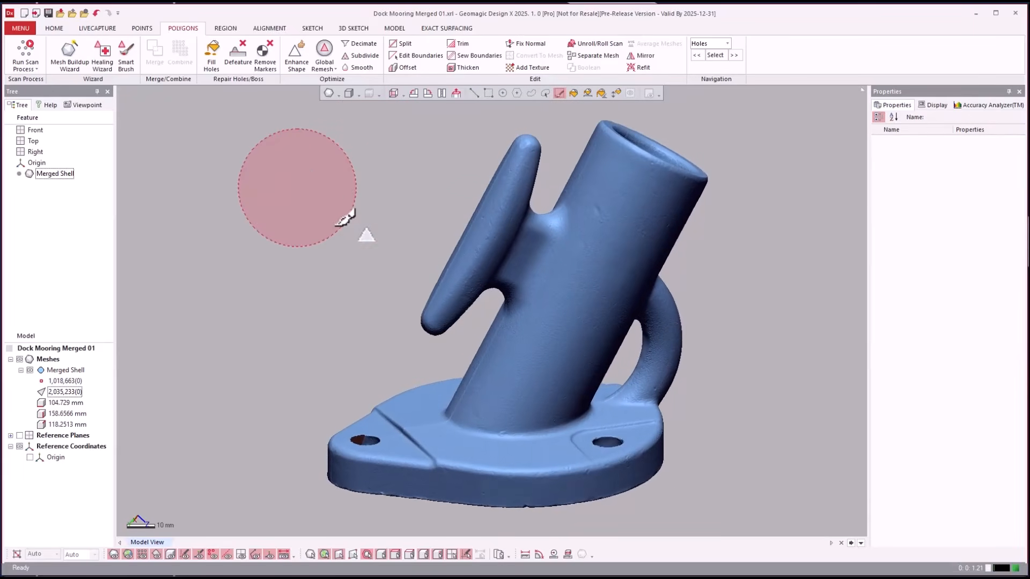
scroll(320, 247, "down", 2)
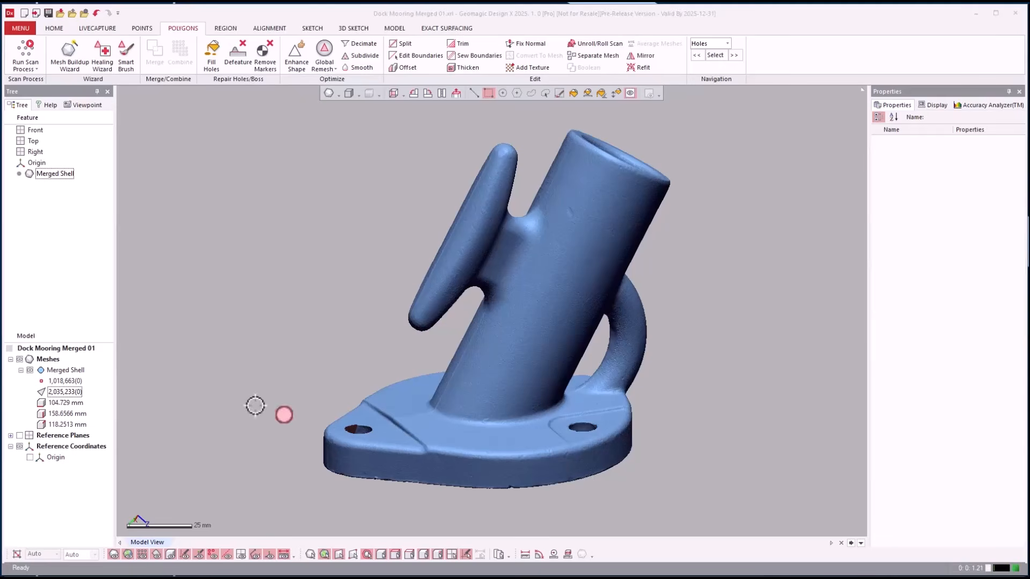
left_click(20, 435)
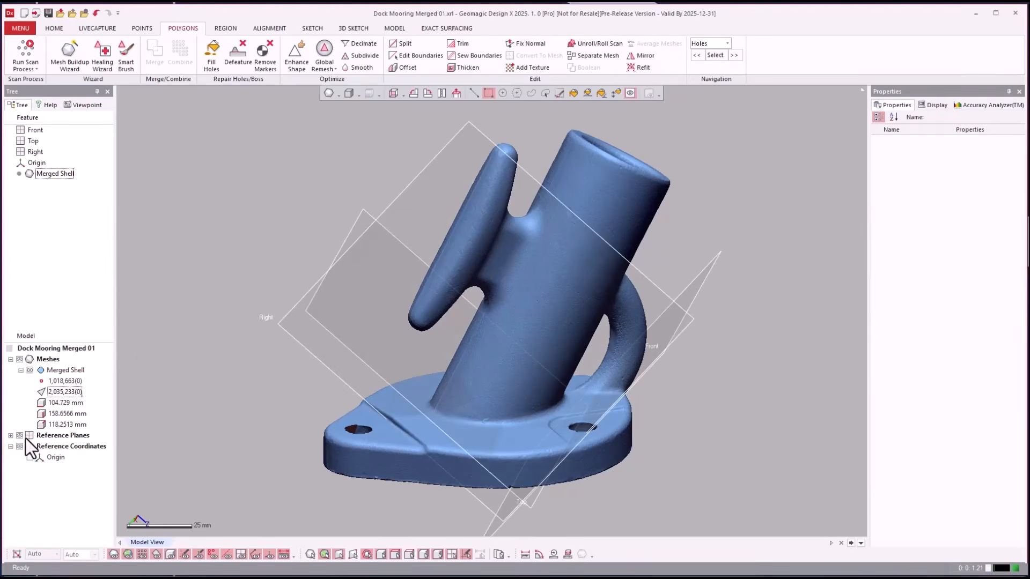
right_click_drag(225, 267, 394, 95)
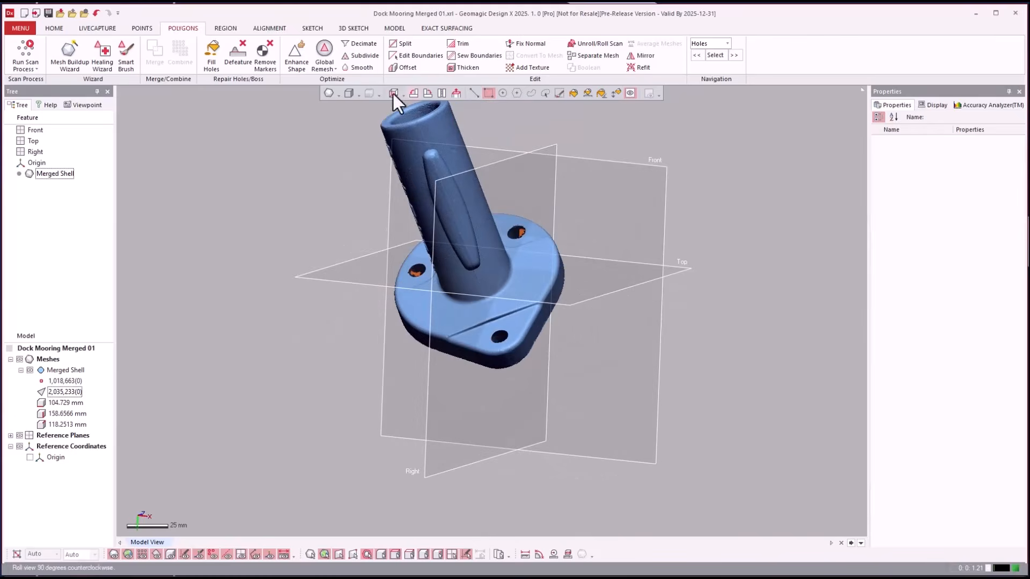
left_click(394, 94)
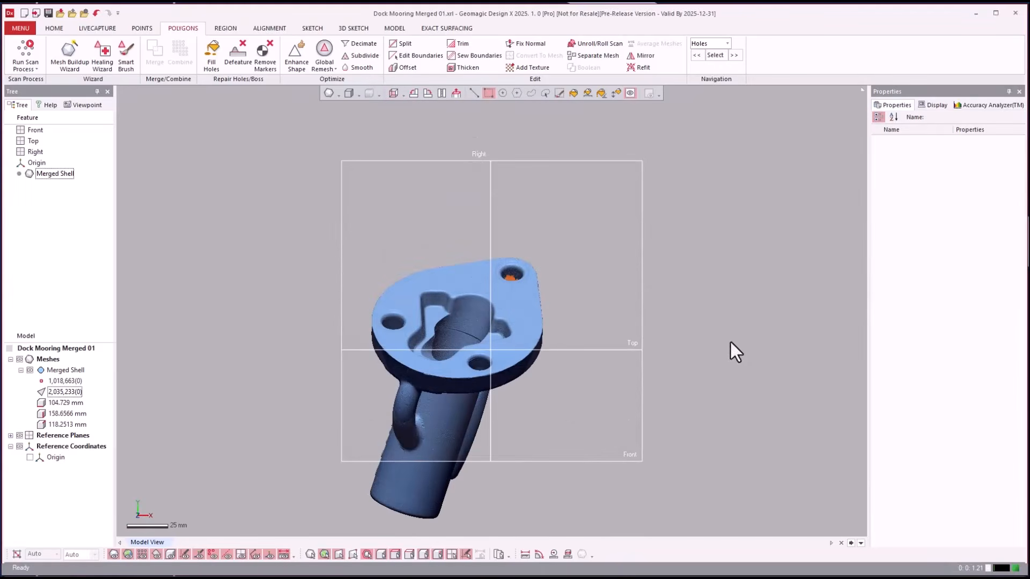
right_click_drag(722, 304, 724, 305)
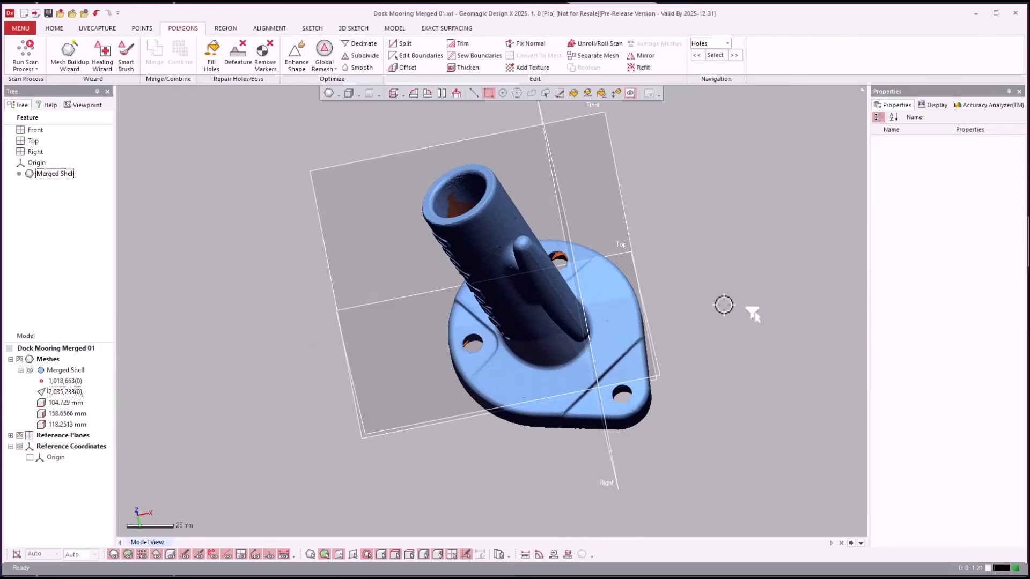
right_click_drag(724, 304, 725, 305)
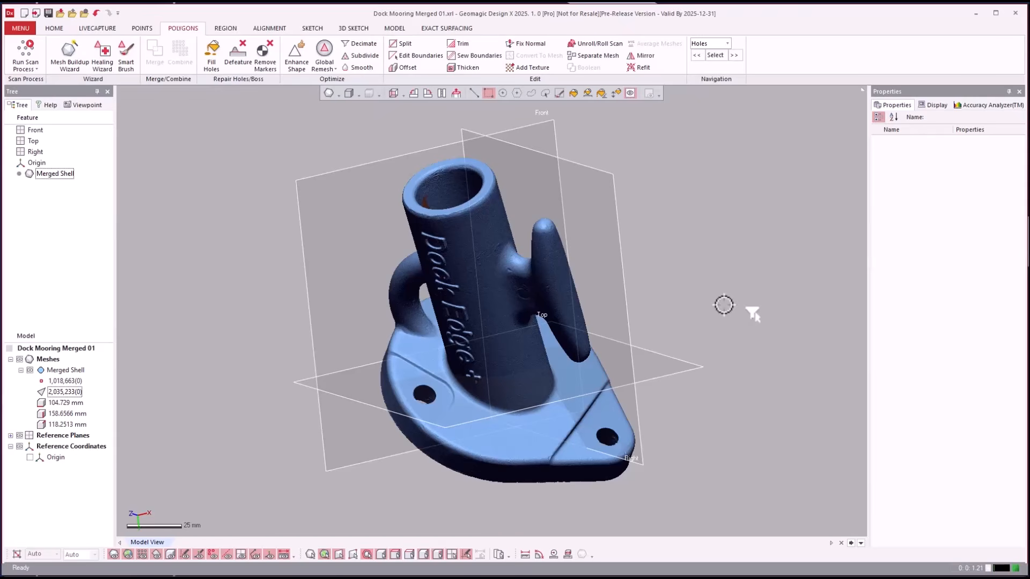
right_click_drag(677, 207, 793, 240)
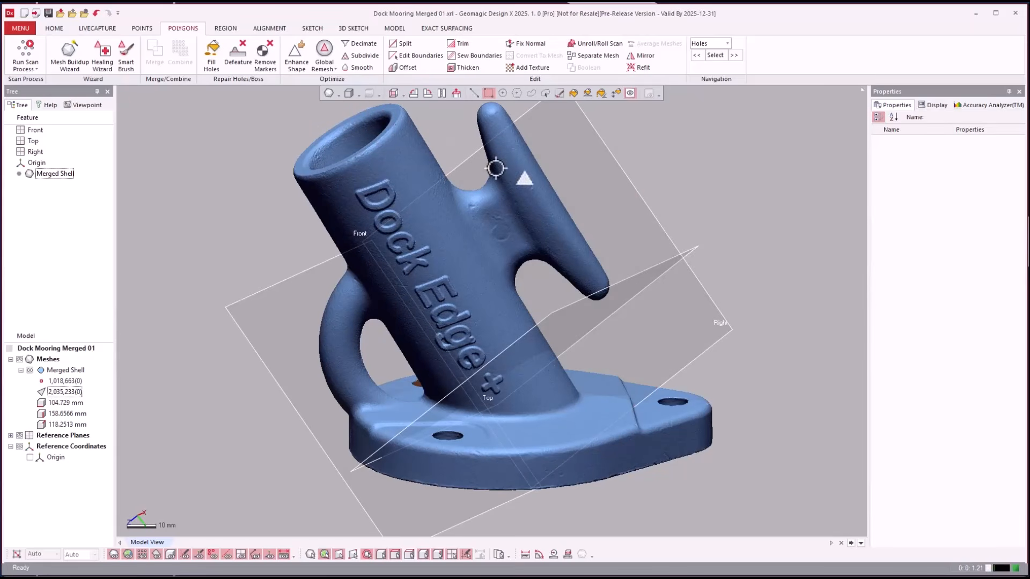
- Run Auto Segment with More Options expanded, then select the 21.9605 mm-radius tube cylinder region
left_click(228, 29)
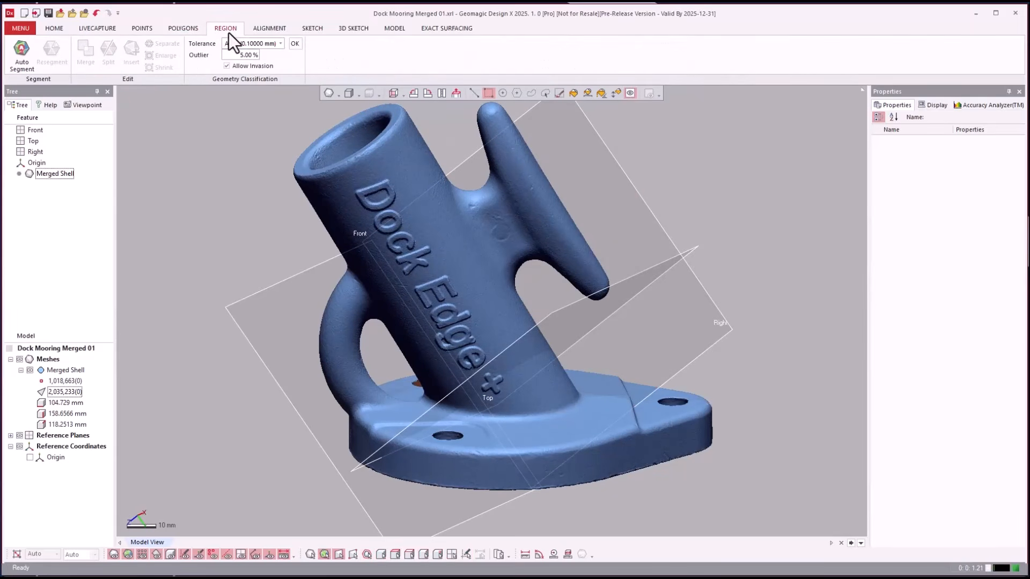
left_click(21, 53)
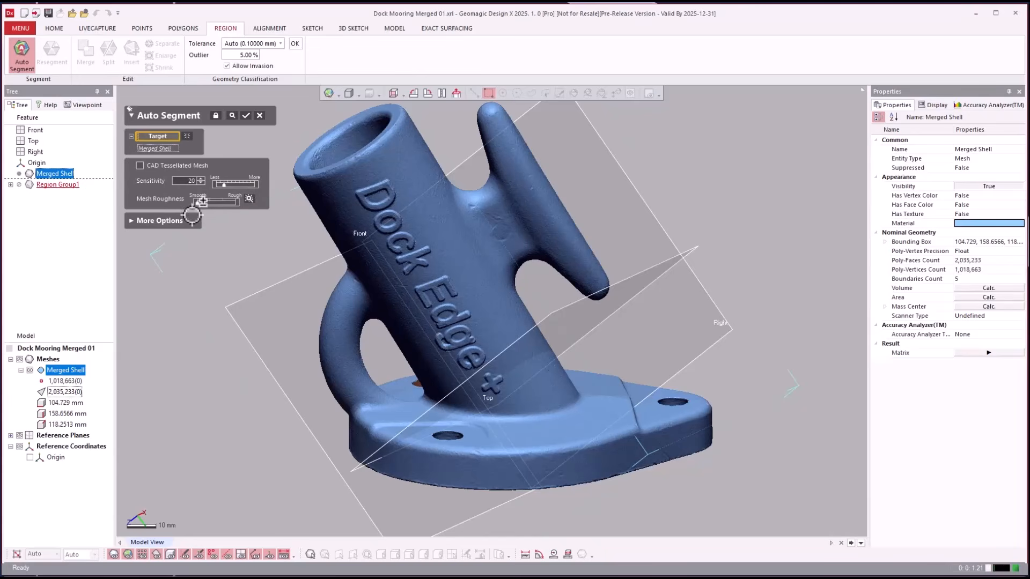
left_click(176, 221)
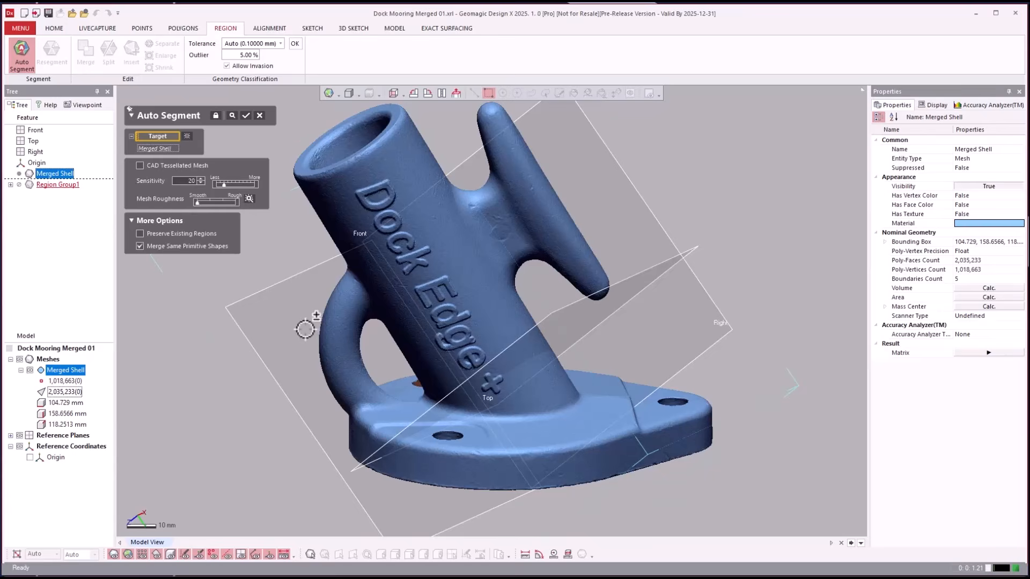
key("Return")
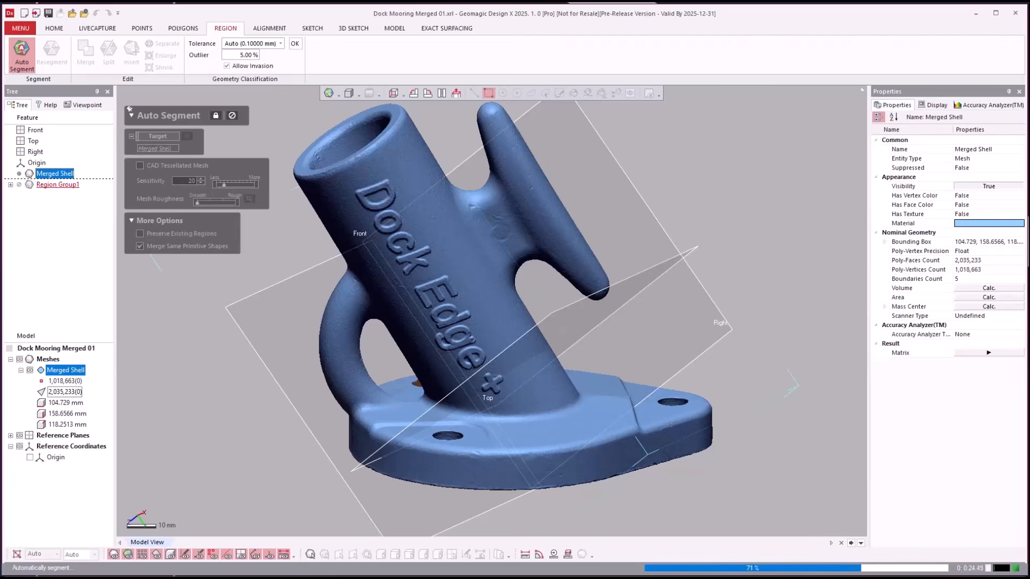
right_click_drag(752, 444, 748, 434)
left_click(471, 269)
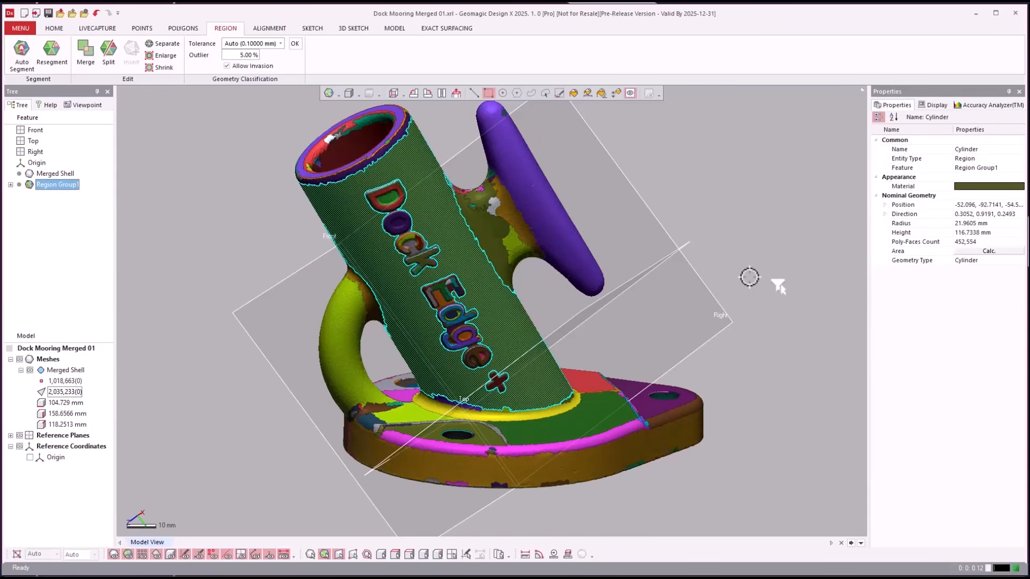
- Select the post's Cylinder region and review its Geometry Type options without changing them
left_click(751, 265)
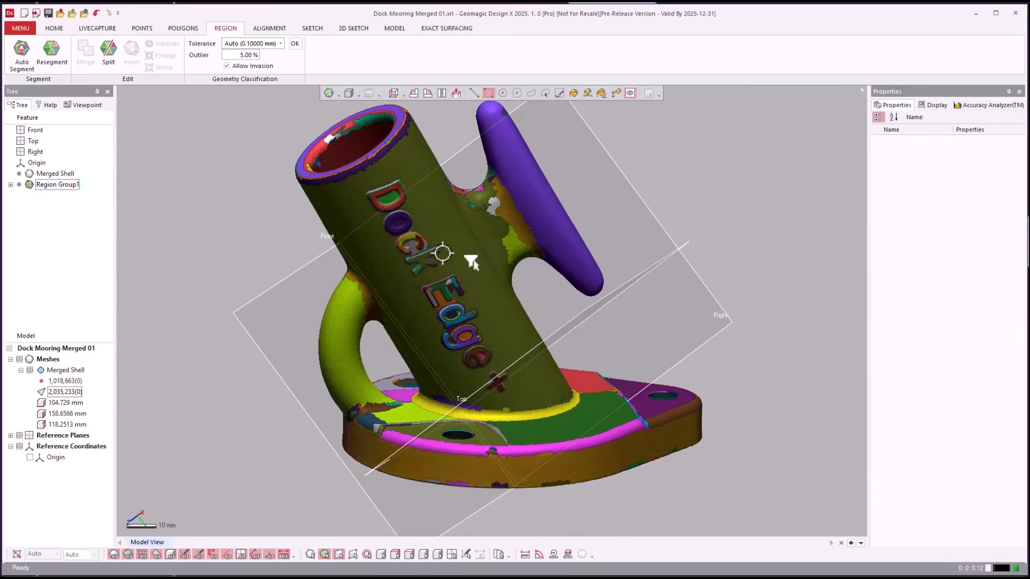
right_click_drag(482, 248, 478, 277)
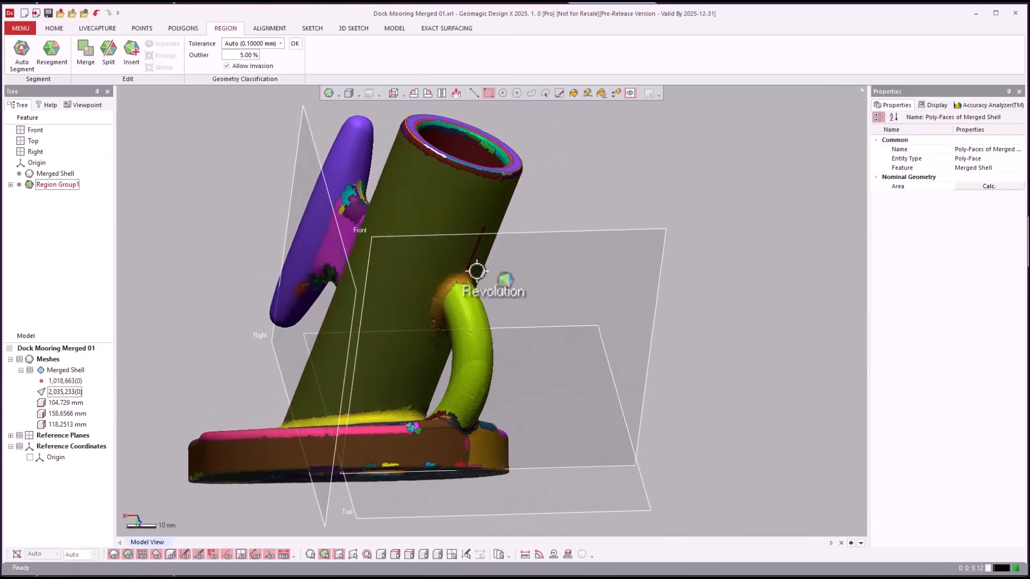
right_click_drag(403, 224, 304, 355)
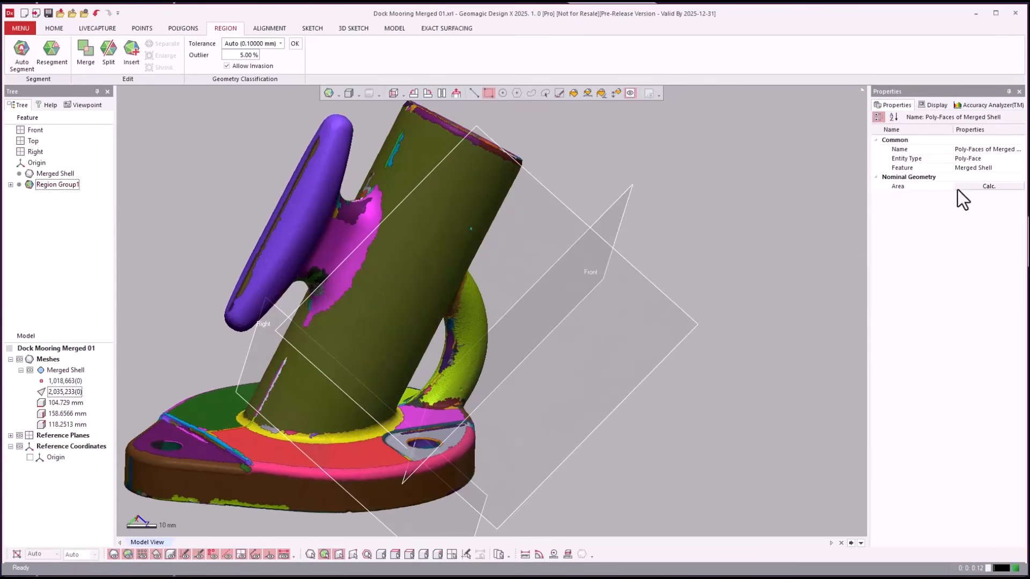
left_click(484, 187)
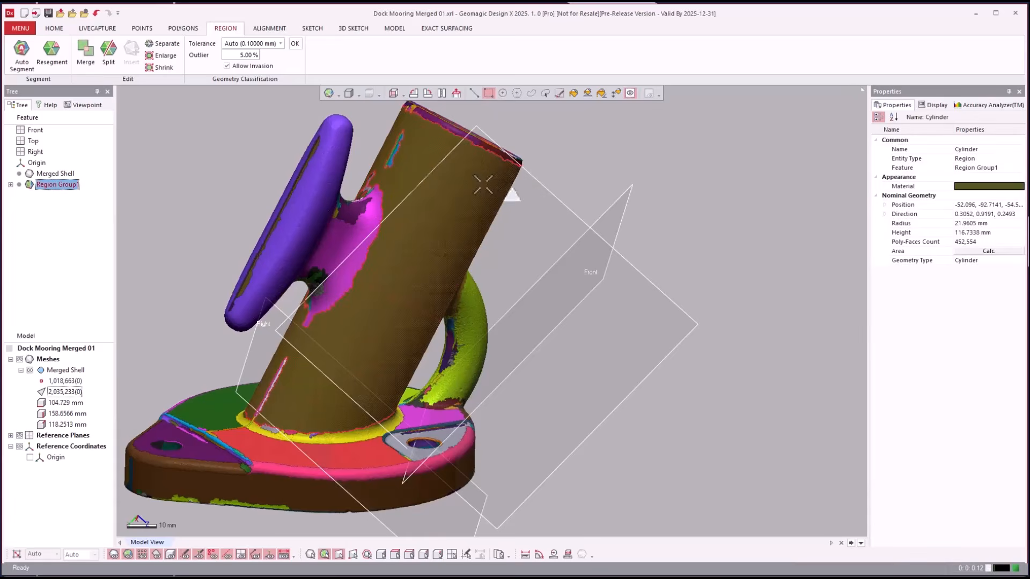
left_click(988, 264)
left_click(1021, 260)
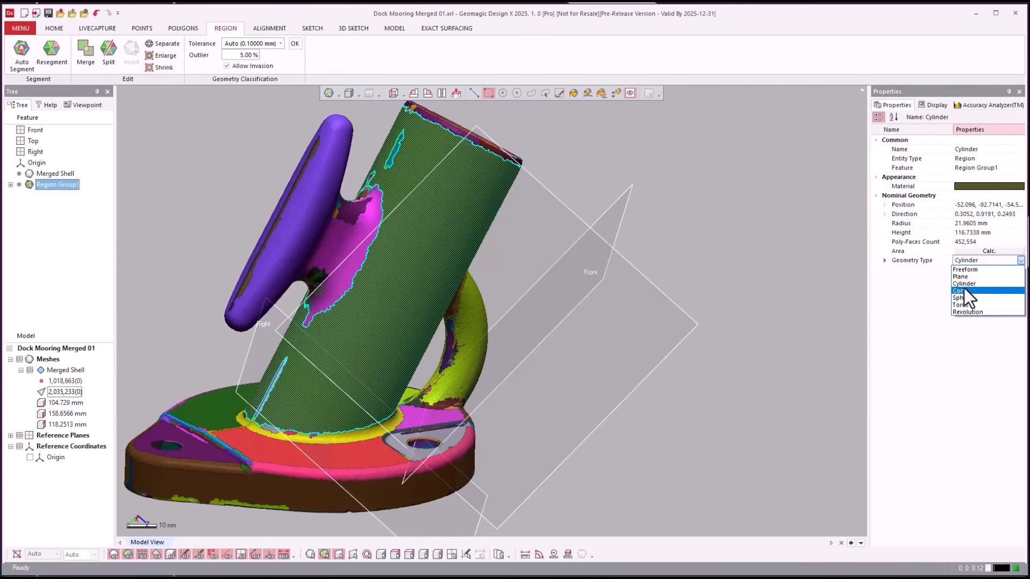
- Select the base underside's Plane region, deselect it, and orbit to view the post's open top
right_click_drag(542, 306, 363, 355)
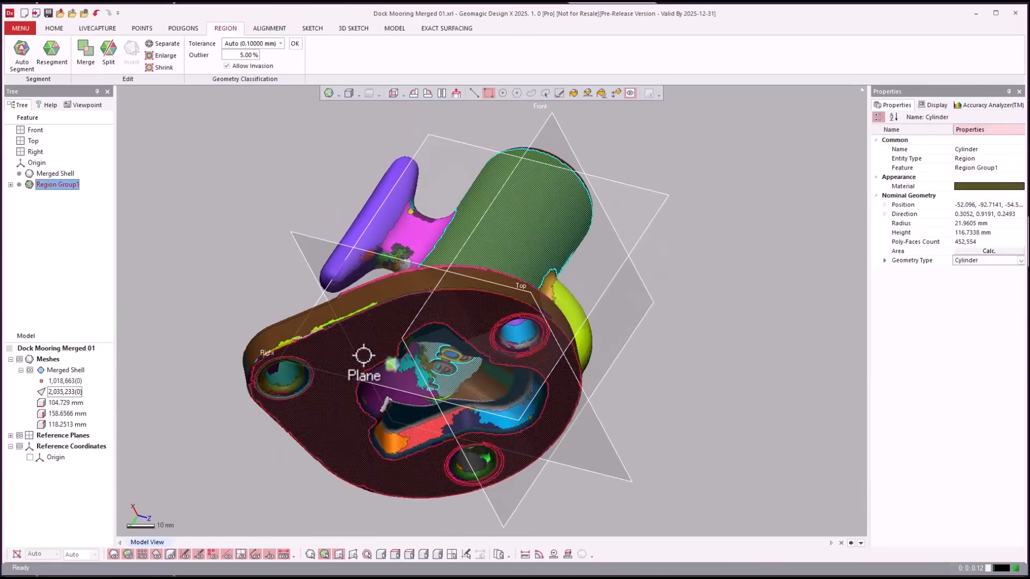
left_click(706, 397)
right_click_drag(706, 397, 641, 371)
left_click(334, 319)
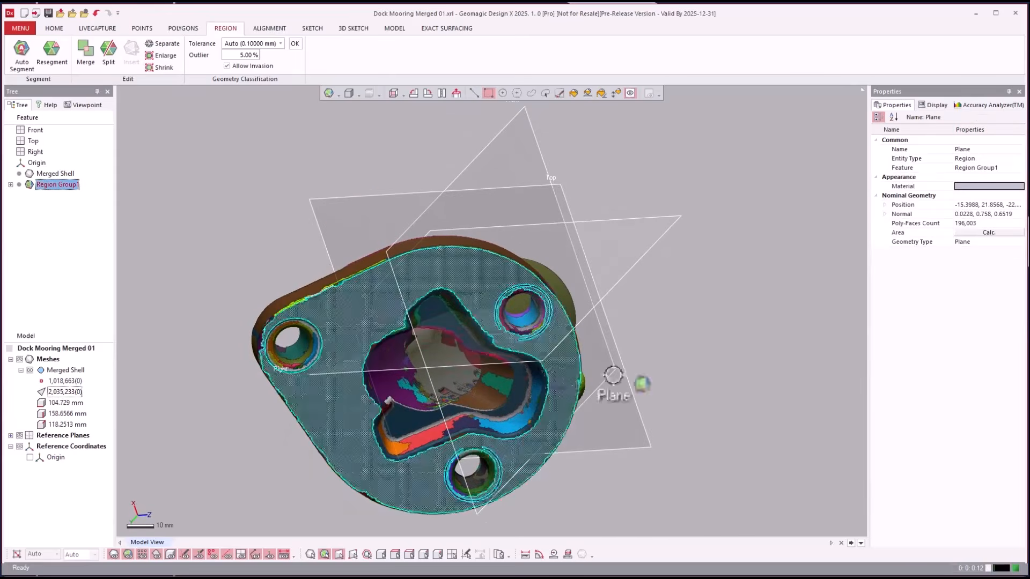
left_click(707, 379)
right_click_drag(706, 379, 583, 376)
right_click_drag(745, 393, 768, 574)
right_click_drag(771, 508, 607, 209)
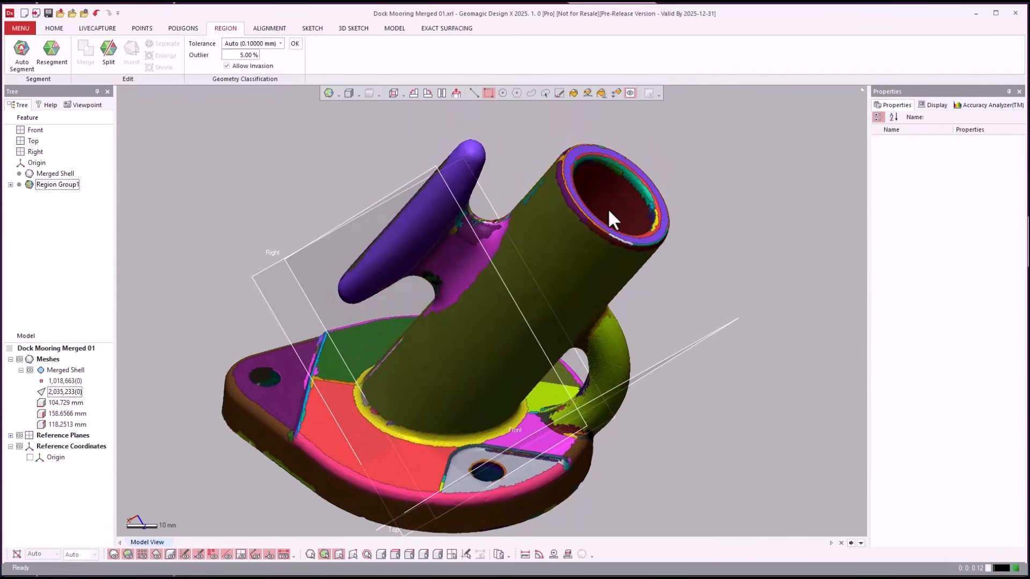
scroll(755, 254, "down", 1)
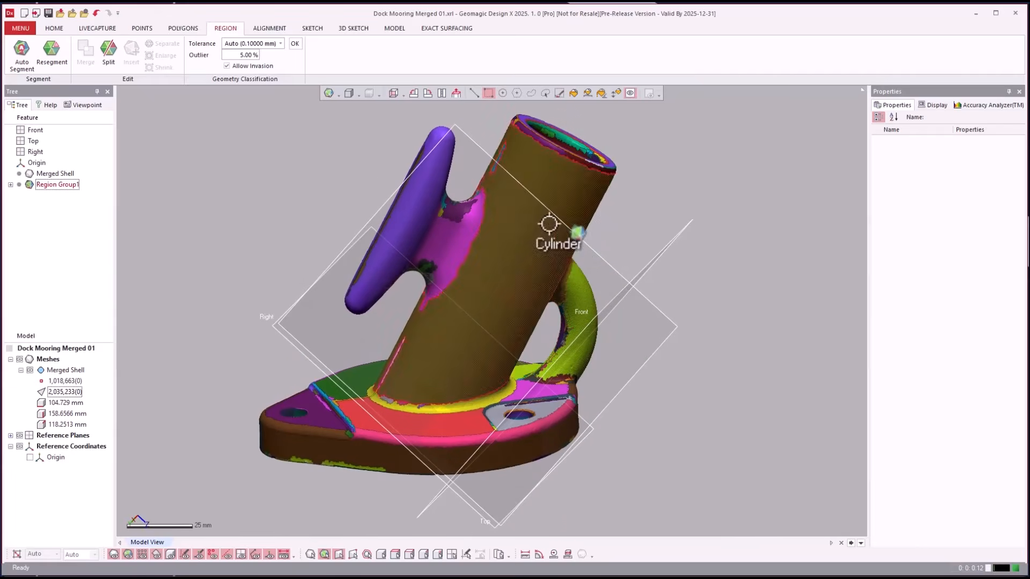
- Launch Interactive Alignment from HOME with Merged Shell as the moving entity and advance
left_click(55, 28)
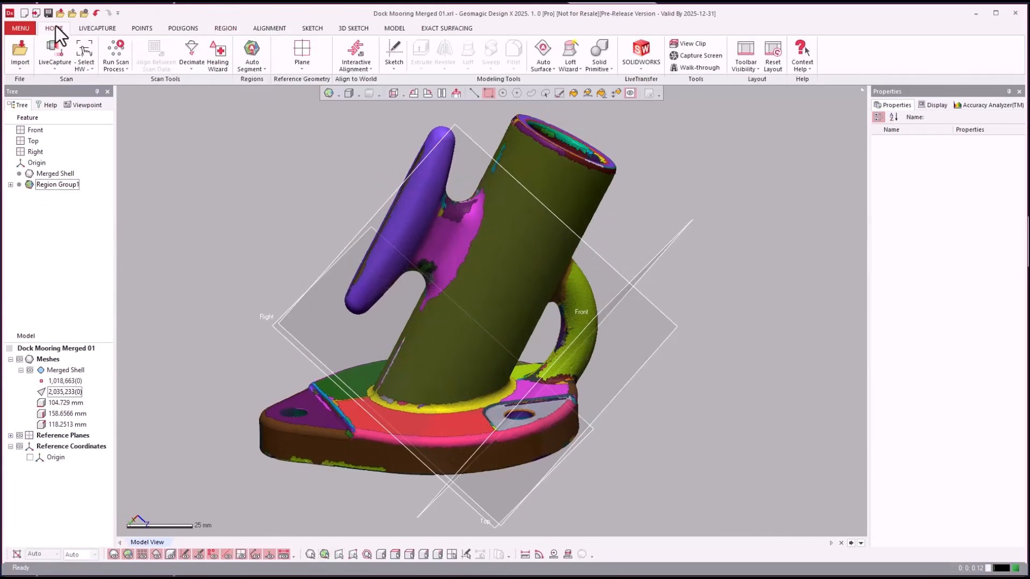
left_click(354, 52)
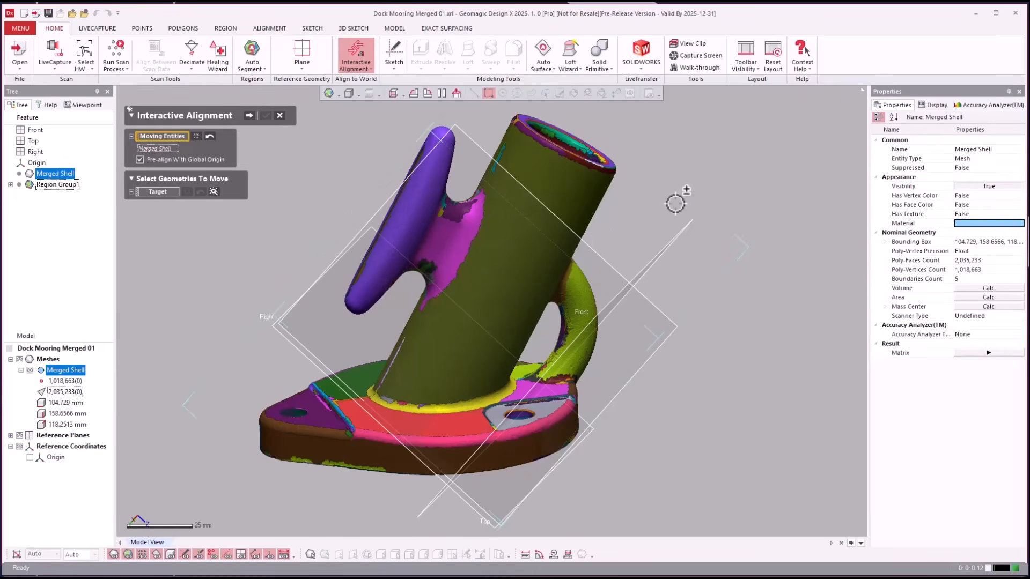
right_click_drag(730, 358, 722, 371)
scroll(722, 371, "down", 1)
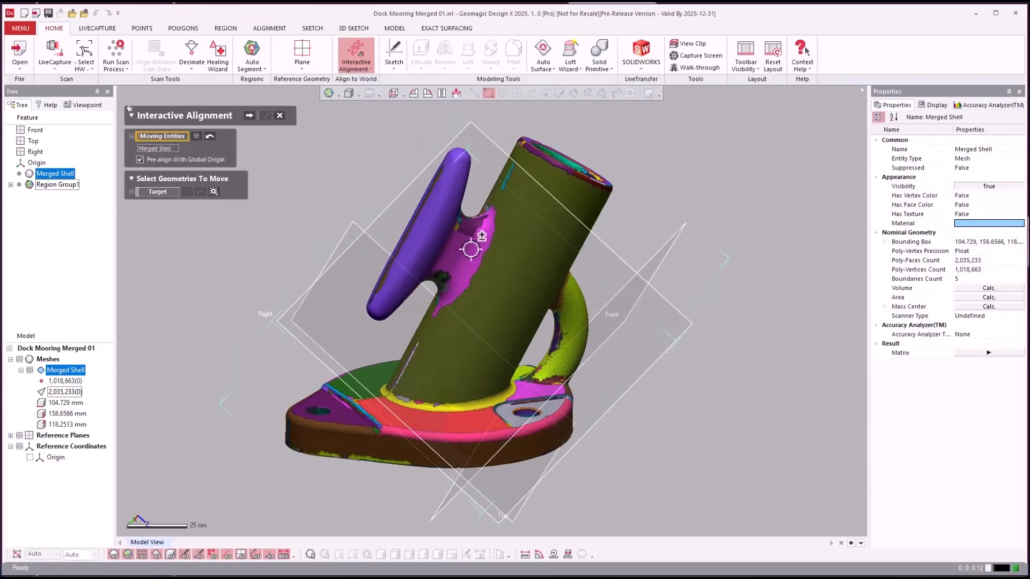
left_click(249, 116)
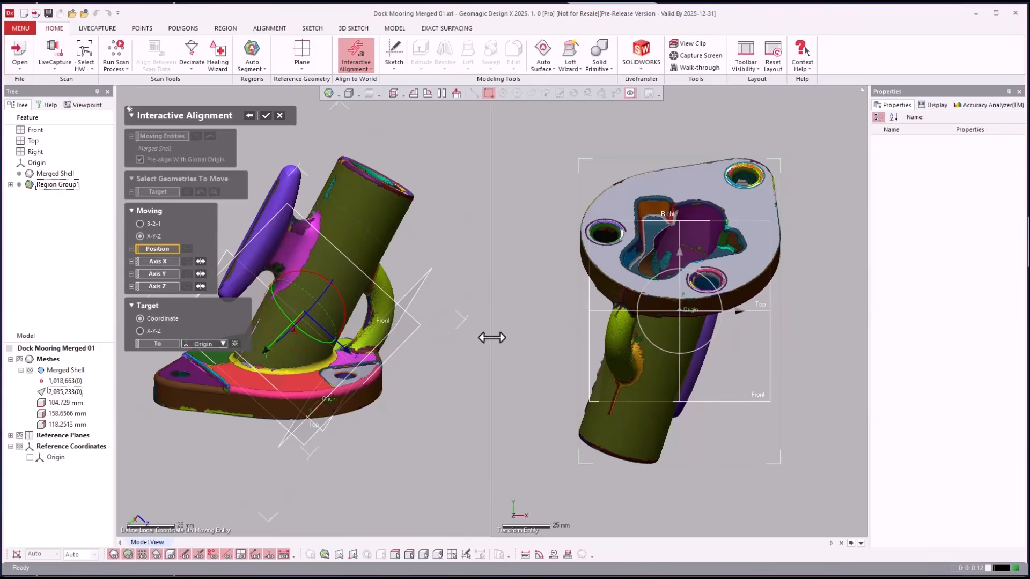
- Collapse to a single view and set the post's Cylinder region as the Position reference
left_click_drag(492, 337, 814, 349)
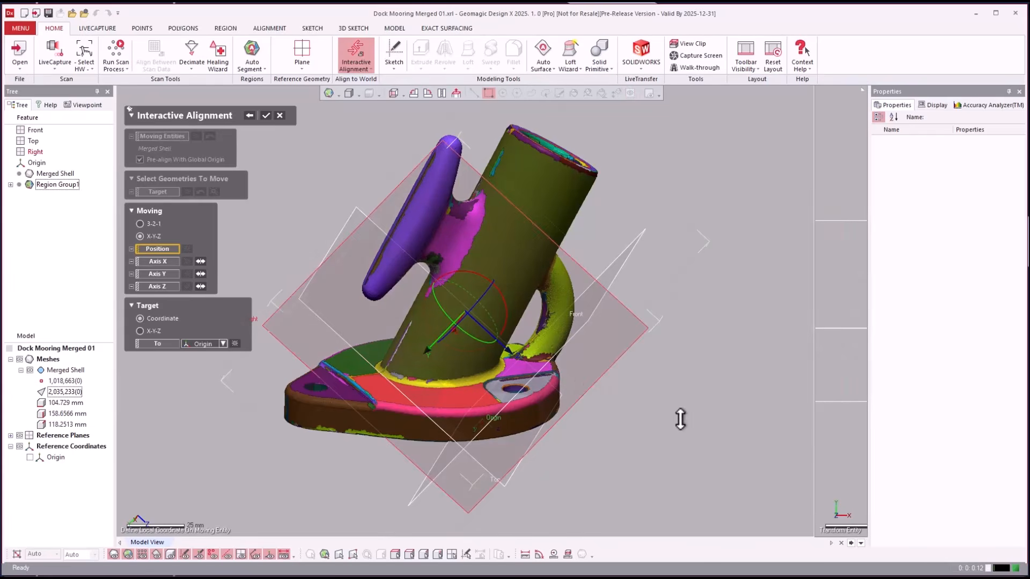
scroll(681, 427, "down", 2)
scroll(509, 383, "up", 2)
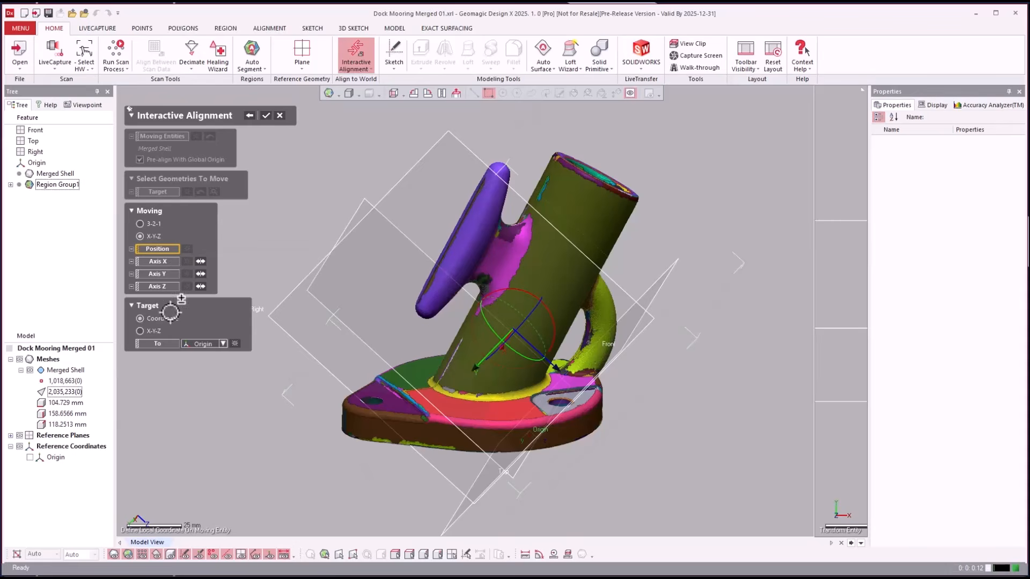
left_click(152, 254)
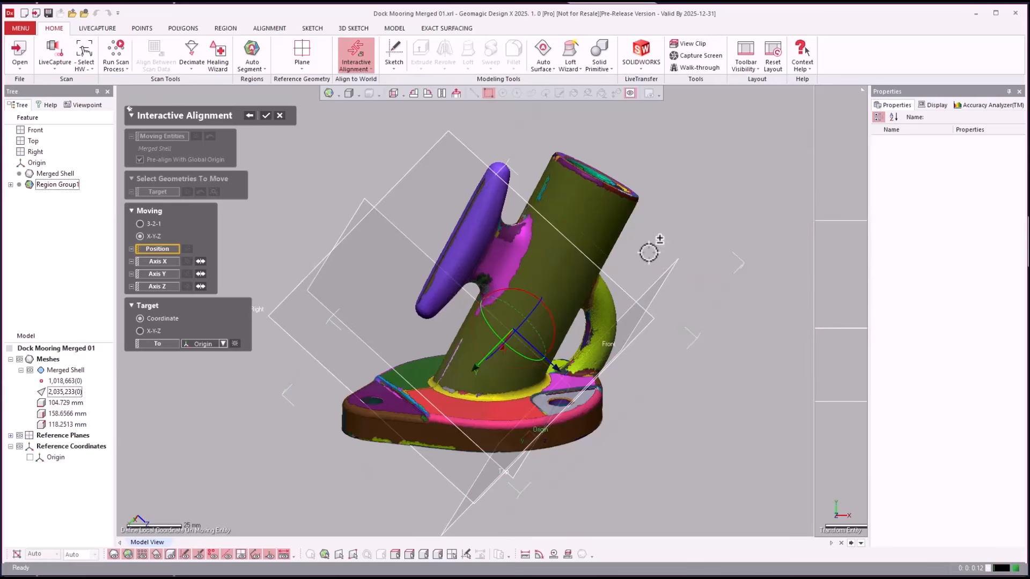
left_click(602, 219)
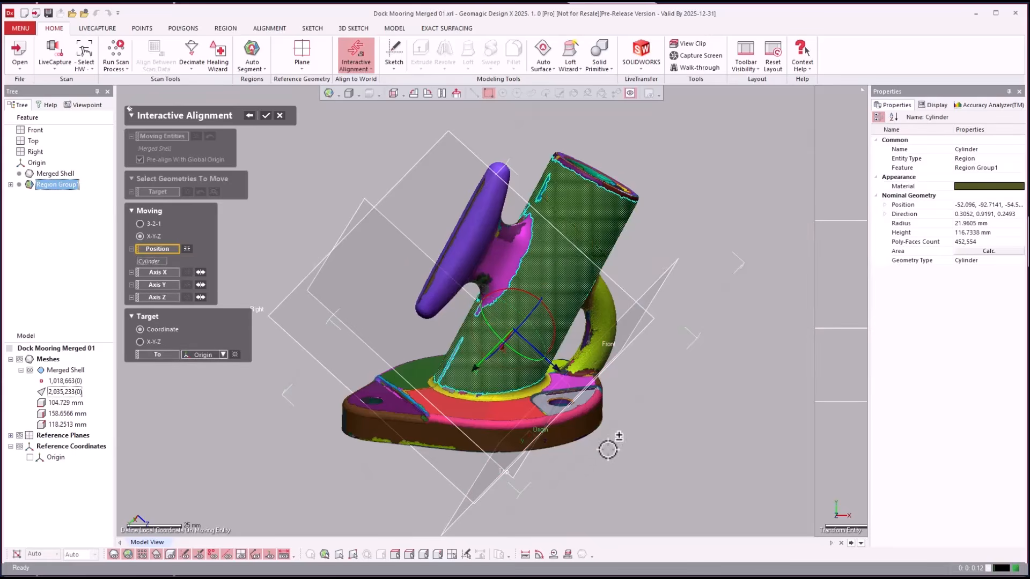
- Add the base bottom Plane to Position and set it as the Axis Y reference
right_click_drag(607, 450, 206, 284)
left_click(553, 471)
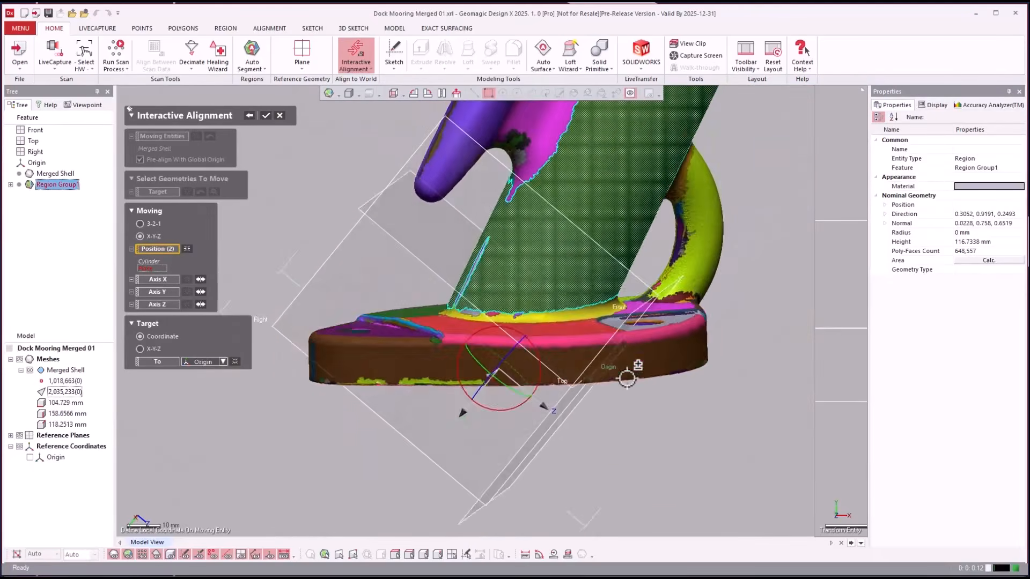
right_click_drag(626, 378, 607, 394)
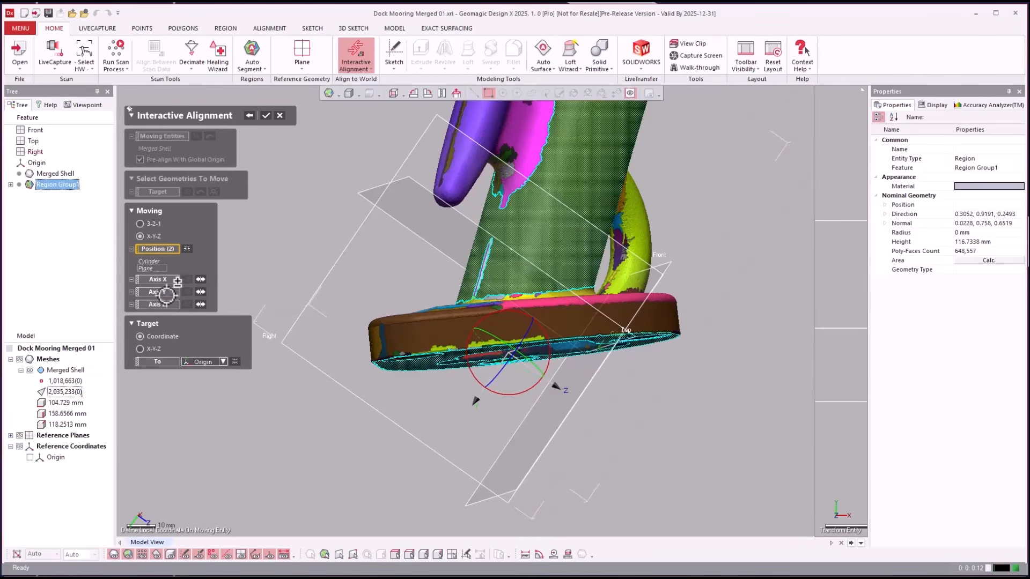
left_click(166, 292)
left_click(429, 371)
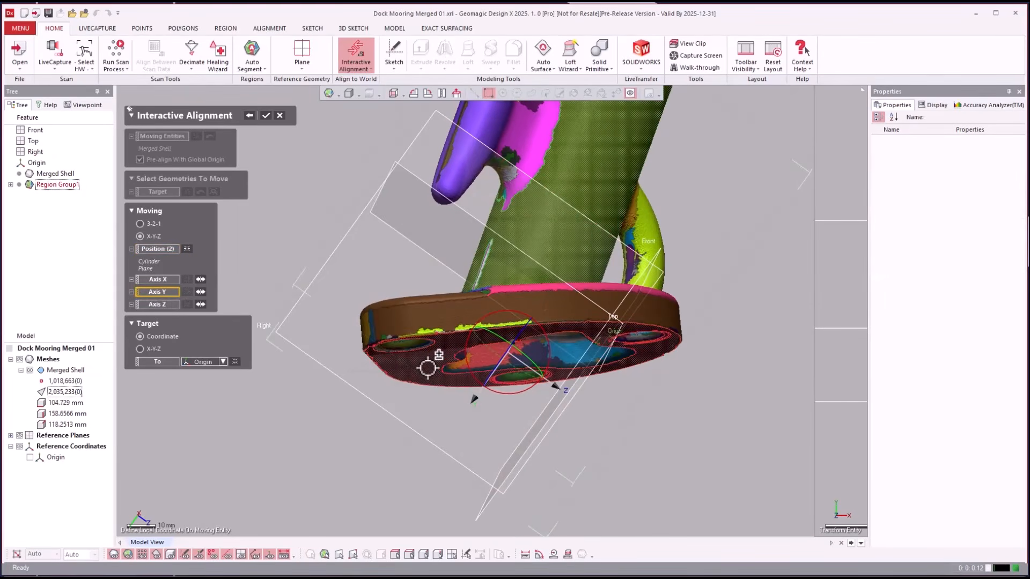
left_click(427, 368)
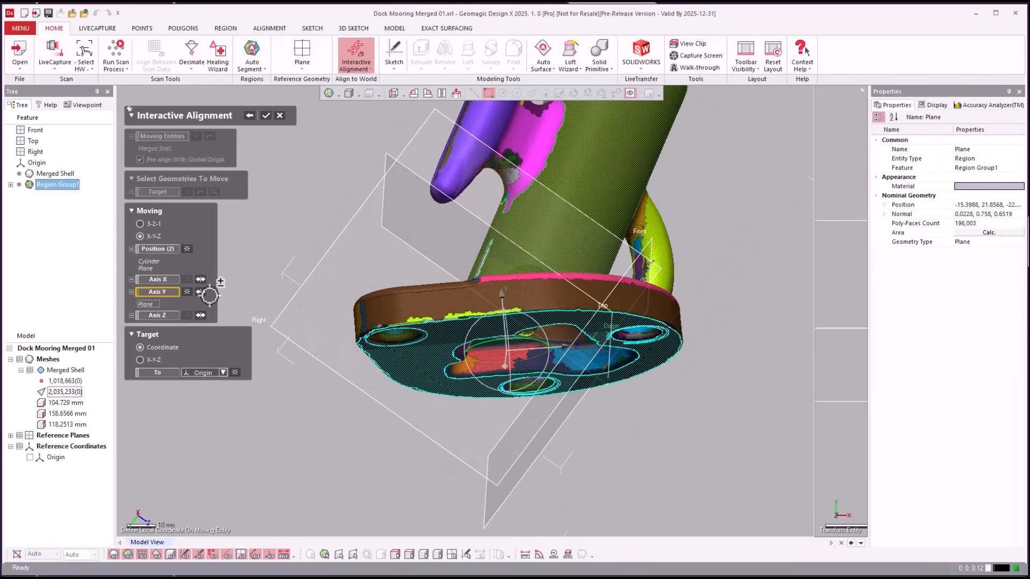
- Set the post Cylinder as the Axis X reference, check orientation, and apply the alignment
right_click_drag(560, 404, 499, 391)
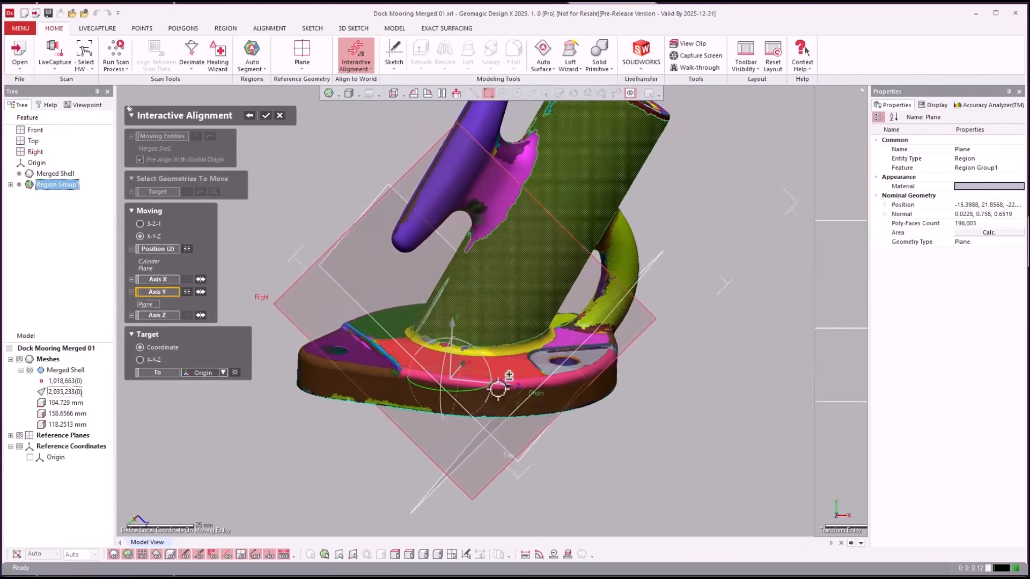
left_click(158, 279)
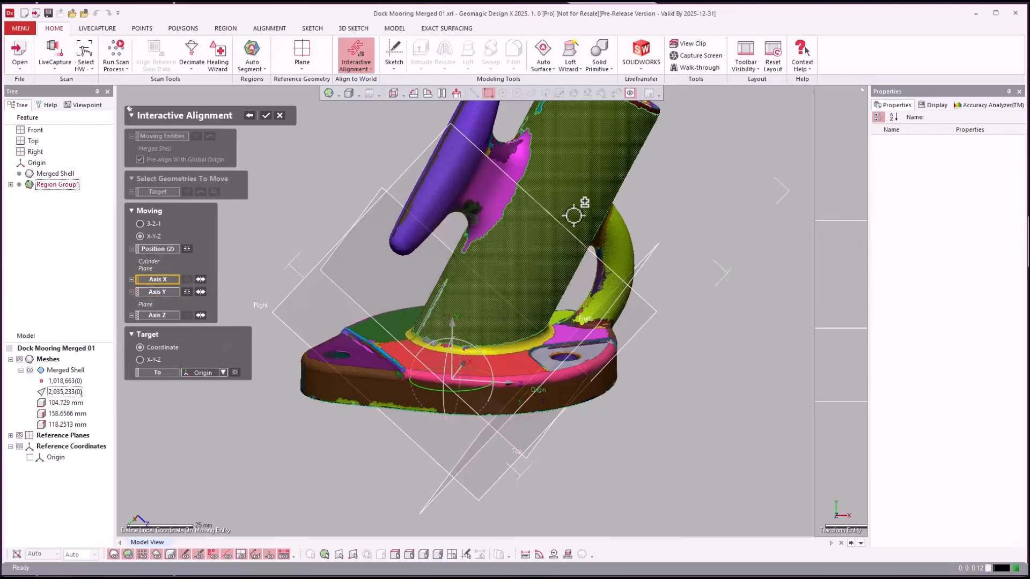
left_click(573, 206)
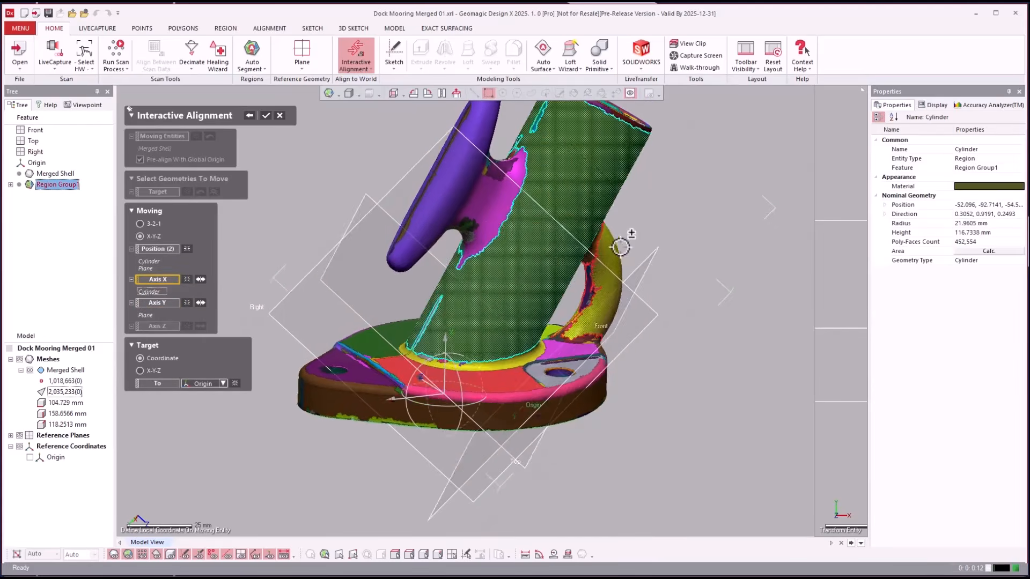
right_click_drag(621, 234, 591, 191)
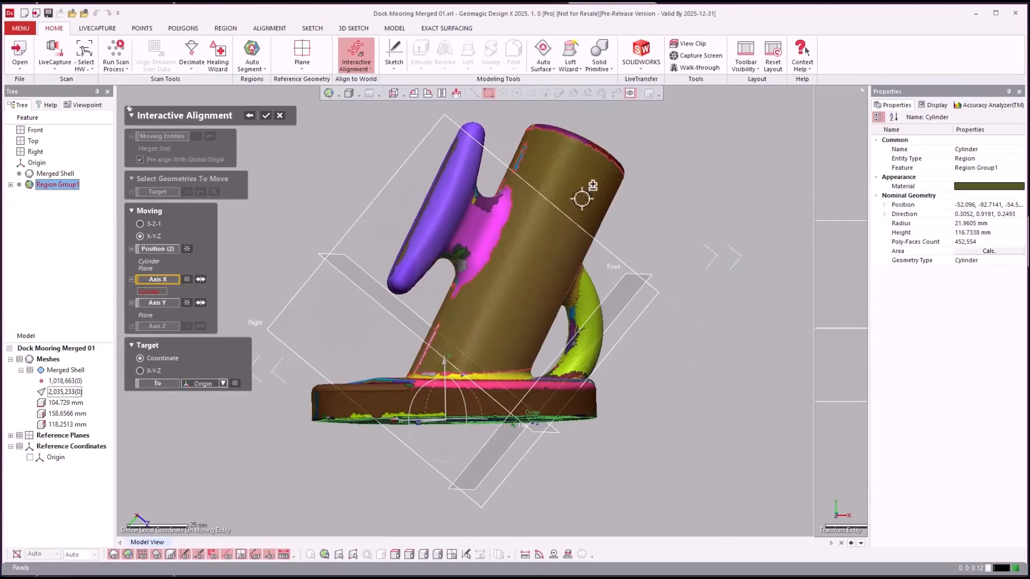
right_click_drag(487, 350, 251, 308)
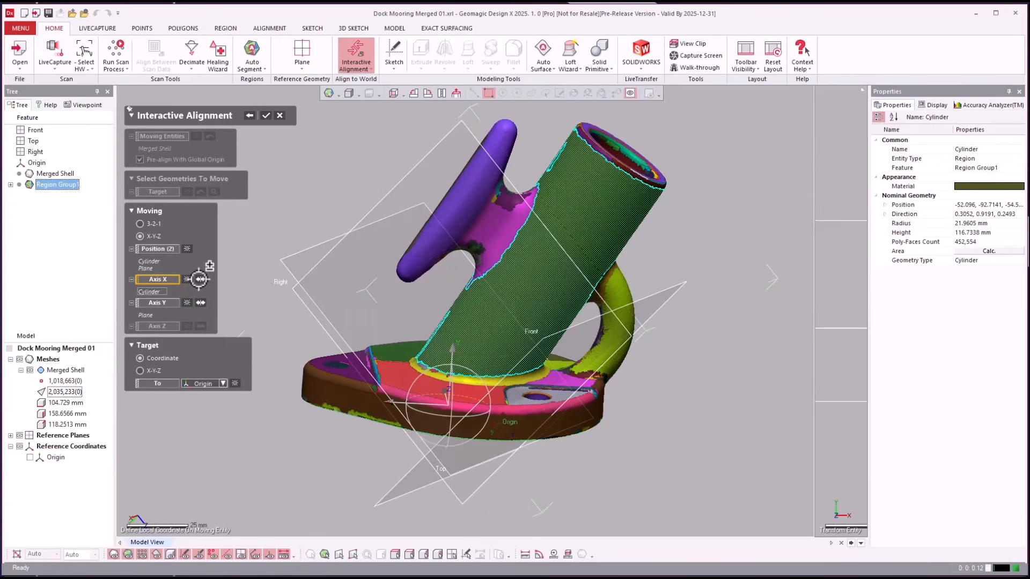
right_click_drag(453, 326, 558, 364)
right_click_drag(339, 177, 256, 96)
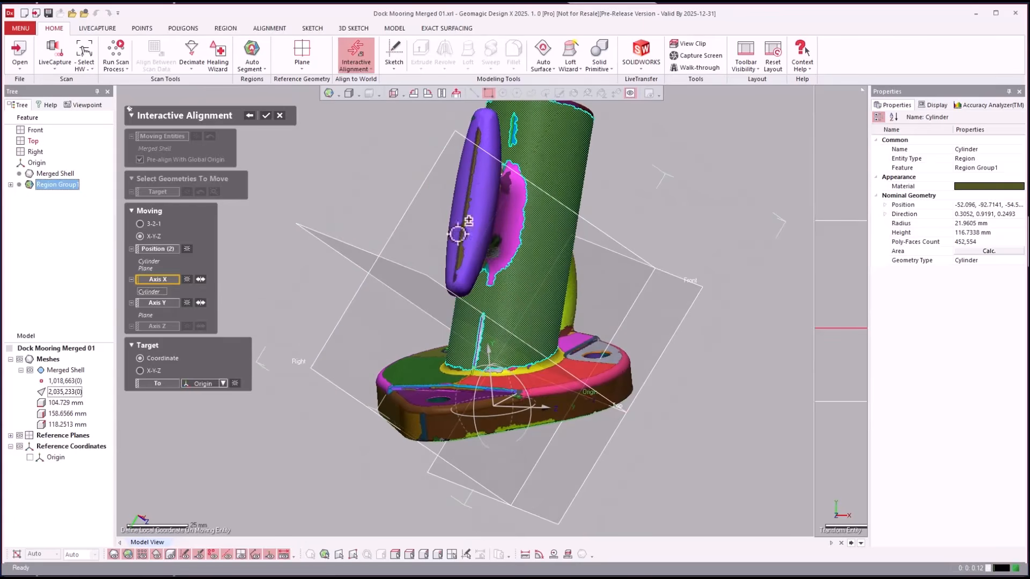
left_click(266, 116)
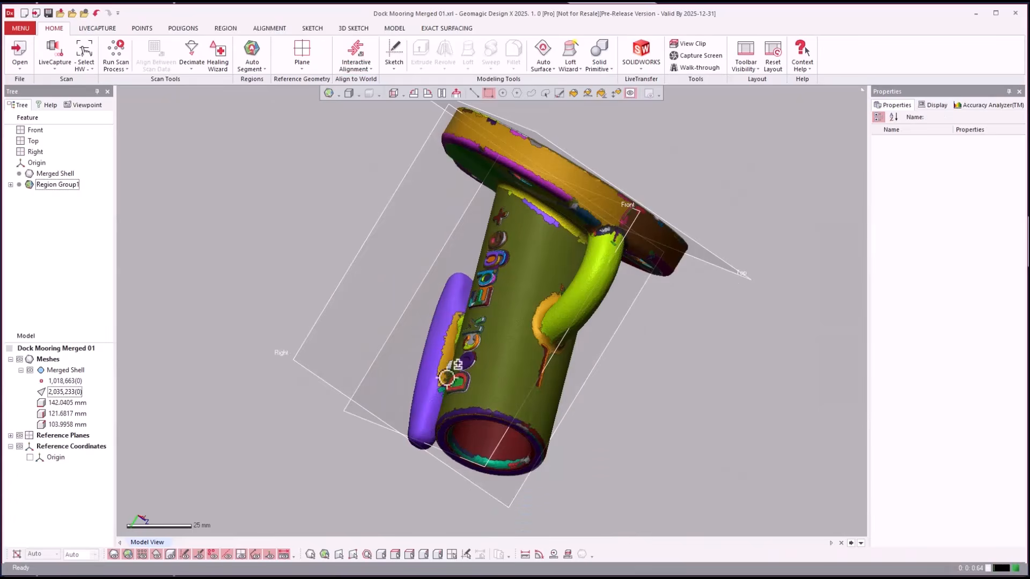
- Select the post's cylinder region (21.9605 mm radius) and open the reference geometry type list
left_click(394, 94)
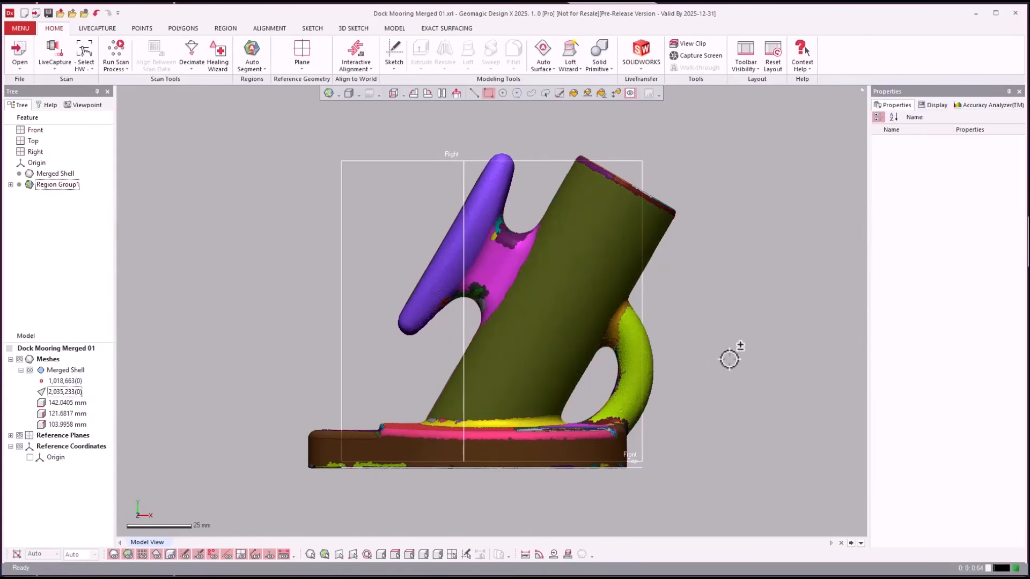
right_click_drag(464, 458, 733, 365)
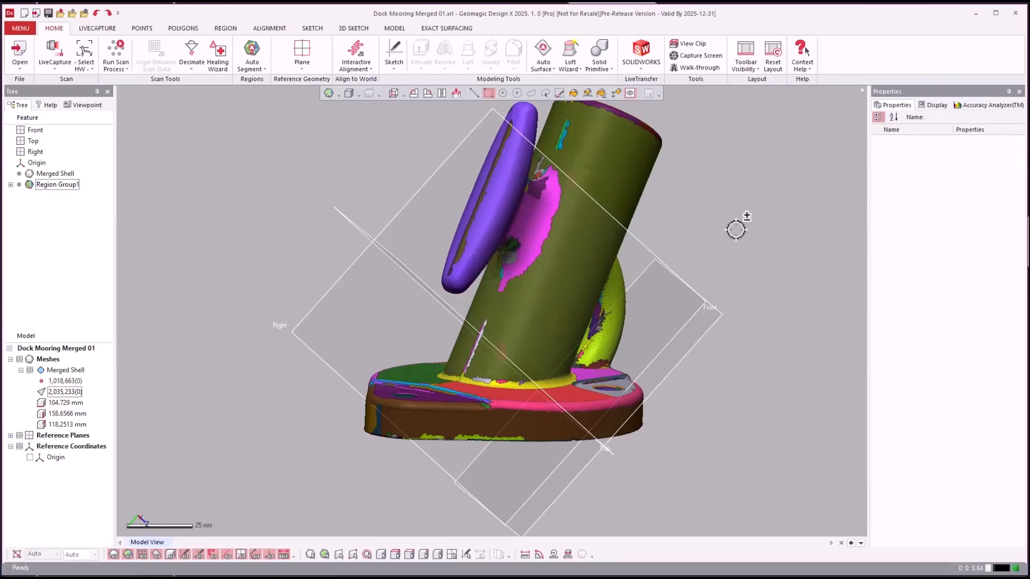
right_click_drag(736, 230, 735, 229)
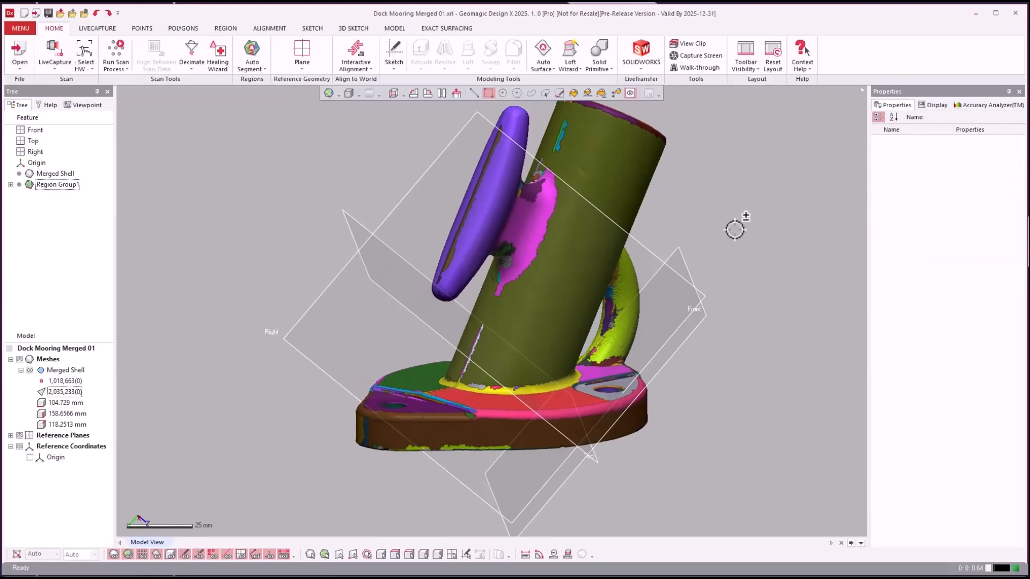
right_click_drag(767, 214, 697, 204)
left_click(641, 181)
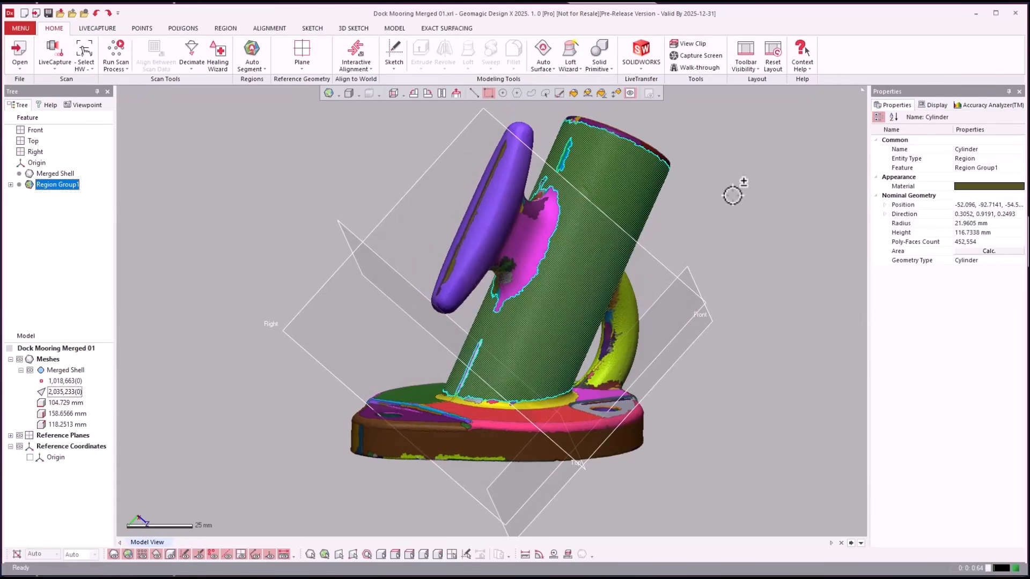
left_click(303, 59)
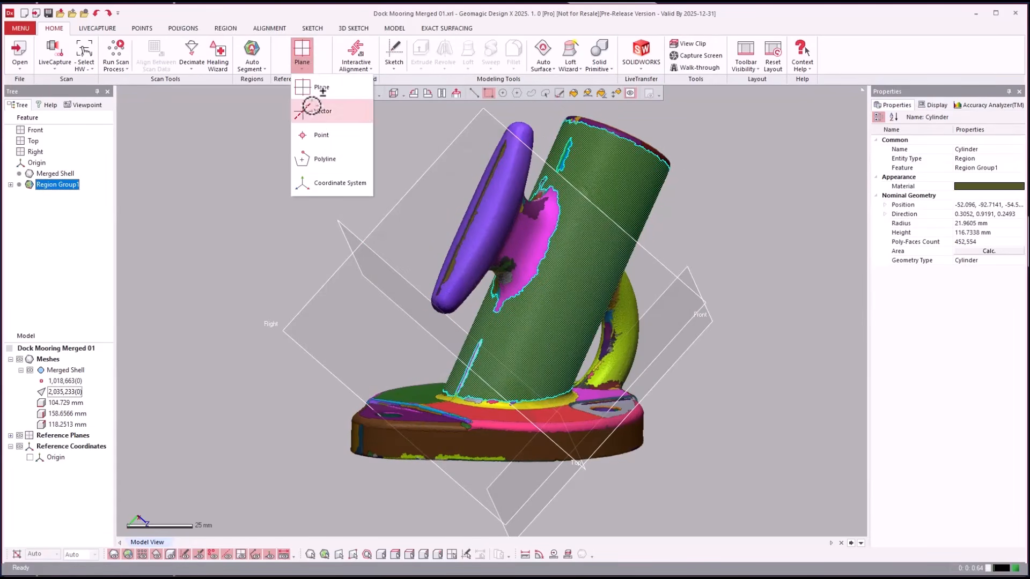
- Add Vector1 along the post using the Find Cylinder Axis method
left_click(316, 110)
right_click_drag(766, 202, 204, 149)
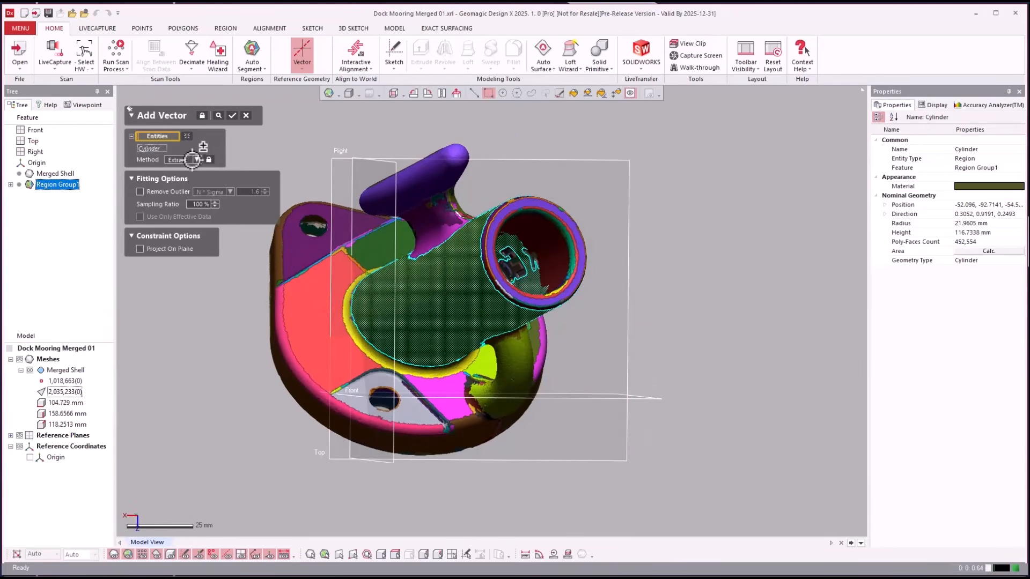
left_click(194, 159)
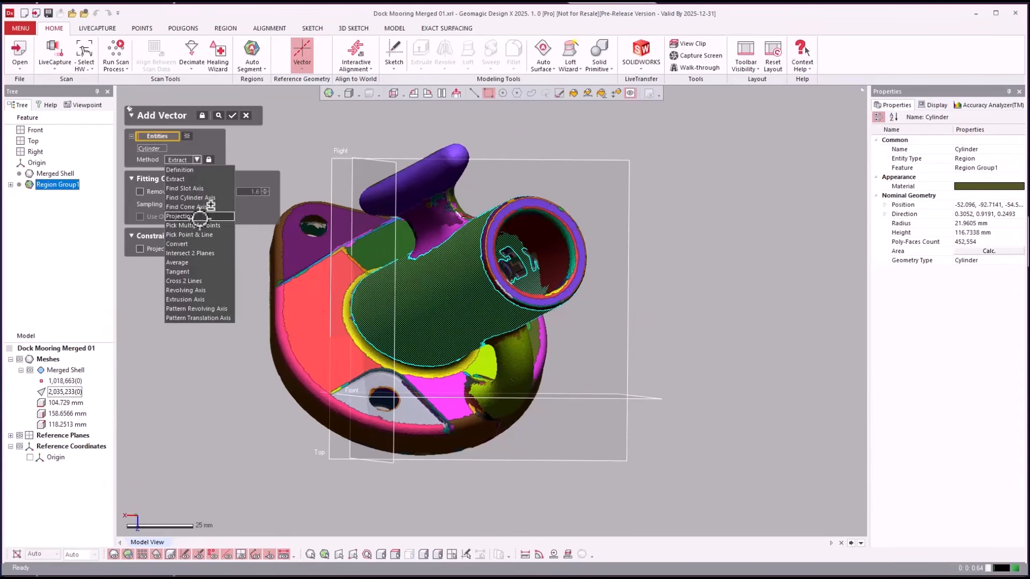
left_click(204, 198)
right_click_drag(692, 220, 722, 228)
key("Return")
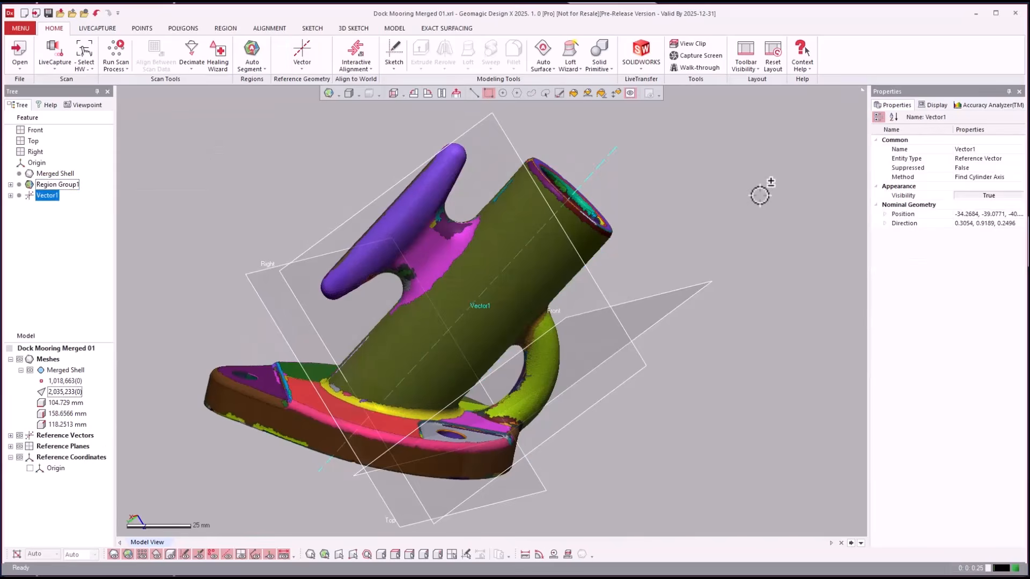
- Create Plane1 extracted from the flat region under the base
right_click_drag(503, 334, 493, 297)
left_click(307, 422)
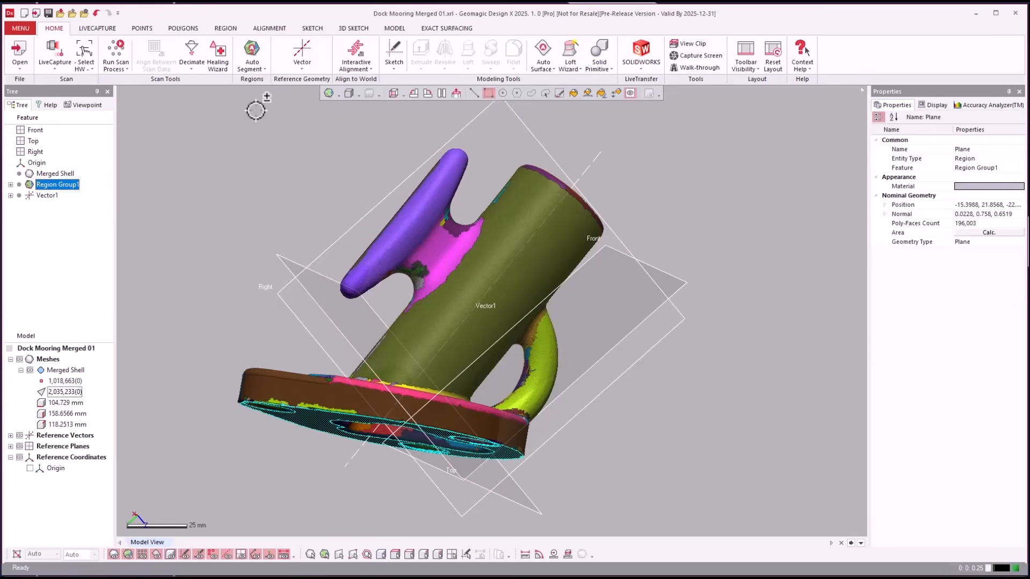
left_click(299, 45)
left_click(305, 85)
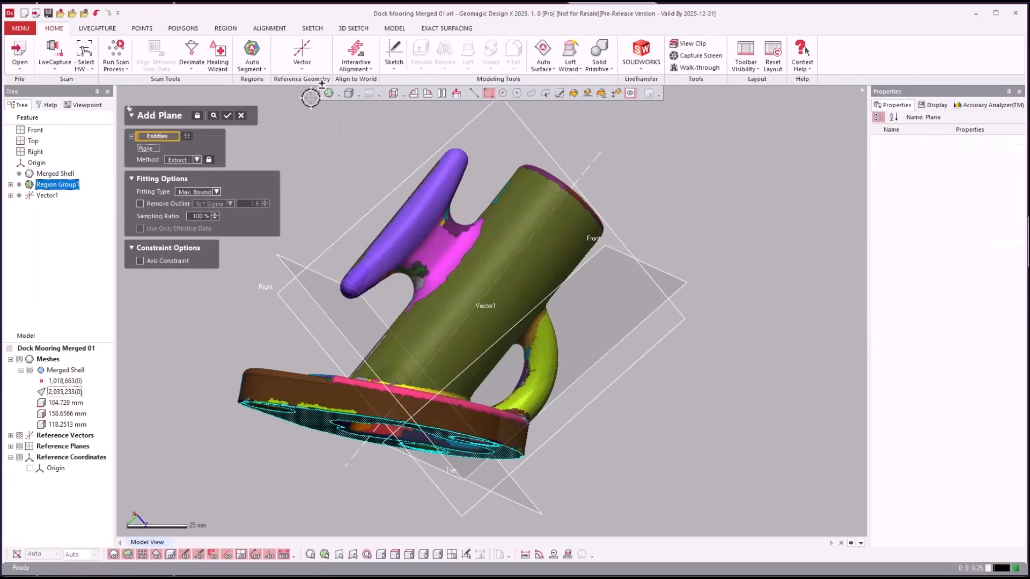
left_click(227, 116)
- Select Vector1 and Plane1 together and open the reference geometry list for a Point
right_click_drag(743, 342, 169, 301)
left_click(47, 195)
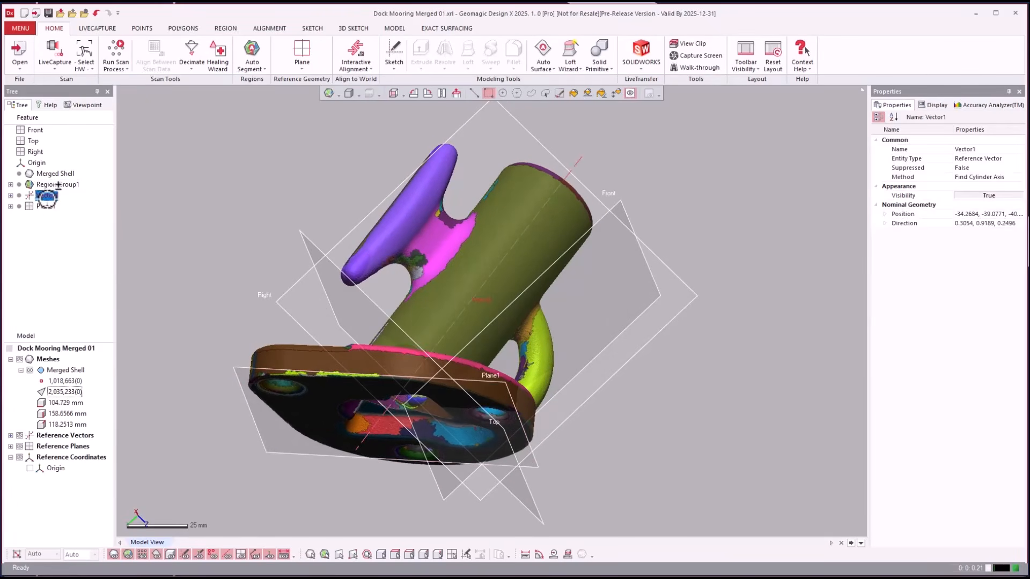
left_click(46, 207, "ctrl")
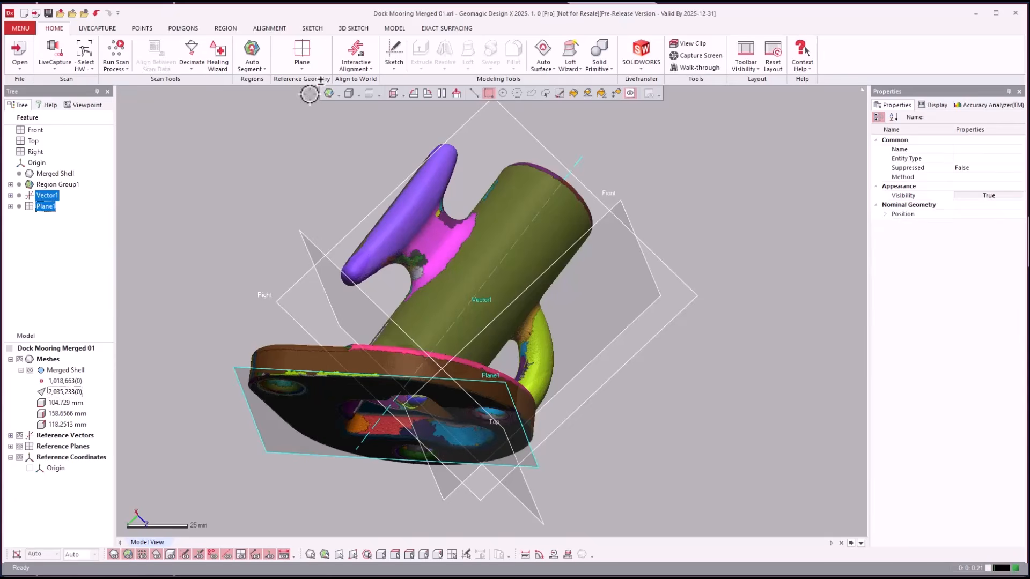
left_click(300, 64)
- Confirm Point1 at the Vector1–Plane1 intersection (Intersect Line & Face) and orbit to view it
left_click(301, 136)
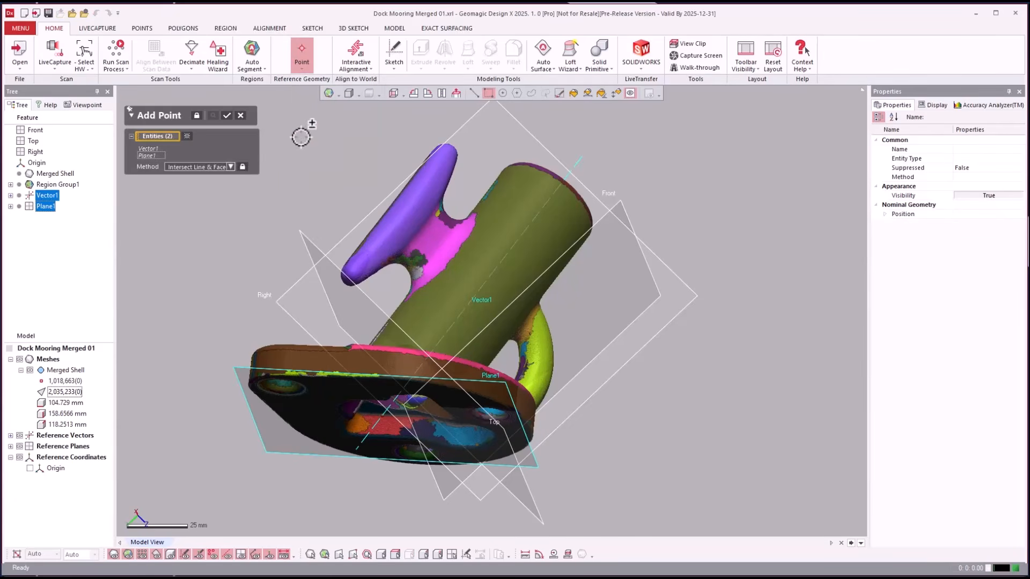
left_click(227, 115)
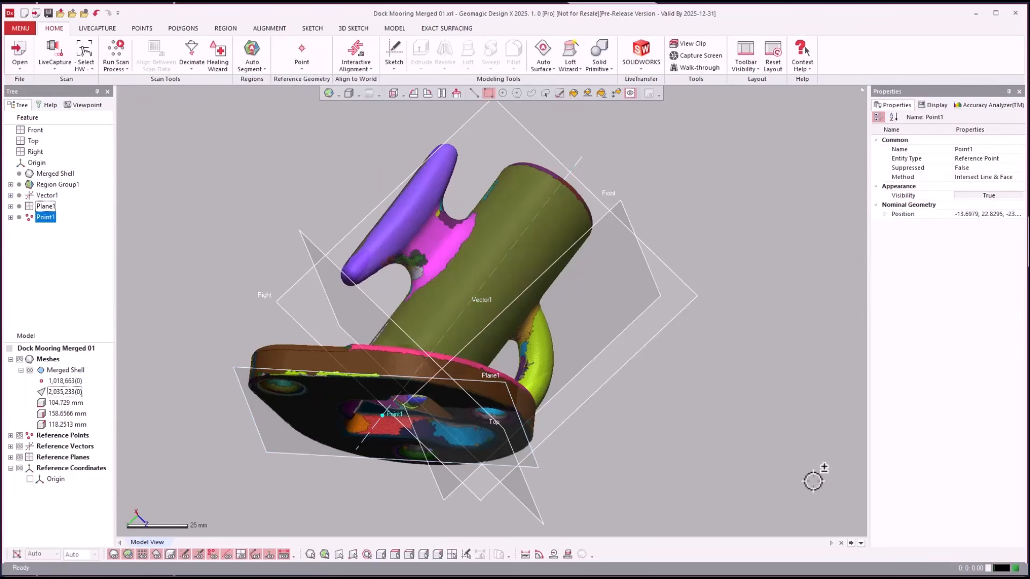
right_click_drag(814, 475, 507, 408)
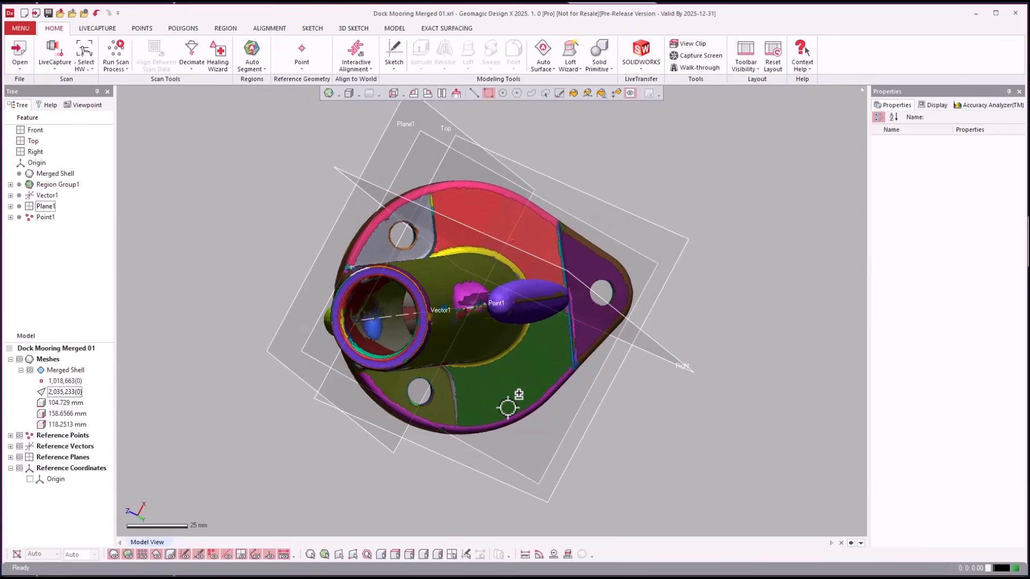
- Add Plane2 using the Draw Line method, with the line drawn across the post
left_click(312, 68)
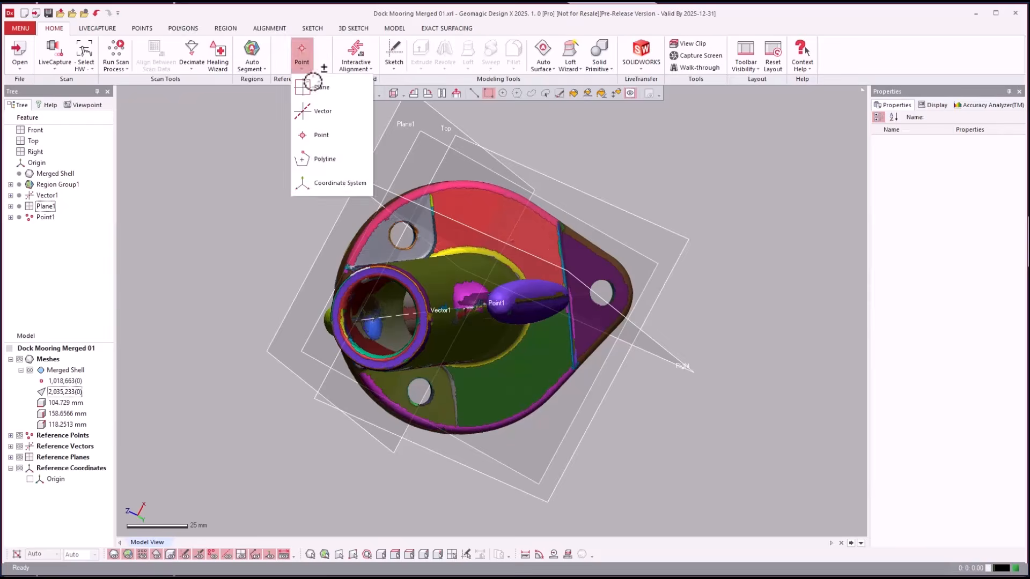
left_click(311, 81)
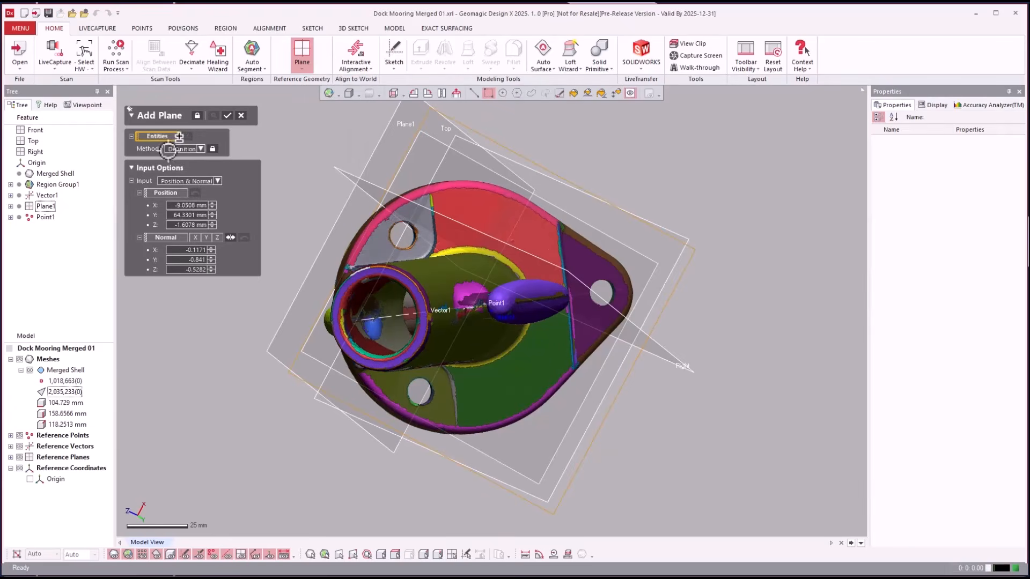
left_click(176, 146)
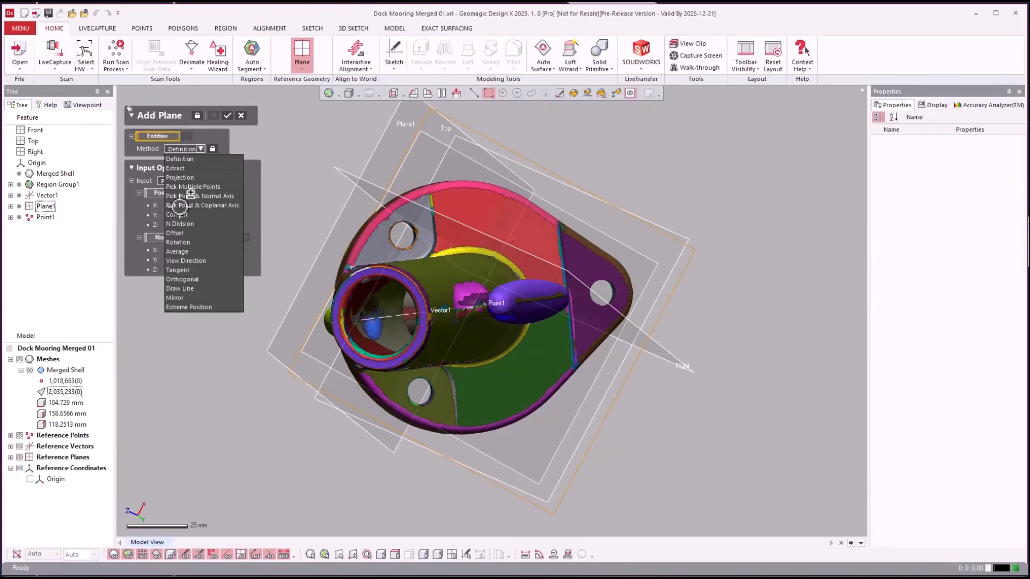
left_click(191, 291)
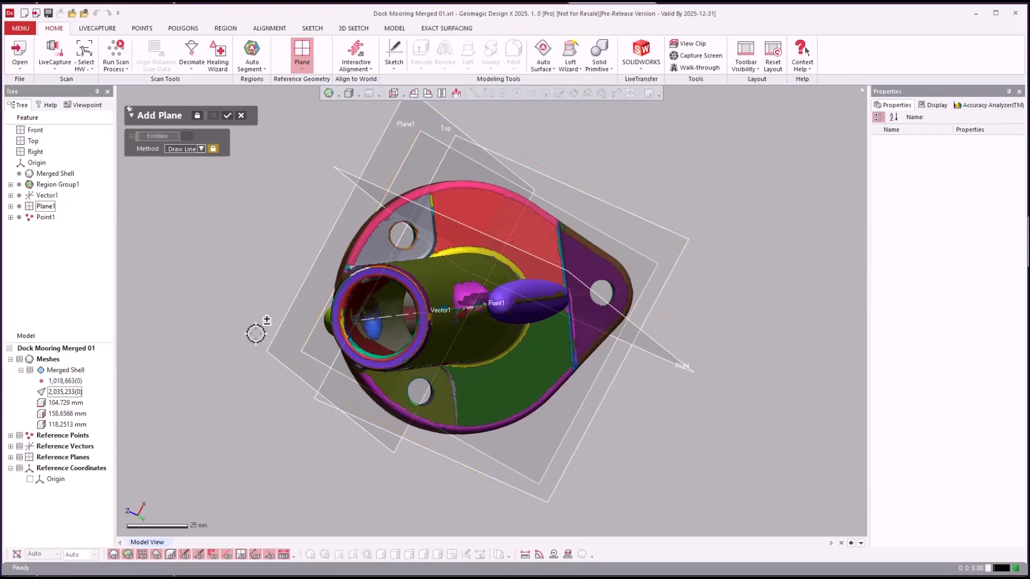
left_click(734, 277)
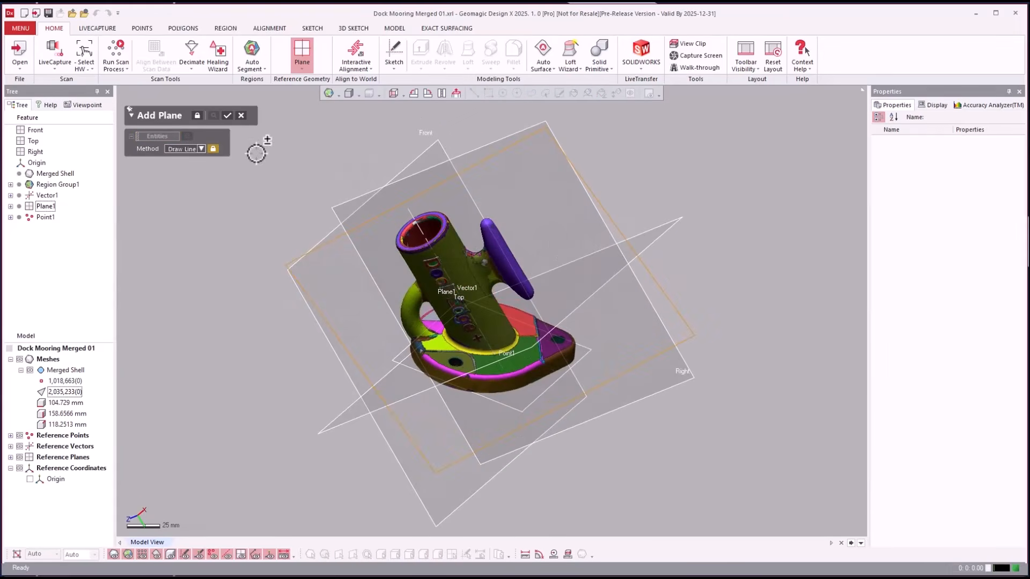
key("Return")
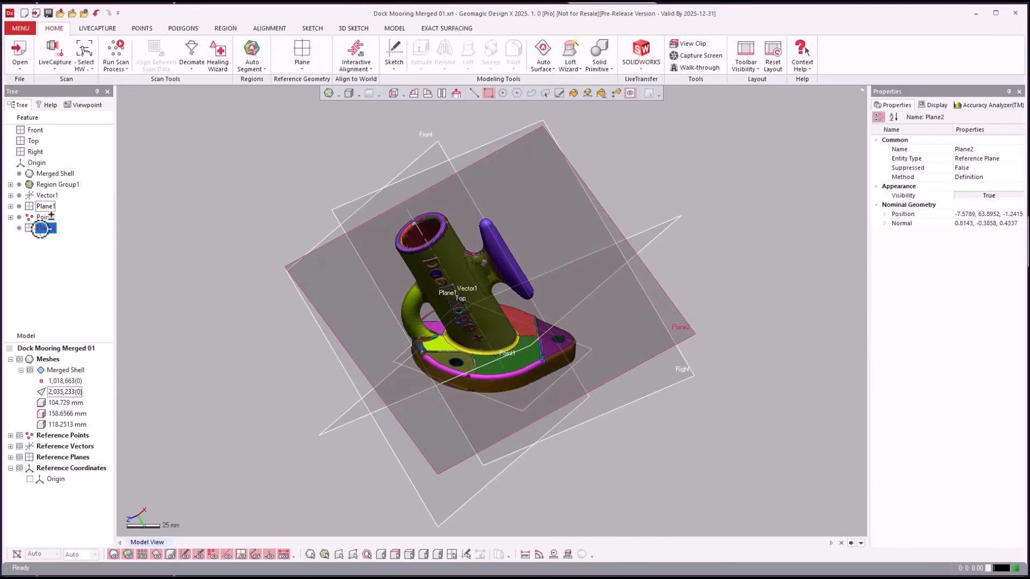
- Create Plane3 as a Mirror-method plane from Plane2 and Merged Shell
left_click(40, 173, "ctrl")
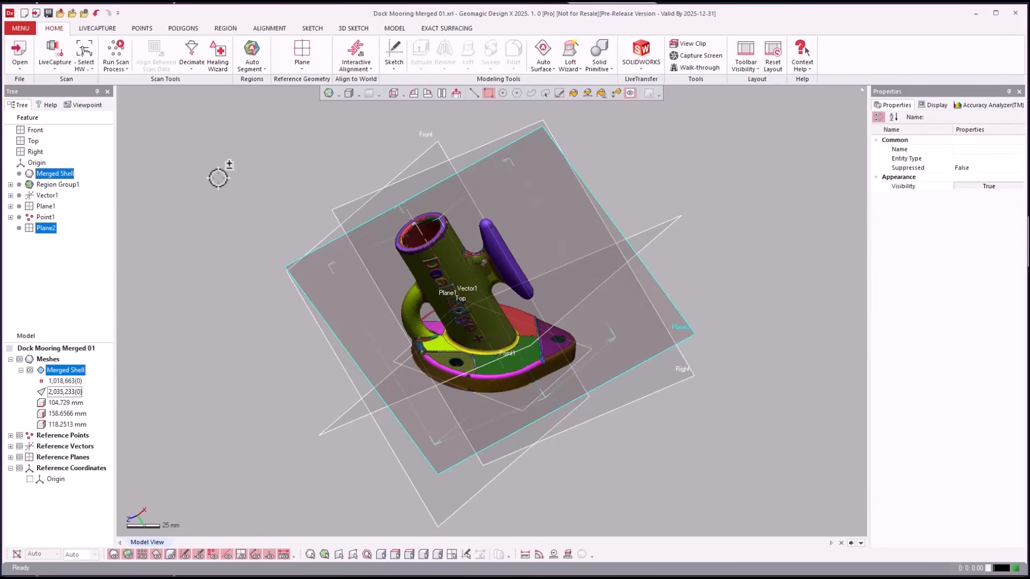
left_click(303, 66)
left_click(317, 85)
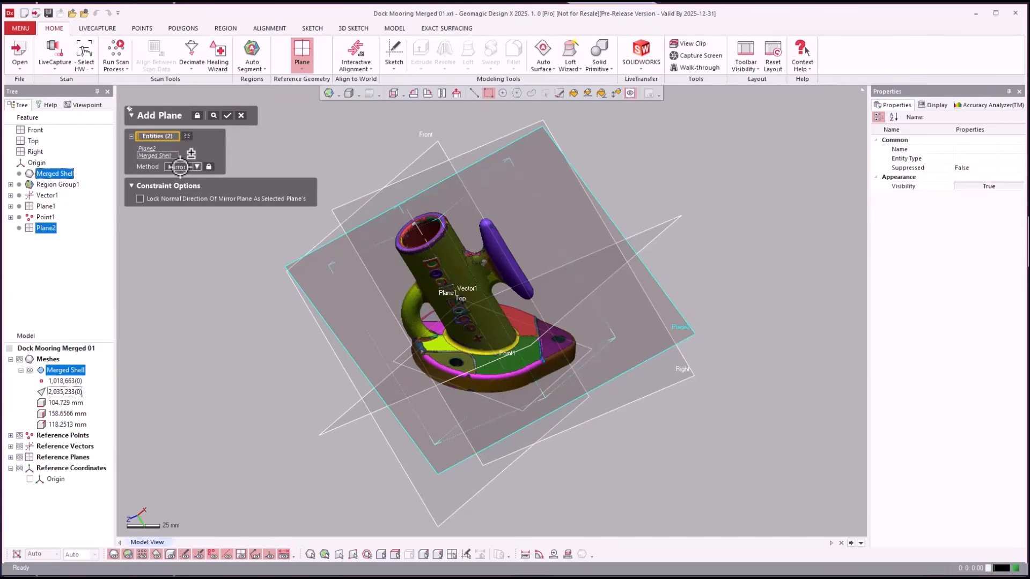
left_click(196, 167)
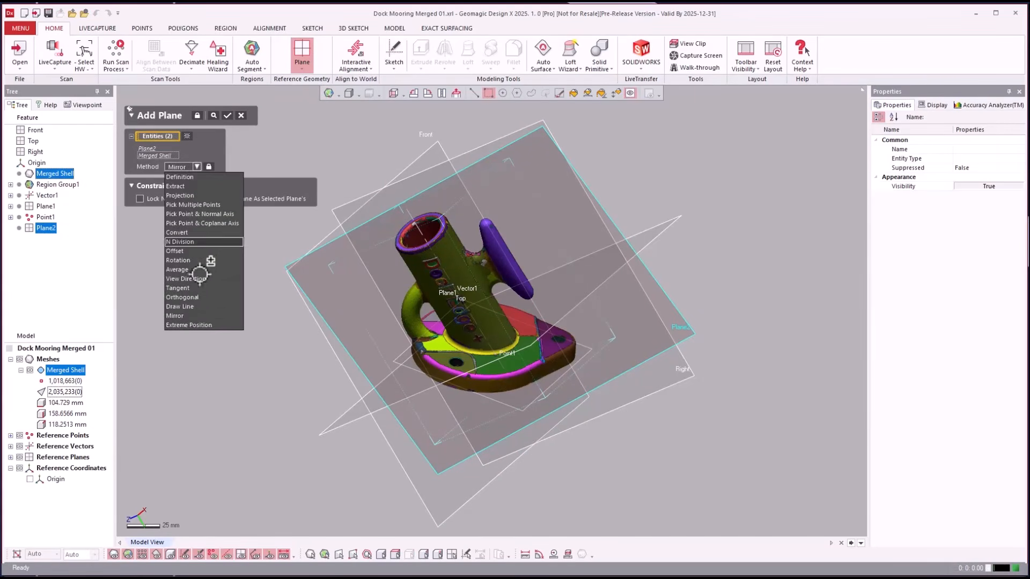
left_click(188, 312)
left_click(228, 114)
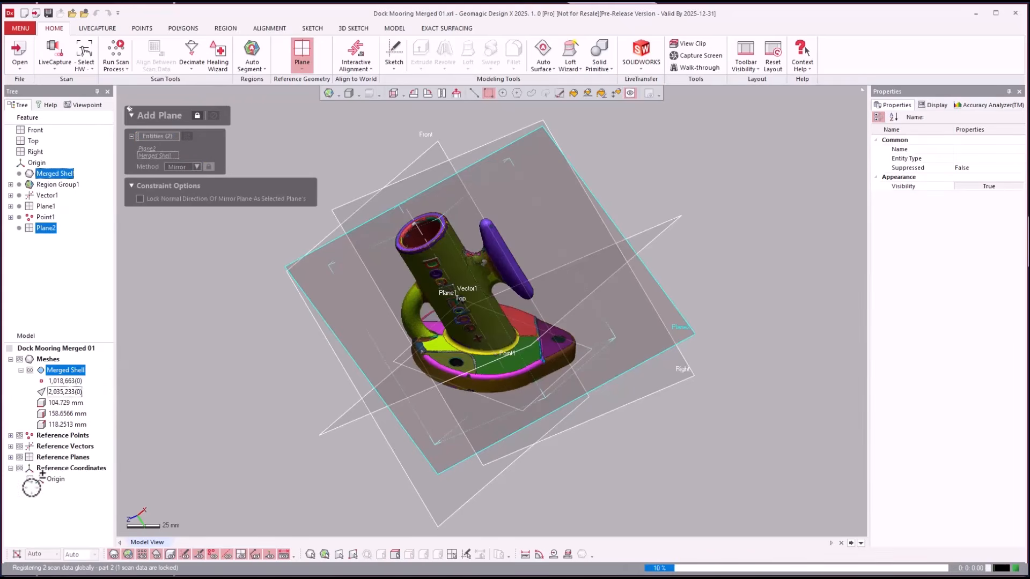
left_click(10, 458)
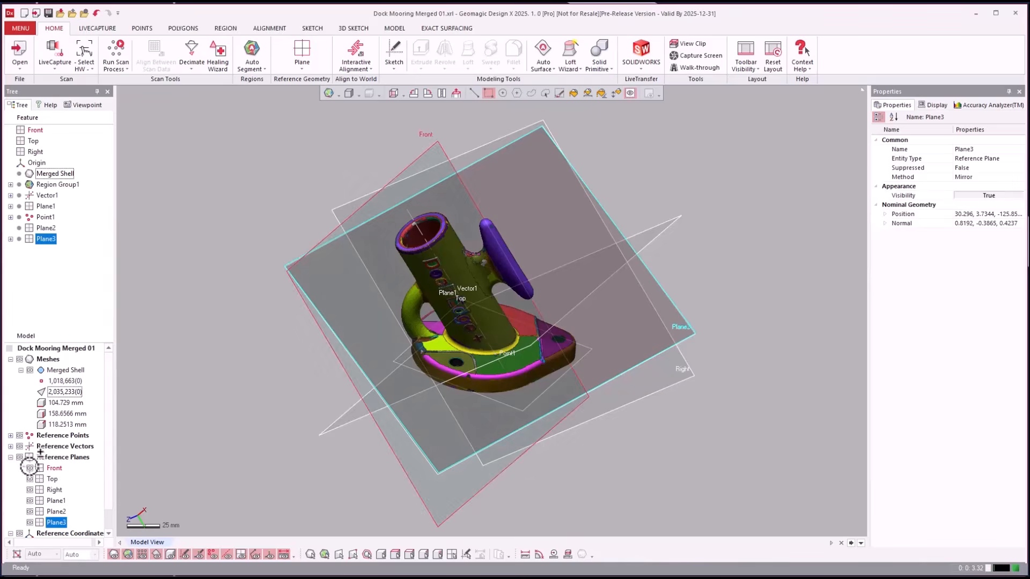
- Hide the Top, Right and Front reference planes and Plane2
left_click(31, 468)
left_click(31, 479)
left_click(31, 490)
left_click(292, 467)
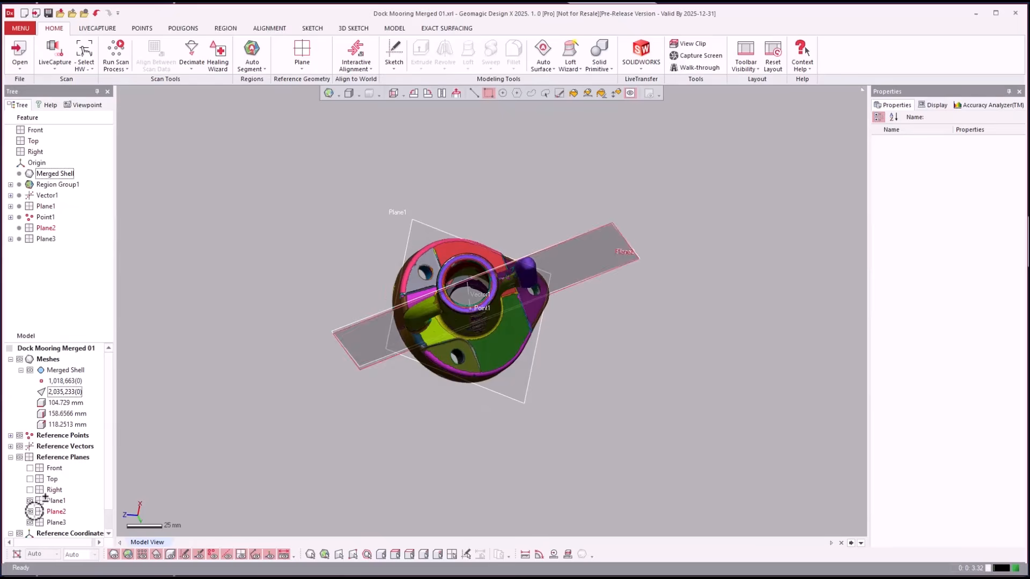
left_click(30, 512)
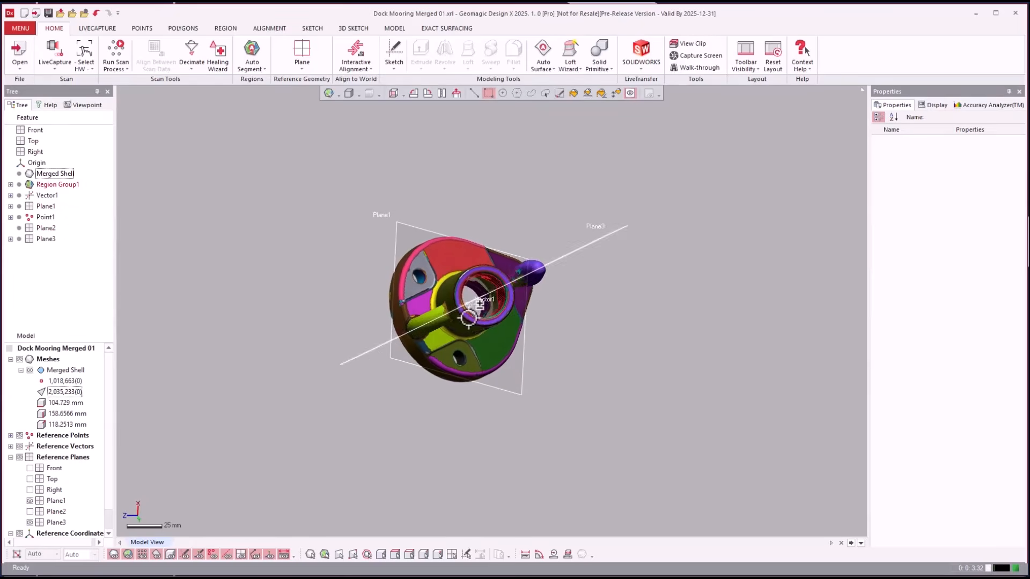
- Look down the post at the base's flat region, then begin Interactive Alignment of the merged scan
right_click_drag(558, 324, 435, 279)
left_click(529, 328)
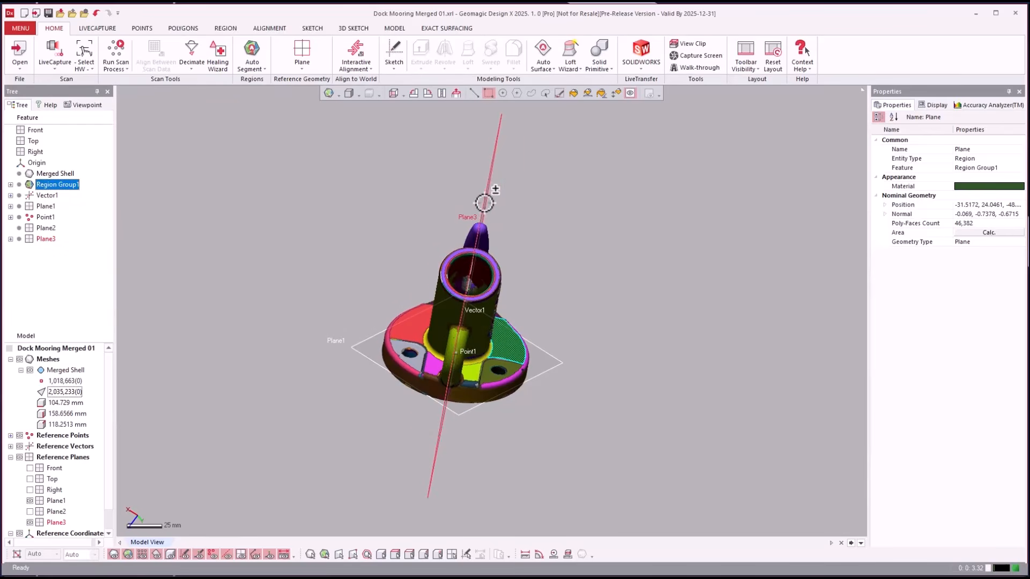
left_click(641, 241)
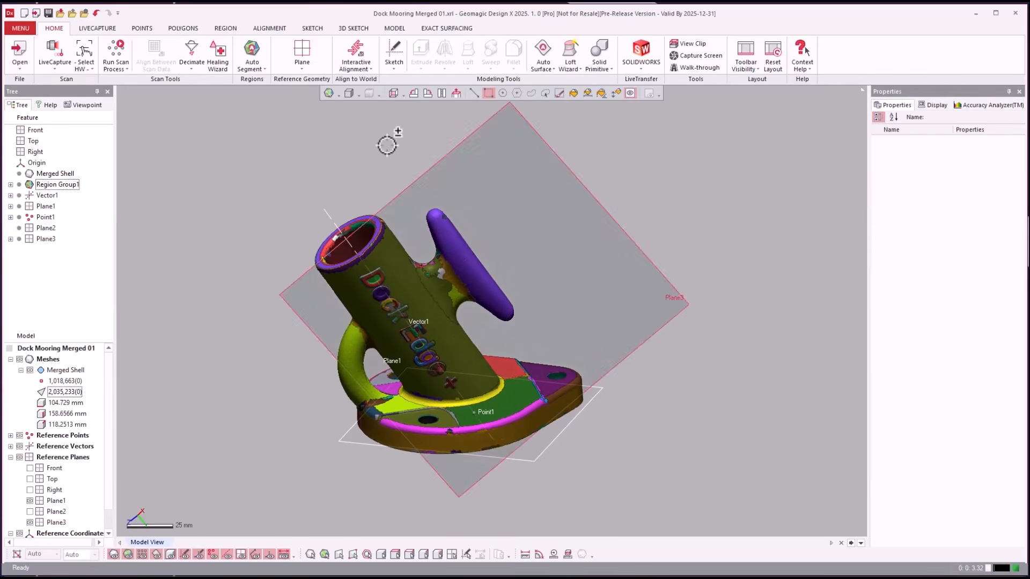
left_click(356, 51)
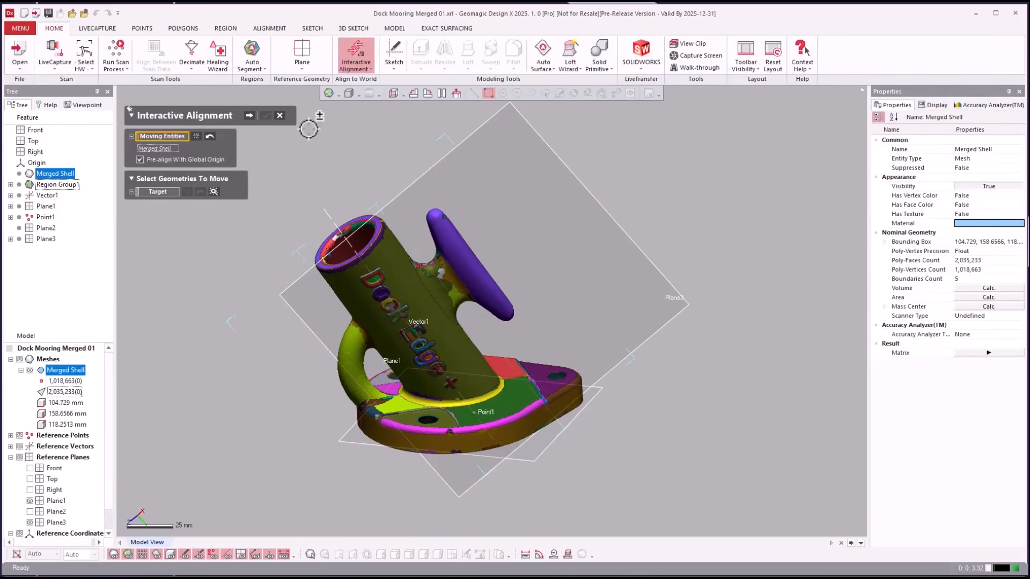
- Align the scan with Point1 as position, Plane1 as flipped Y axis and Plane3 as X axis
left_click(246, 114)
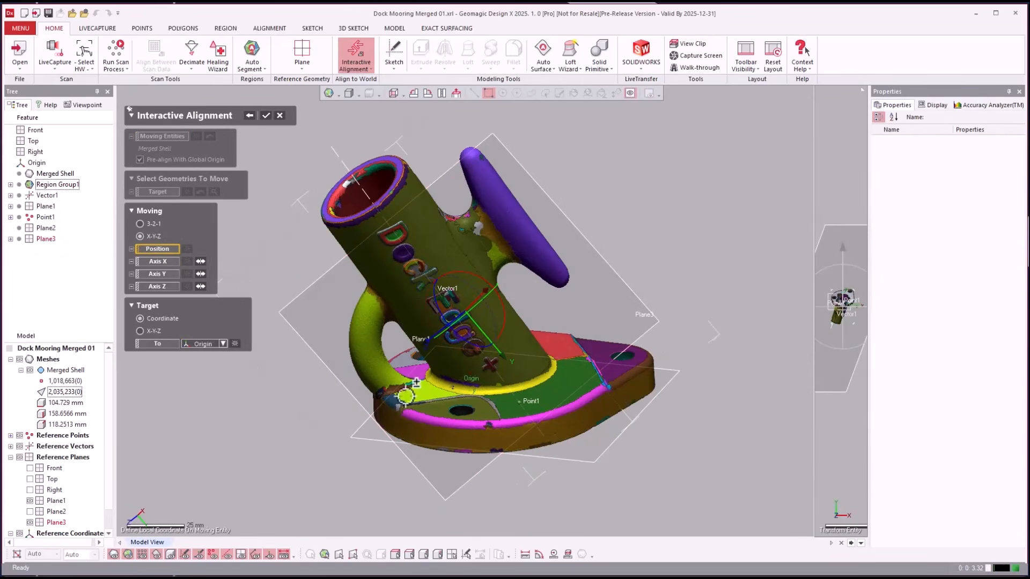
left_click(45, 217)
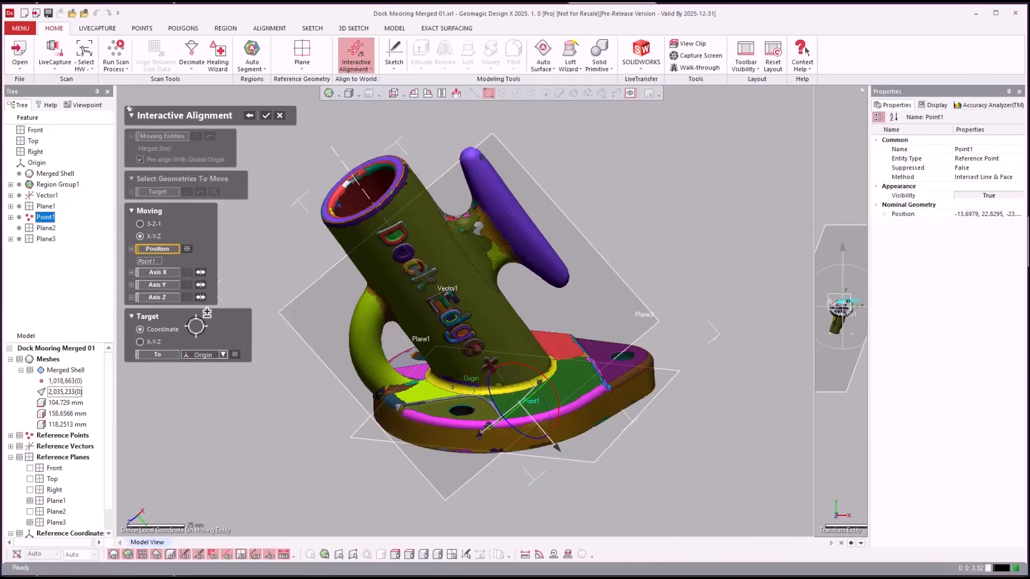
left_click(159, 285)
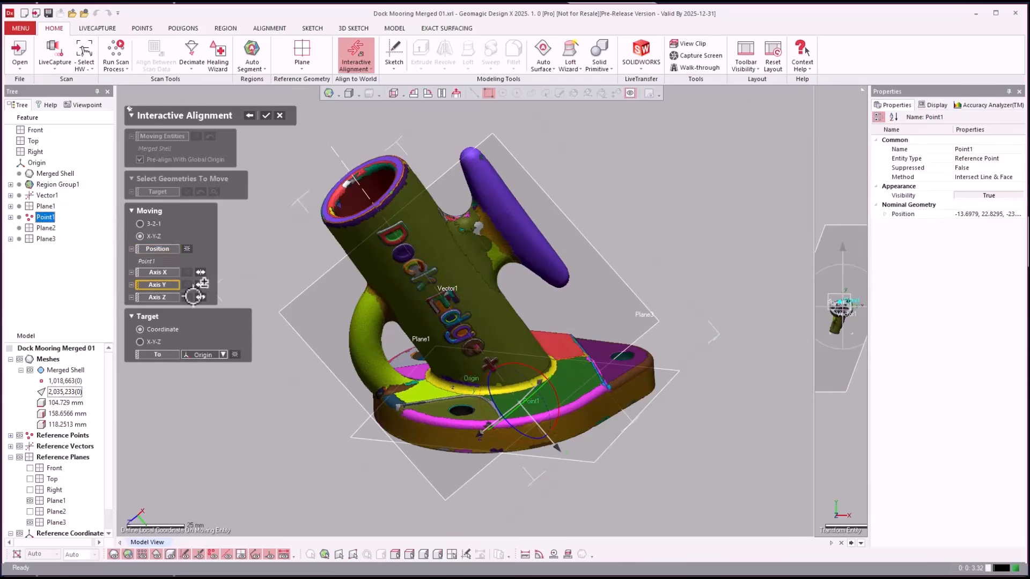
left_click(603, 449)
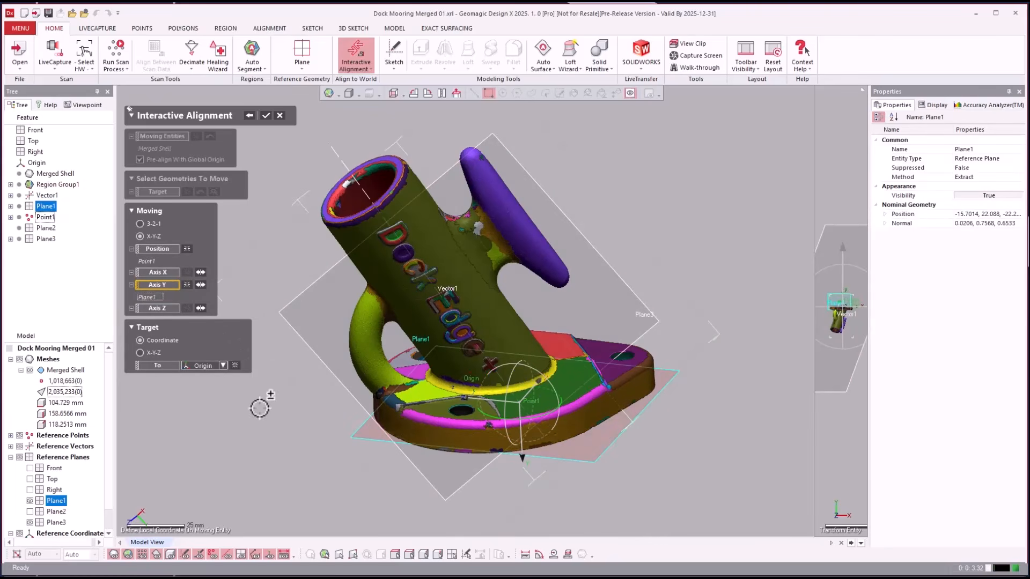
left_click(202, 285)
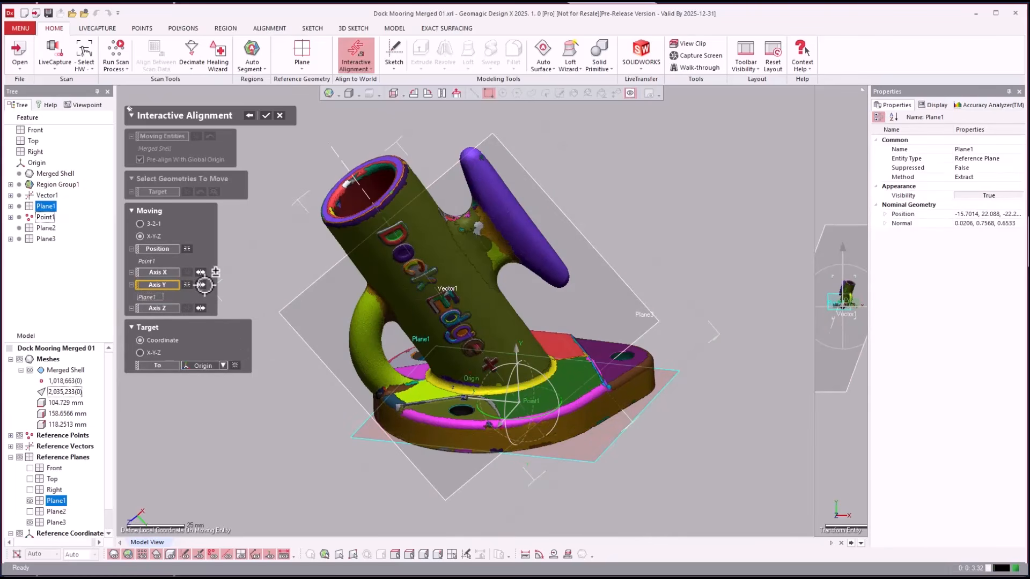
left_click(157, 272)
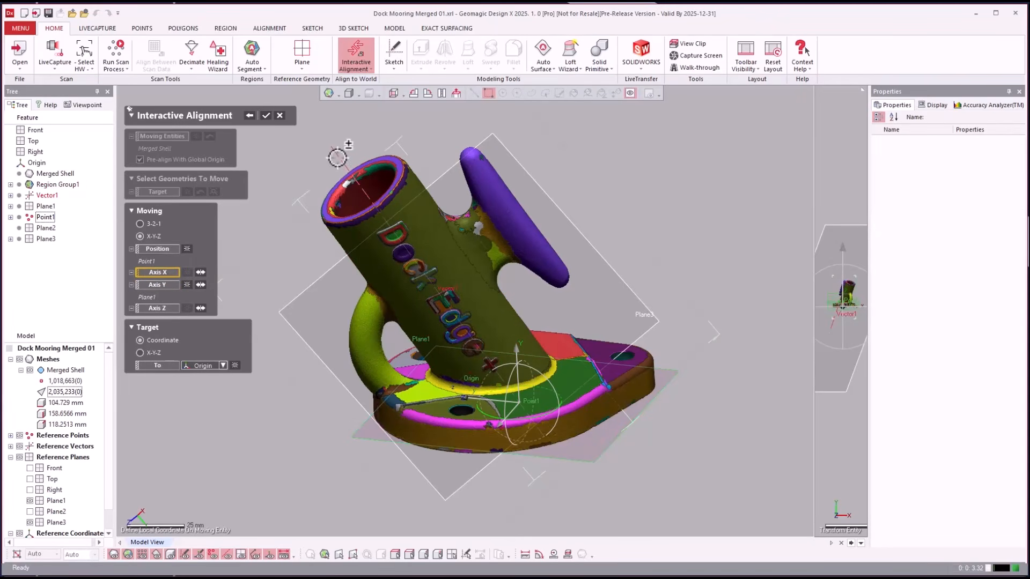
left_click(612, 268)
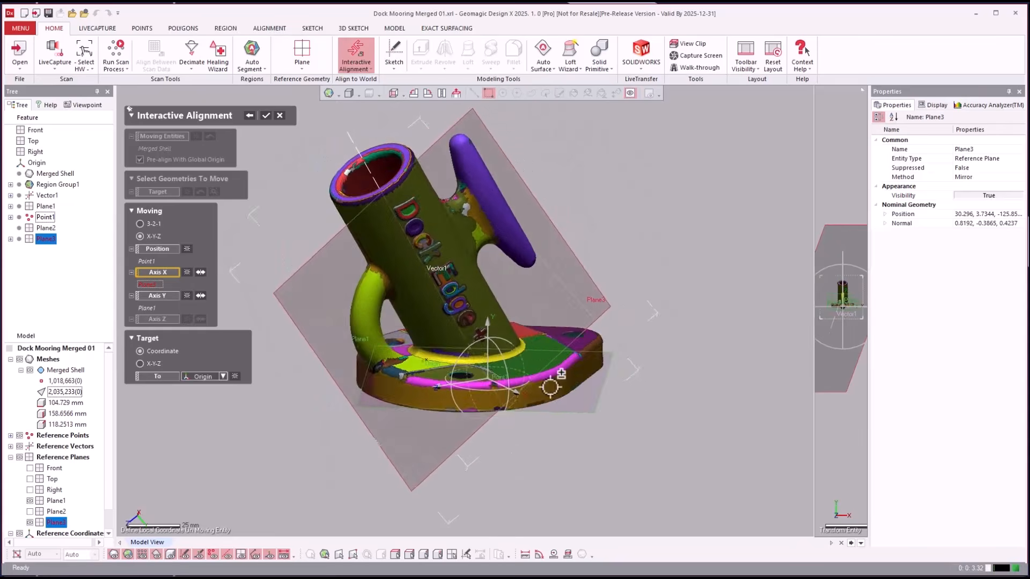
left_click(266, 115)
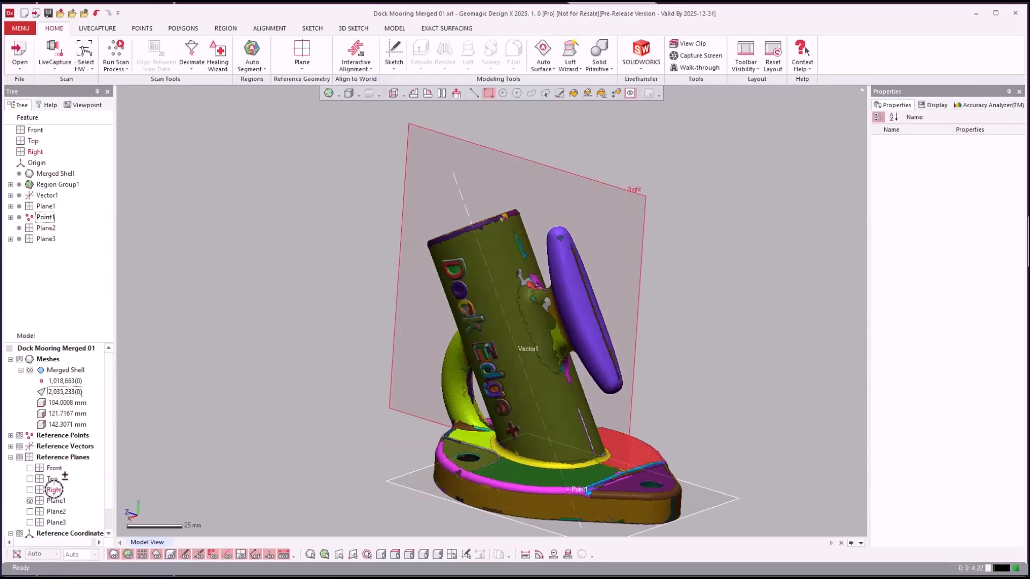
- Show the Front and Top reference planes again
left_click(54, 489)
left_click(276, 348)
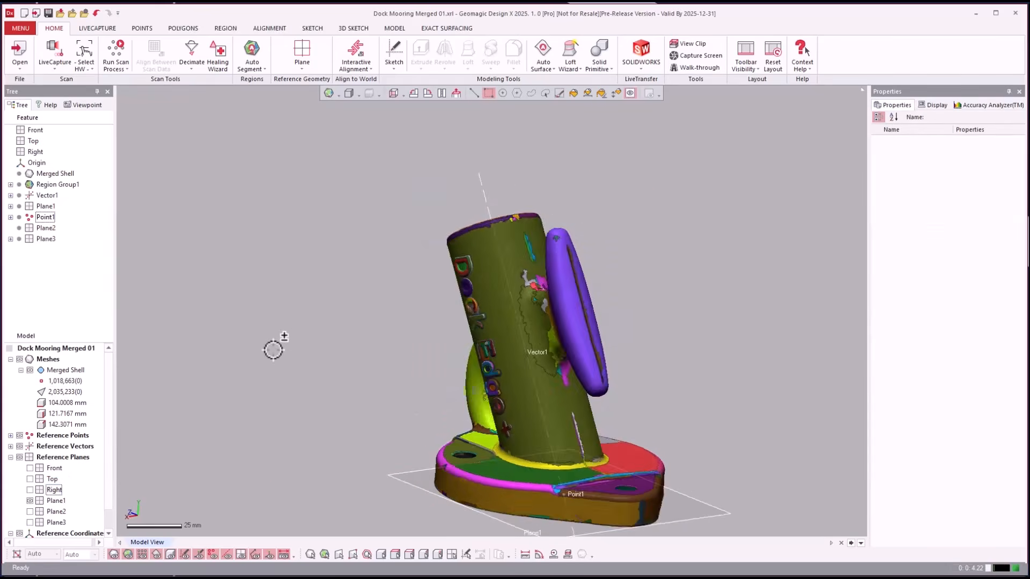
left_click(30, 468)
left_click(30, 479)
- Orbit to a front view and inspect Vector1 and the cylinder region's values
right_click_drag(230, 391, 607, 416)
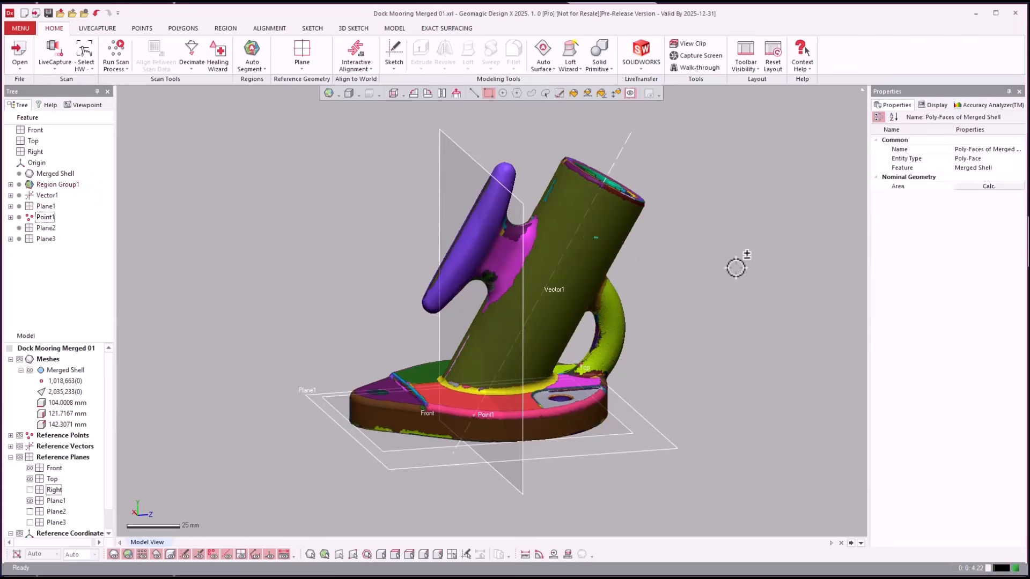
left_click(619, 156)
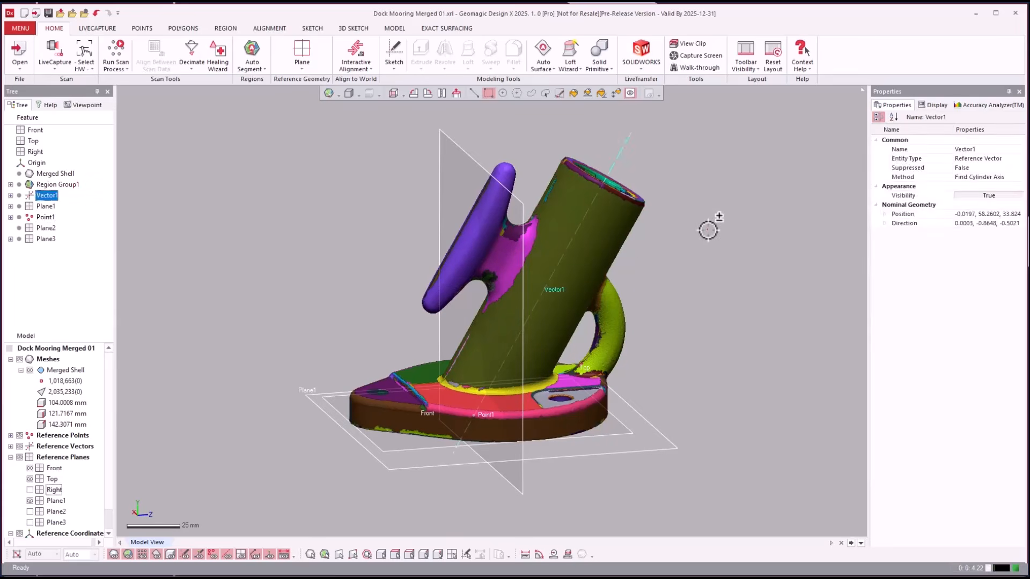
left_click(709, 230)
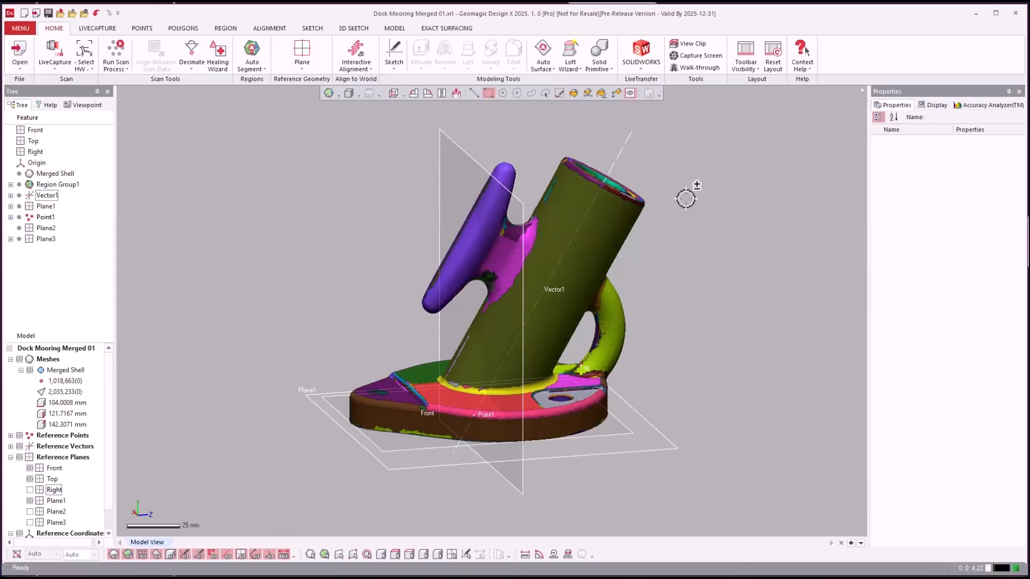
left_click(611, 209)
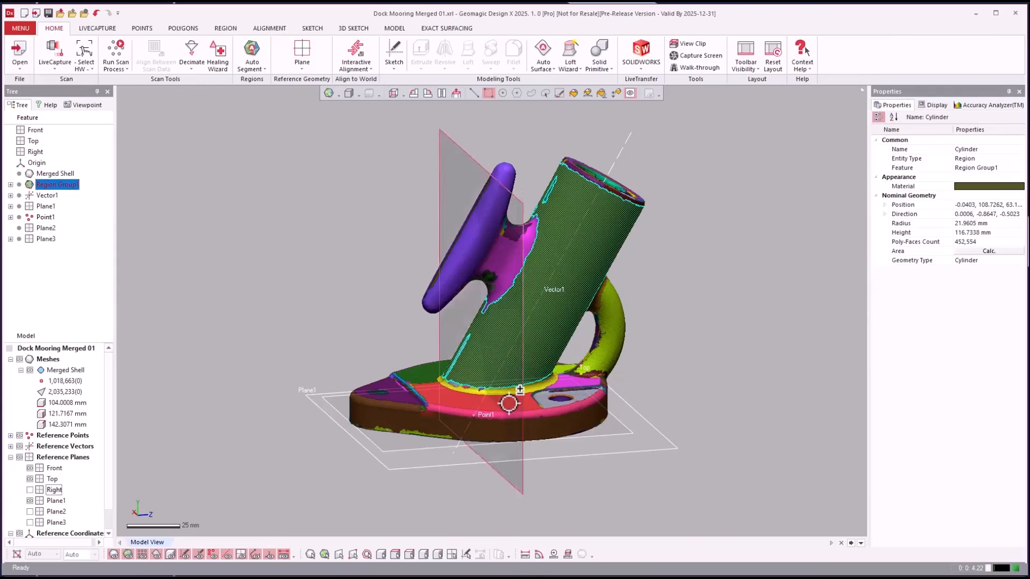
- Hide the Front and Top reference planes, then look down at the base and select Plane1
key("Escape")
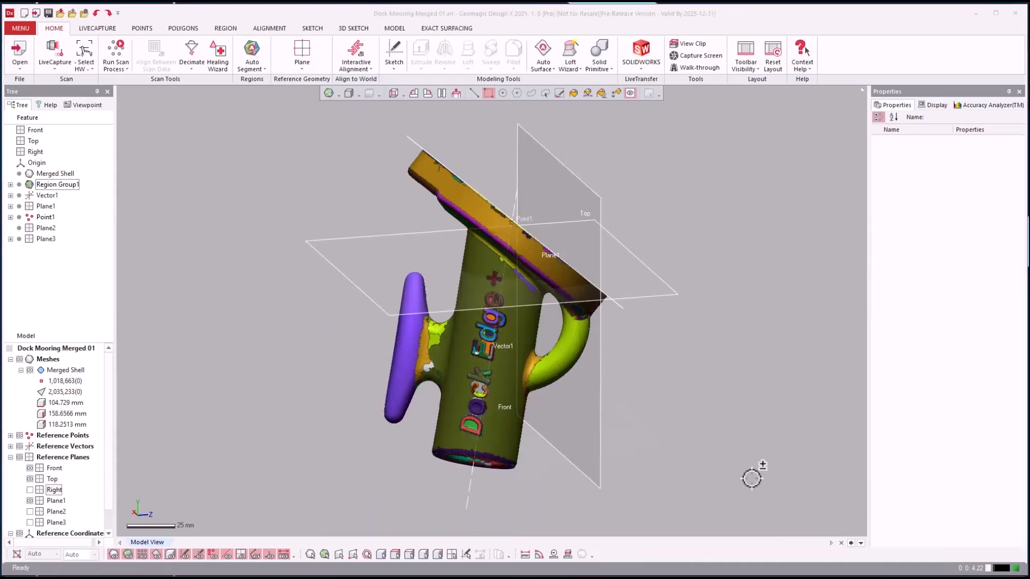
right_click_drag(752, 478, 718, 454)
scroll(692, 474, "up", 2)
right_click_drag(379, 121, 397, 144)
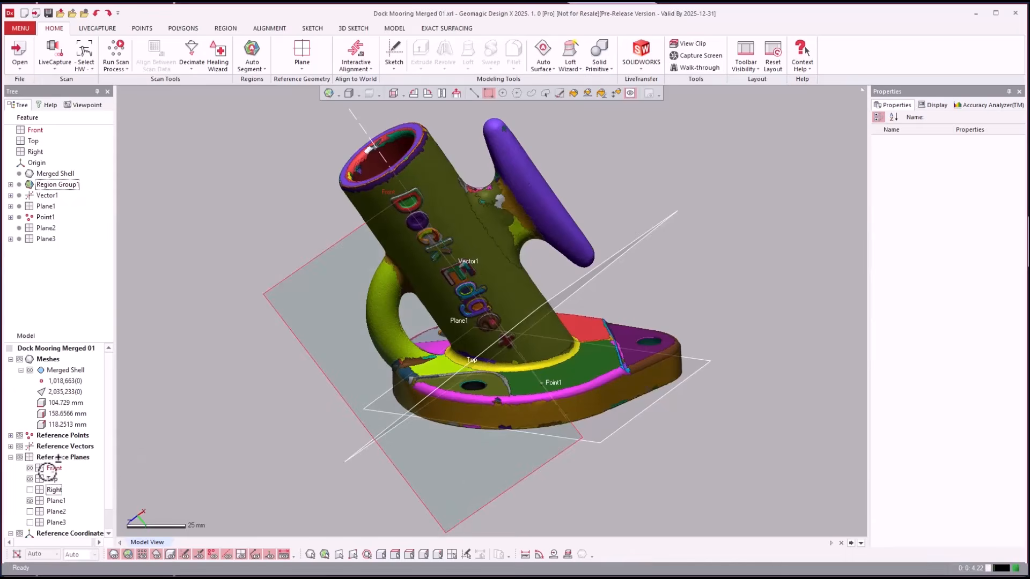
left_click(31, 469)
left_click(30, 479)
right_click_drag(505, 428, 520, 396)
right_click_drag(728, 497, 628, 415)
left_click(627, 415)
- Start a mesh sketch on Plane1 with its section offset about 2 mm above the base
right_click(717, 257)
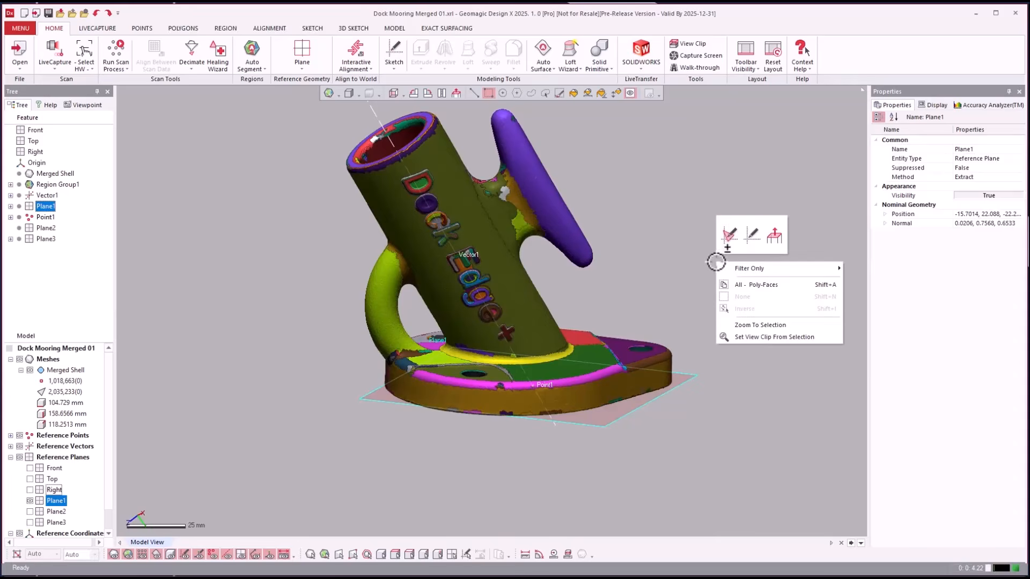
left_click(728, 234)
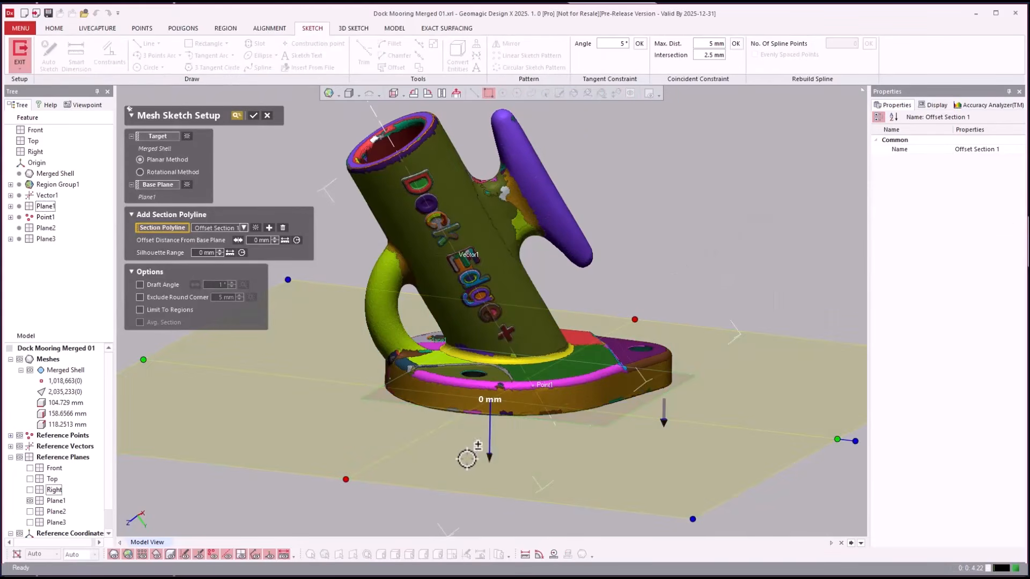
left_click_drag(484, 465, 489, 454)
scroll(495, 432, "up", 2)
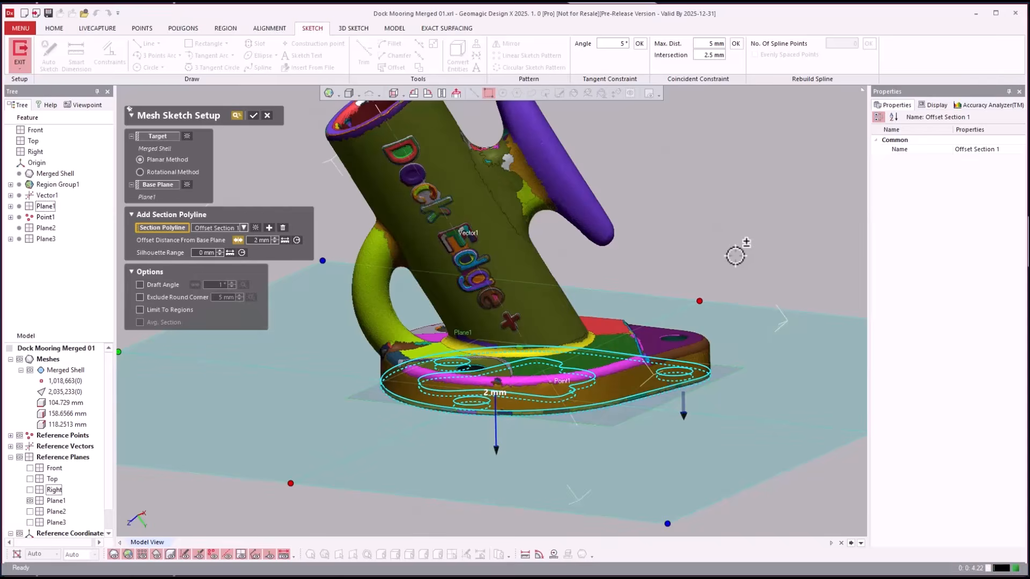
key("Return")
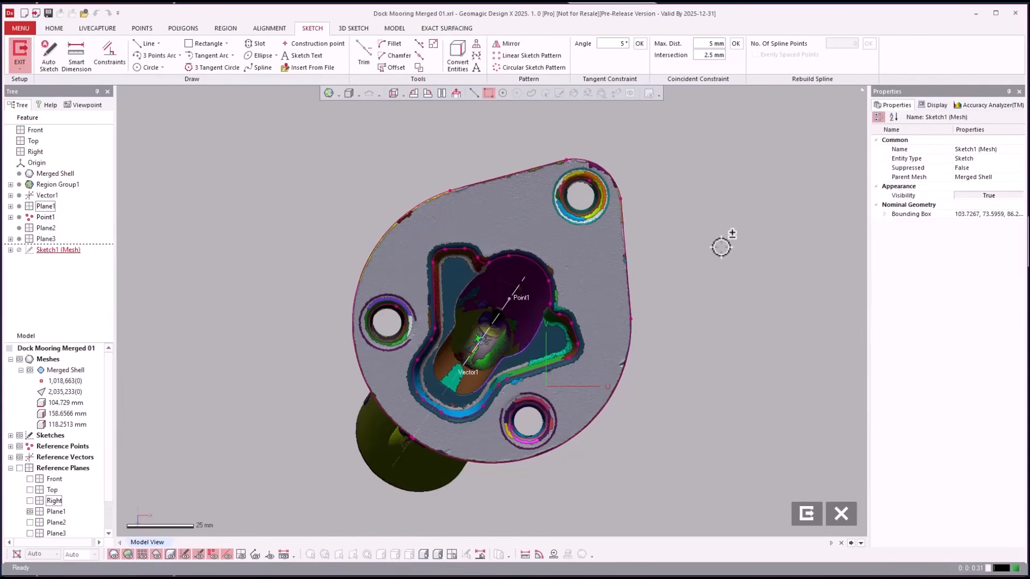
- Hide the mesh and regions, then fit a large circle to the base's outer arcs
key("ctrl+1")
key("ctrl+2")
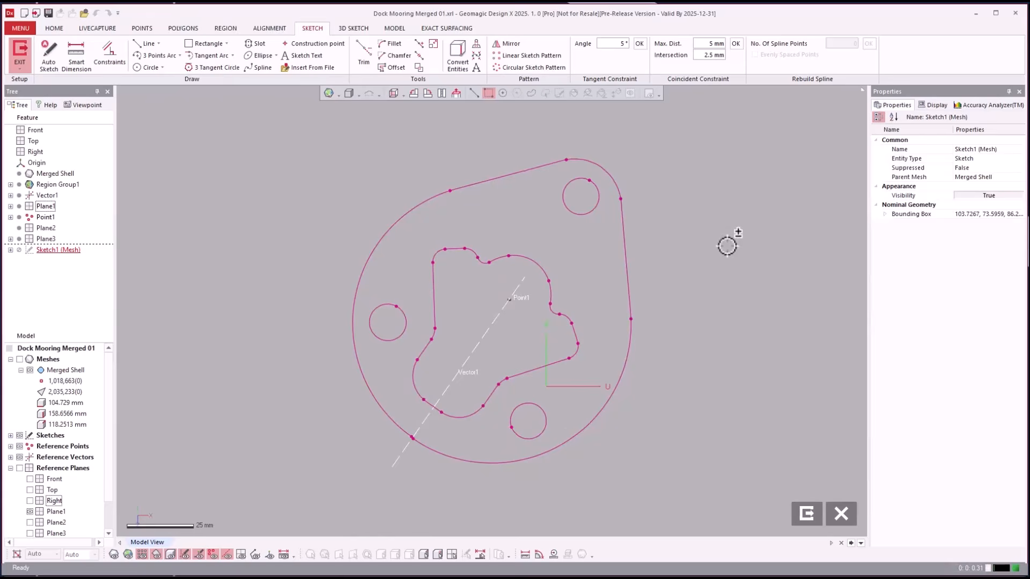
left_click(146, 68)
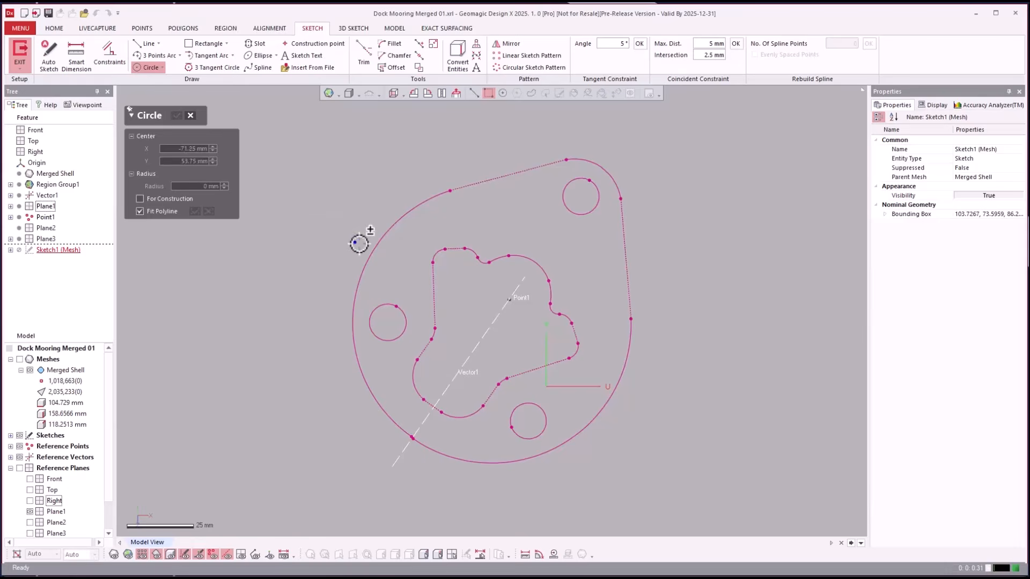
left_click(366, 261)
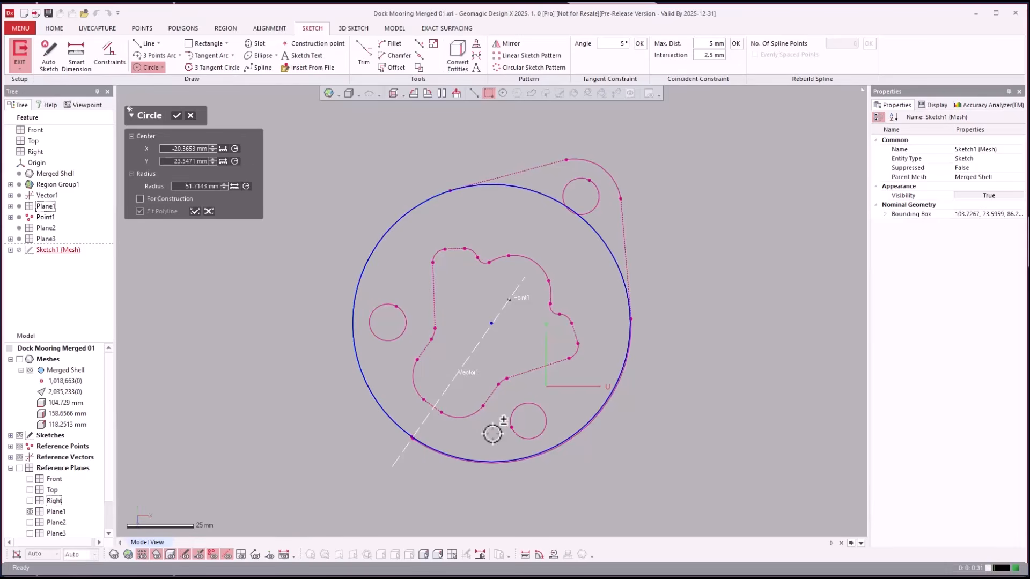
left_click(496, 465)
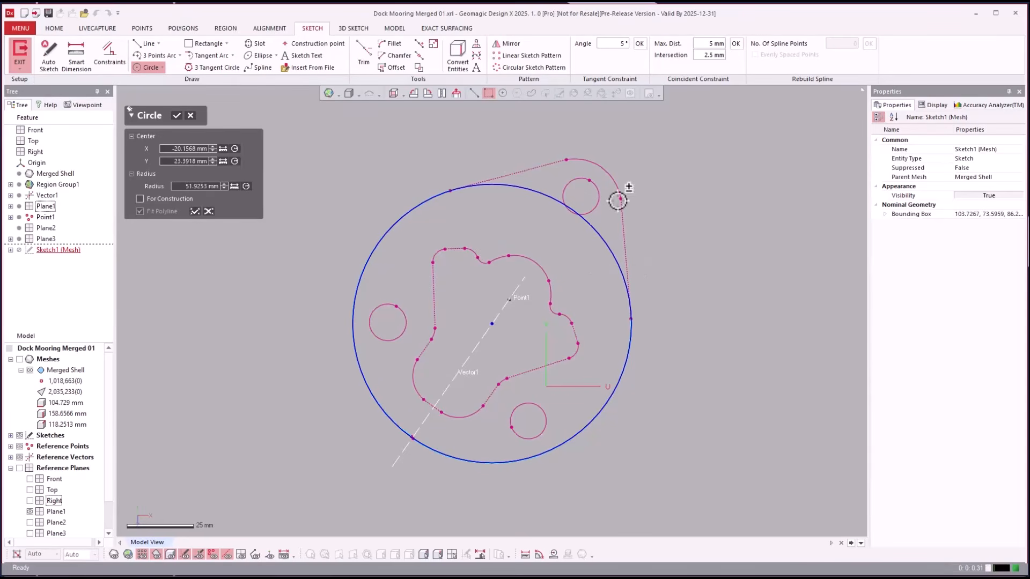
left_click(572, 184)
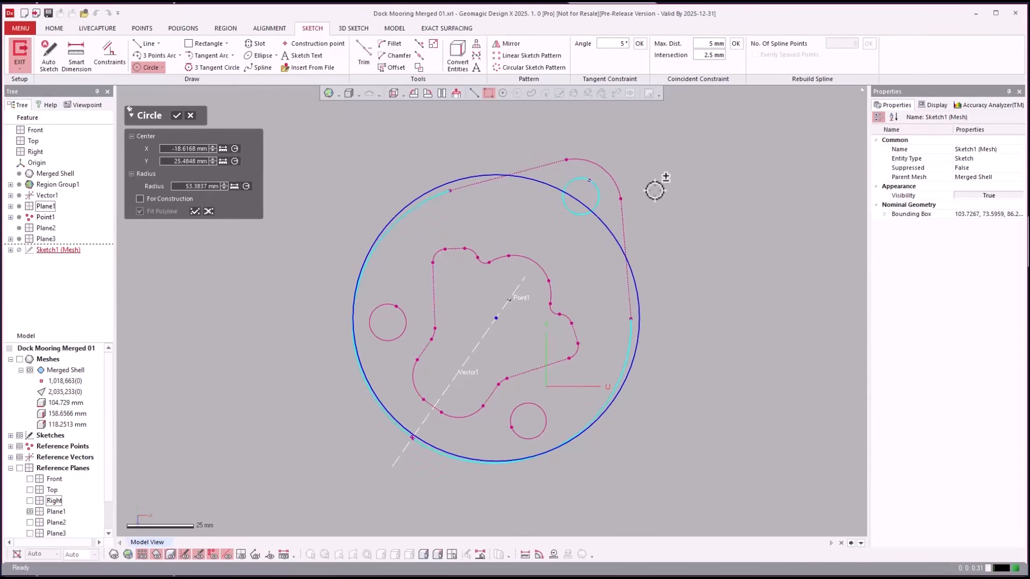
left_click(601, 197)
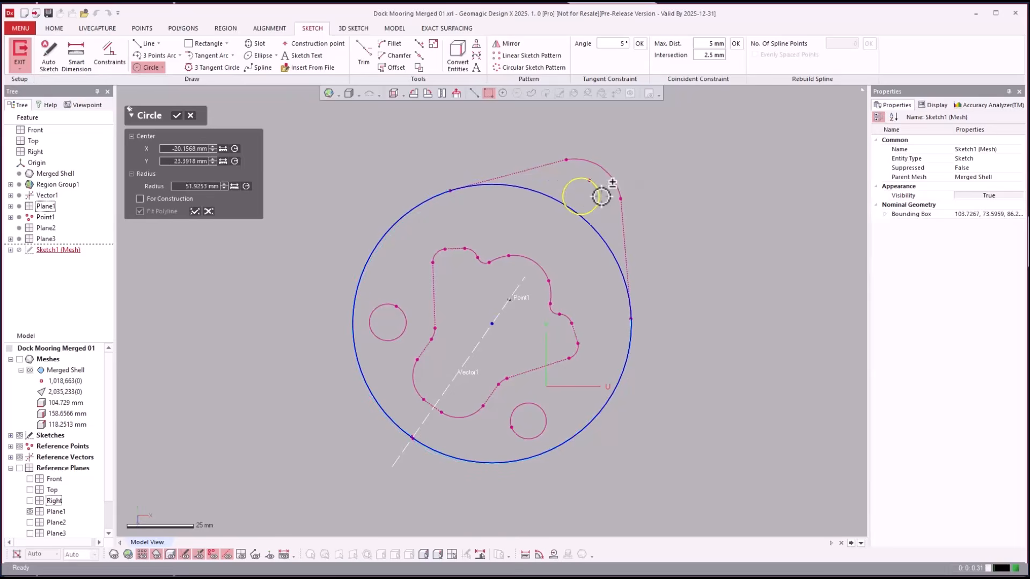
left_click(681, 190)
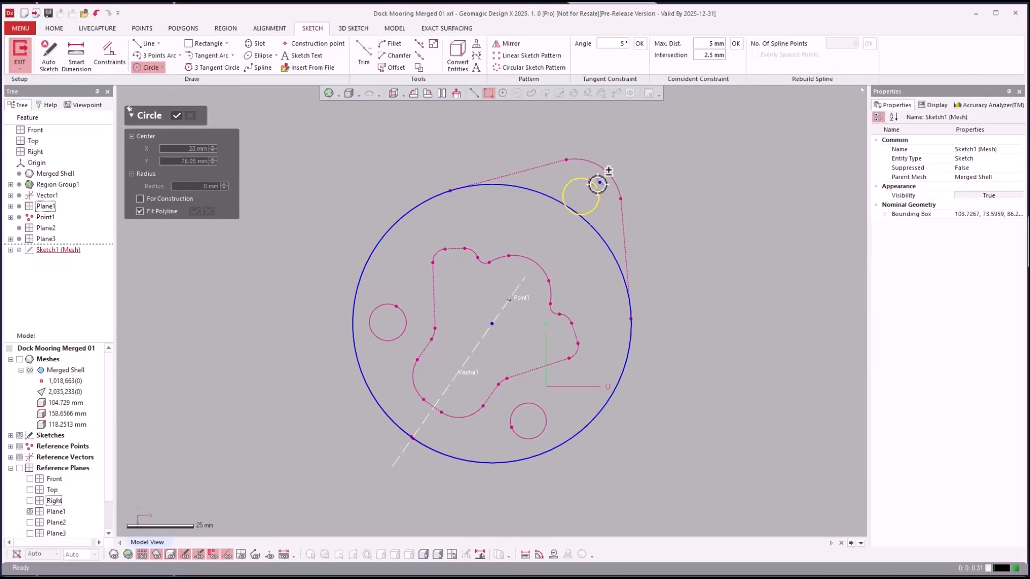
- Fit a small circle to the upper bolt hole
left_click(597, 181)
left_click(653, 186)
key("Escape")
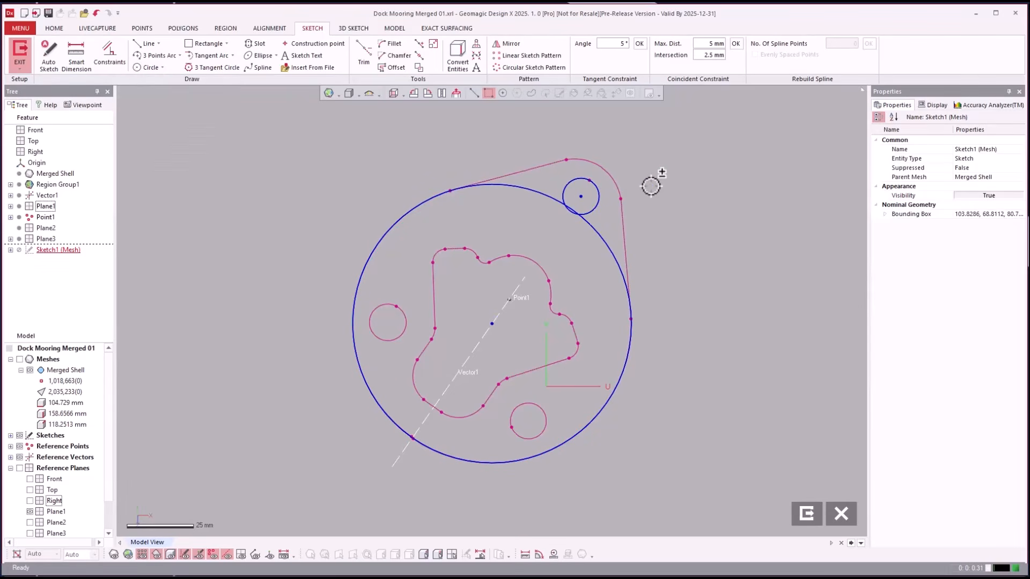
- Draw lines from the small circle's centre through the large circle's centre toward the lower right
left_click(148, 43)
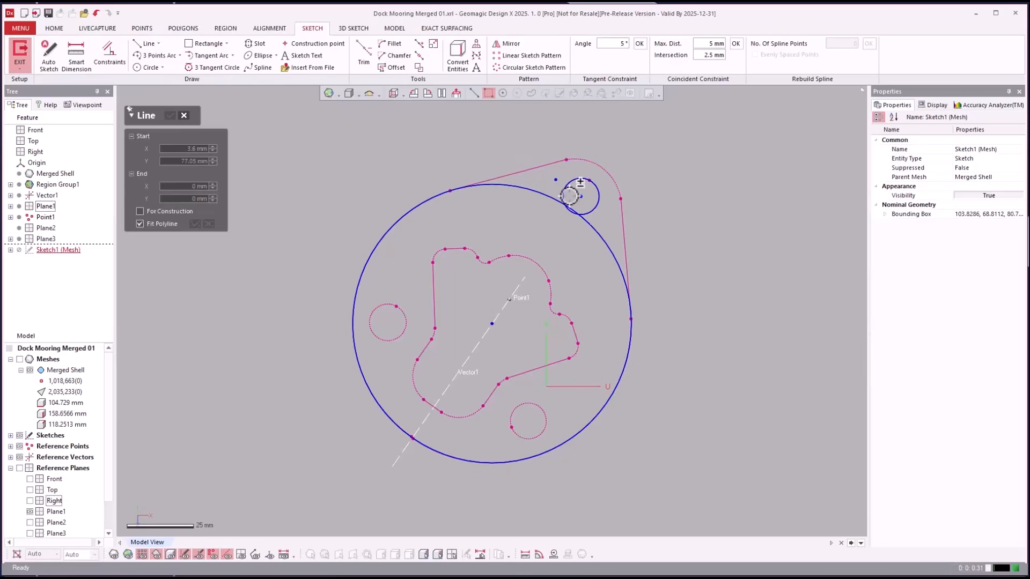
left_click(581, 197)
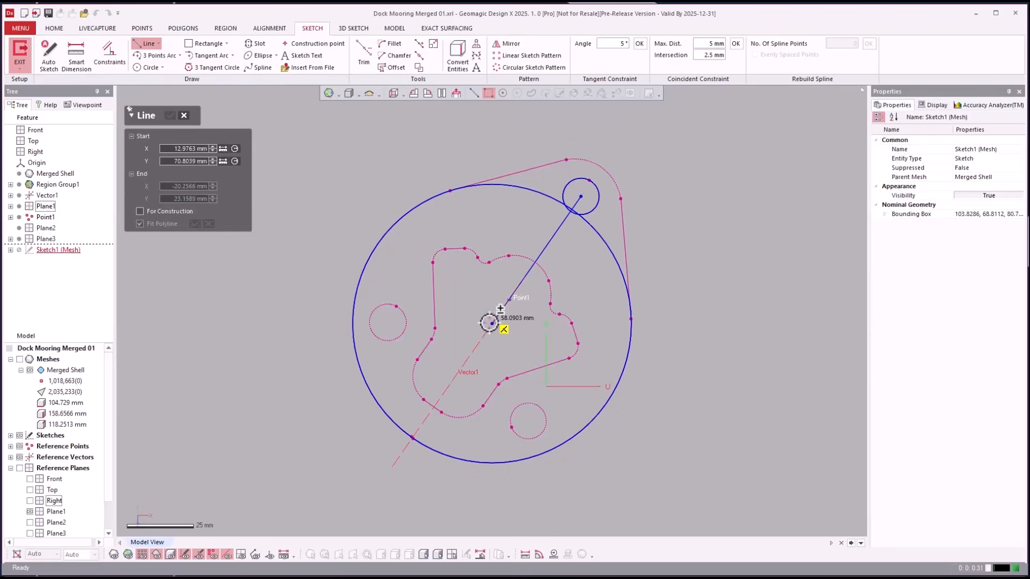
left_click(491, 323)
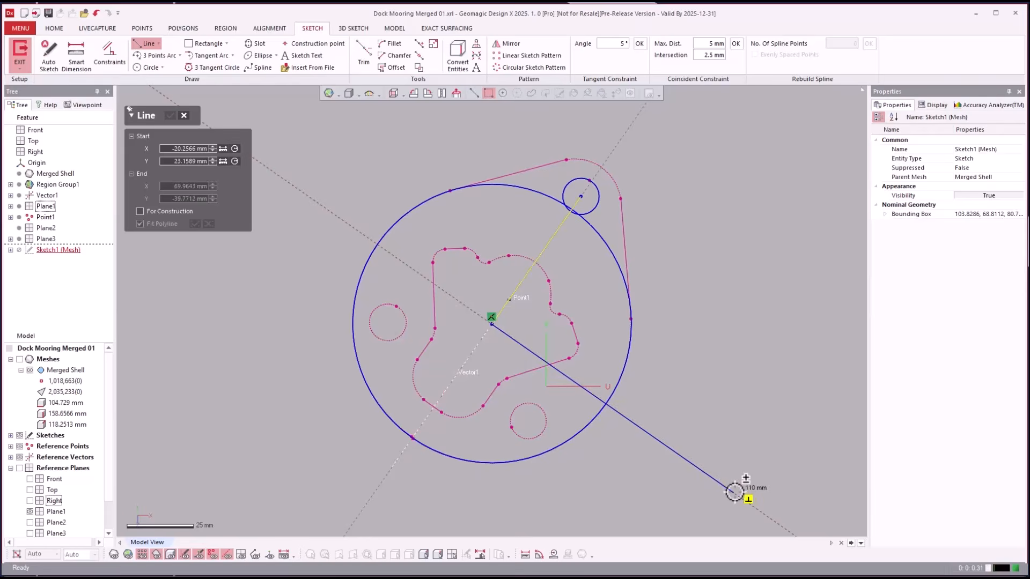
left_click(735, 493)
key("Escape")
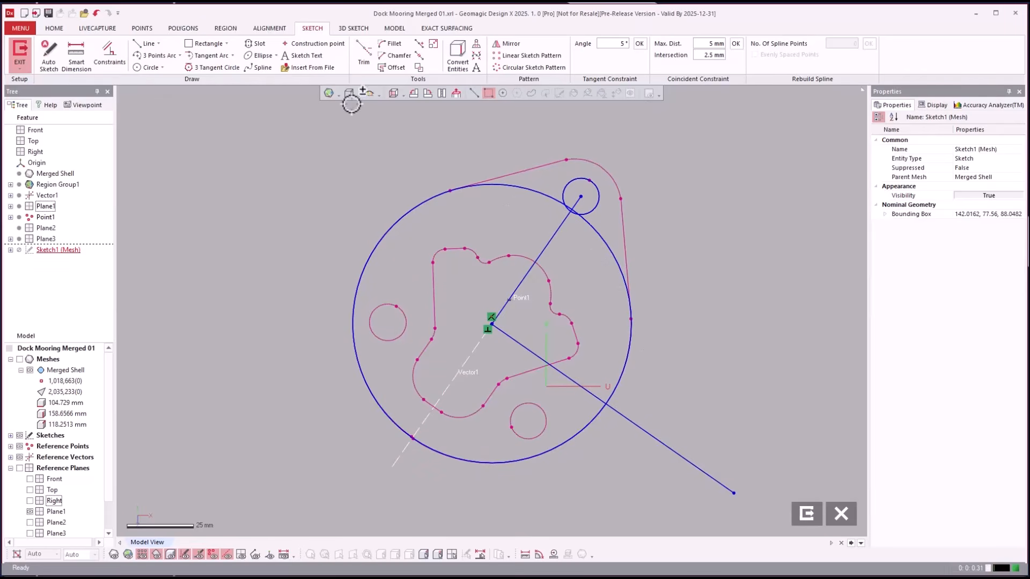
- Extend the diagonal line back to the large circle and exit the sketch
left_click(419, 43)
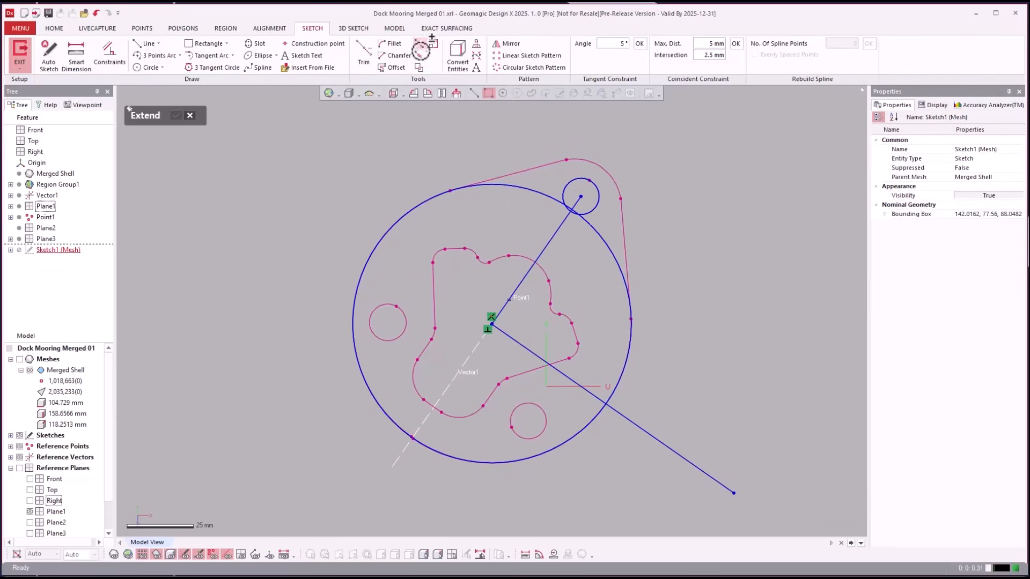
left_click(503, 338)
key("Escape")
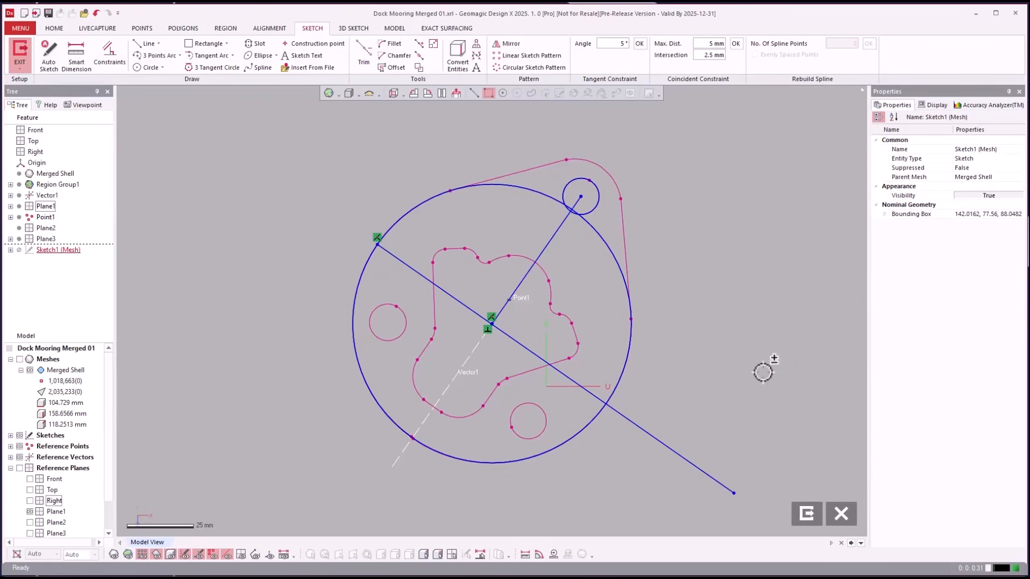
left_click(807, 514)
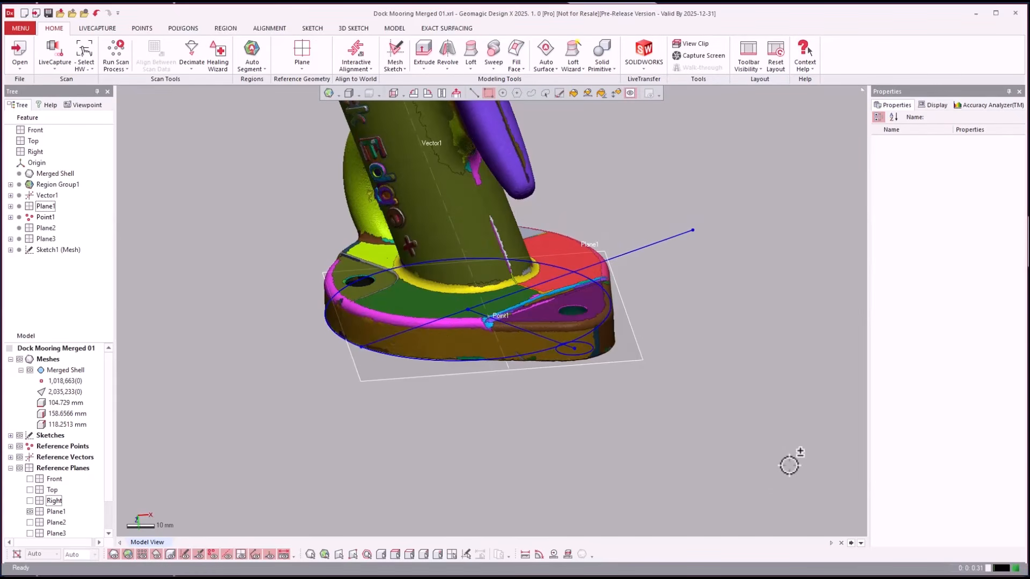
mouse_move(791, 465)
right_mouse_down()
mouse_move(824, 464)
mouse_move(762, 379)
mouse_move(753, 347)
right_mouse_up()
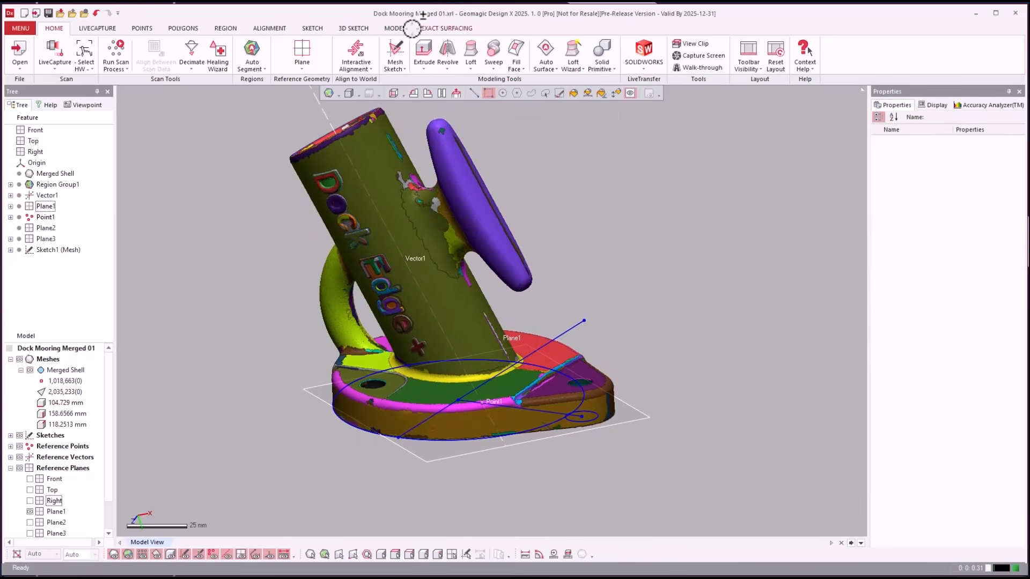
- Start a new Interactive Alignment with the sketch point as the origin
left_click(355, 54)
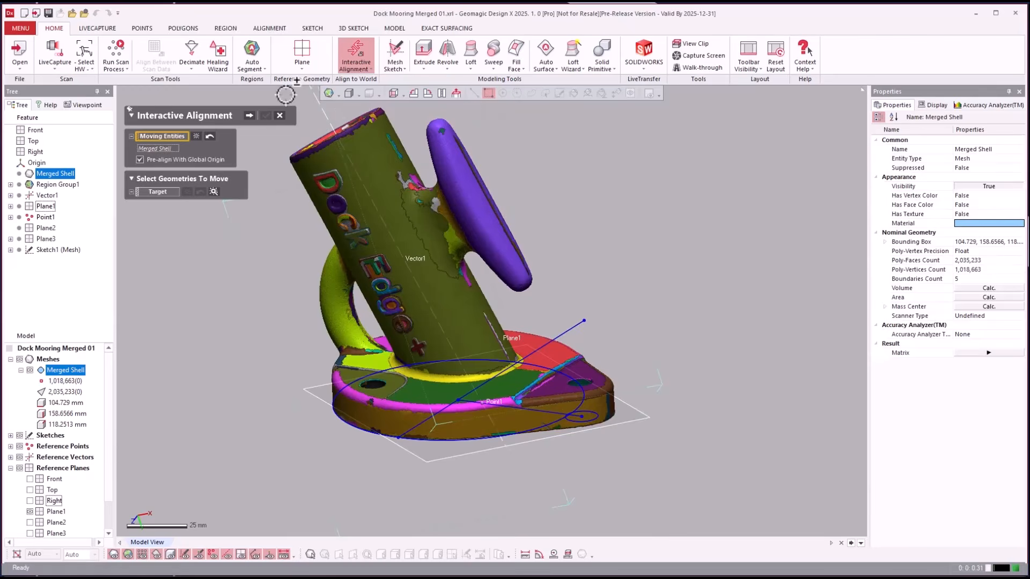
left_click(249, 115)
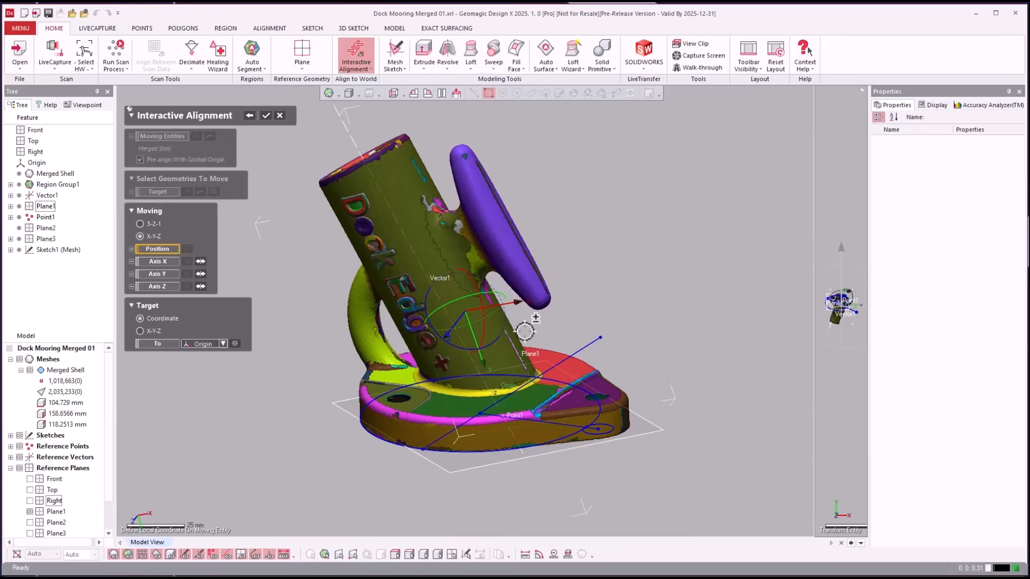
key("ctrl+1")
key("ctrl+2")
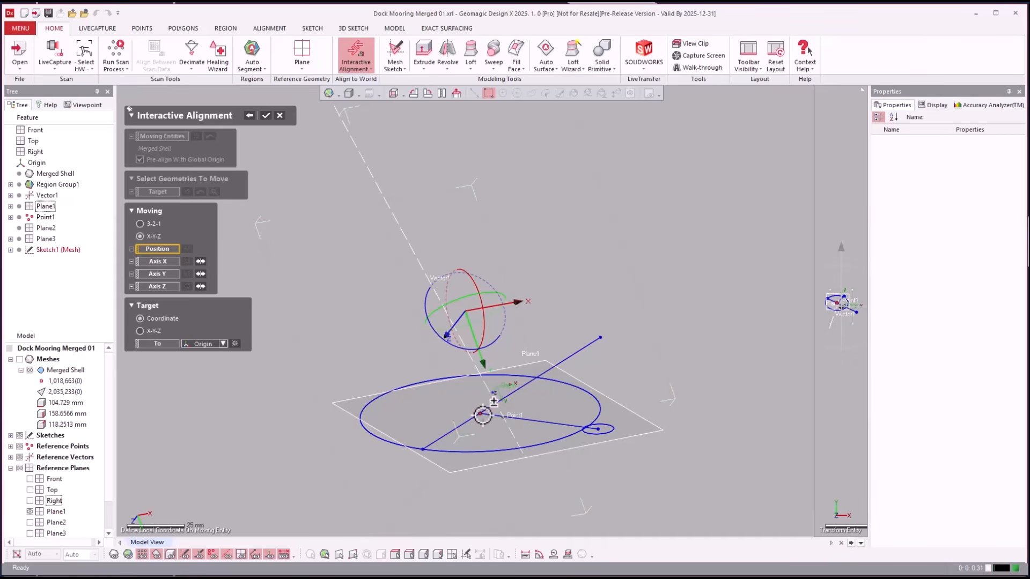
left_click(481, 415)
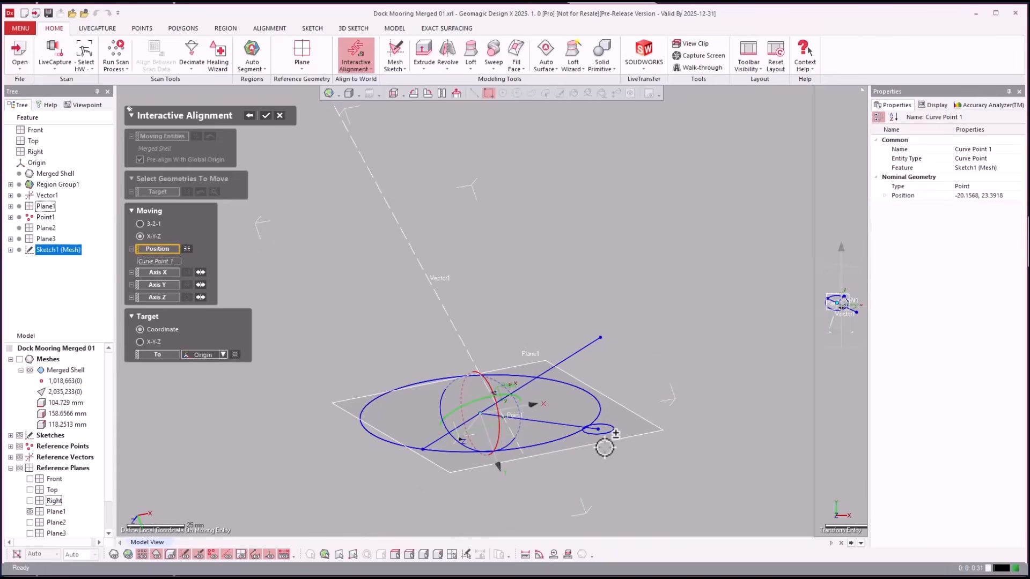
- Use the first sketch line as X axis and the second as Z axis, then apply the alignment
left_click(158, 272)
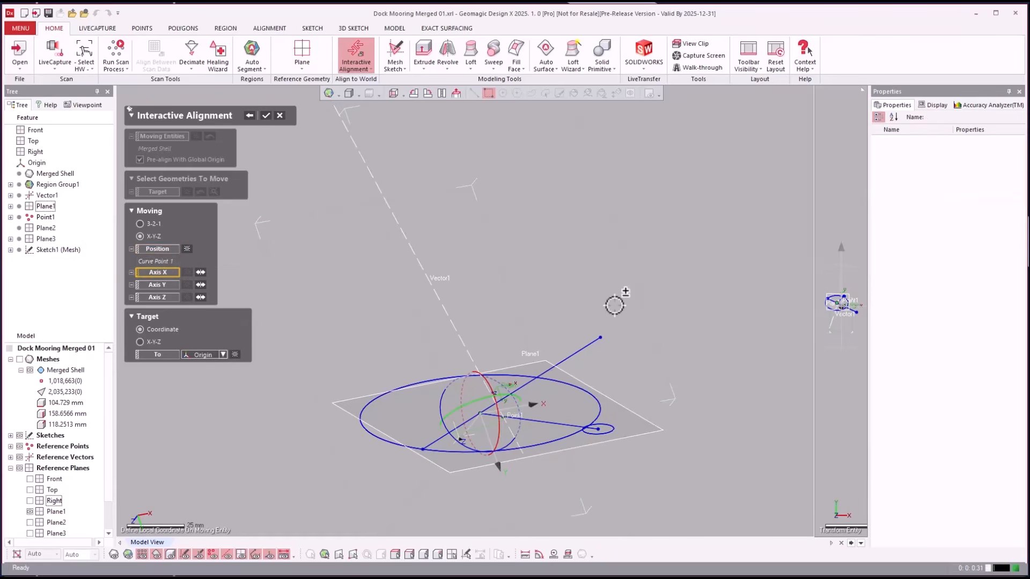
left_click(575, 351)
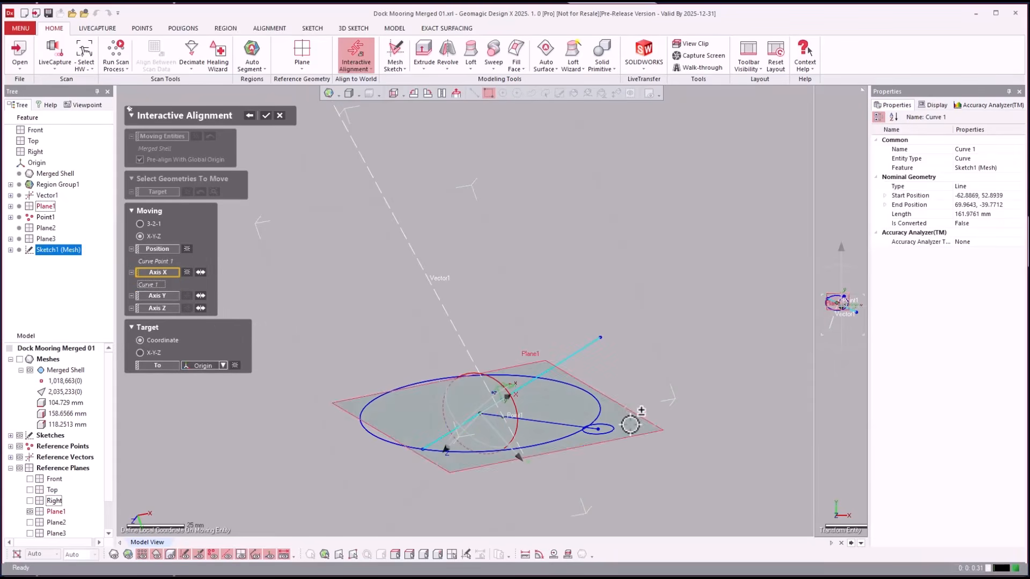
left_click(157, 308)
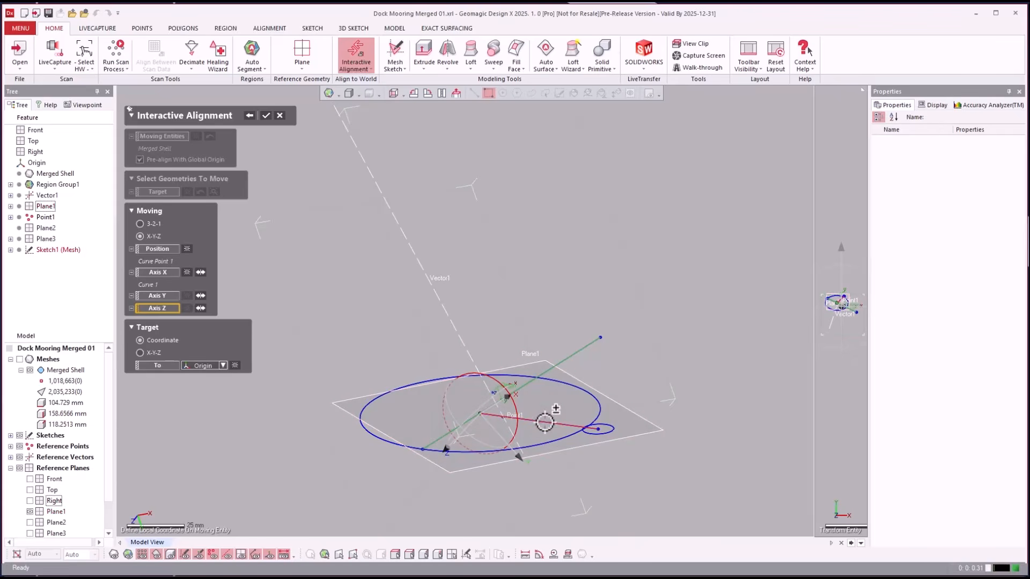
left_click(547, 423)
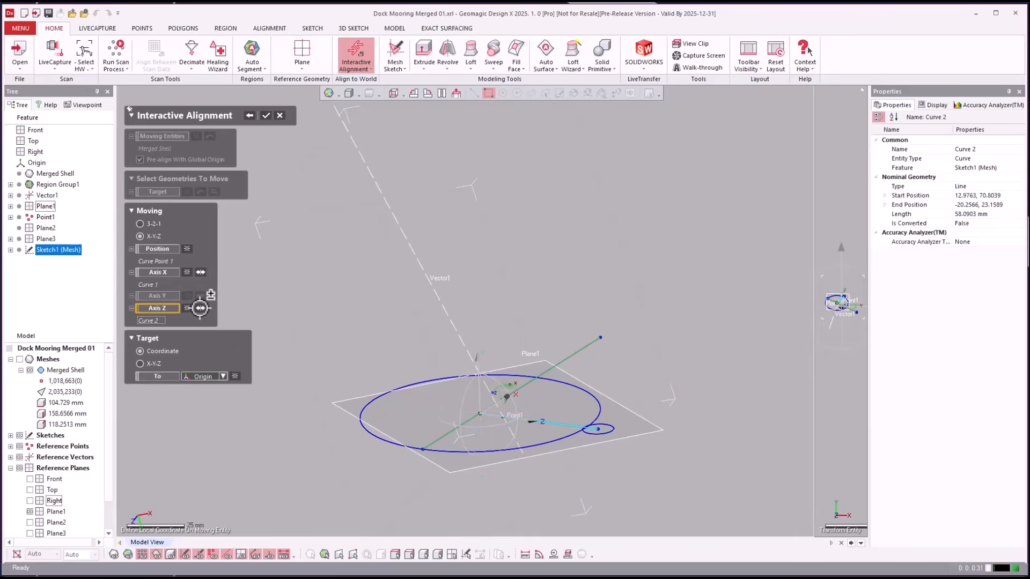
right_click_drag(717, 330, 697, 334)
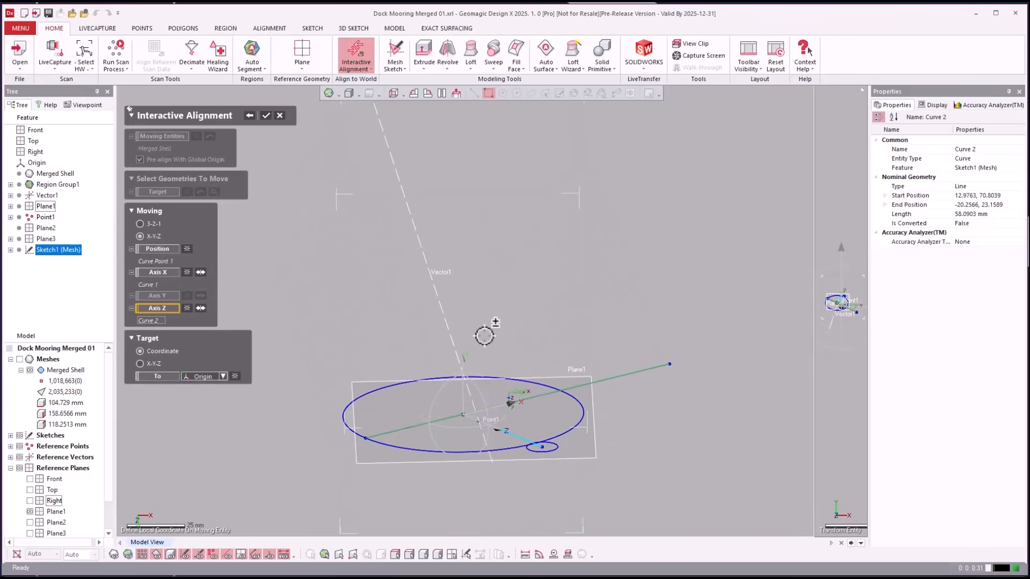
key("ctrl+1")
key("ctrl+2")
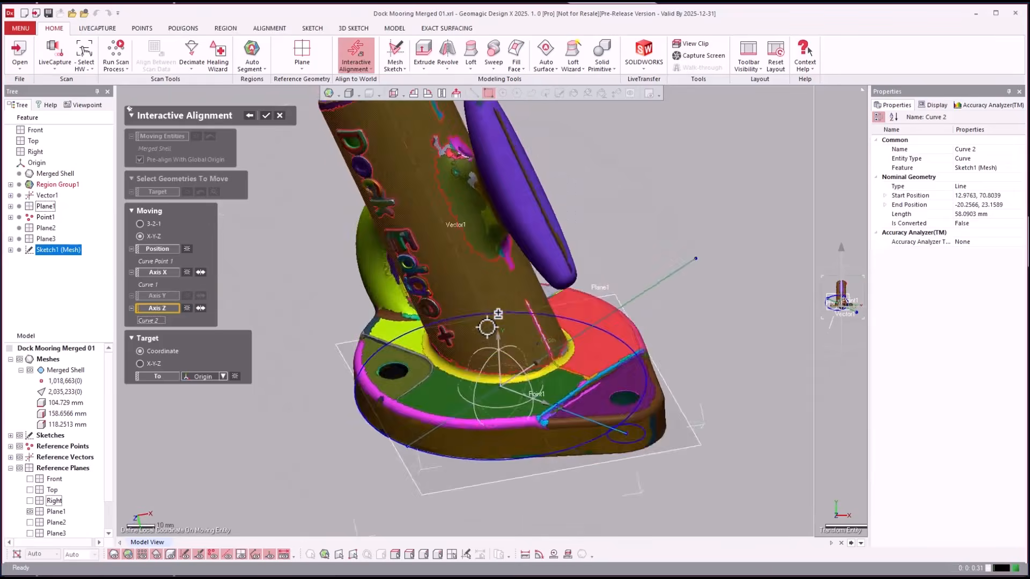
scroll(487, 327, "down", 3)
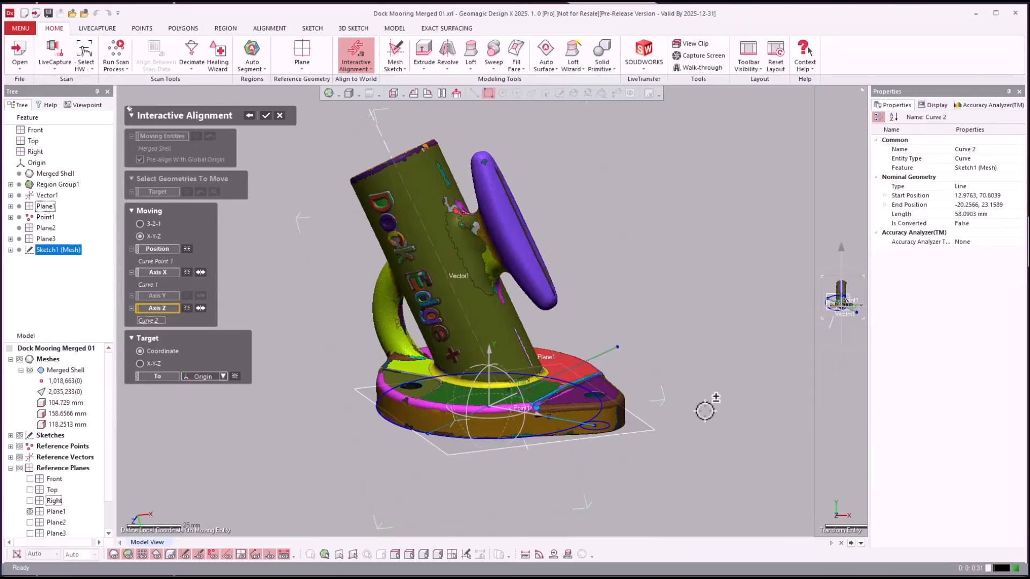
key("Return")
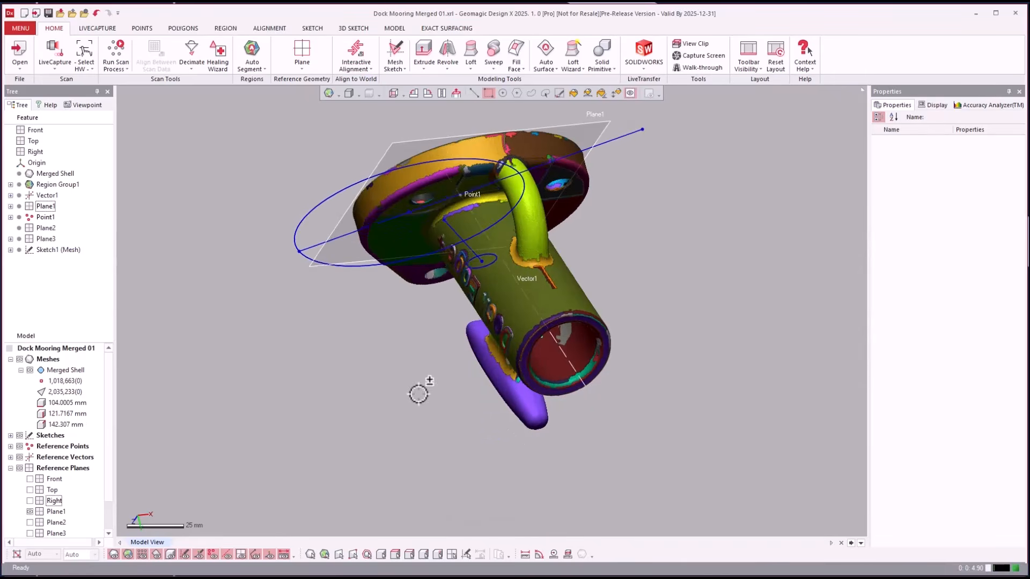
- Turn the cleat to a side view and hide the Sketch1 (Mesh) sketch
right_click_drag(418, 394, 59, 422)
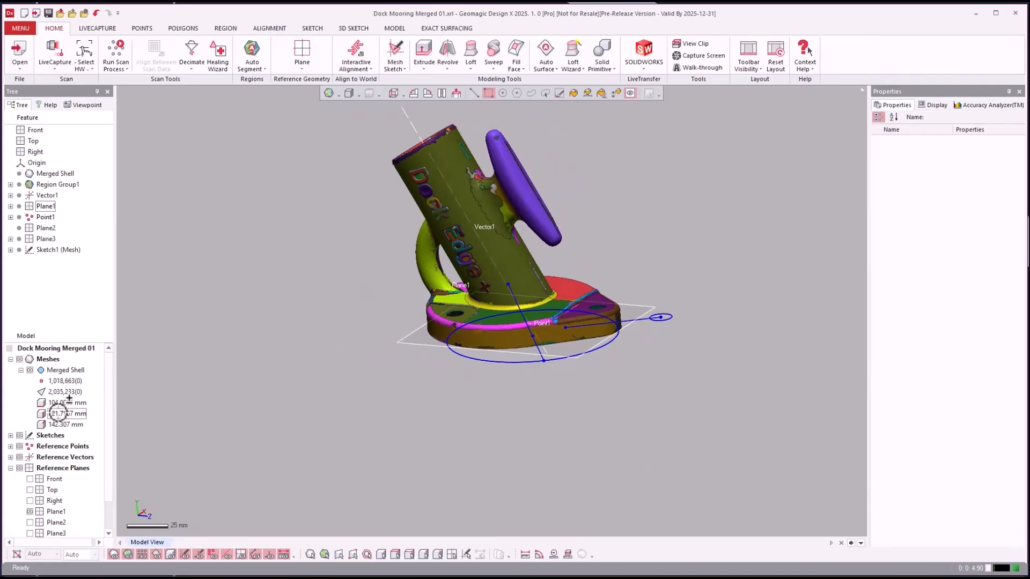
scroll(58, 413, "down", 1)
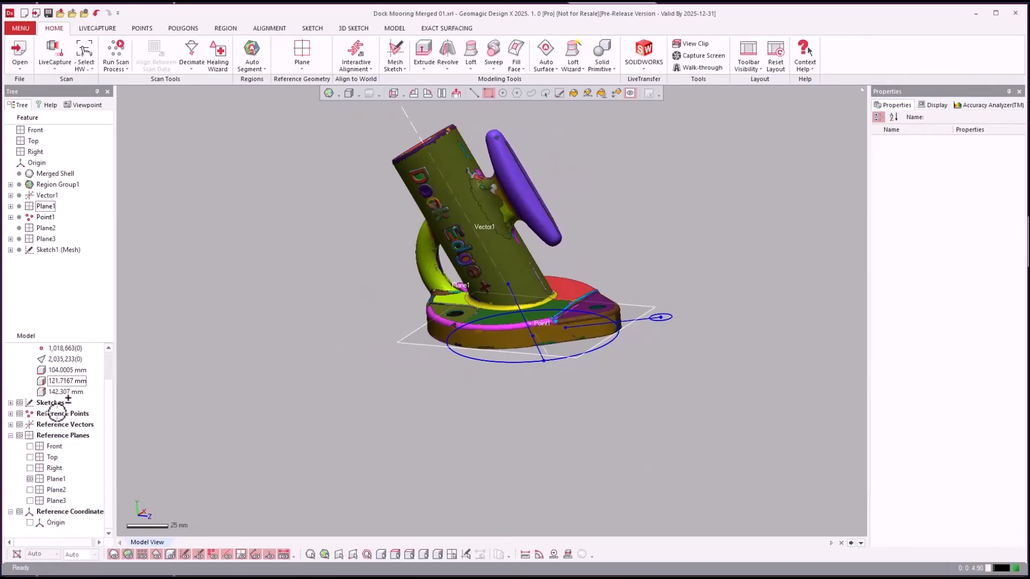
left_click(10, 402)
left_click(31, 414)
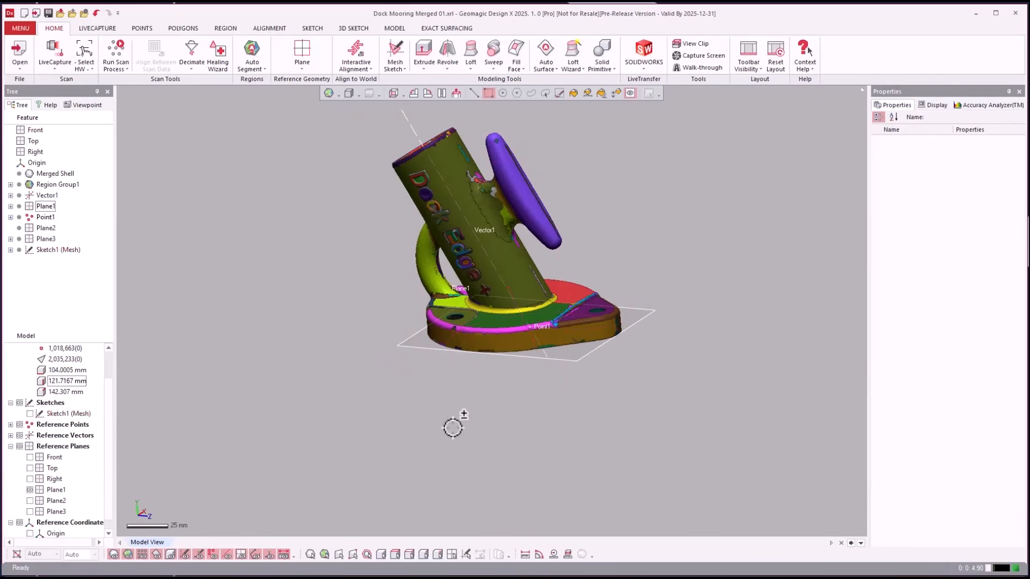
scroll(452, 428, "up", 2)
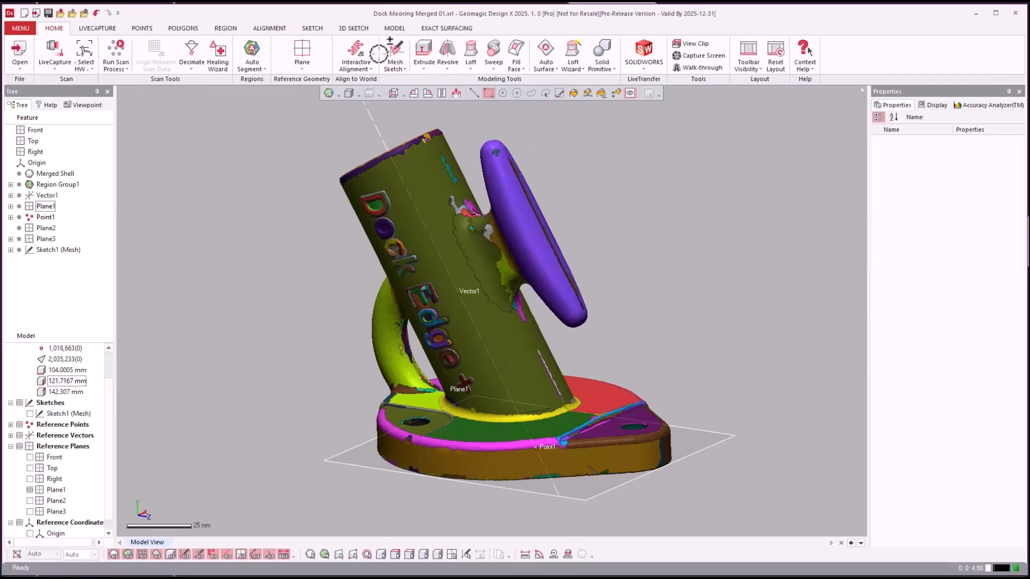
- Select the olive cylinder region and zoom in and out to inspect the aligned scan
left_click(434, 211)
scroll(717, 378, "down", 2)
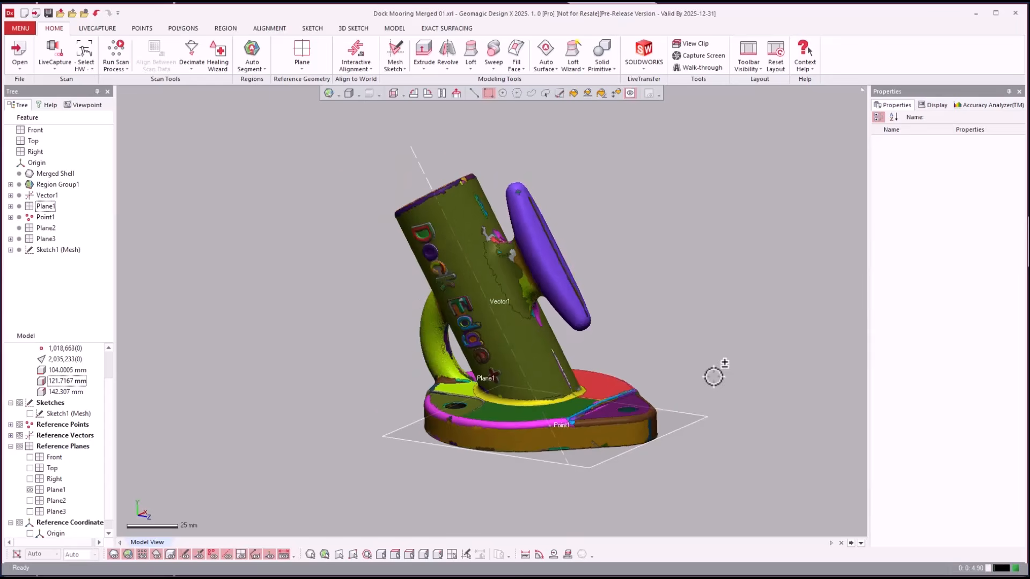
scroll(728, 378, "up", 2)
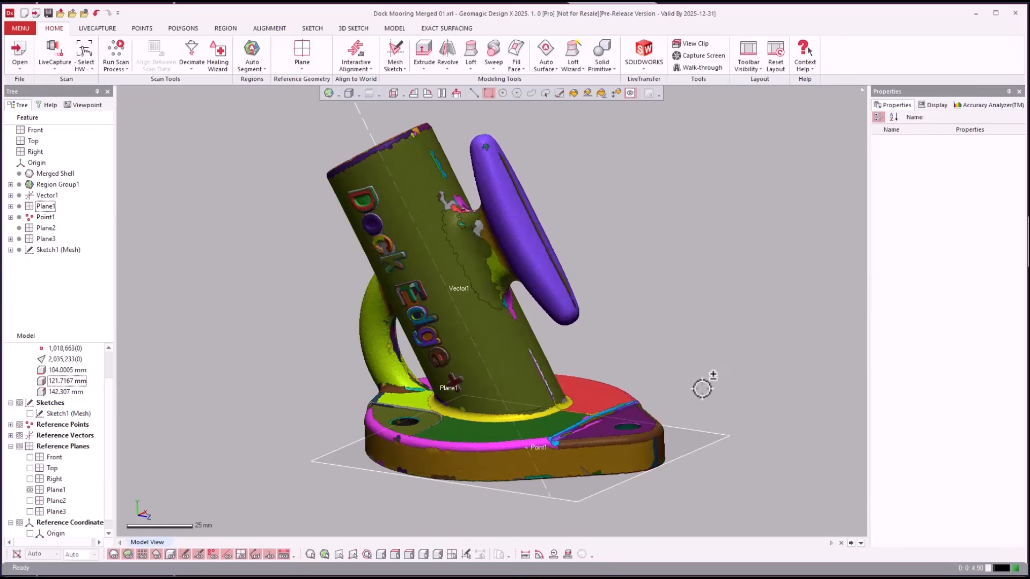
scroll(737, 376, "down", 1)
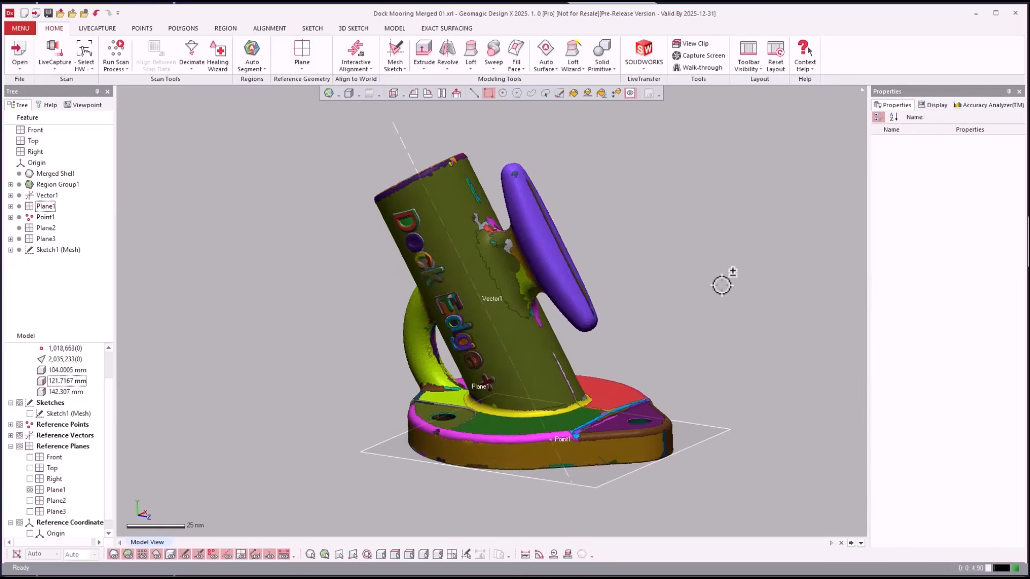
scroll(722, 285, "up", 1)
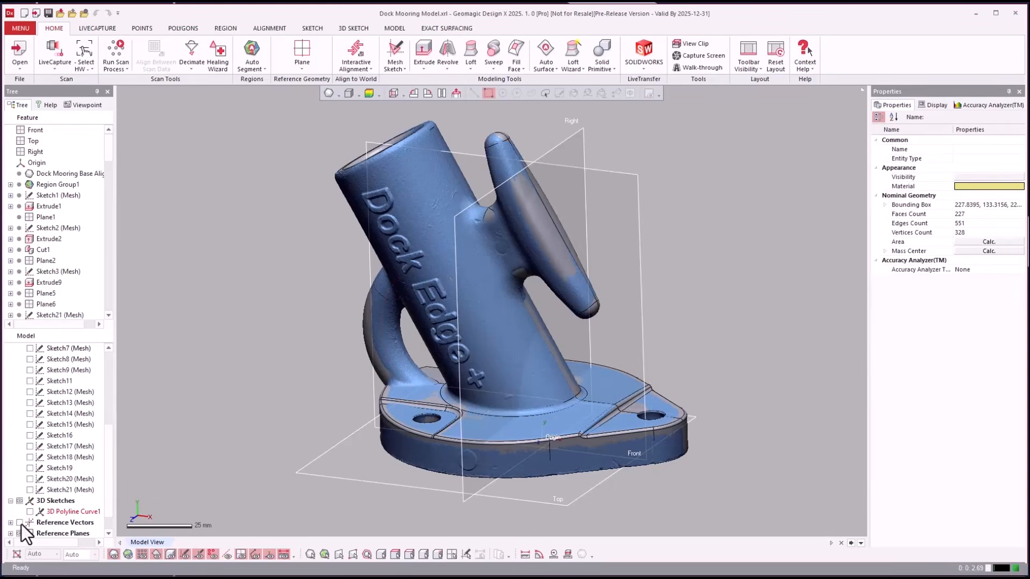
- Hide the reference planes, orbit to the opposite side, and bring up Sketch1 (Mesh)'s actions
left_click(20, 533)
right_click_drag(224, 339, 832, 391)
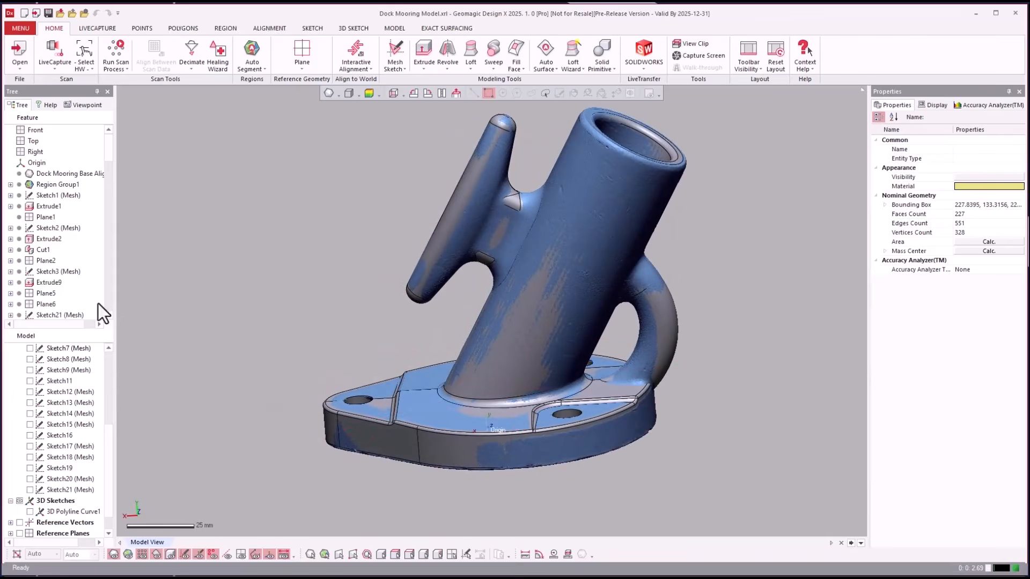
left_click(56, 196)
right_click(56, 196)
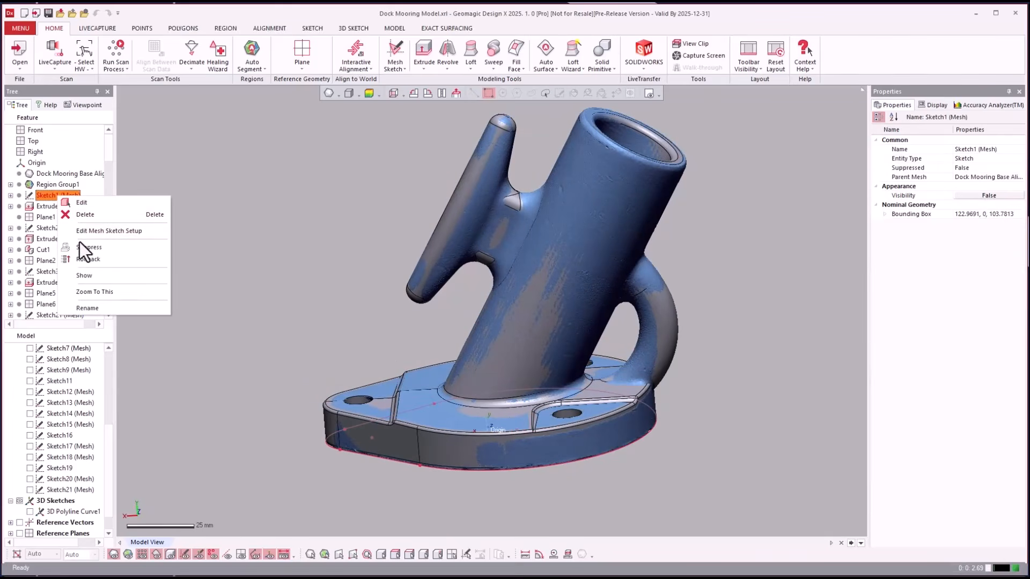
- Roll the history back to Sketch1 (Mesh), then forward to Extrude1
left_click(82, 259)
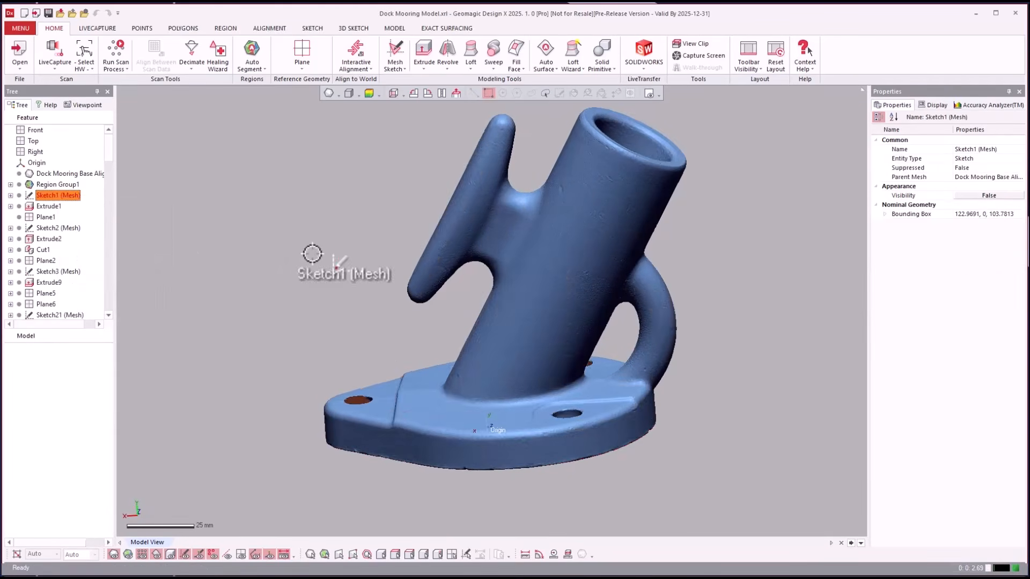
right_click_drag(307, 253, 132, 239)
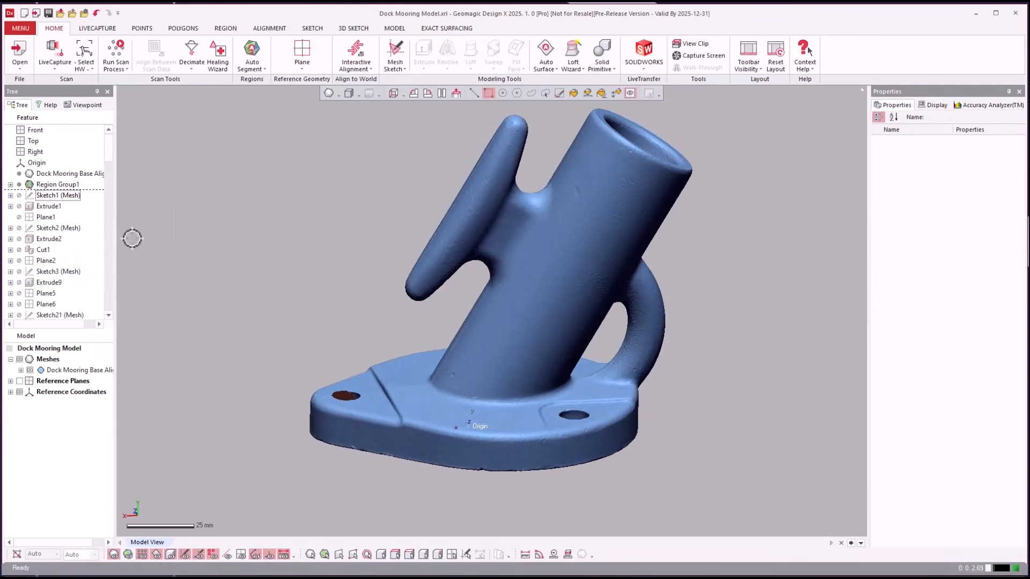
left_click(41, 206)
right_click(41, 207)
left_click(56, 215)
left_click(329, 224)
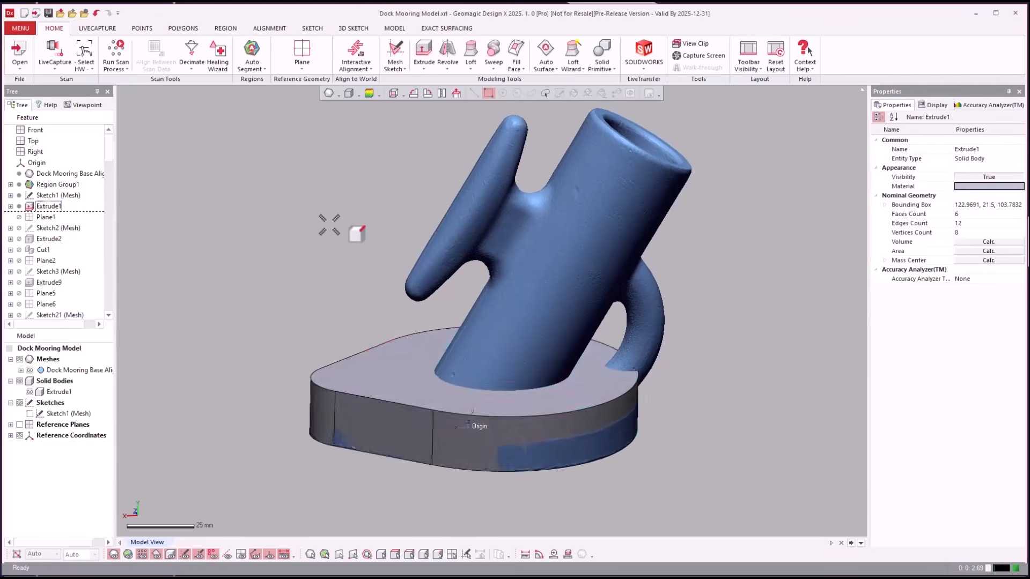
right_click_drag(328, 224, 331, 225)
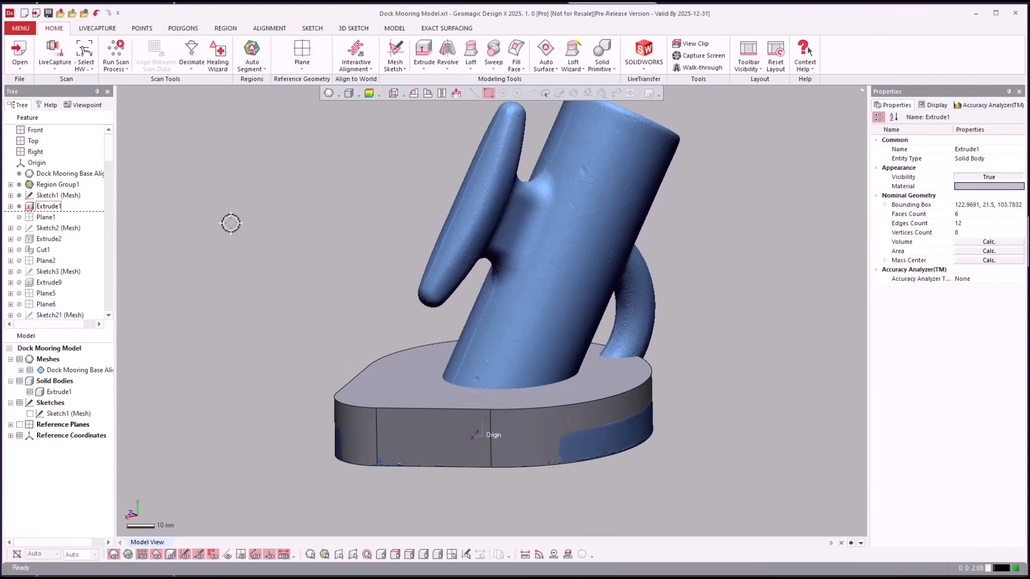
- Drag the rollback marker to Cut1 and orbit to view the cut base
left_click_drag(43, 250, 117, 263)
right_click_drag(123, 264, 202, 262)
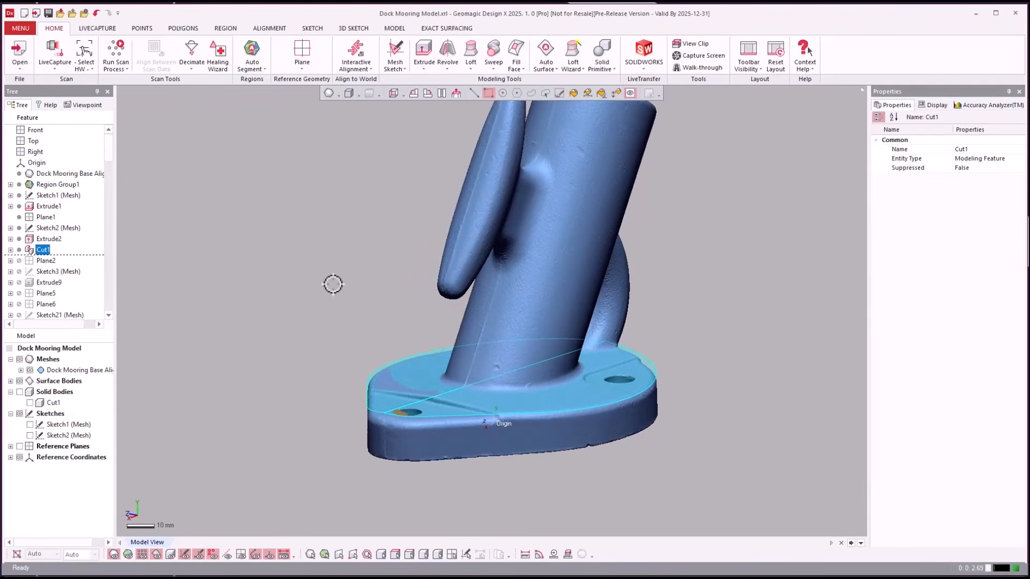
right_click_drag(332, 285, 329, 285)
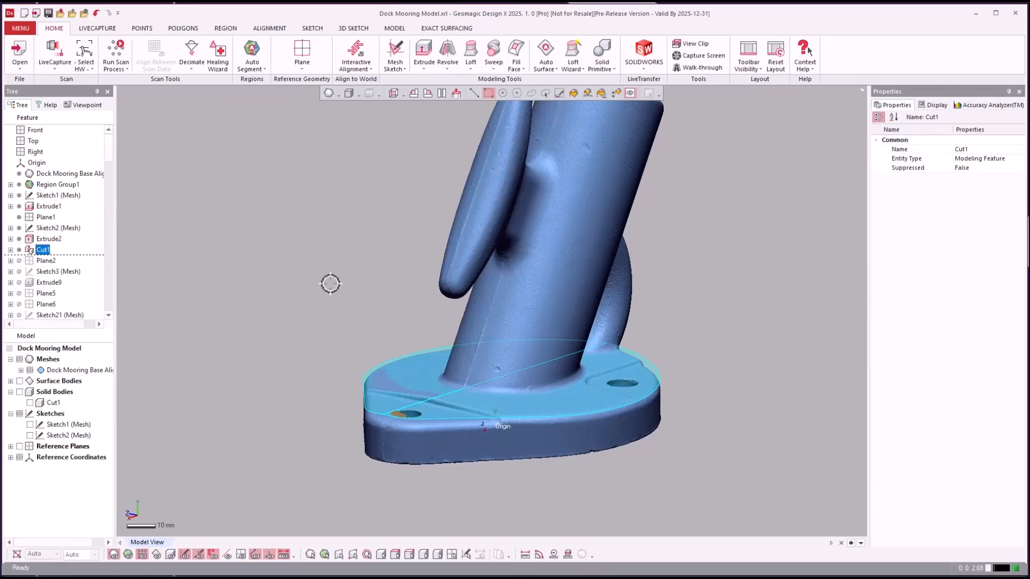
left_click(269, 352)
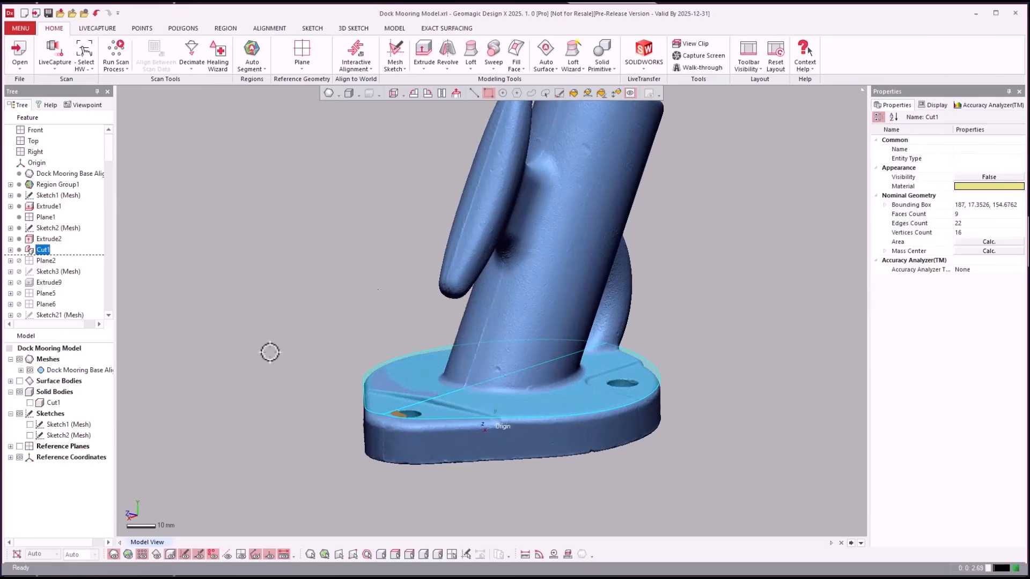
- Show the Cut1 solid body and the Extrude2 surface body, orbiting around the base
left_click(30, 403)
left_click(11, 382)
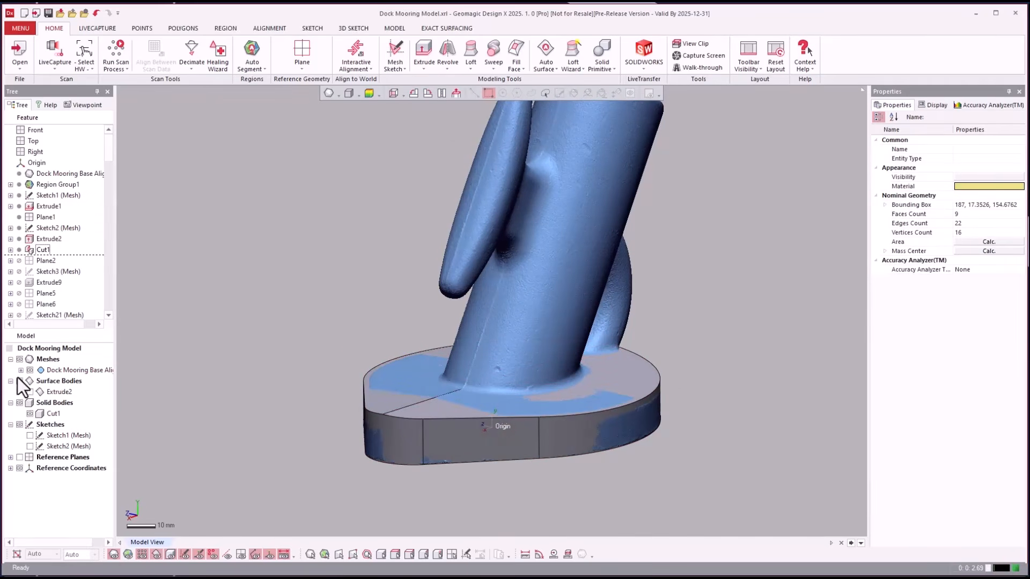
left_click(30, 392)
right_click_drag(223, 294, 238, 290)
scroll(238, 290, "up", 2)
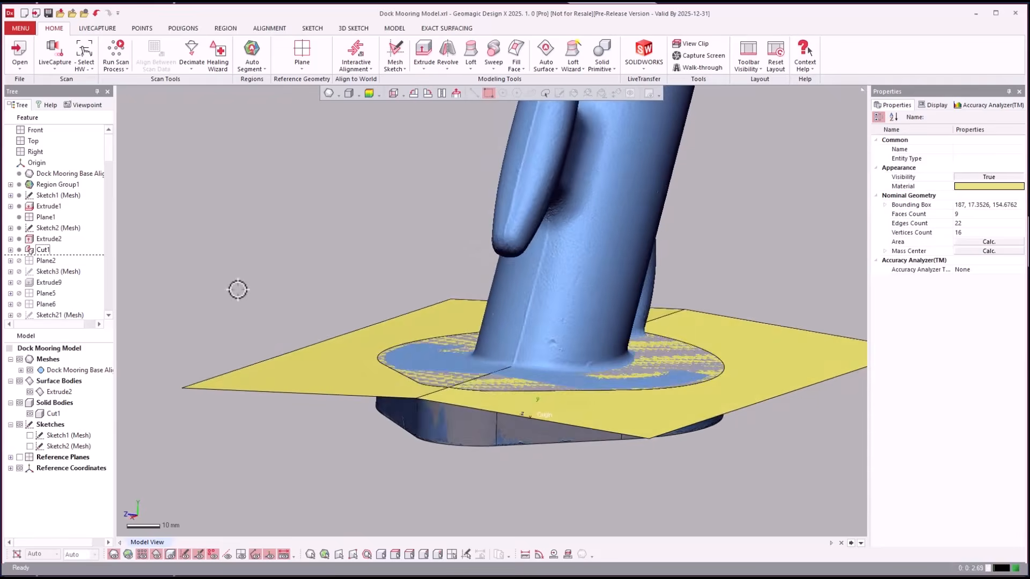
mouse_move(658, 336)
right_mouse_down()
mouse_move(669, 336)
mouse_move(659, 336)
right_mouse_up()
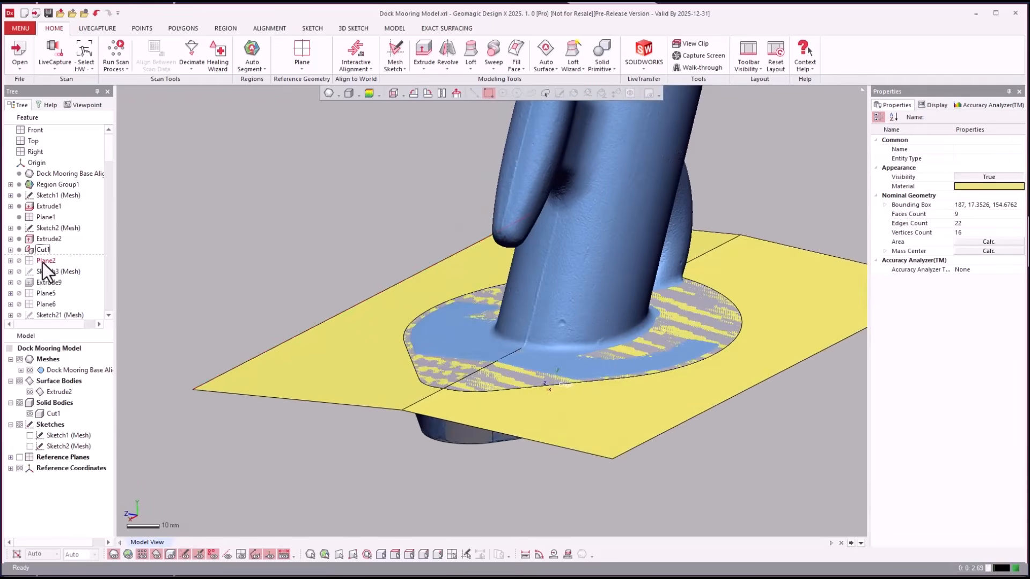
- Unsuppress Extrude9 and roll the history forward to Cut6
left_click(48, 282)
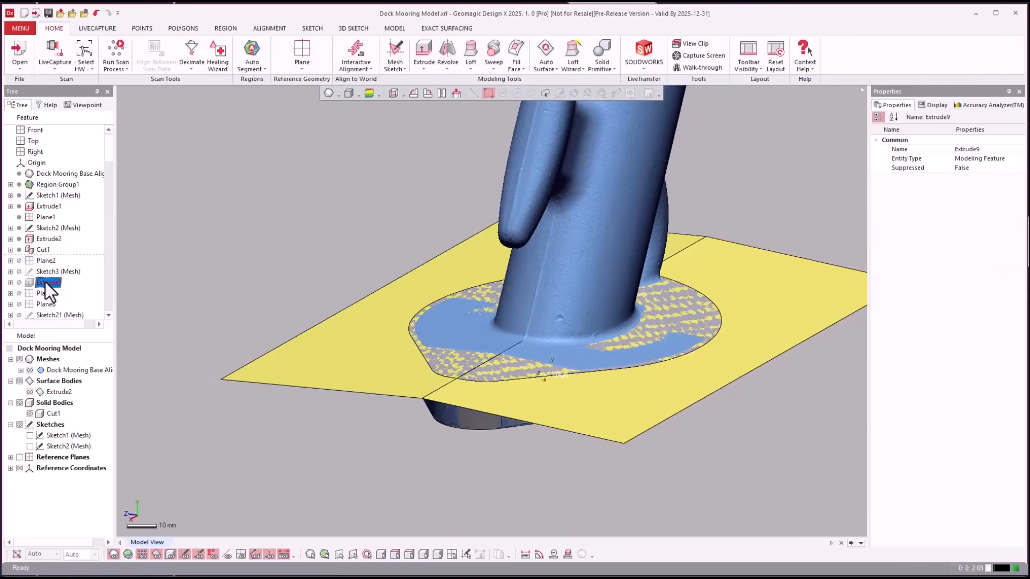
right_click(46, 282)
left_click(76, 287)
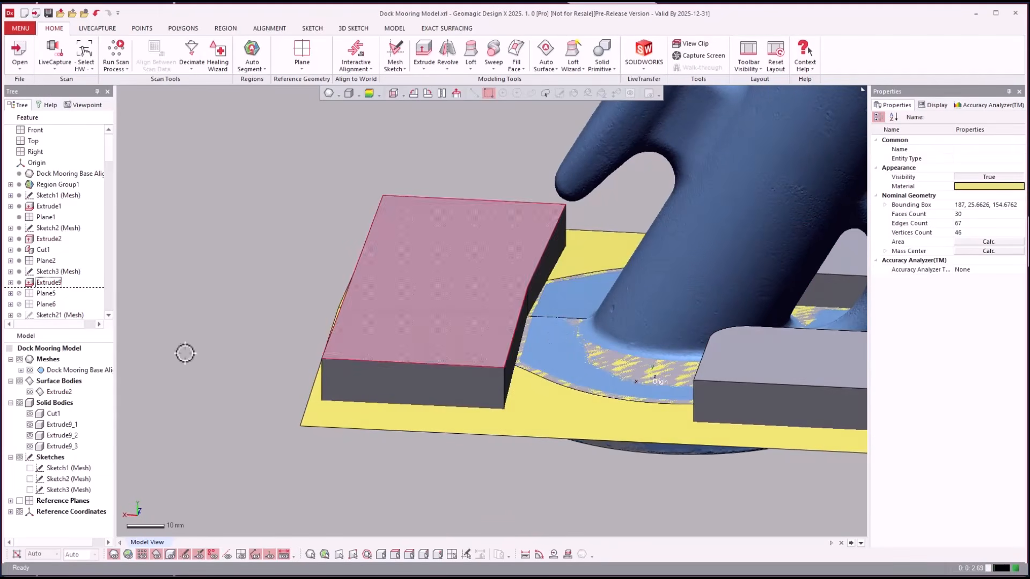
left_click(42, 294)
scroll(54, 284, "down", 3)
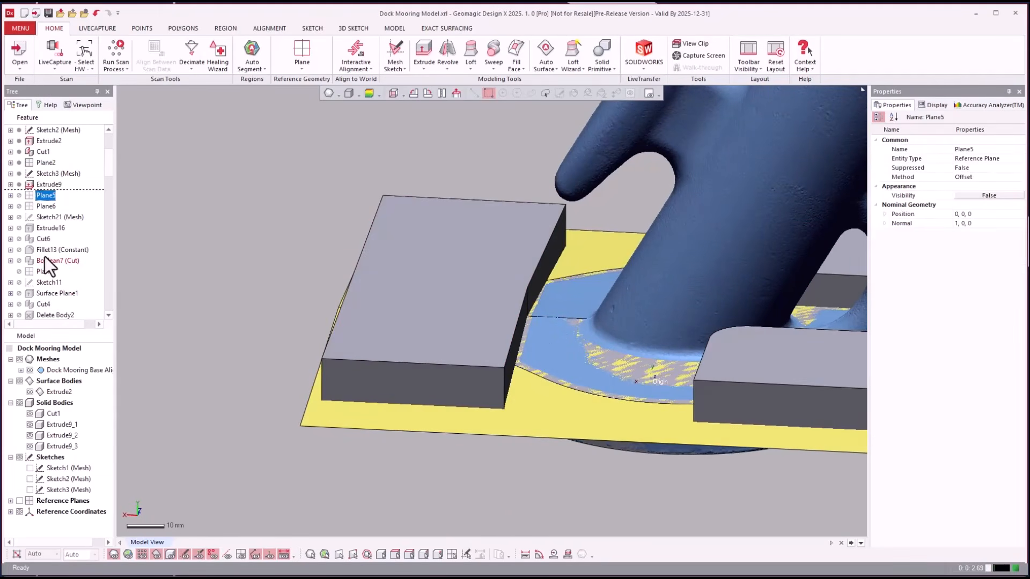
right_click(40, 241)
left_click(64, 245)
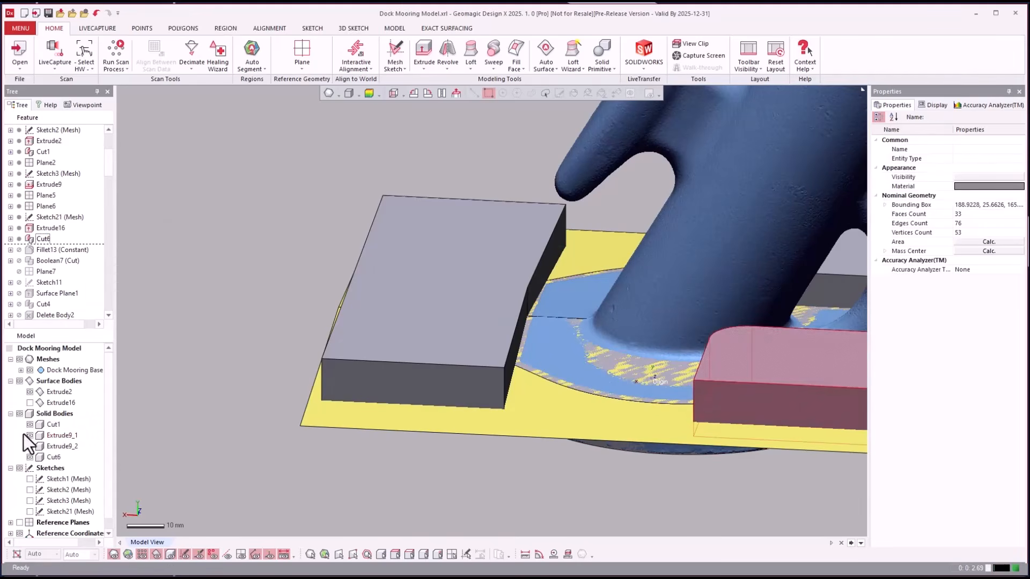
- Roll the history forward to Boolean7 (Cut) and then to Delete Body2
left_click(41, 260)
right_click(41, 260)
left_click(50, 266)
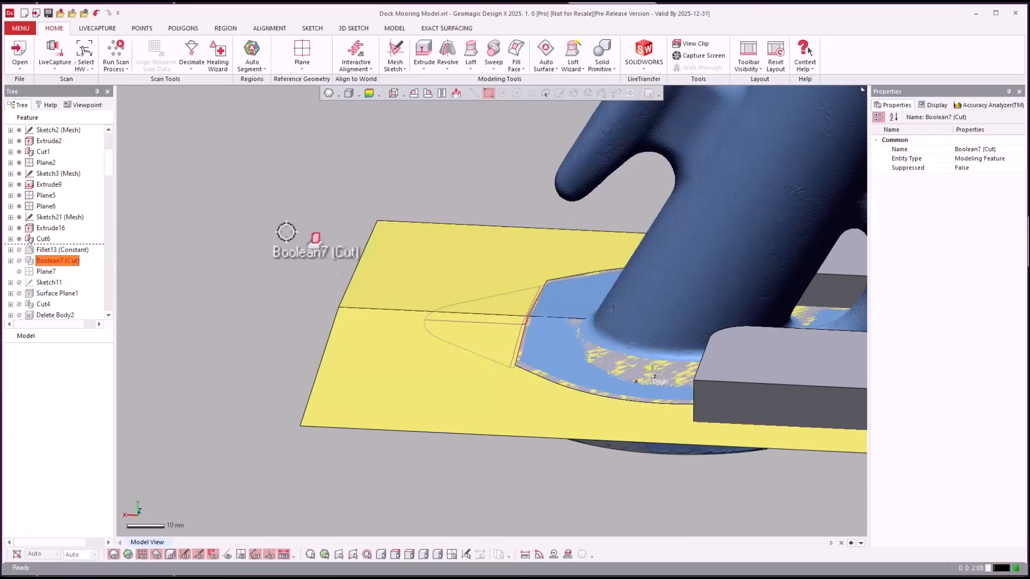
right_click_drag(228, 256, 263, 248)
left_click(44, 291)
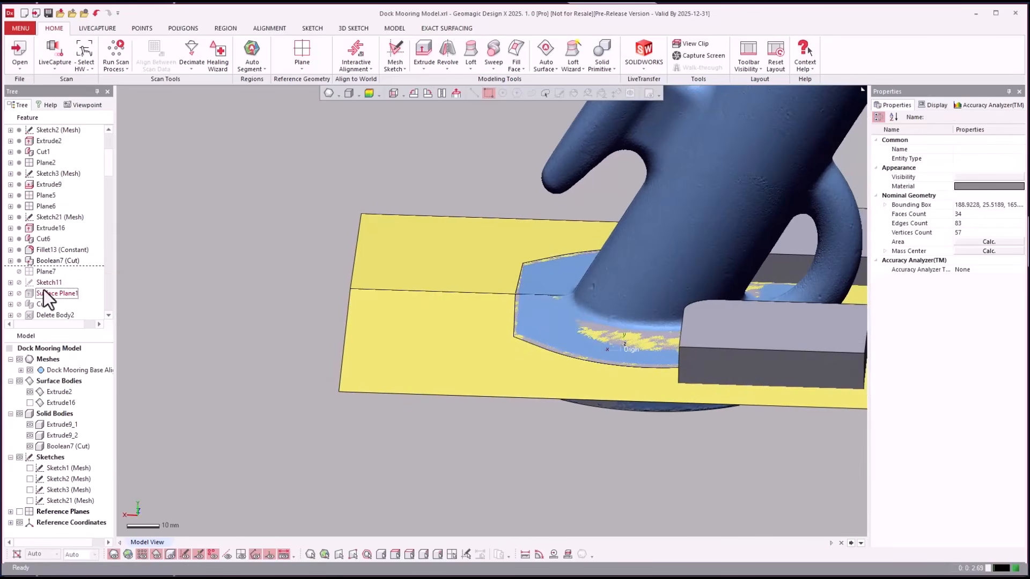
scroll(44, 296, "down", 2)
left_click(38, 252)
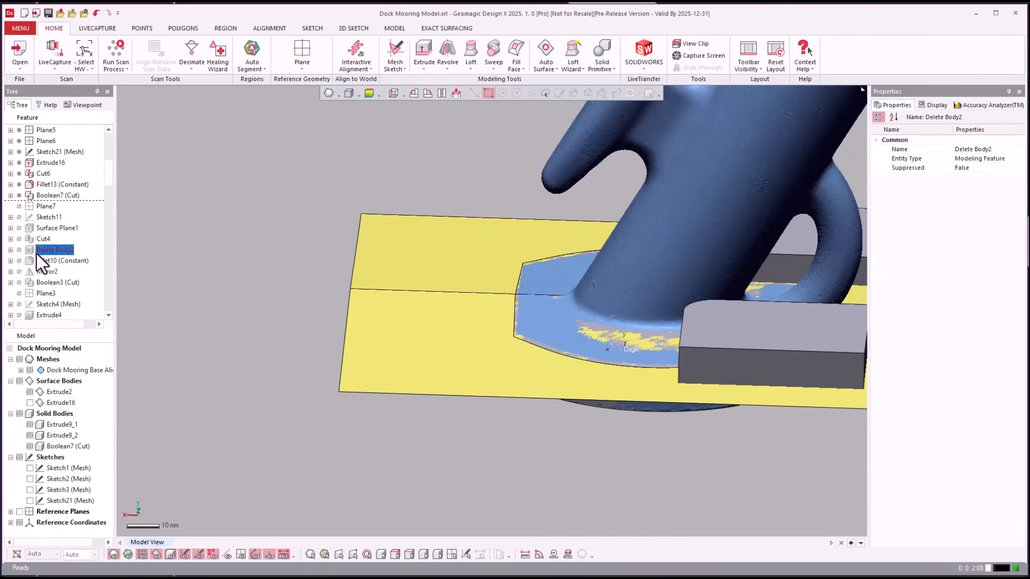
right_click(37, 253)
left_click(50, 260)
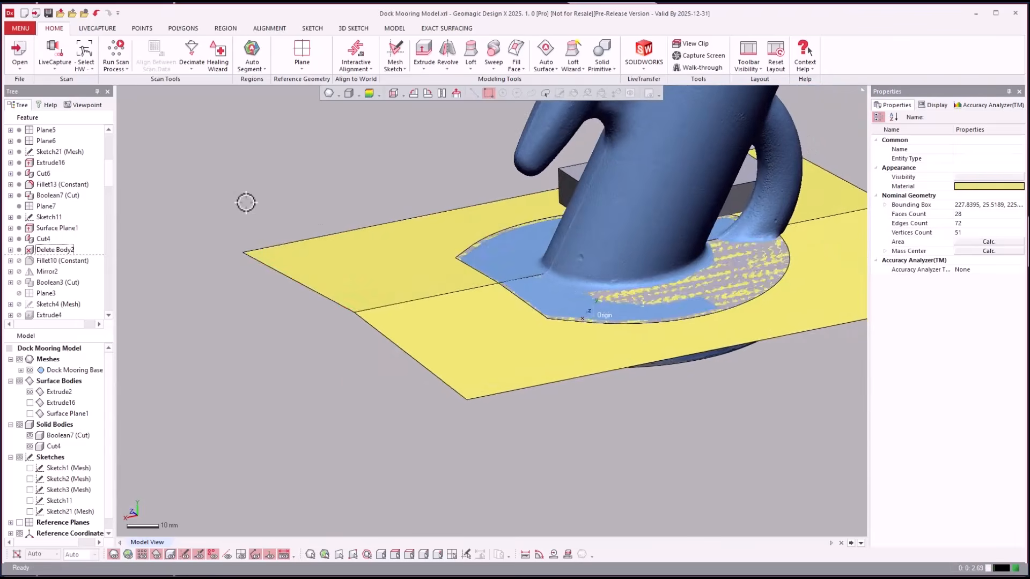
- Hide the yellow Extrude2 surface and bring up rollback options for Boolean3 (Cut)
left_click(30, 393)
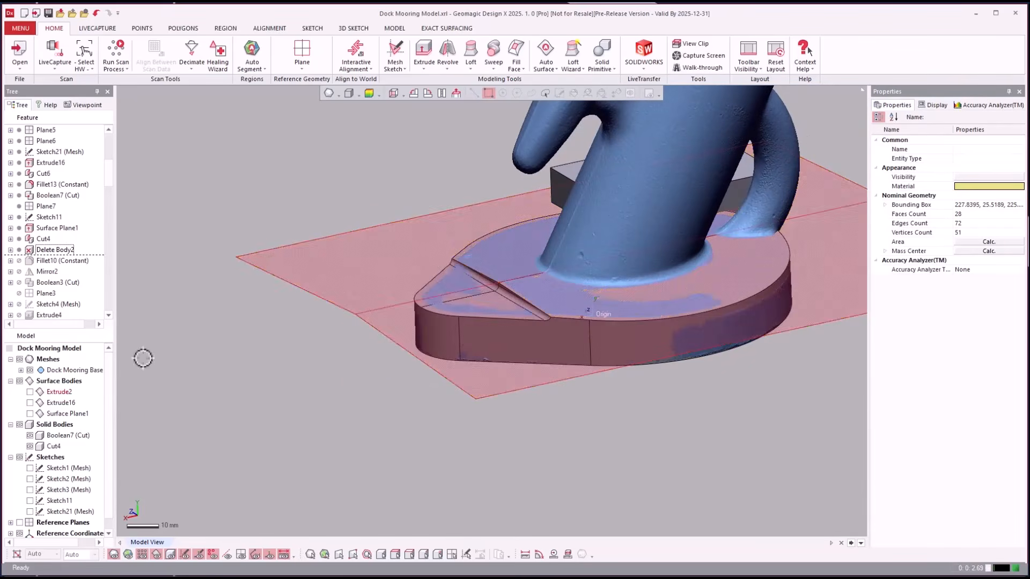
right_click_drag(273, 356, 272, 355)
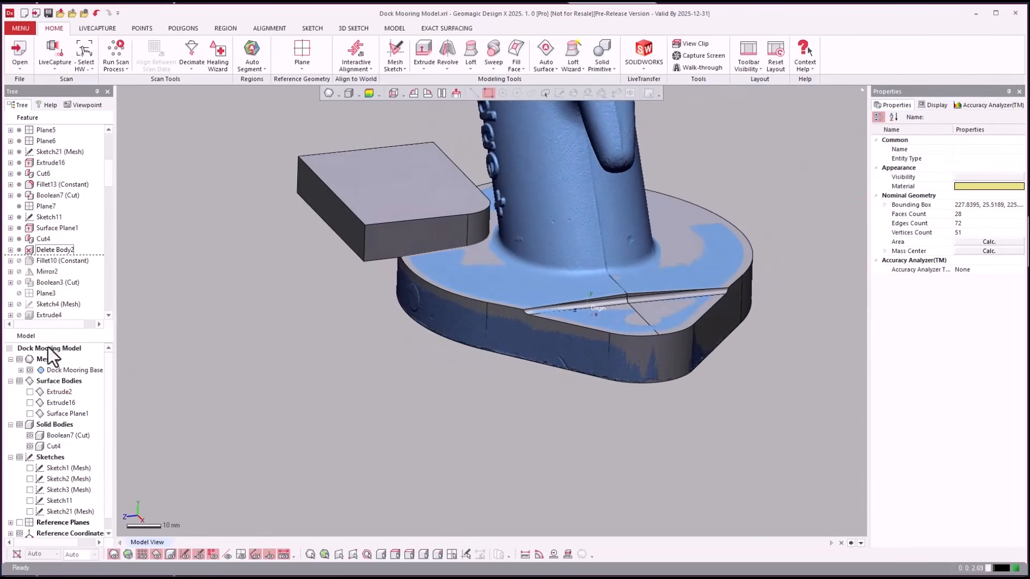
left_click(43, 282)
right_click(43, 281)
- Roll forward to Boolean3 (Cut) and inspect the groove edges on the base
left_click(48, 286)
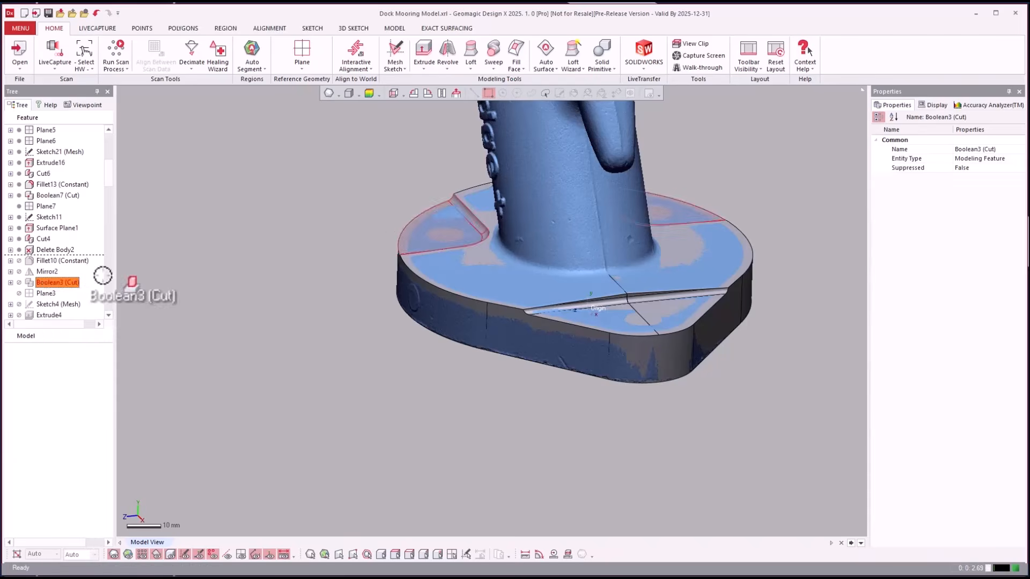
right_click_drag(376, 293, 155, 287)
left_click(46, 262)
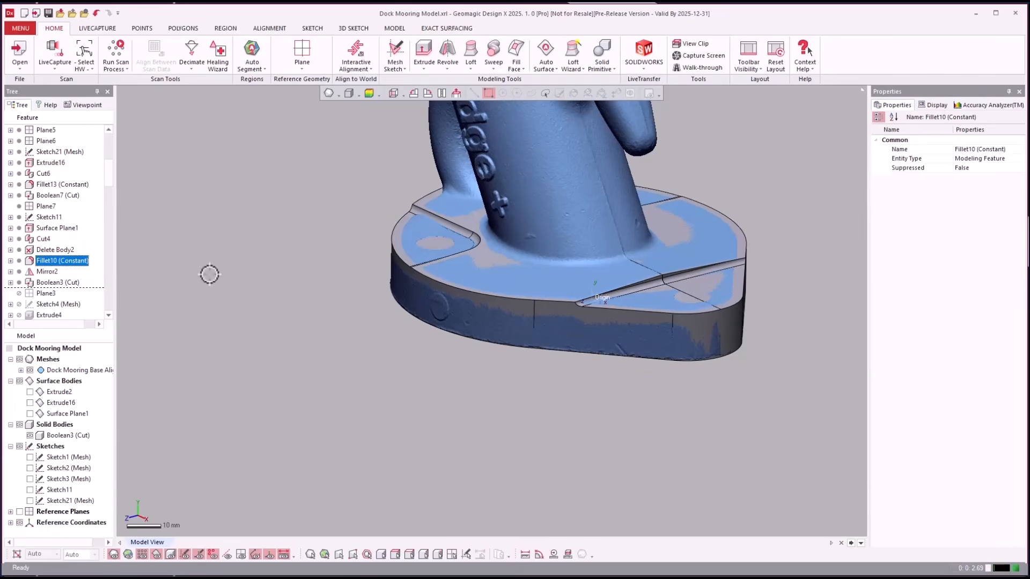
left_click(380, 237)
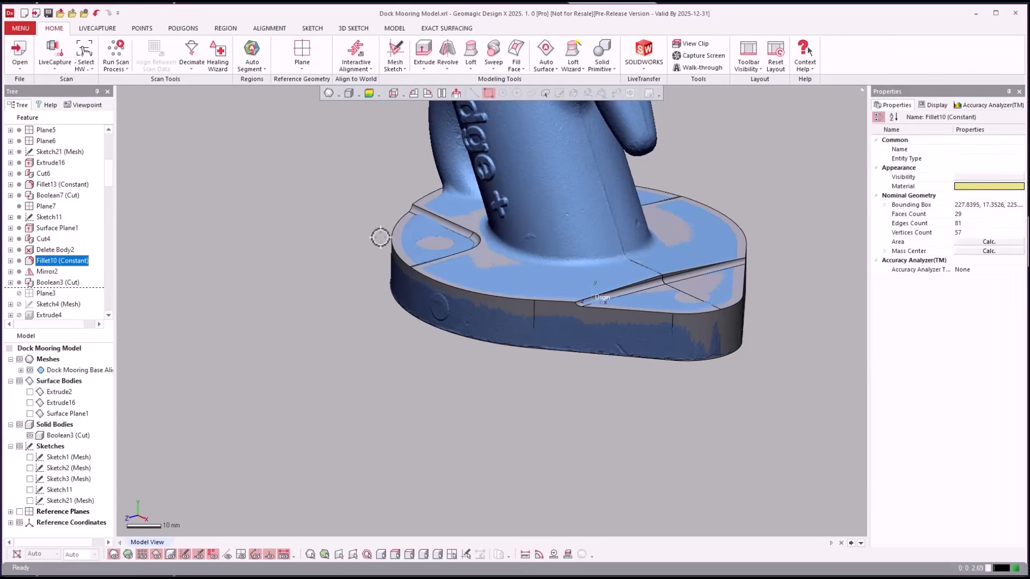
left_click(457, 230)
left_click(459, 232)
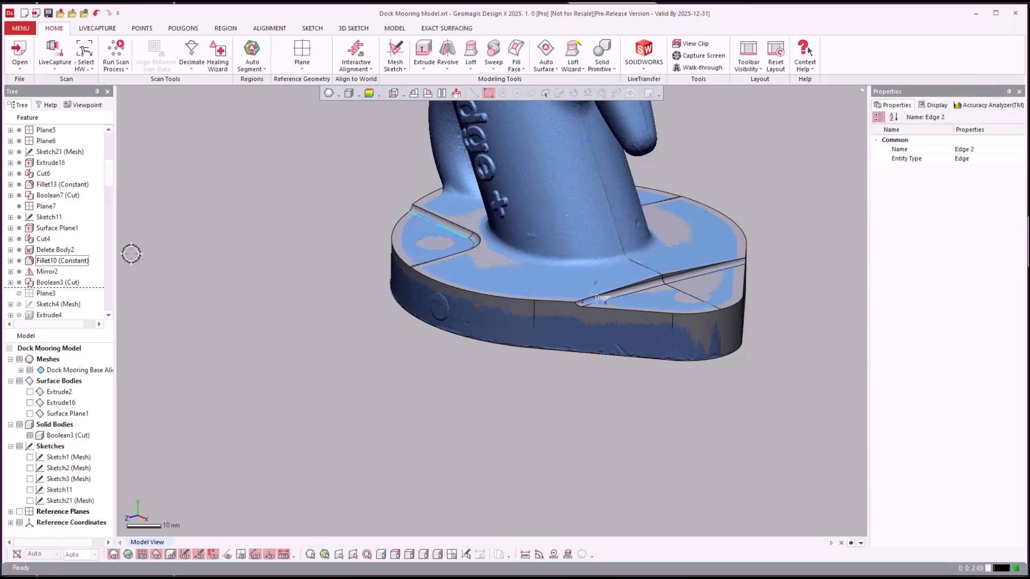
- Roll the history forward to Cut2, adding the angled post
left_click(46, 237)
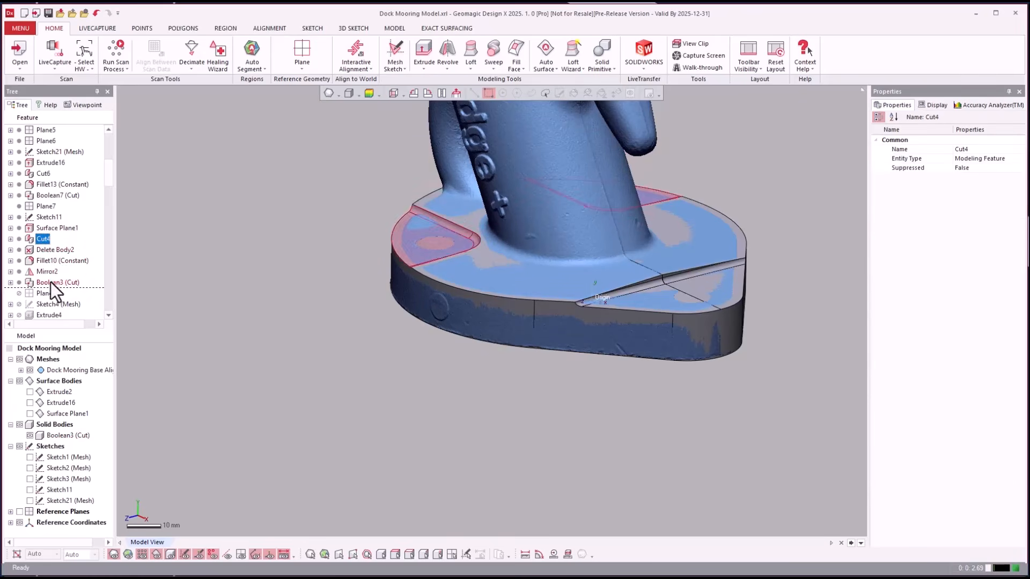
left_click(50, 310)
right_click(47, 313)
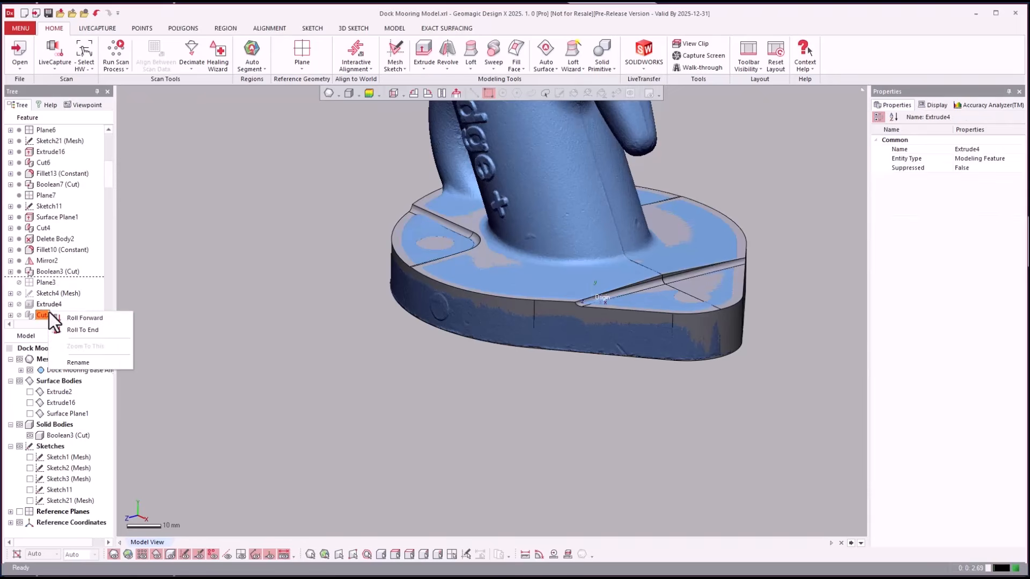
left_click(70, 317)
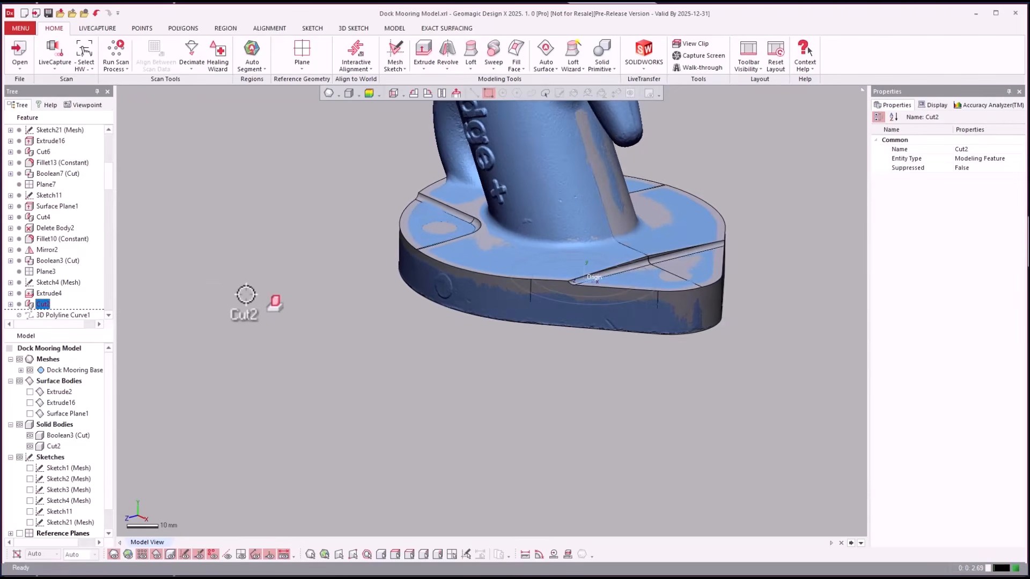
scroll(244, 295, "down", 3)
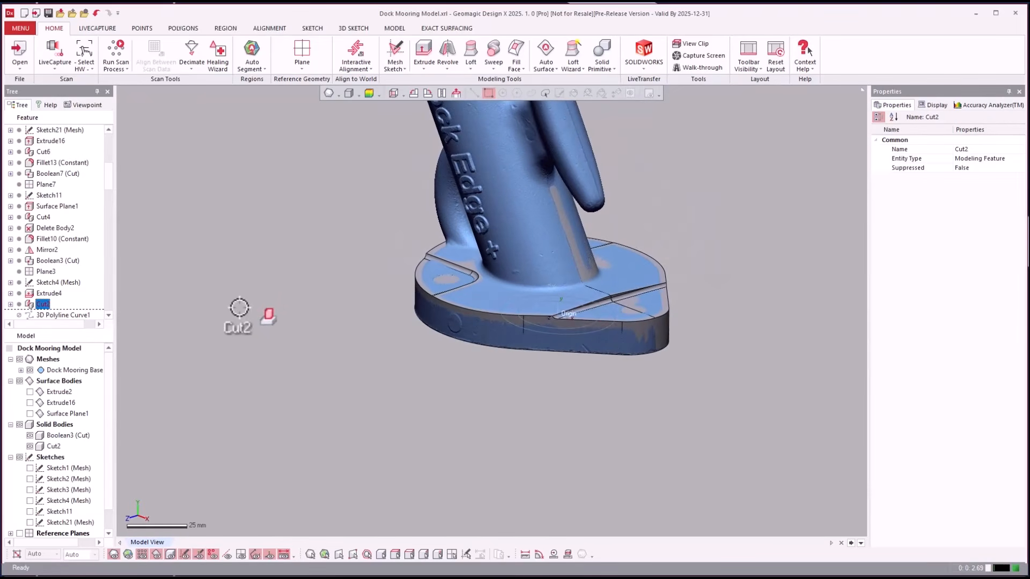
- Hide the scan mesh with Ctrl+1 and highlight the post's Extrude4 and Cut2 features
key("ctrl+1")
scroll(238, 309, "down", 2)
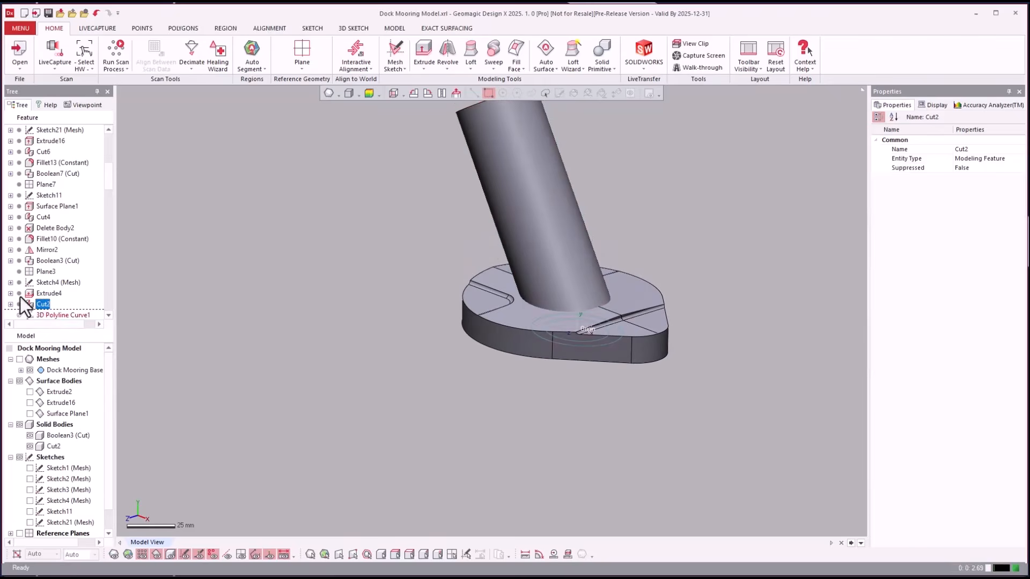
left_click(38, 297)
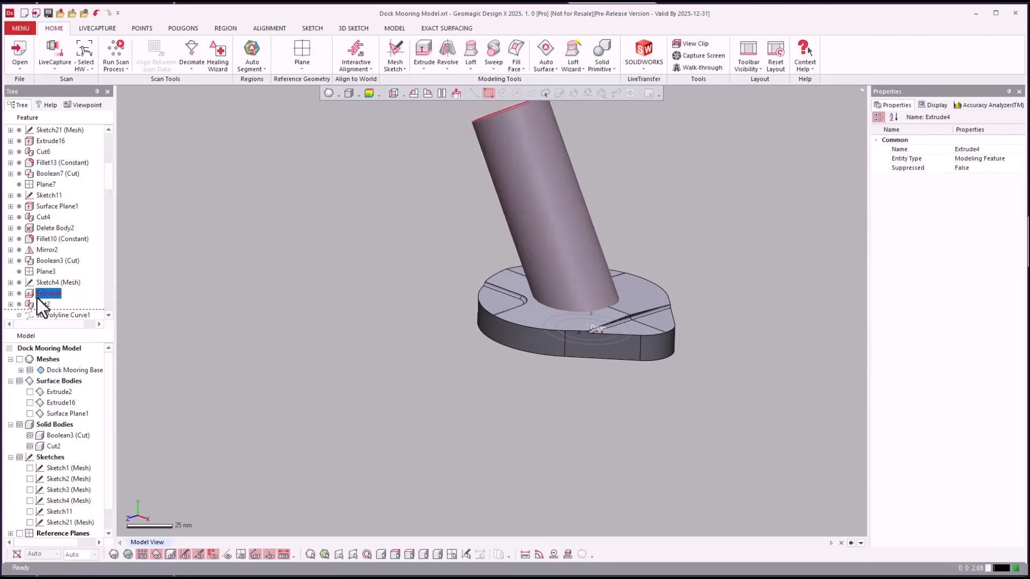
left_click(39, 306)
scroll(38, 306, "down", 2)
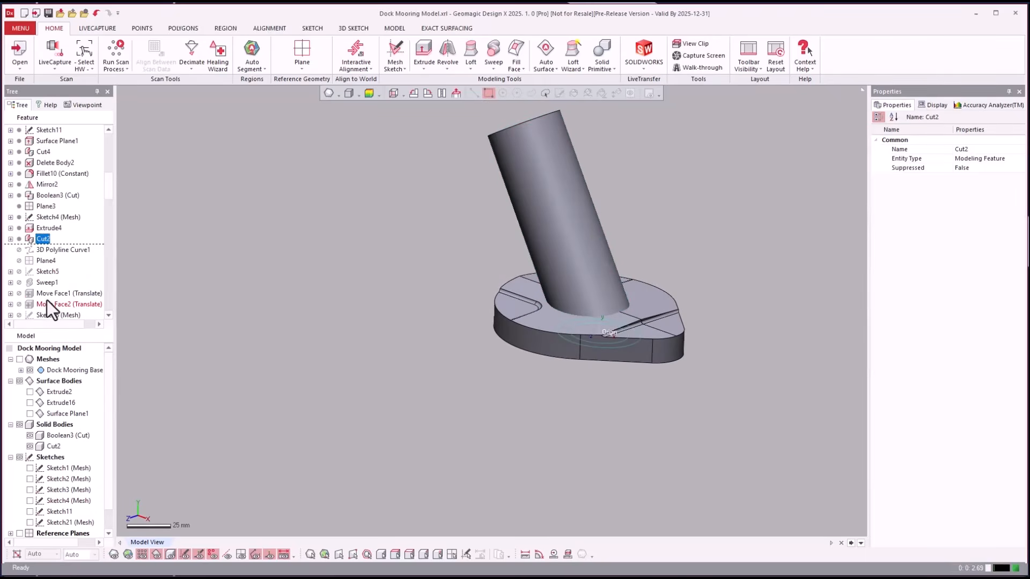
left_click(49, 250)
- Roll the history forward through 3D Polyline Curve1 and Sweep1
right_click(52, 250)
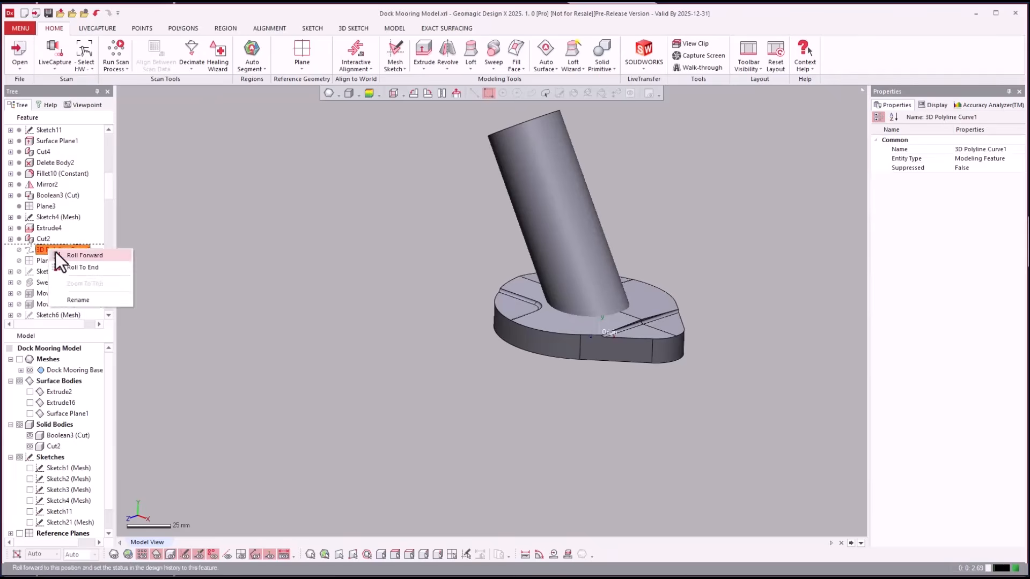
left_click(56, 255)
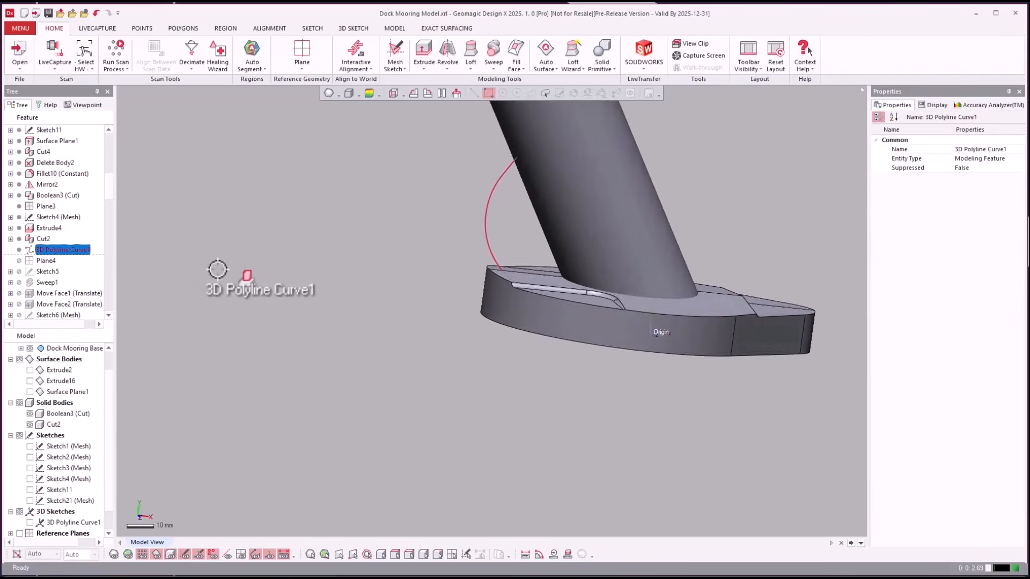
scroll(218, 269, "up", 8)
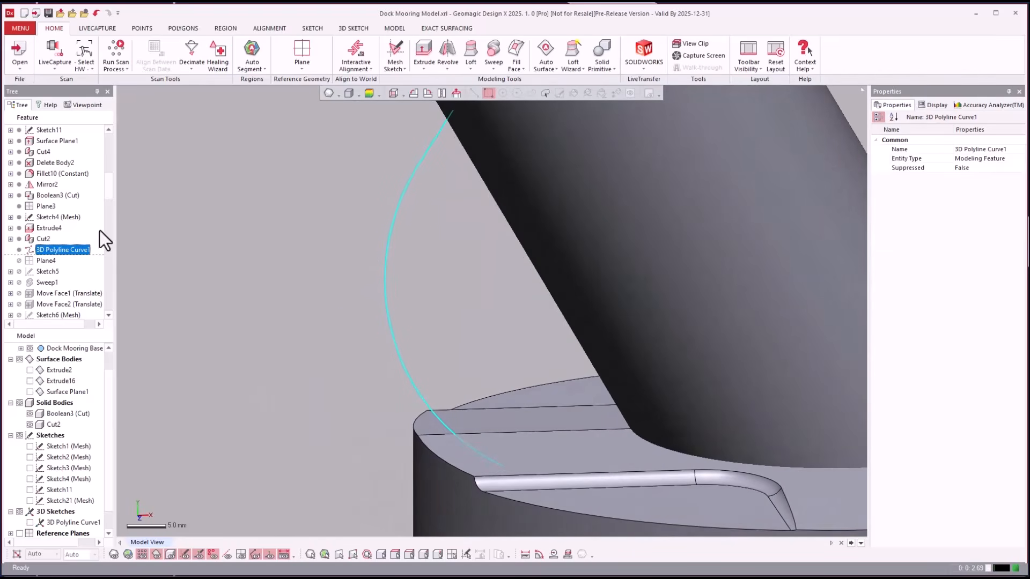
left_click(43, 281)
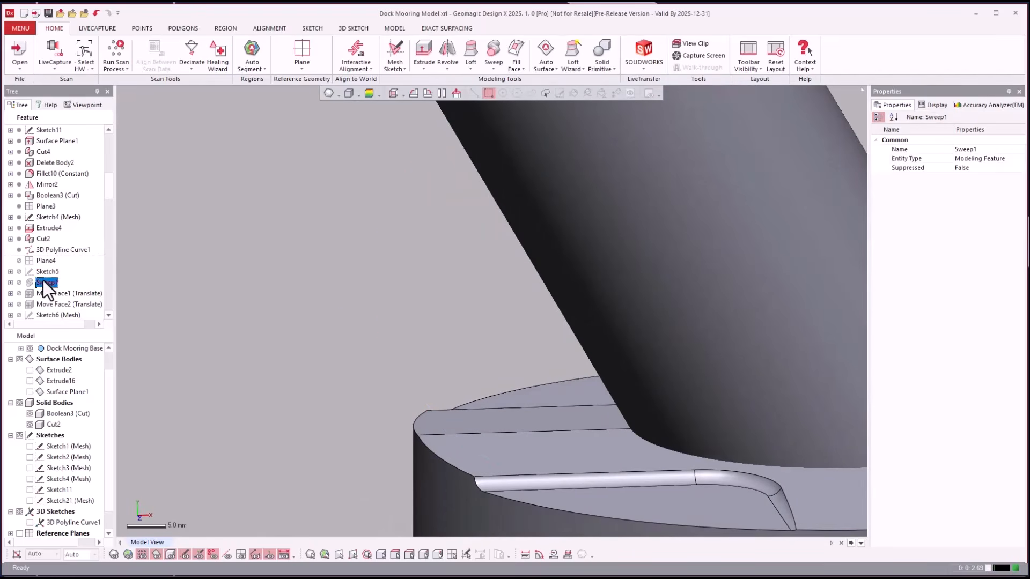
right_click(43, 281)
left_click(72, 286)
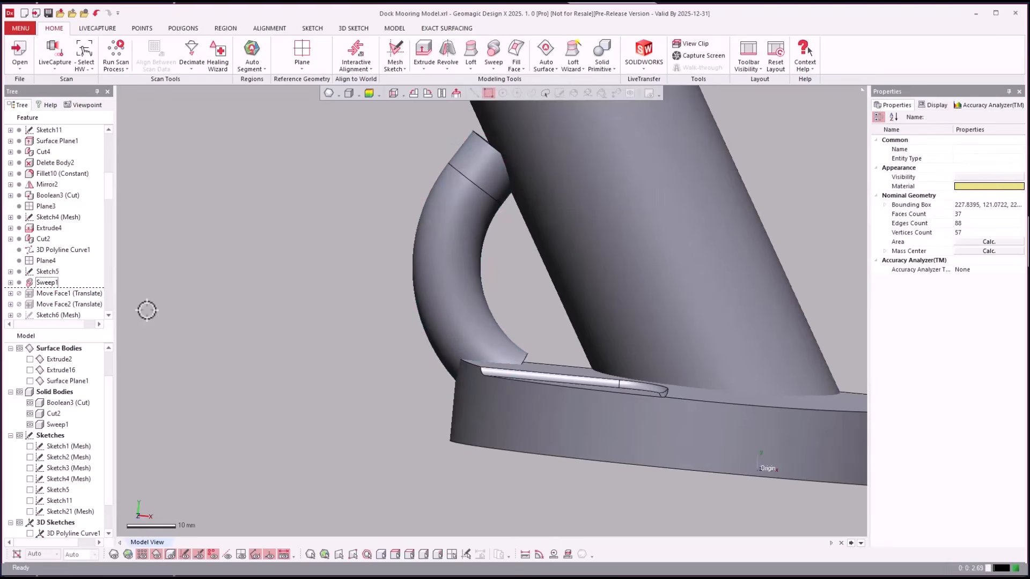
- Roll the history forward to Move Face2 and then Loft1
right_click(46, 306)
left_click(81, 312)
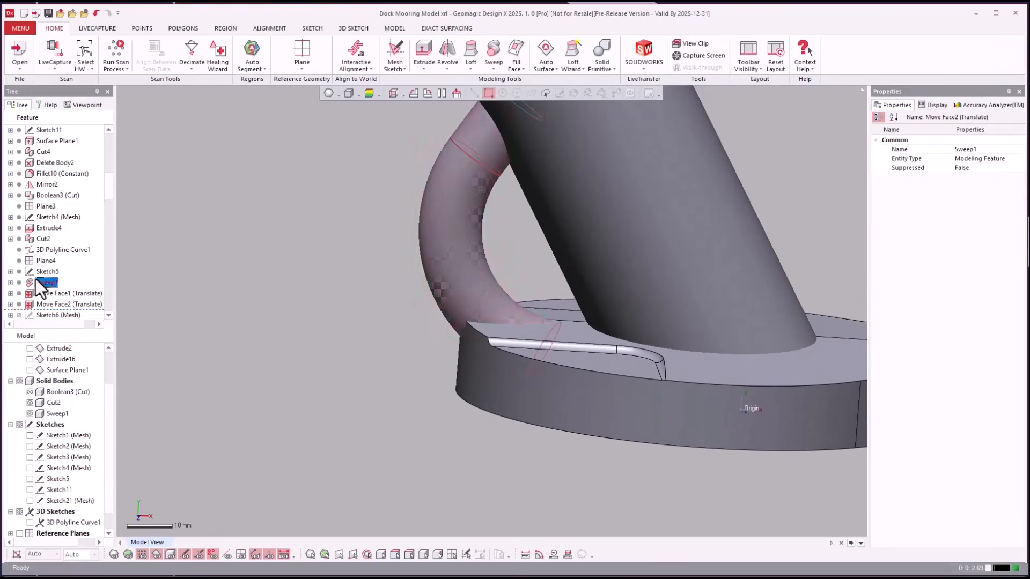
left_click(43, 282)
scroll(47, 258, "down", 3)
left_click(49, 260)
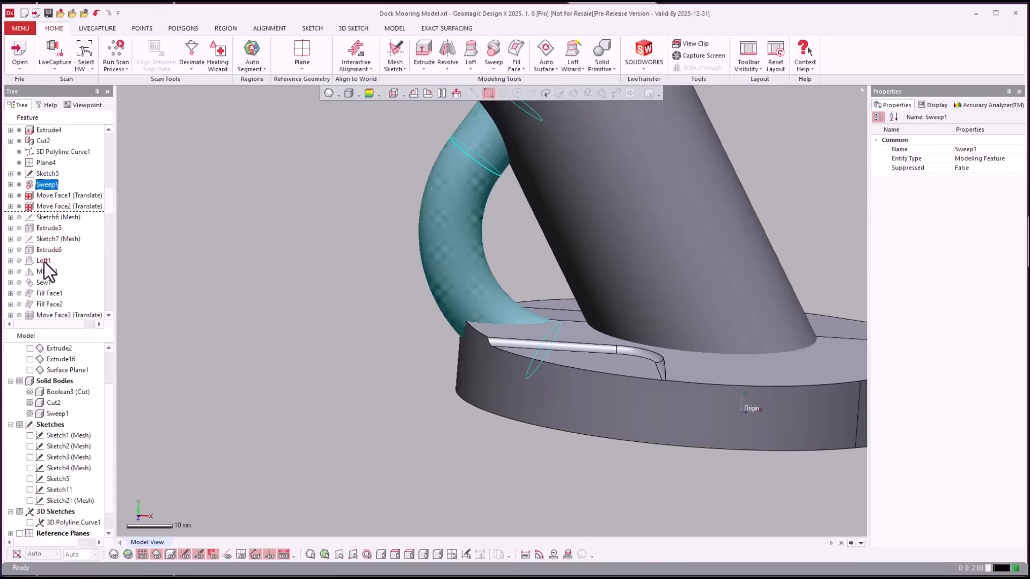
right_click(50, 264)
left_click(53, 269)
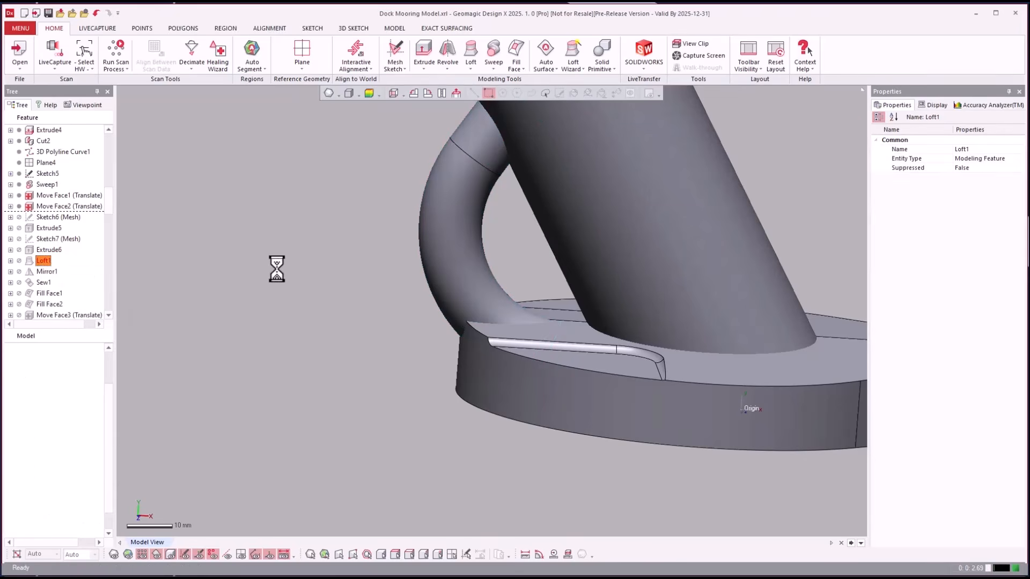
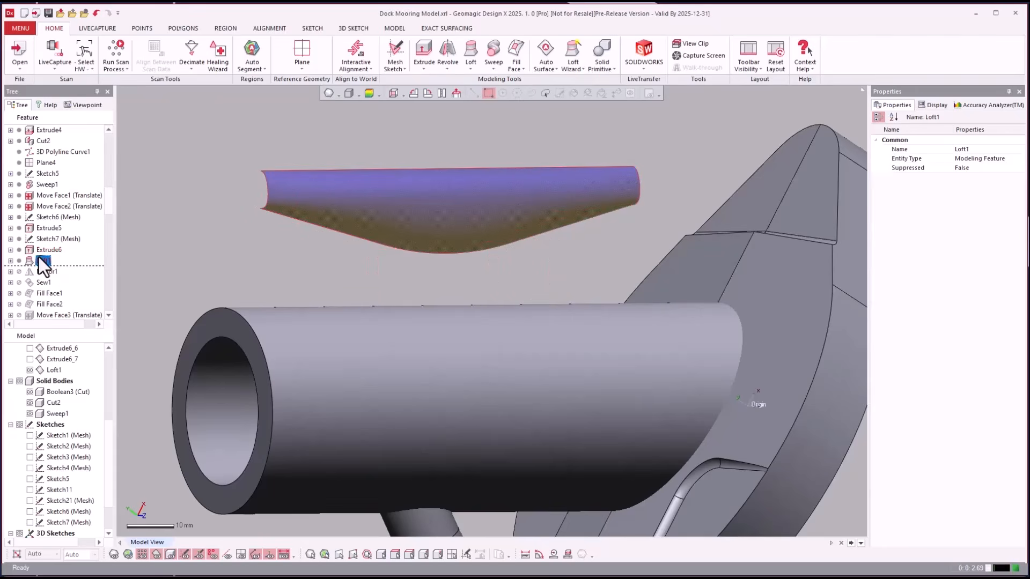
- Expand Loft1 and roll the history forward to Mirror1
left_click(10, 261)
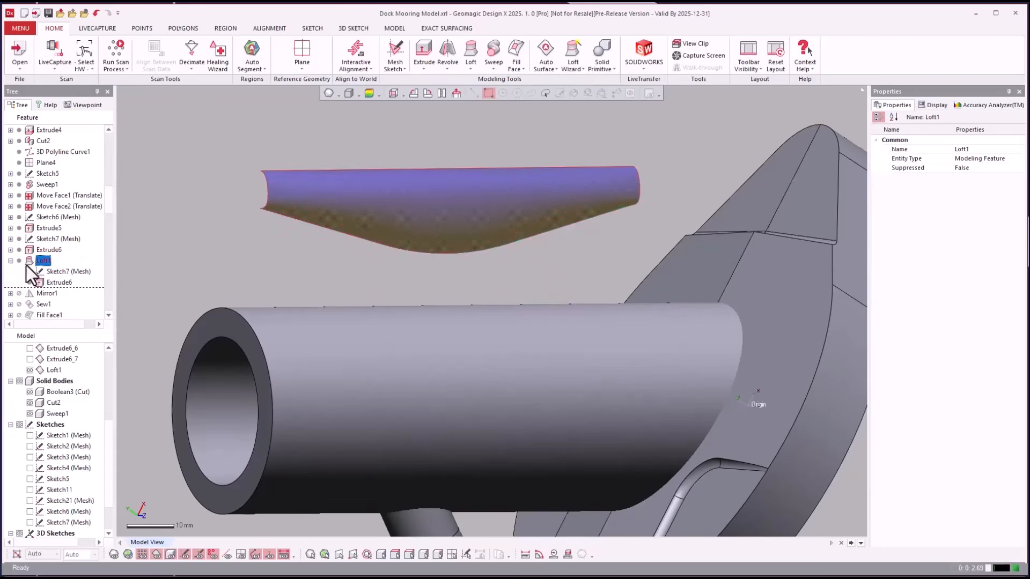
left_click(65, 272)
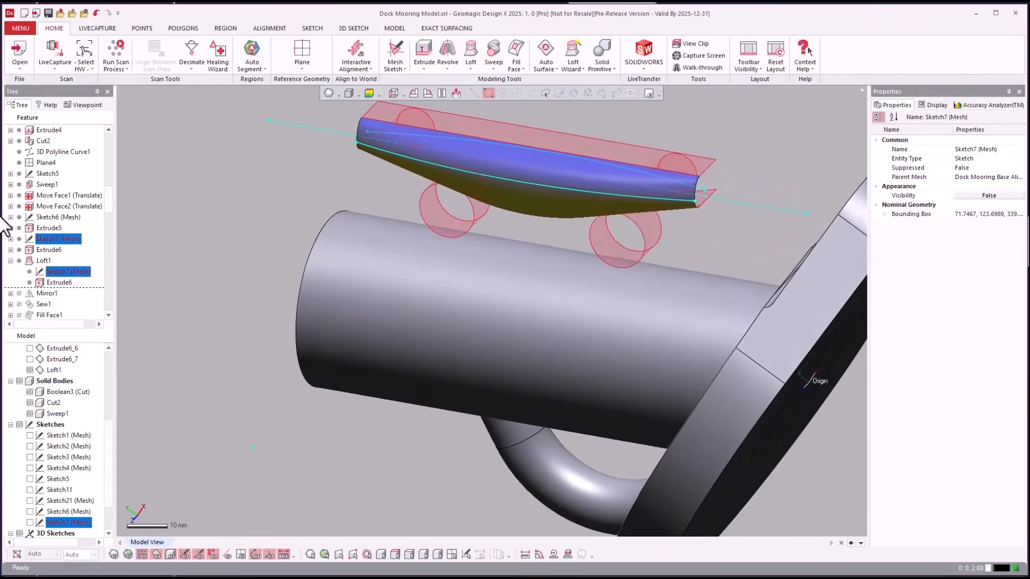
left_click(45, 297)
right_click(46, 297)
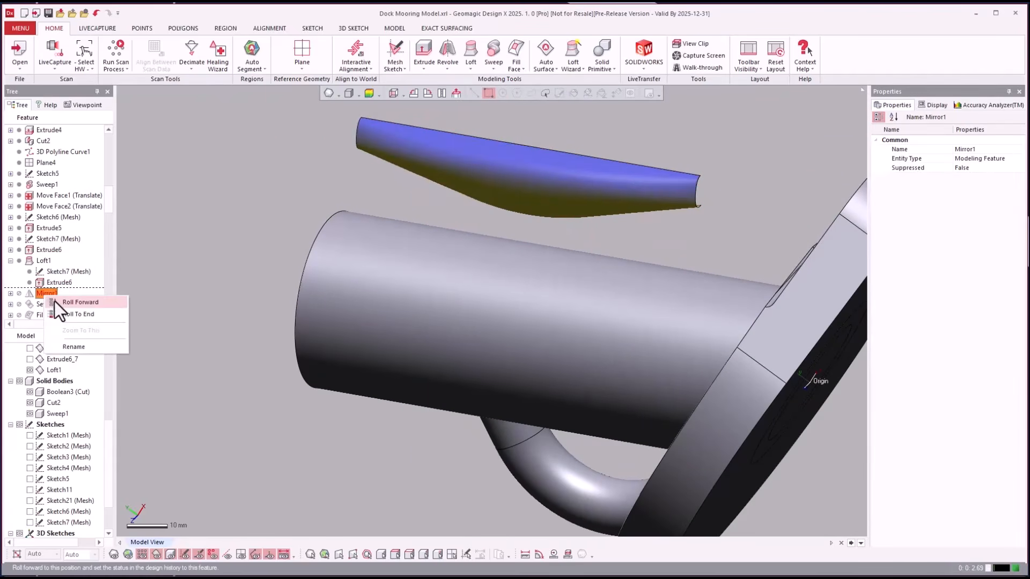
left_click(55, 302)
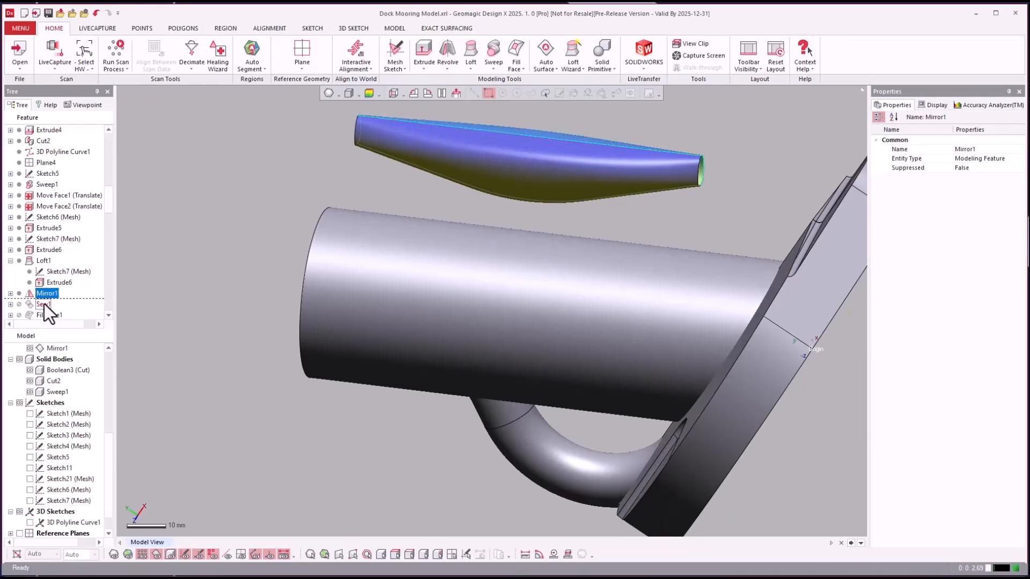
- Roll the history forward through Sew1 and Fill Face2
right_click(44, 303)
left_click(59, 309)
left_click(45, 314)
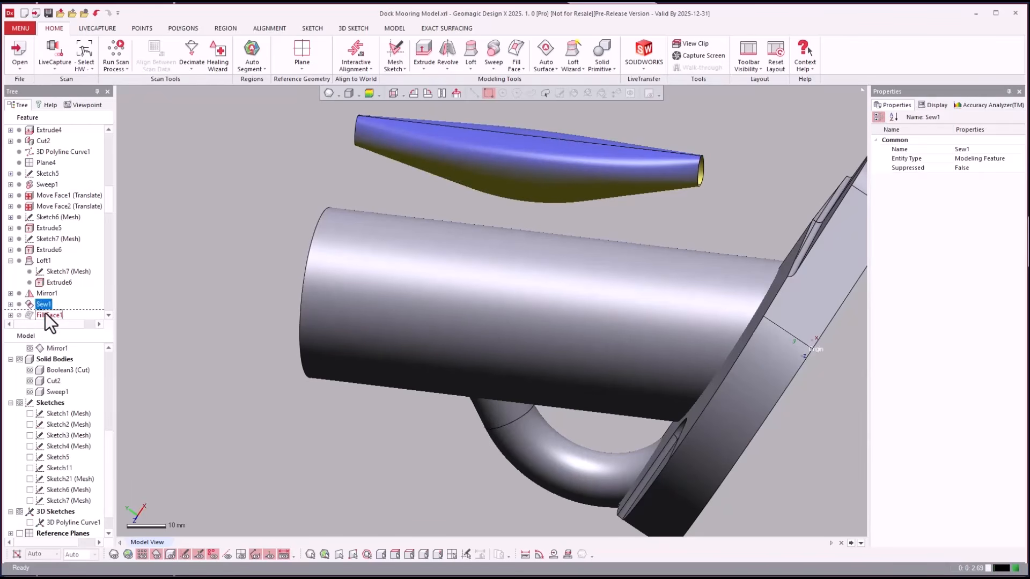
right_click(44, 314)
left_click(59, 319)
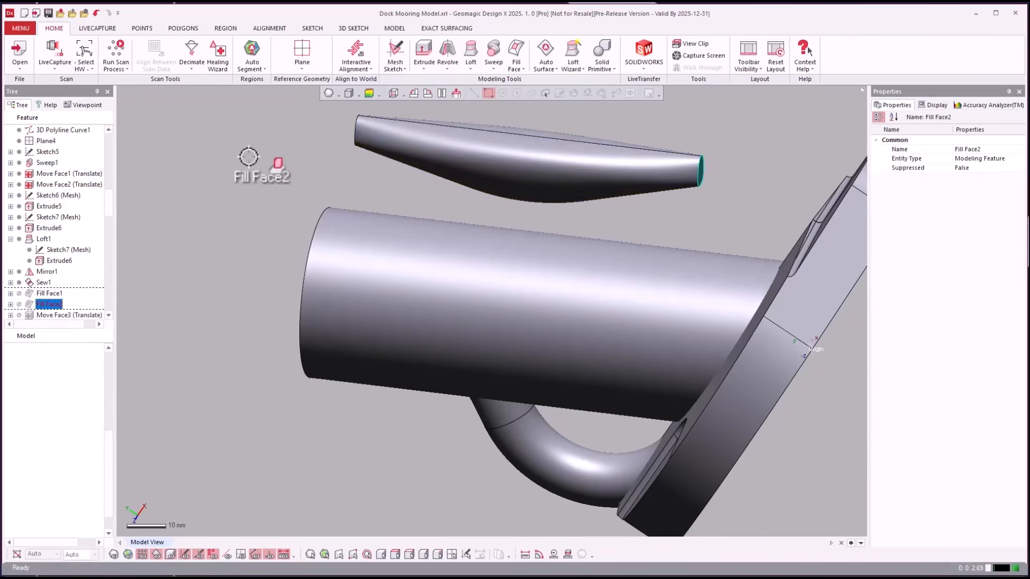
- Roll the history forward to Move Face3 (Translate)
left_click(49, 262)
scroll(53, 268, "down", 2)
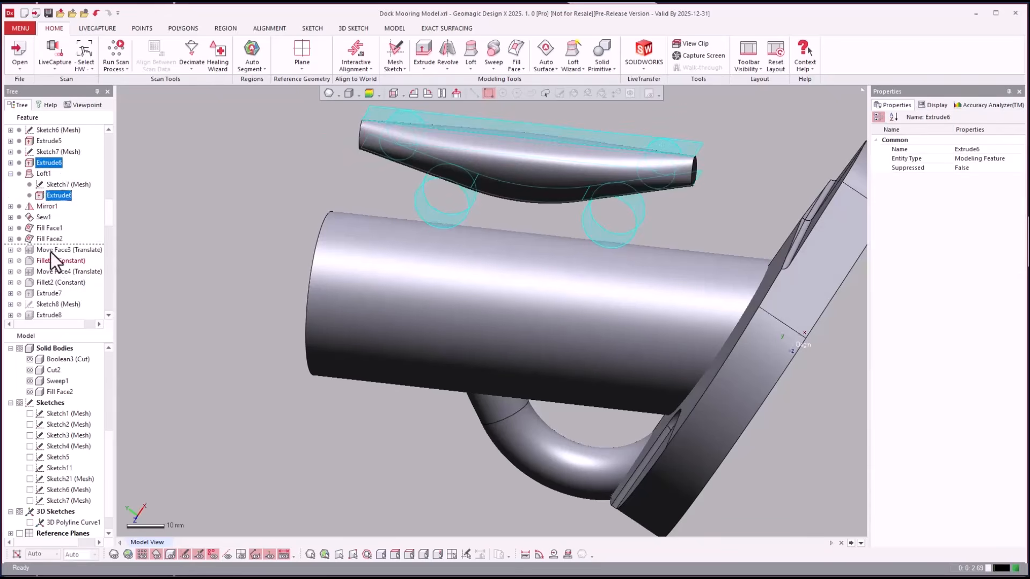
left_click(47, 250)
right_click(53, 252)
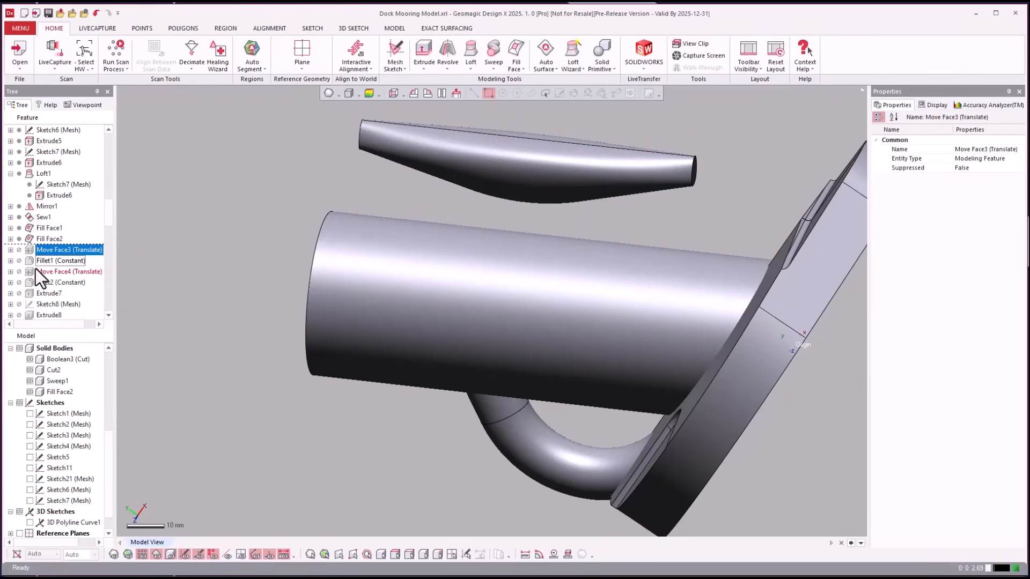
left_click(36, 269)
- Roll forward past Move Face4 to Fillet2 (Constant), rounding the handle ends
left_click(41, 275)
right_click(40, 275)
left_click(37, 283)
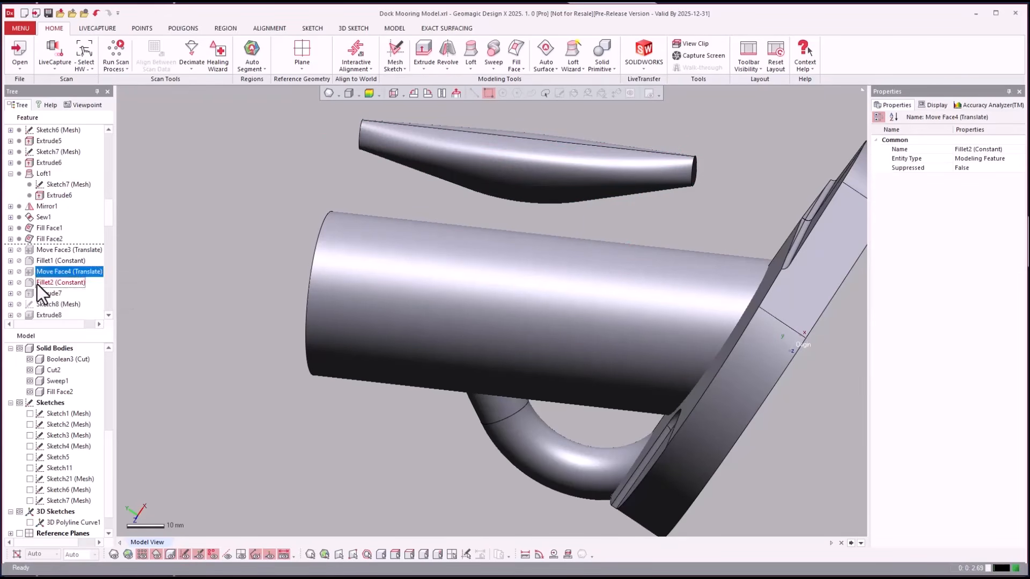
right_click(42, 284)
left_click(53, 291)
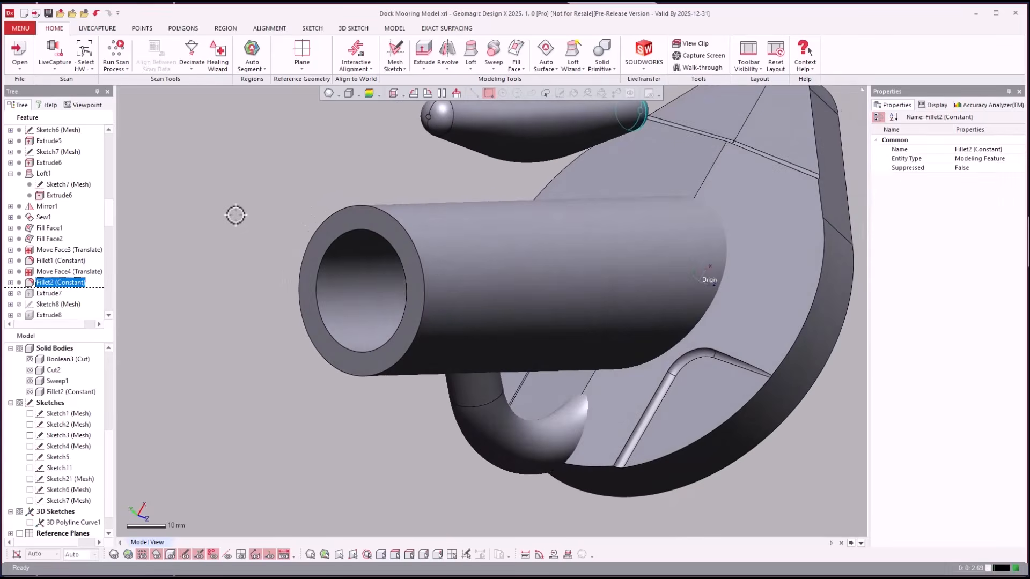
- Show the scan mesh and roll the history forward to Extrude8
key("ctrl+1")
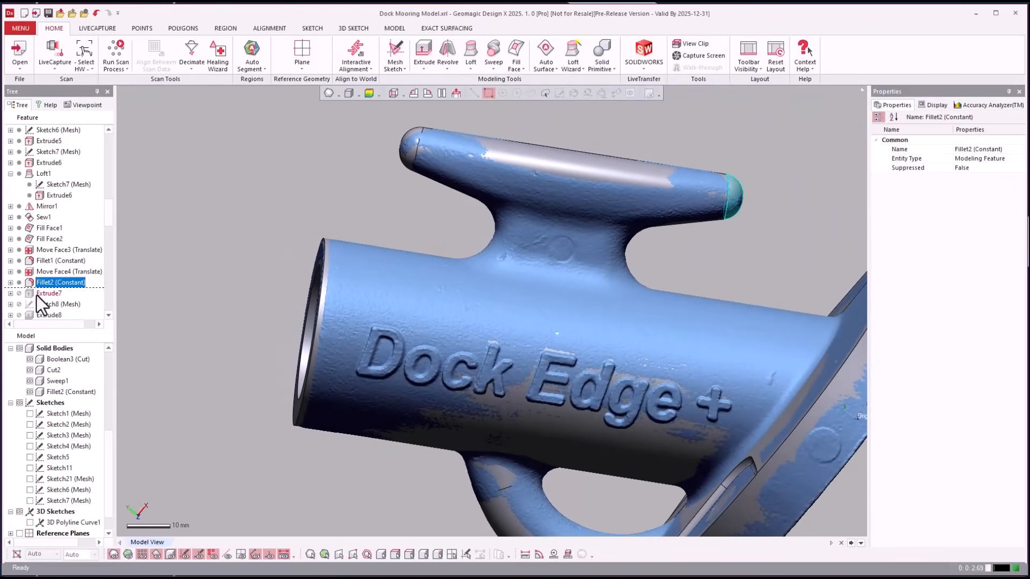
left_click(50, 304)
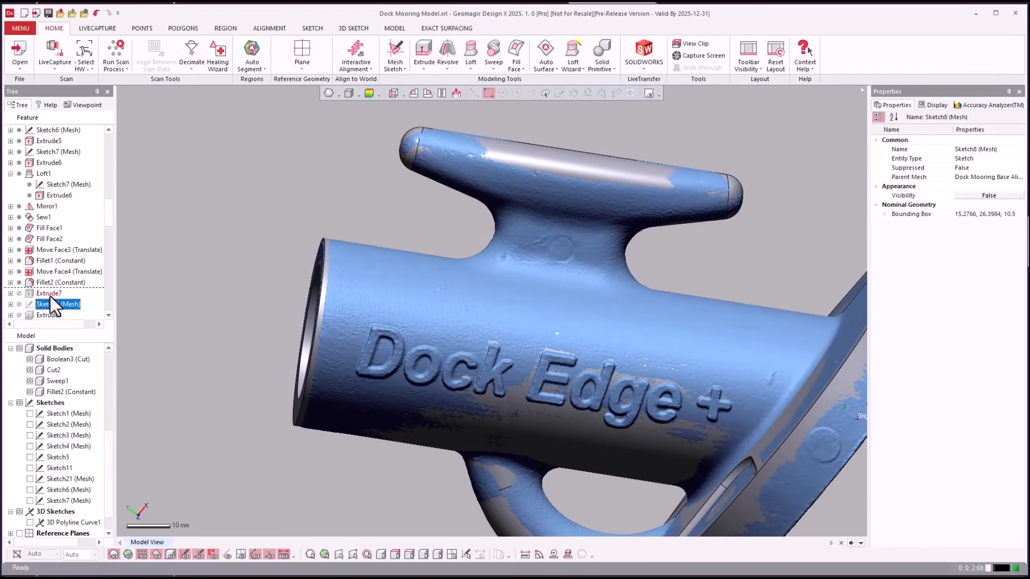
scroll(52, 264, "down", 2)
left_click(47, 249)
right_click(45, 250)
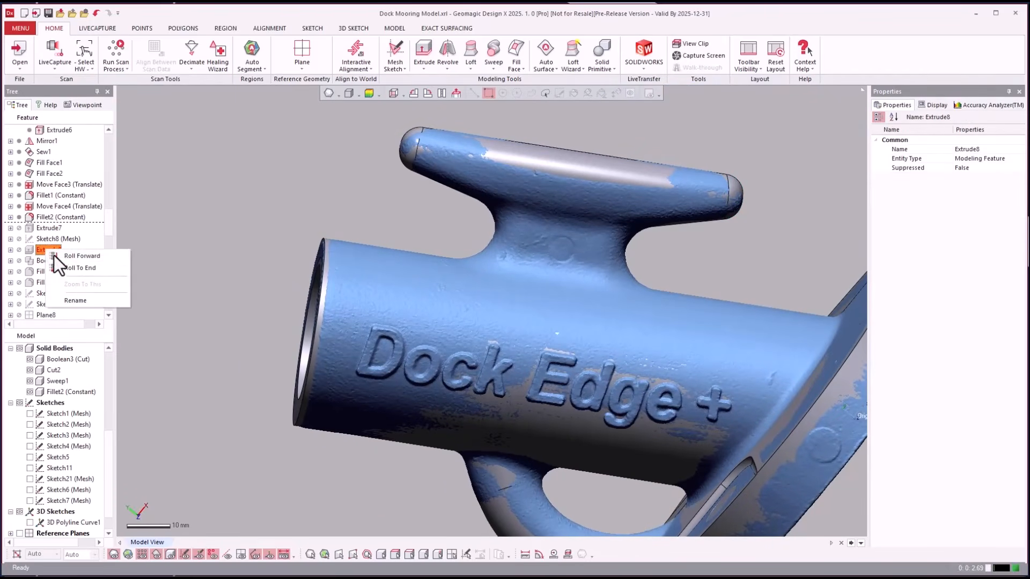
left_click(66, 261)
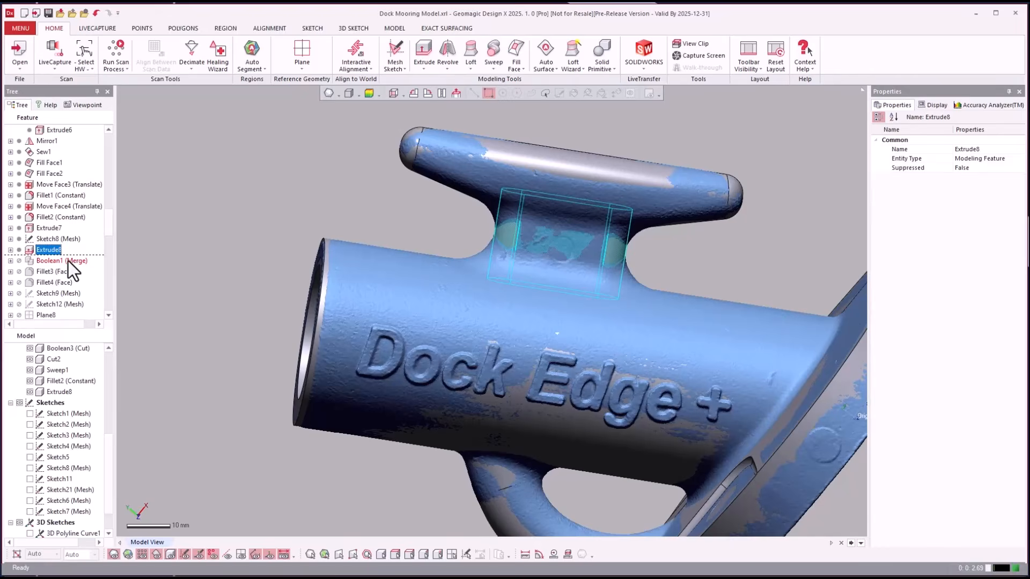
- Roll forward to Fillet4 (Face) with the mesh hidden, then overlay the scan again
key("ctrl+1")
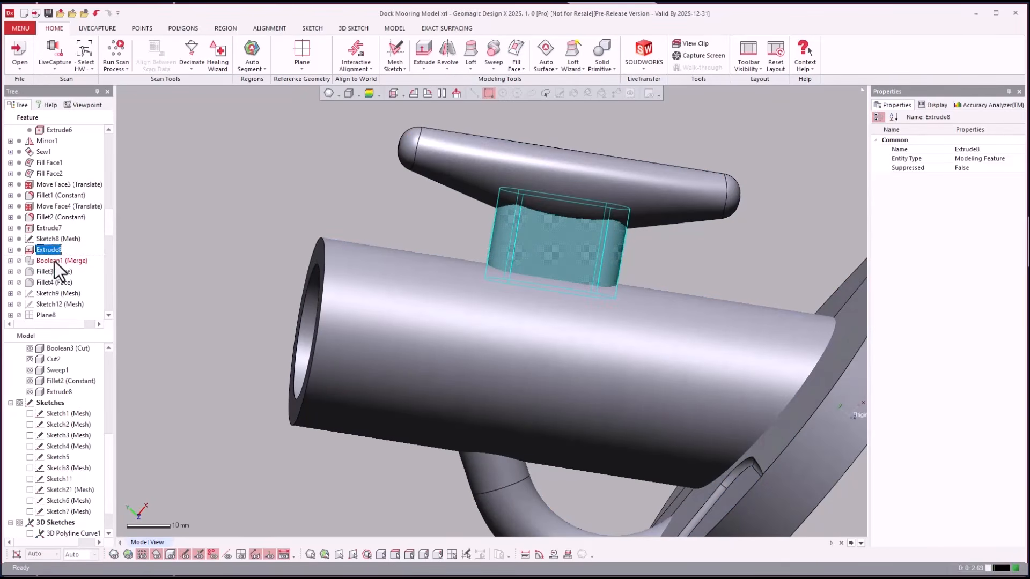
left_click(41, 281)
right_click(40, 282)
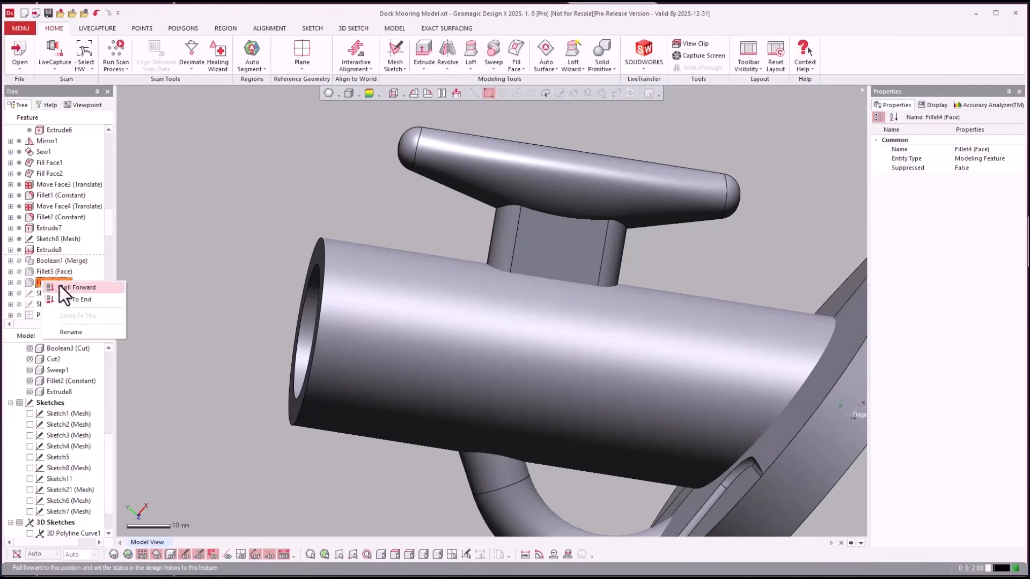
left_click(59, 286)
key("ctrl+1")
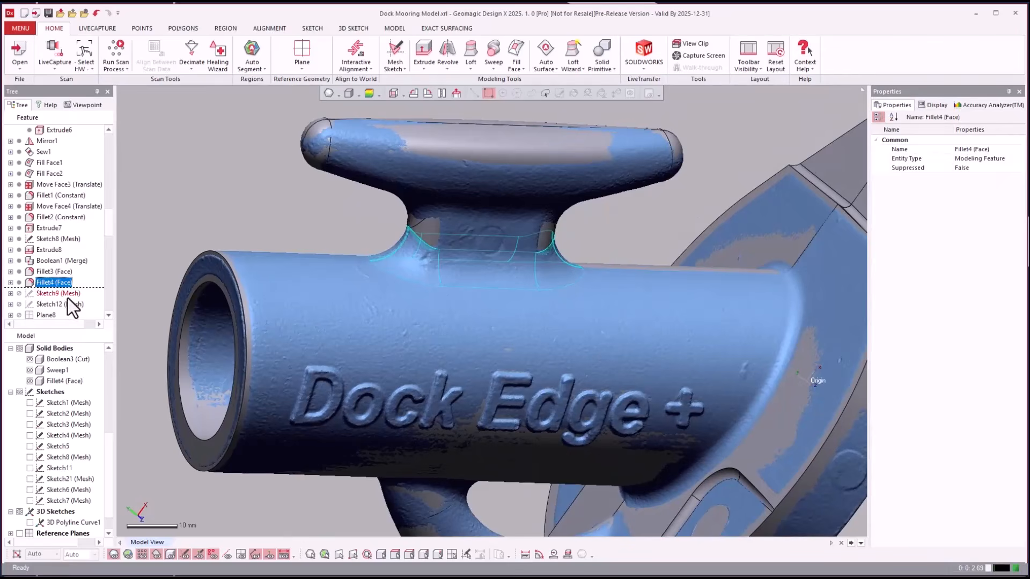
left_click(68, 294)
scroll(75, 298, "down", 2)
- Roll the history forward through Revolve1 and Boolean4 (Cut)
left_click(44, 284)
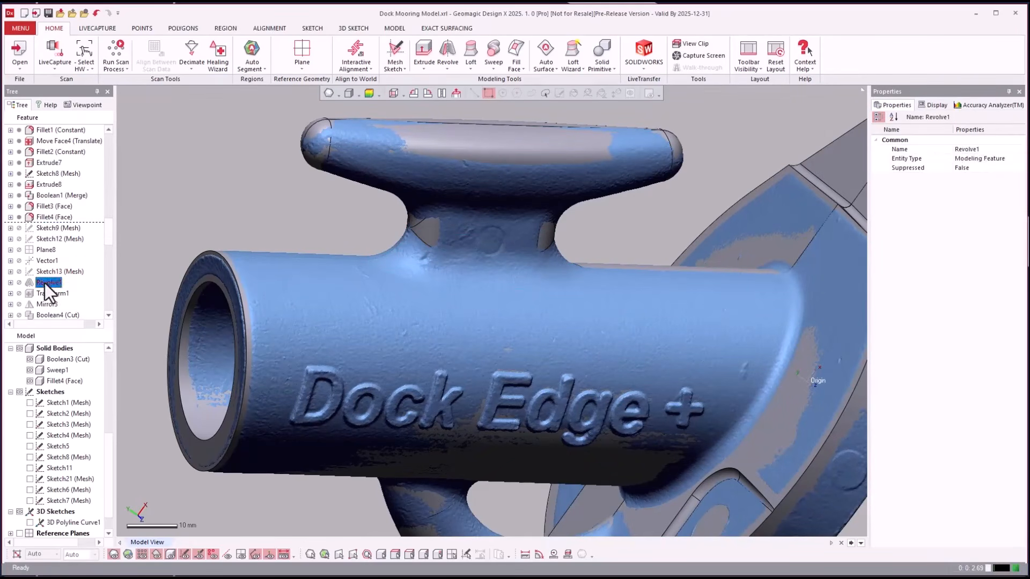
right_click(44, 284)
left_click(76, 291)
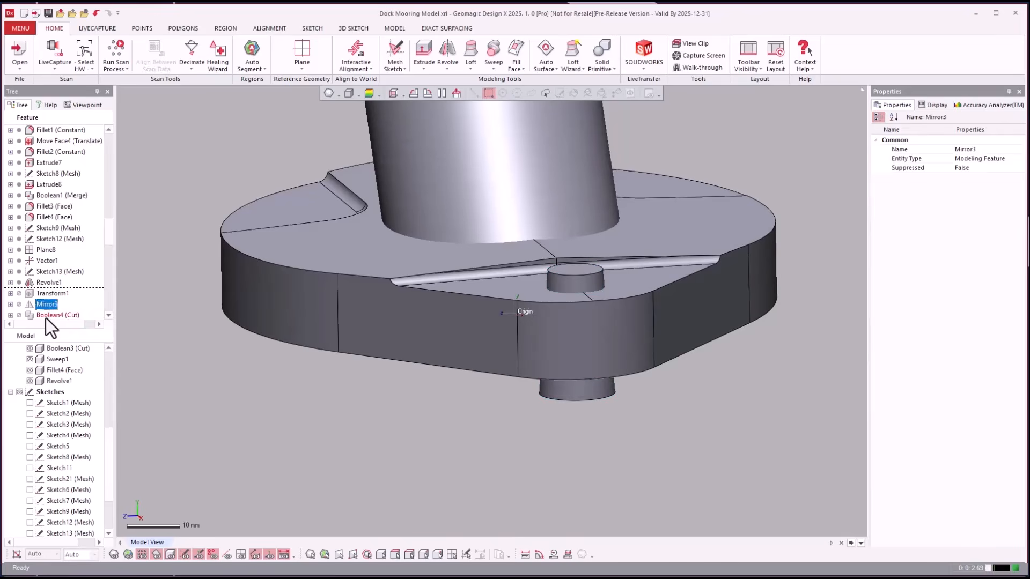
left_click(47, 316)
right_click(51, 305)
left_click(80, 311)
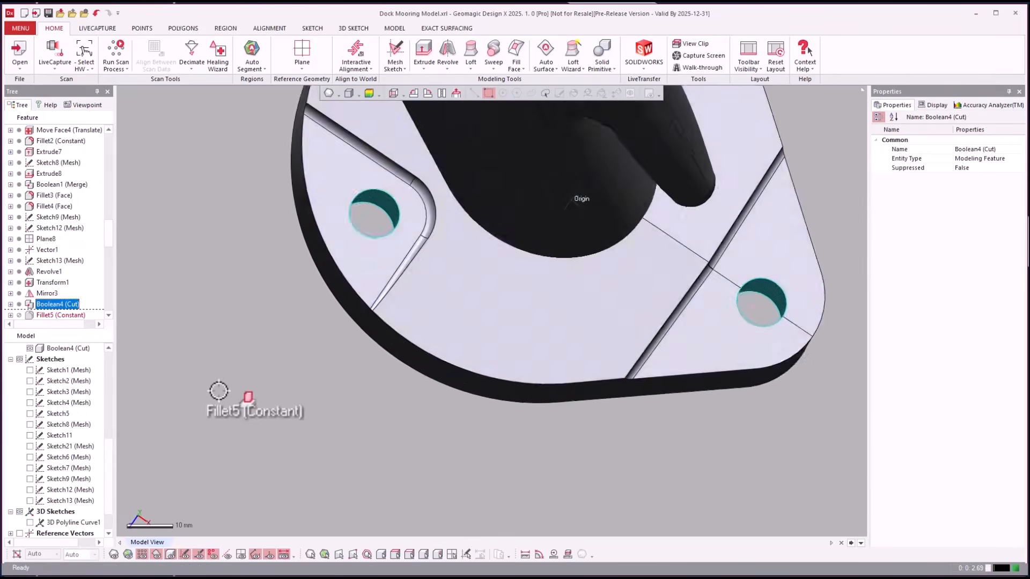
- Check the hole features, roll forward to Extrude11 (Cut), and view the flange underside
left_click(58, 284)
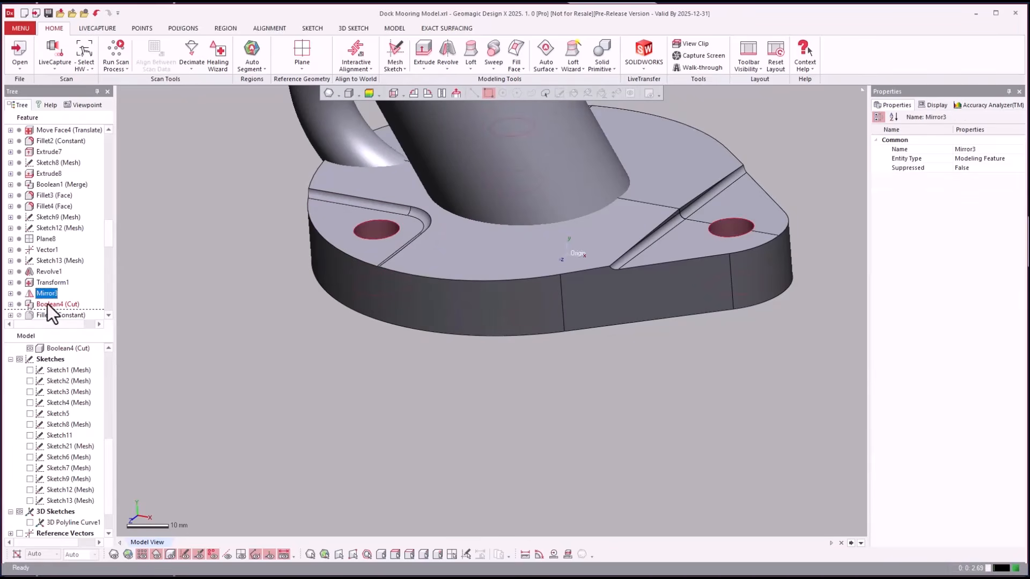
left_click(49, 304)
scroll(53, 284, "down", 2)
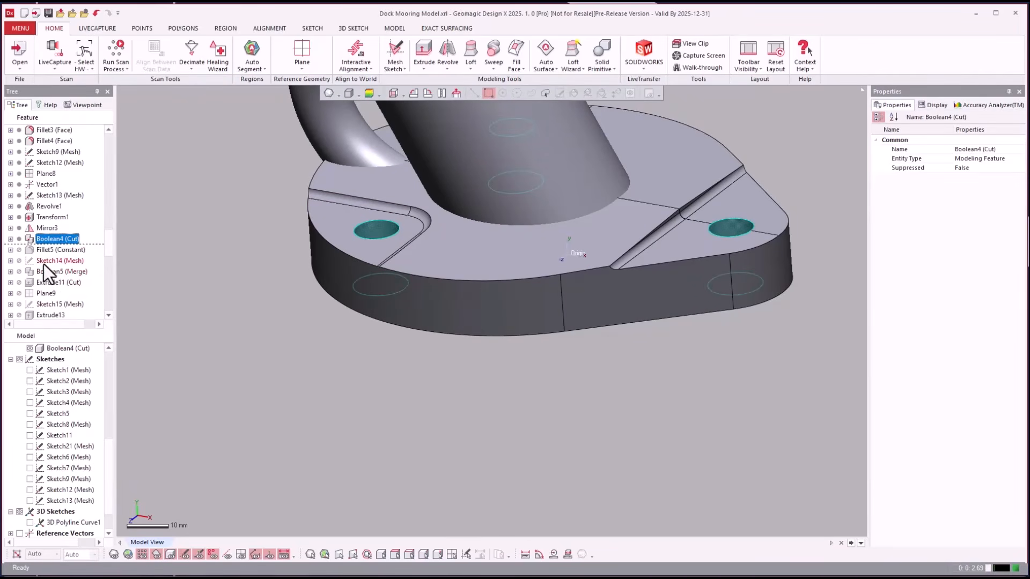
left_click(40, 271)
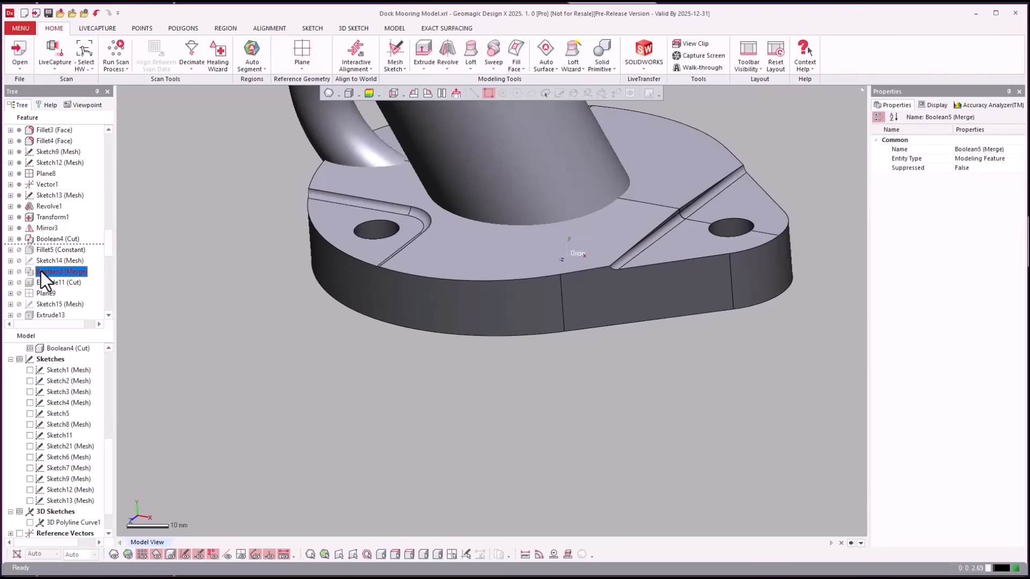
right_click(38, 283)
left_click(48, 290)
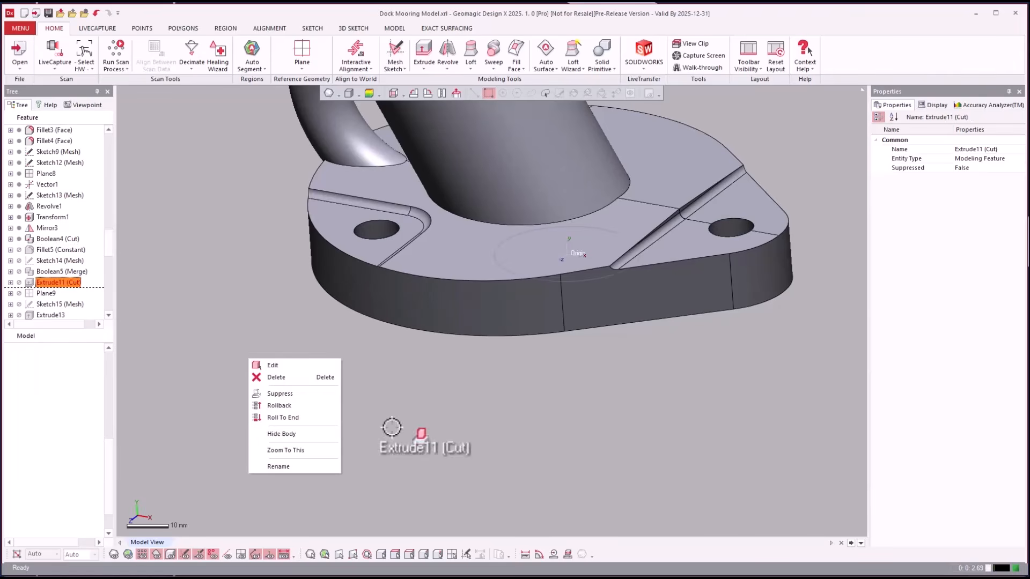
right_click_drag(571, 450, 449, 400)
scroll(164, 274, "down", 1)
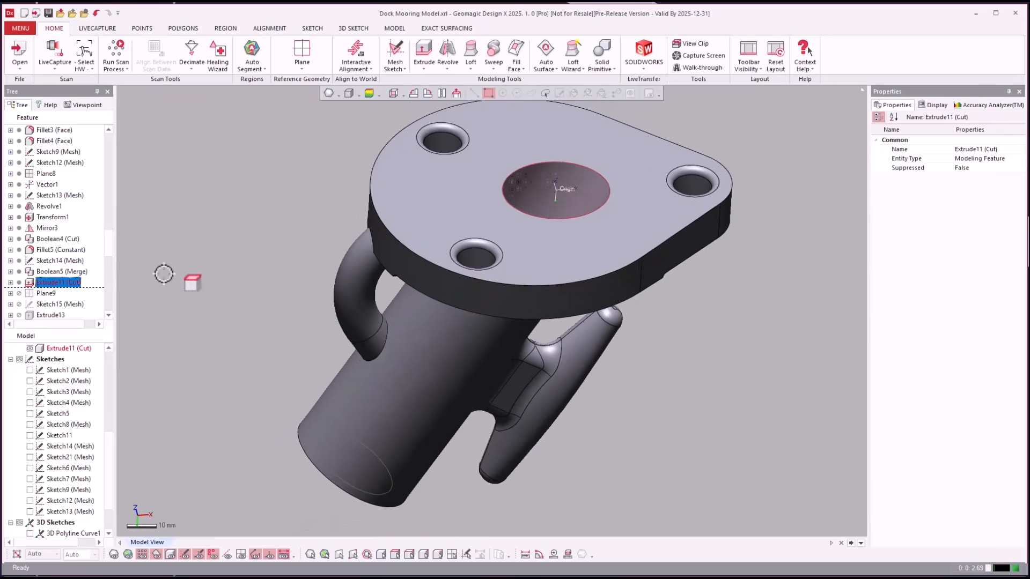
scroll(164, 273, "down", 1)
left_click(279, 252)
right_click_drag(496, 300, 512, 161)
- Check the flange faces and Plane6, then roll forward to Cut5 and zoom to the pocket
left_click(518, 261)
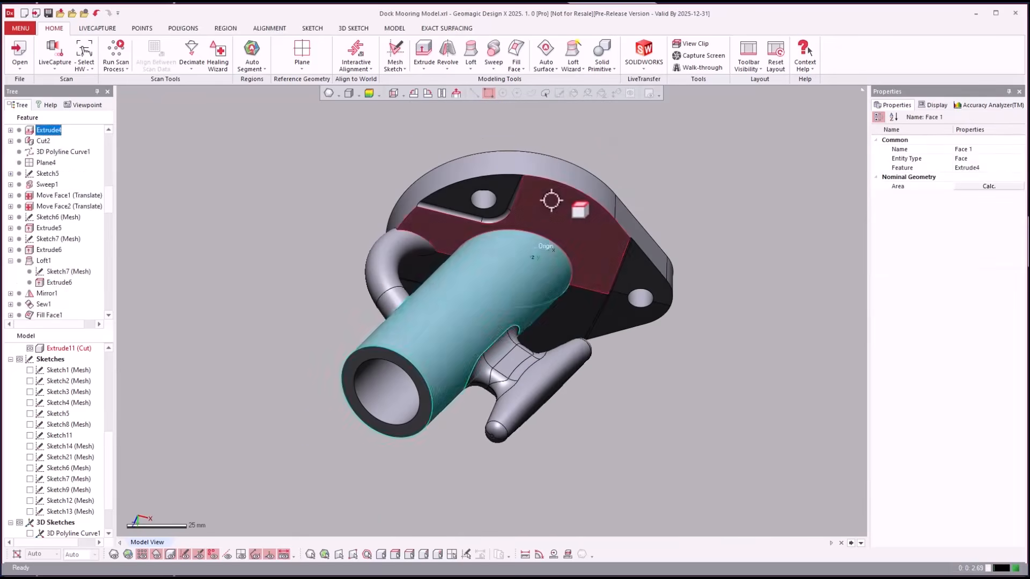
left_click(552, 201)
left_click(45, 184)
scroll(38, 203, "down", 8)
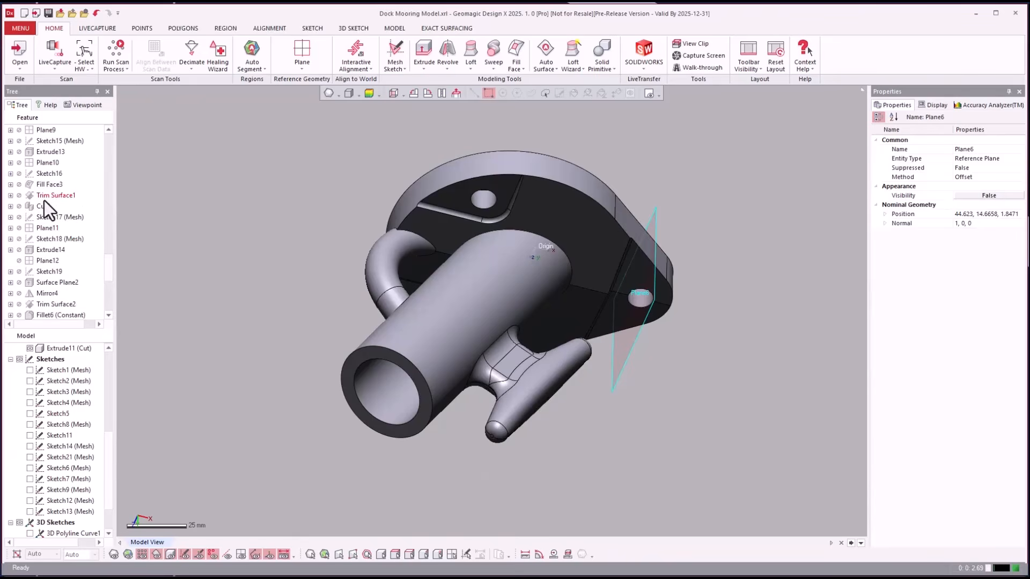
scroll(43, 201, "up", 3)
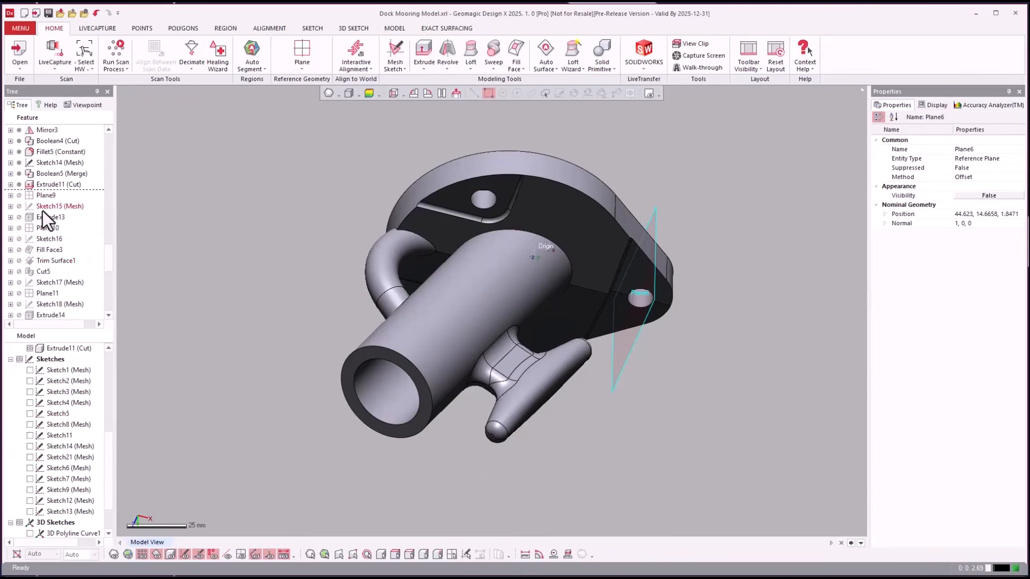
right_click(44, 273)
left_click(61, 278)
right_click(280, 236)
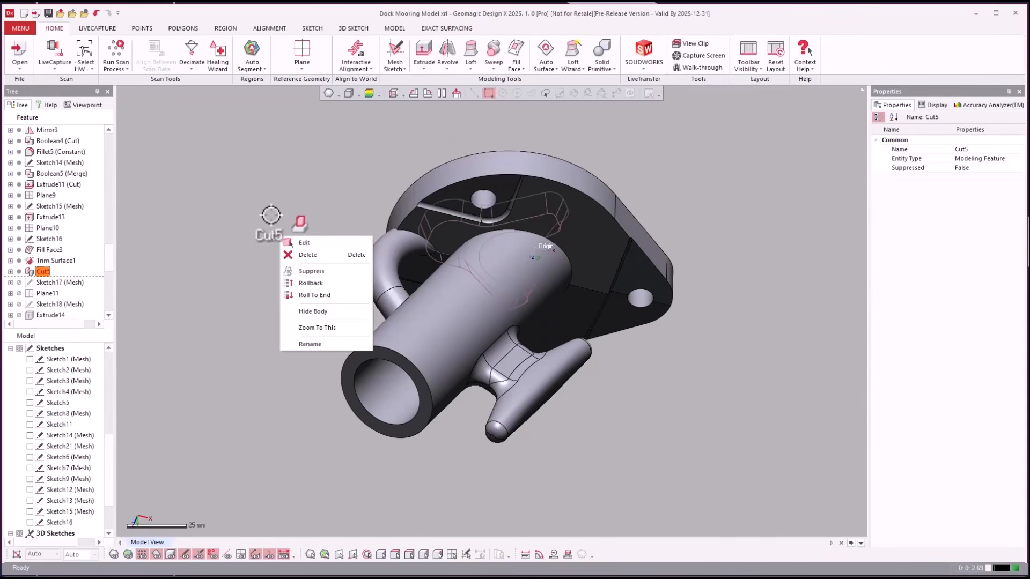
left_click(317, 328)
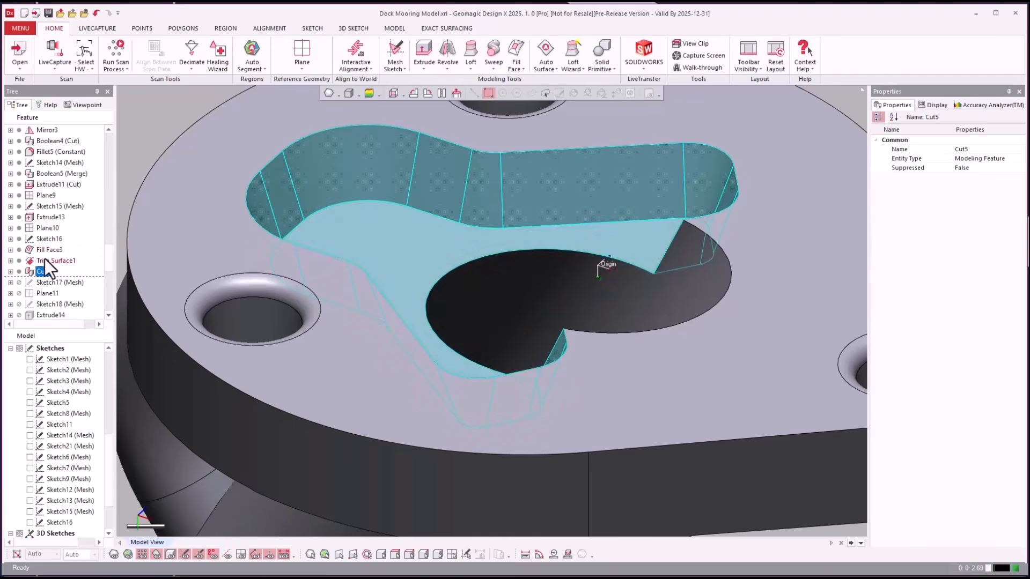
- Inspect the Trim Surface1, Fill Face3 and Extrude13 features on the model
left_click(44, 261)
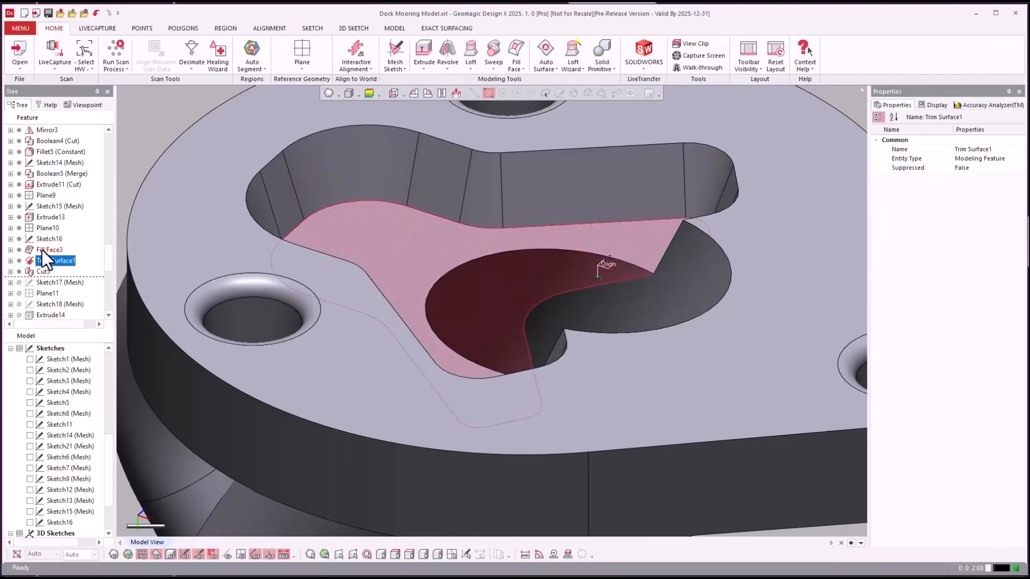
left_click(43, 250)
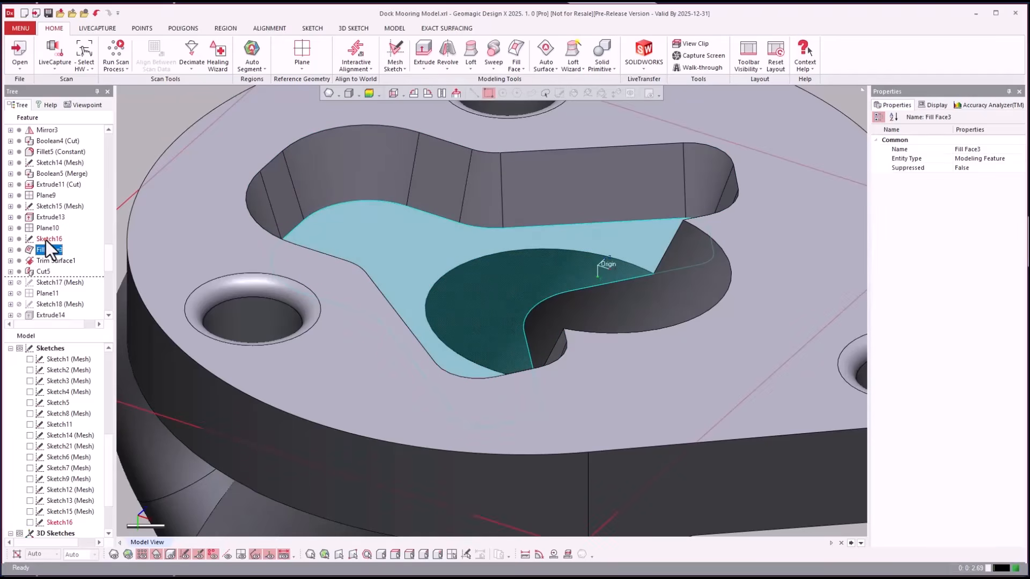
left_click(46, 217)
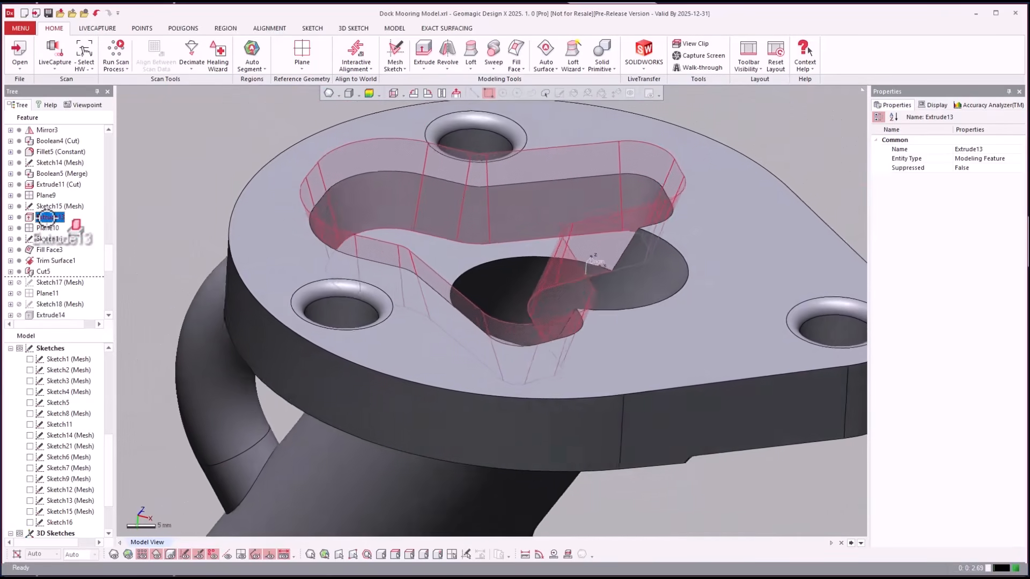
double_click(45, 220)
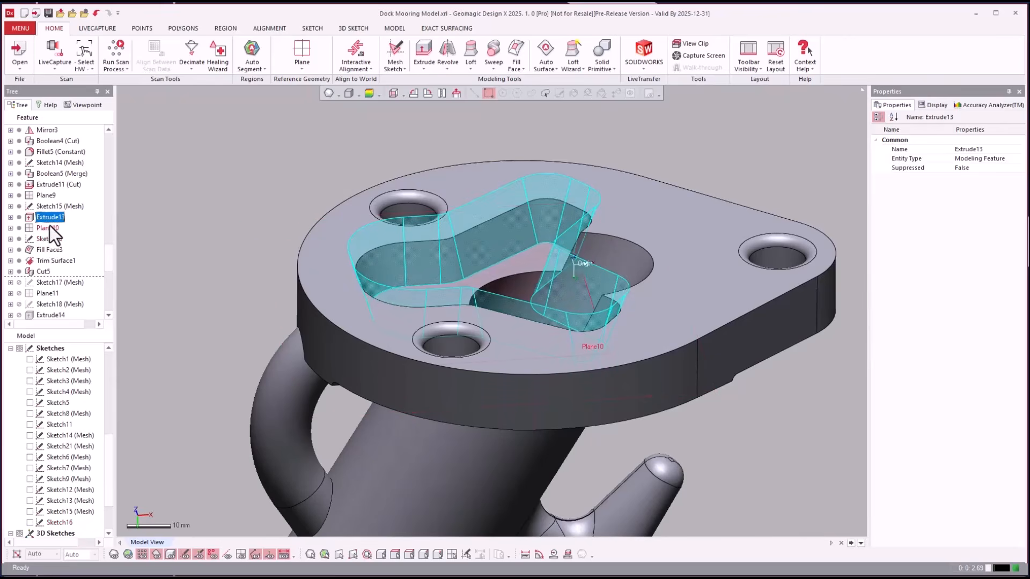
right_click(49, 227)
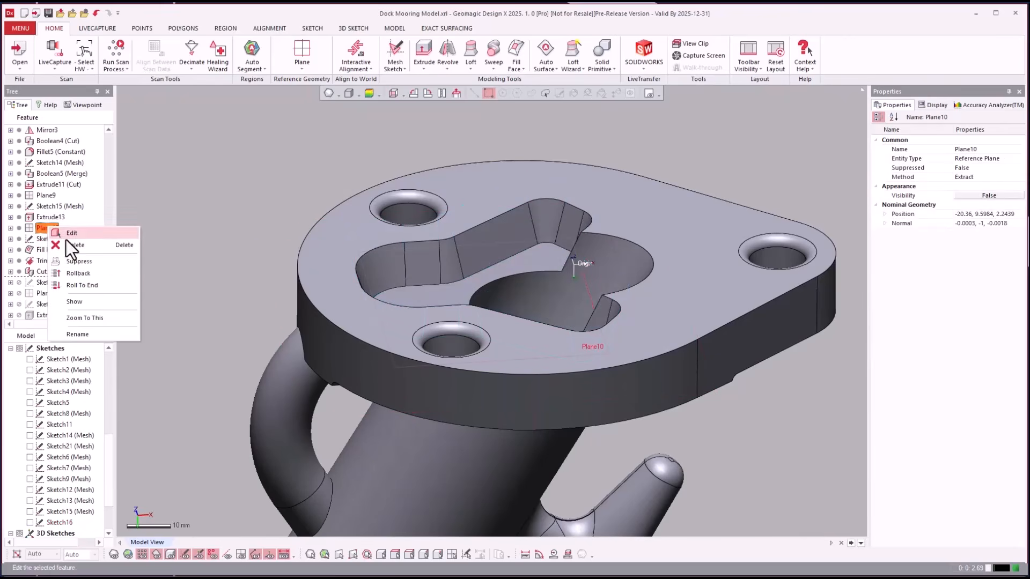
left_click(81, 273)
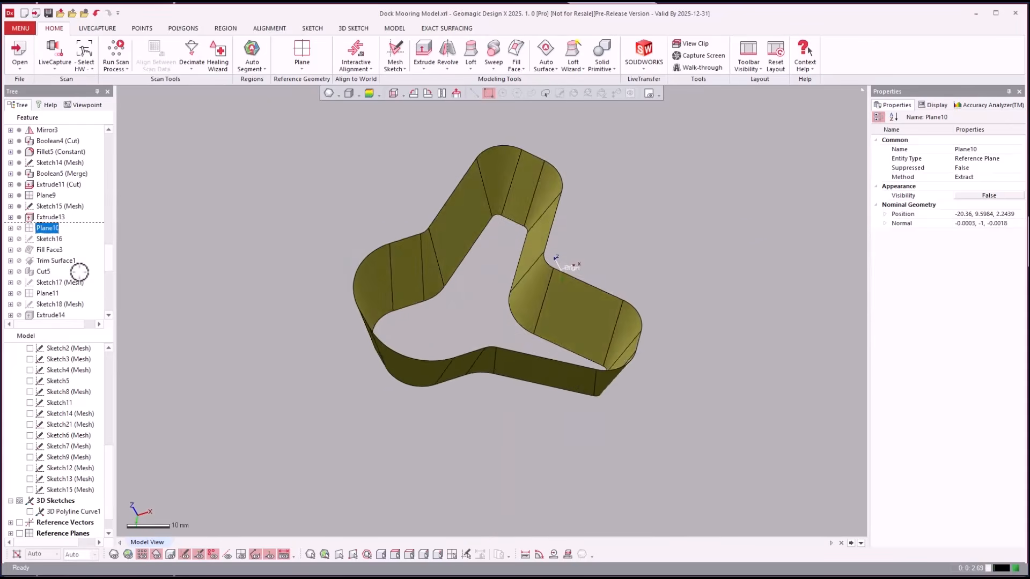
left_click(49, 250)
right_click(41, 252)
left_click(53, 253)
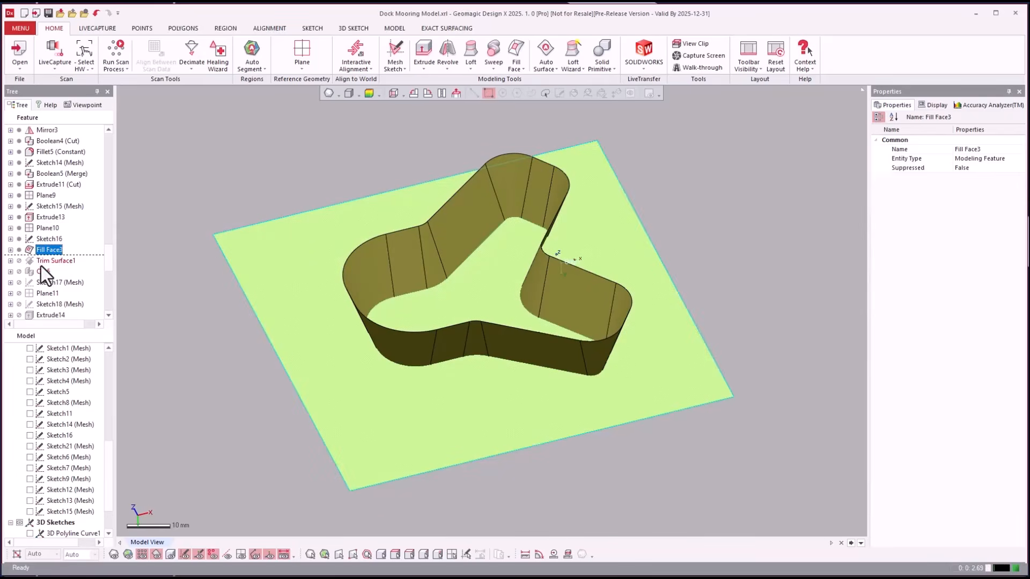
left_click(46, 261)
right_click(46, 263)
left_click(53, 266)
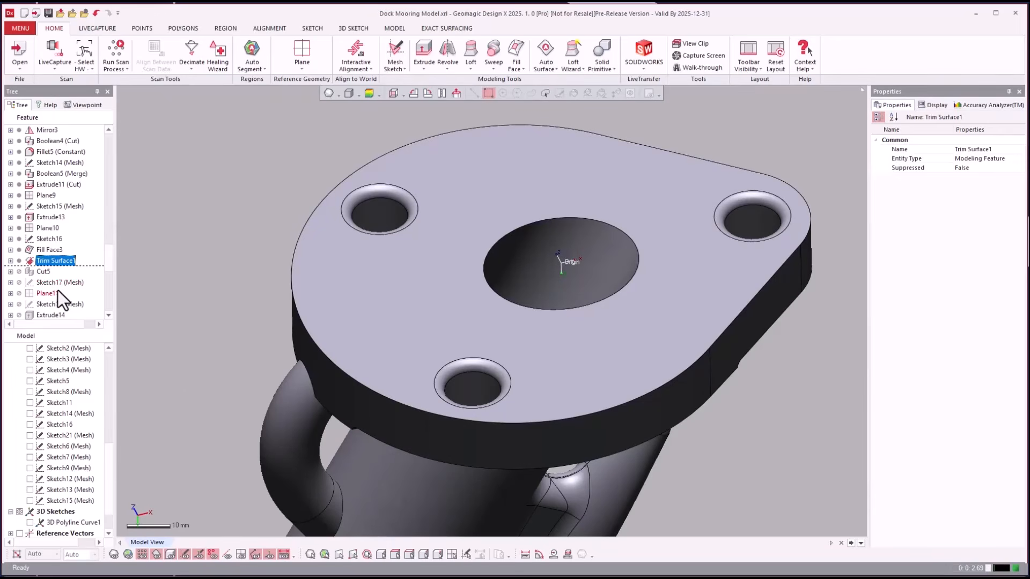
left_click(64, 425)
scroll(82, 442, "up", 5)
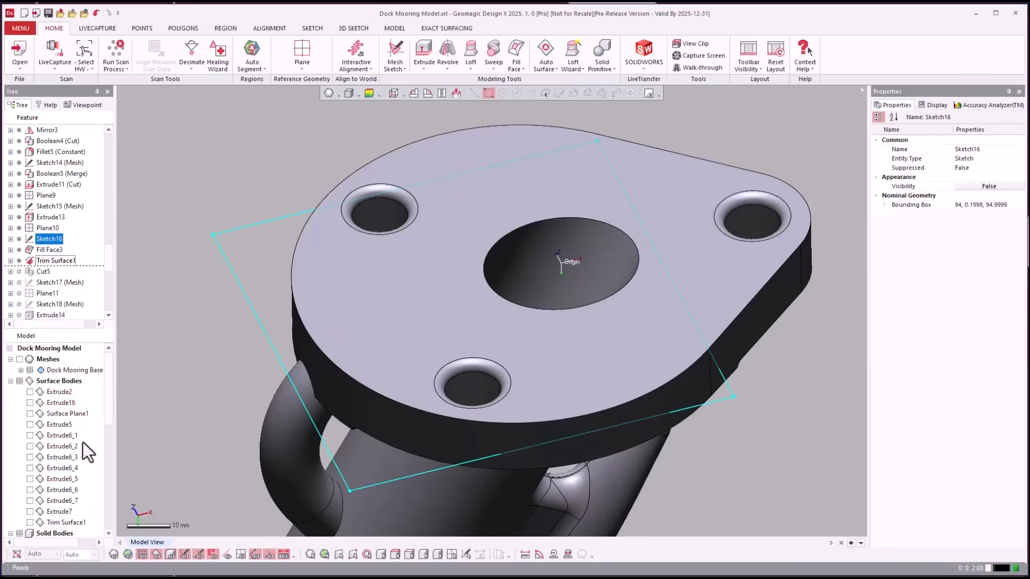
left_click(10, 381)
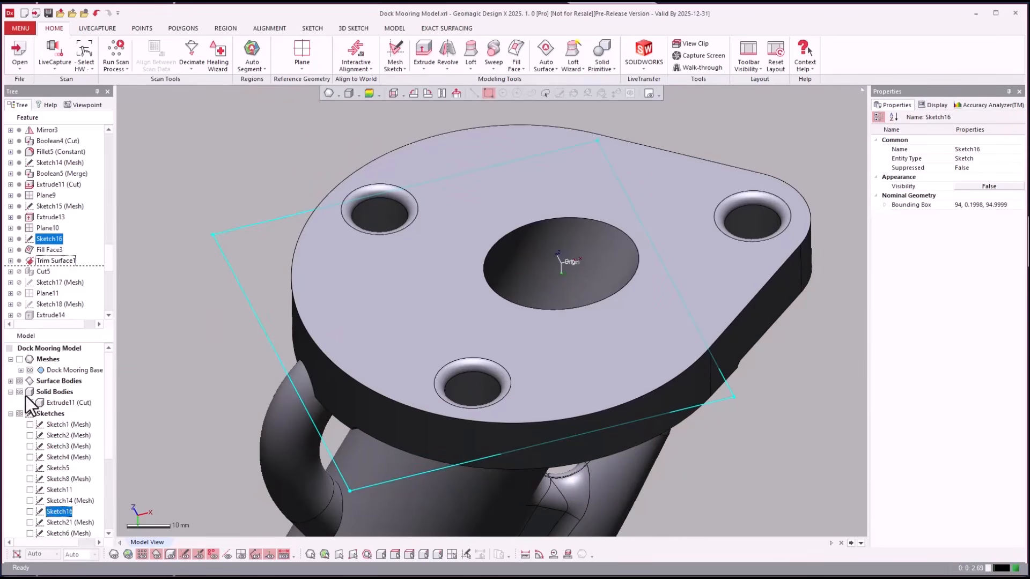
left_click(43, 272)
right_click(46, 271)
left_click(59, 276)
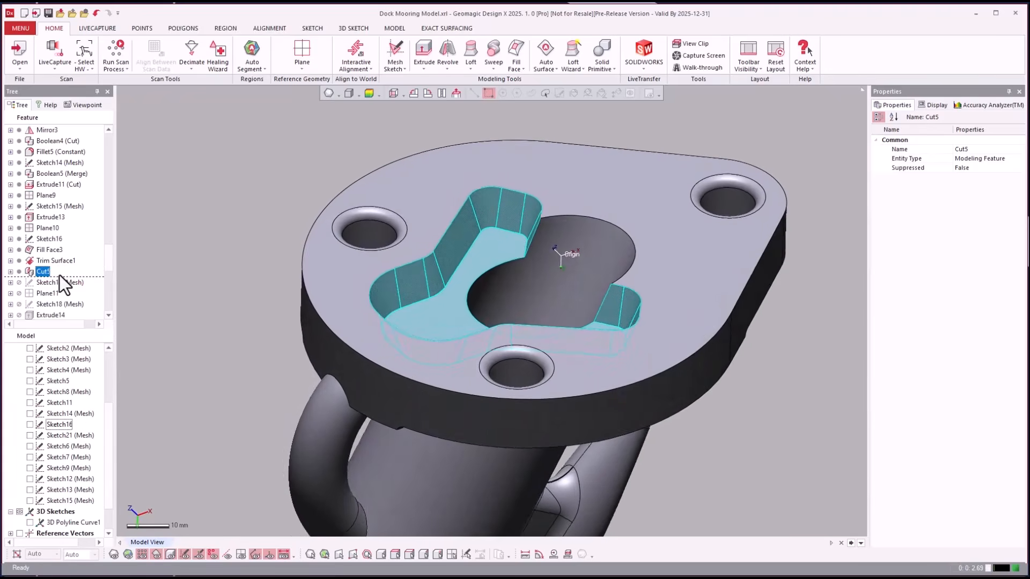
left_click(54, 304)
scroll(54, 301, "down", 2)
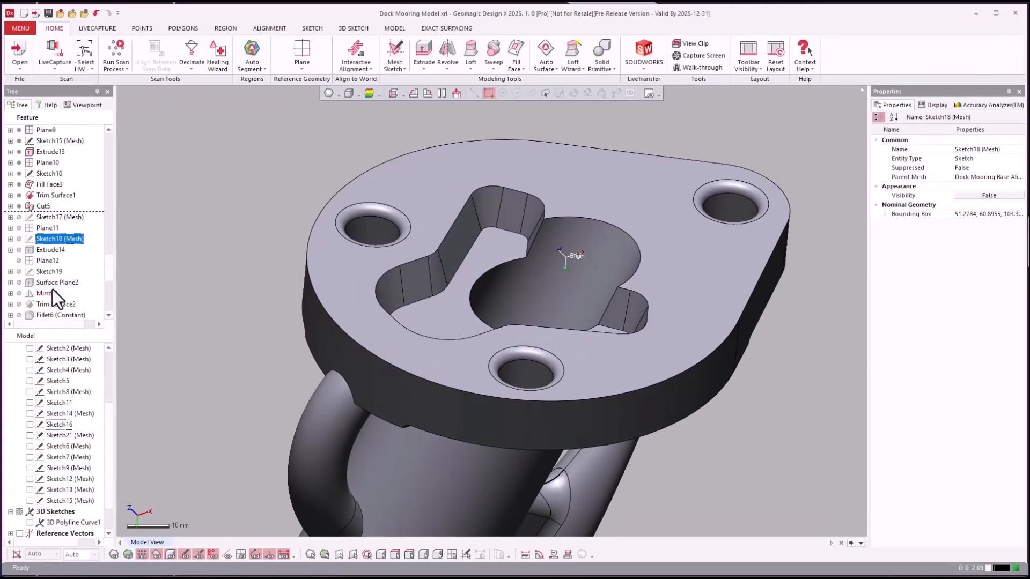
right_click(40, 292)
- Roll the history forward through Mirror4 and Trim Surface2
left_click(56, 295)
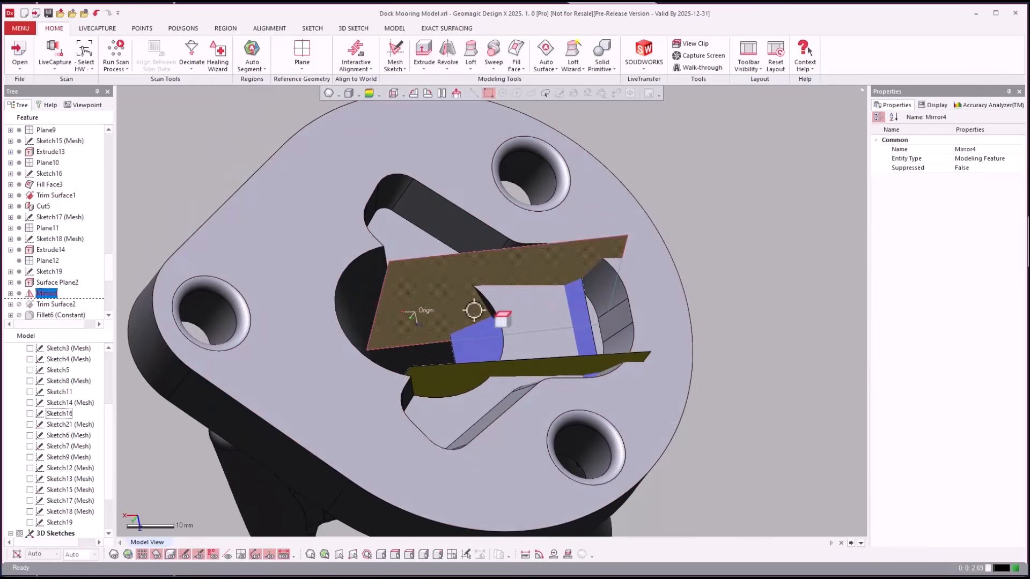
left_click(78, 304)
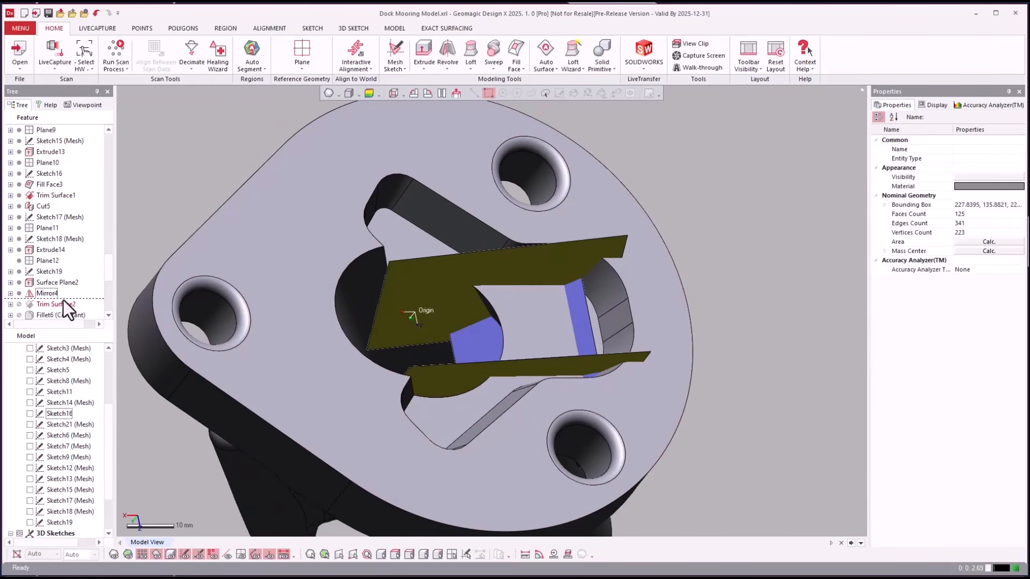
right_click(59, 304)
left_click(77, 307)
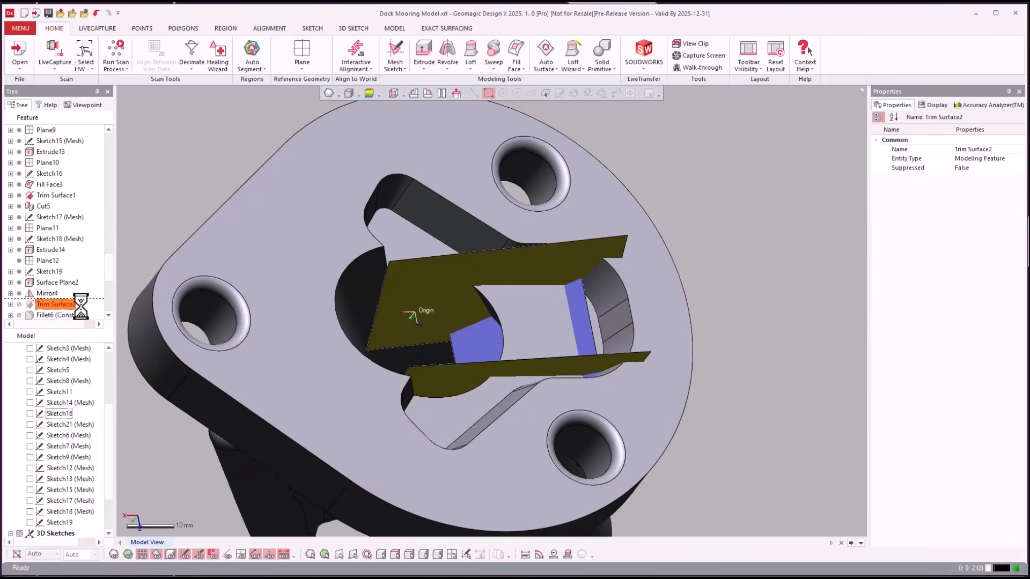
left_click(63, 291)
scroll(61, 289, "down", 4)
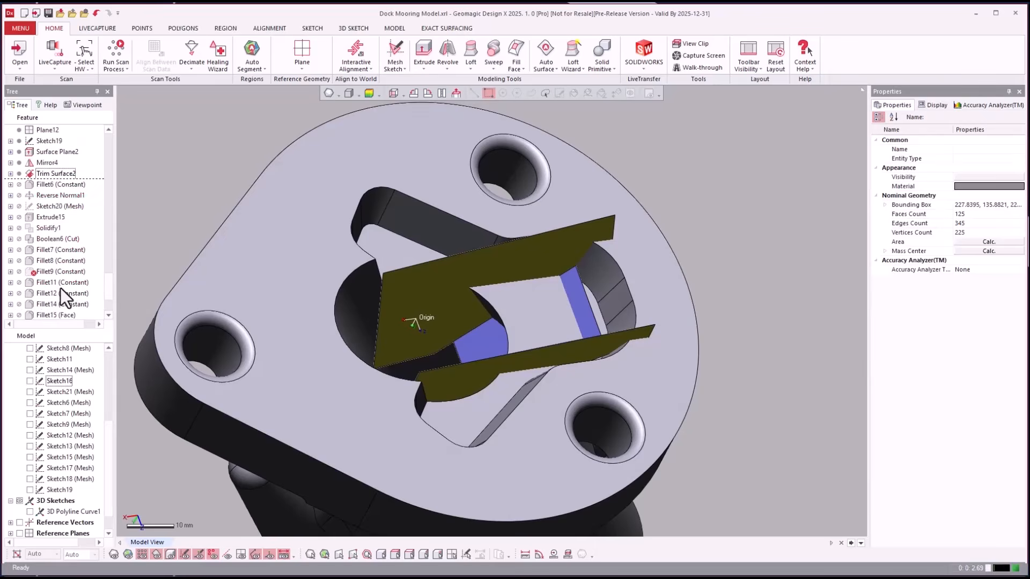
- Roll forward through Extrude15 and Solidify1, then turn the model to view the solid pocket
right_click(36, 219)
left_click(48, 226)
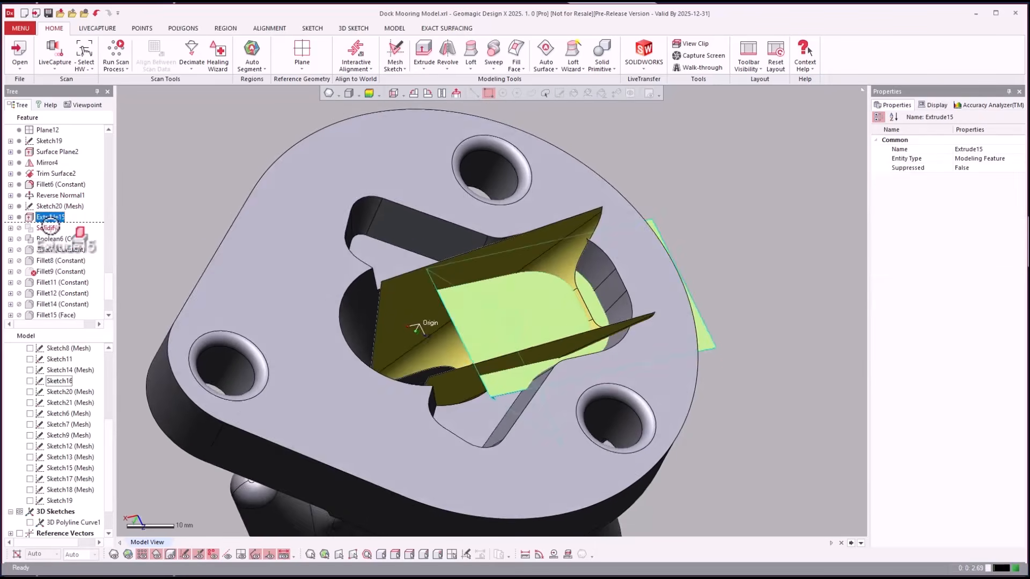
right_click(44, 231)
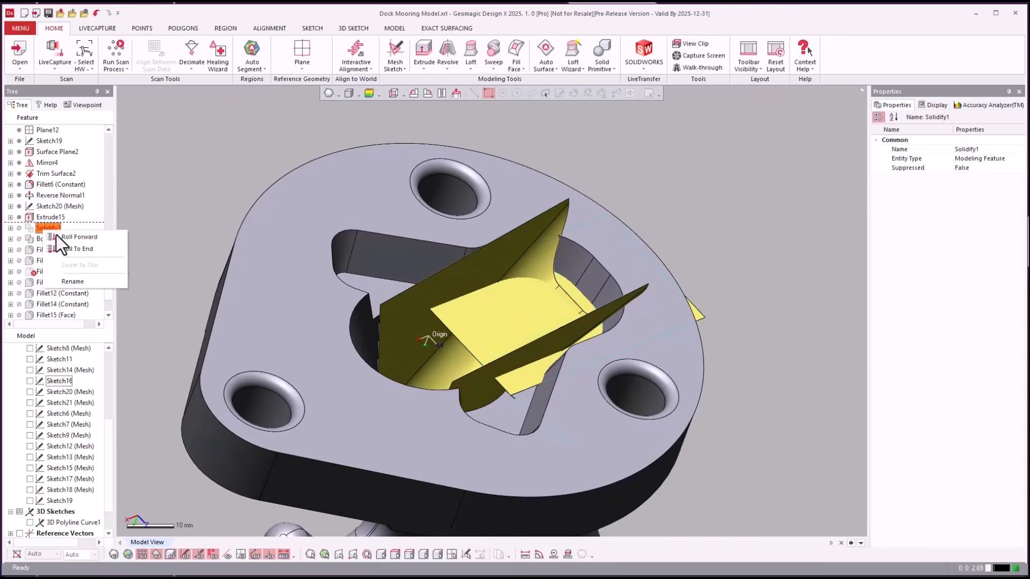
left_click(65, 237)
right_click(393, 256)
right_click_drag(393, 257, 633, 242)
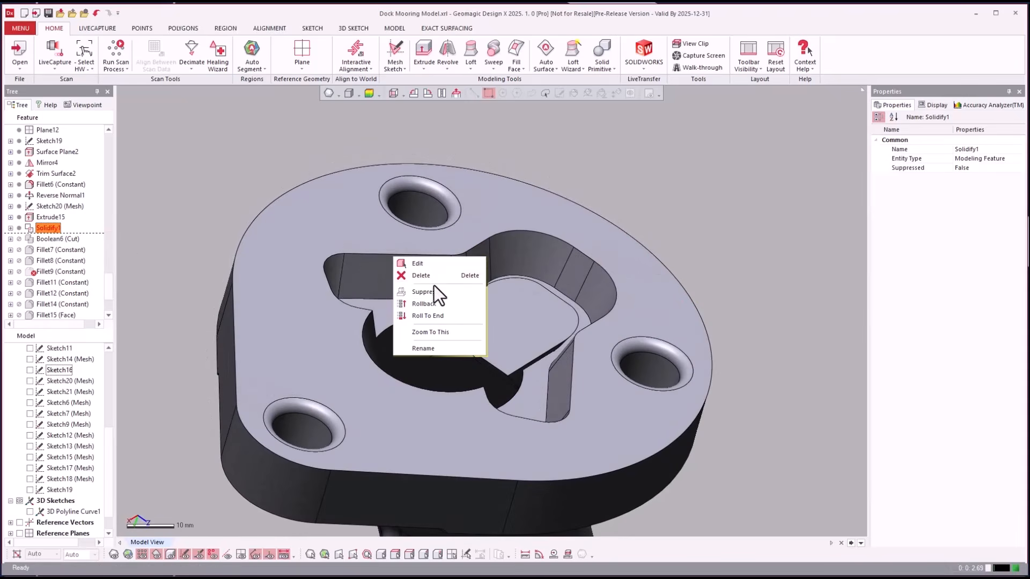
left_click(722, 202)
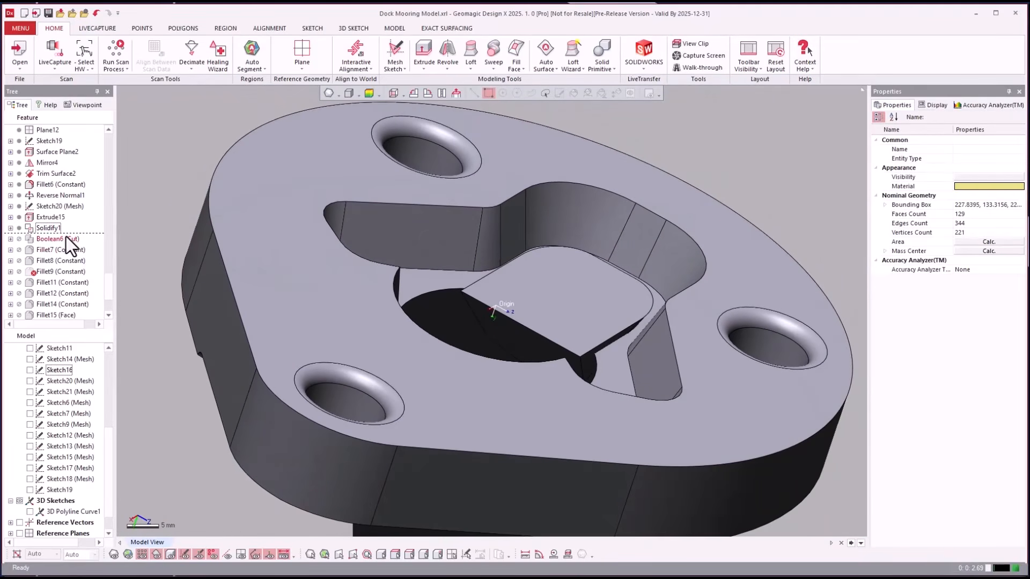
- Roll the history forward through Boolean6 (Cut)
left_click(64, 237)
right_click(64, 237)
left_click(73, 240)
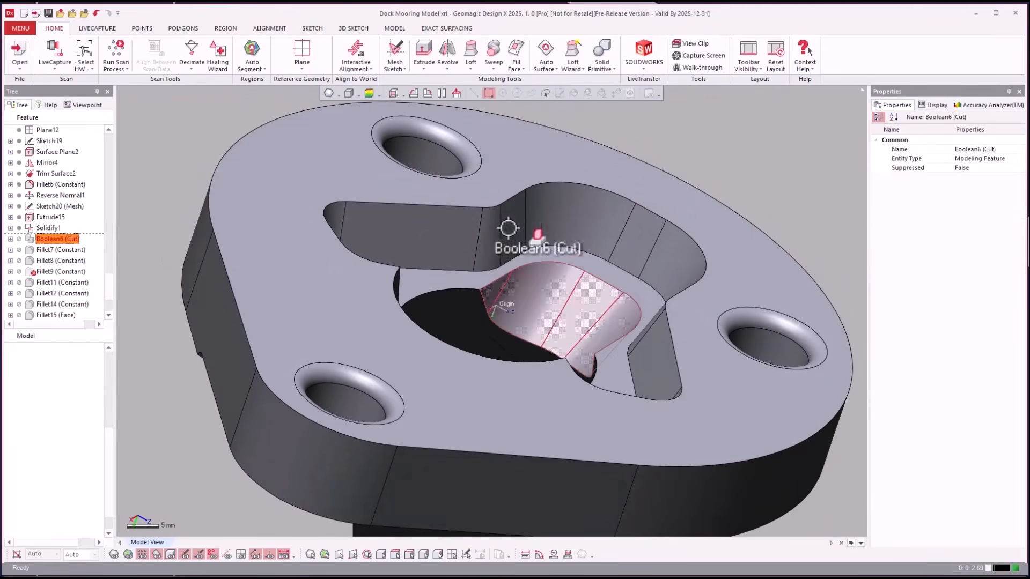
left_click(775, 150)
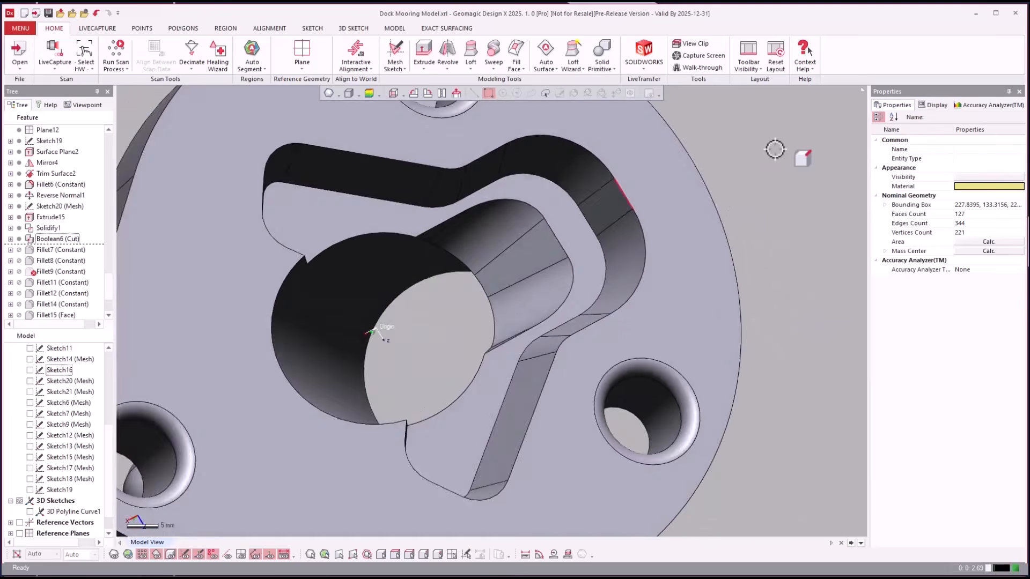
- Roll to the end through Fillet20 and turn the view to show the whole cleat
left_click(51, 271)
scroll(53, 277, "down", 2)
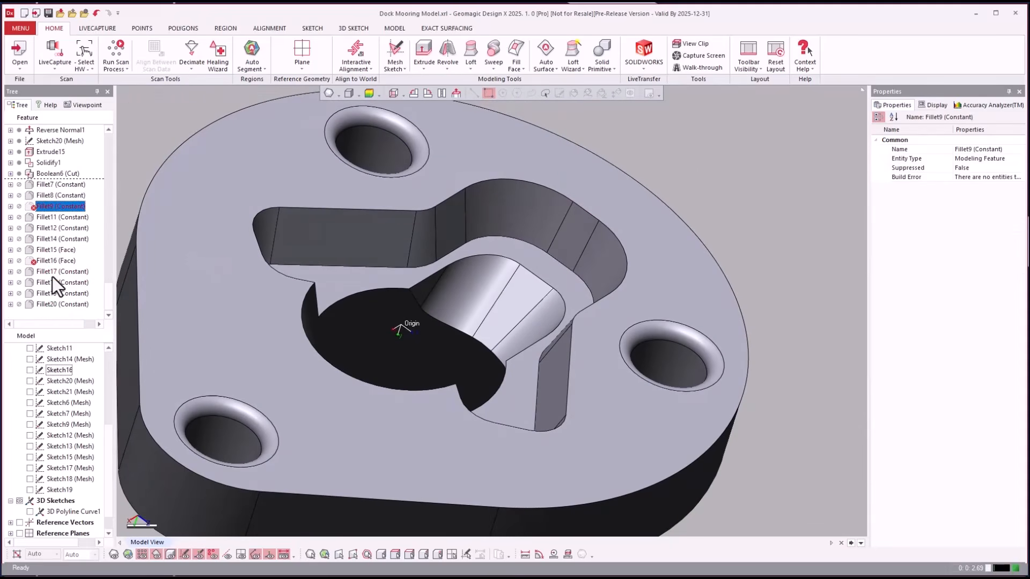
right_click(48, 301)
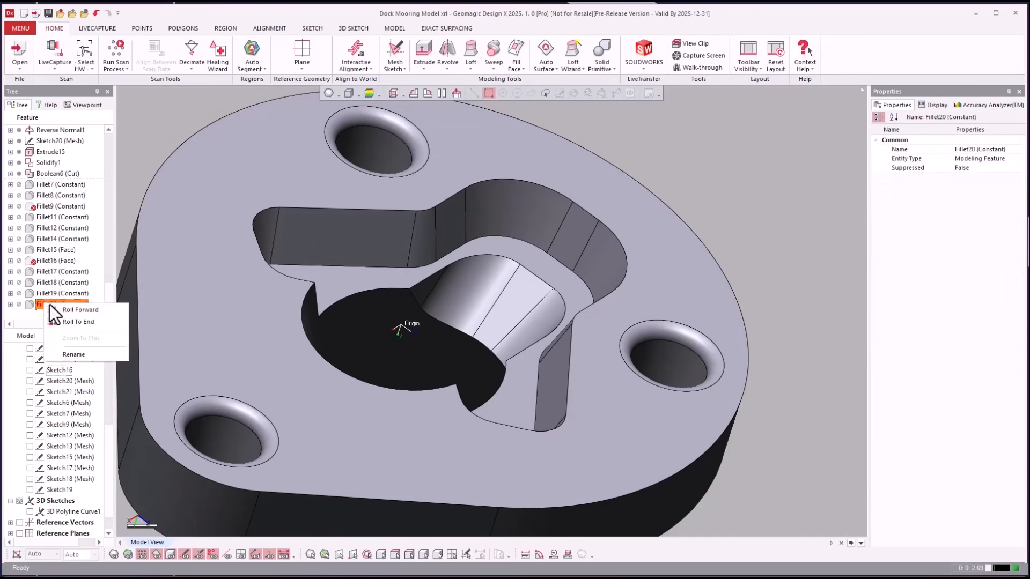
left_click(68, 310)
right_click_drag(753, 164, 793, 194)
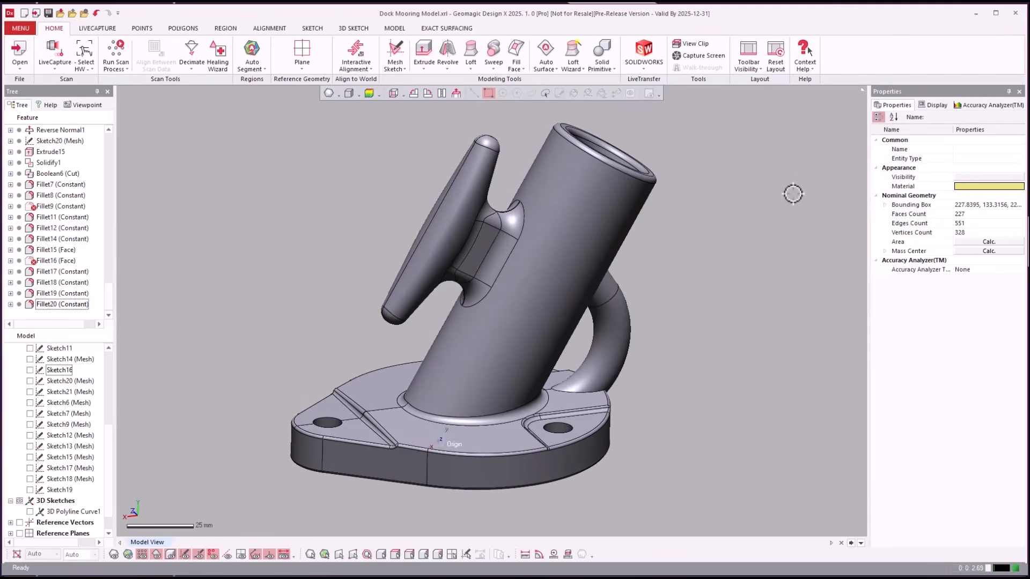